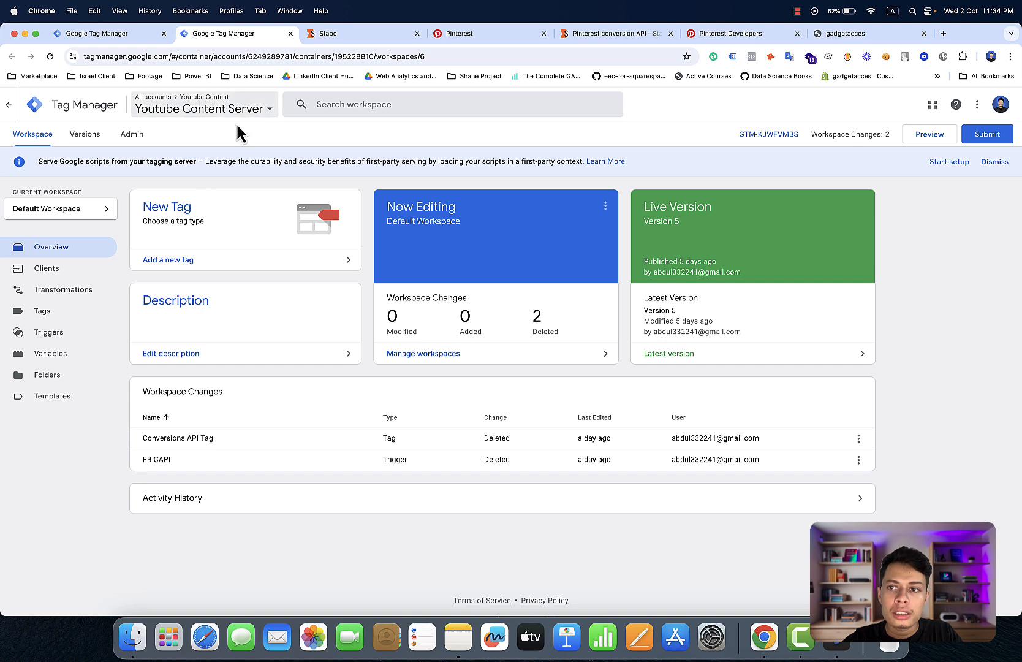
# Step: Look over the Tag Manager web container, the Gadget Pulse container in Stape, and the Youtube Content Server workspace
pyautogui.click(142, 38)
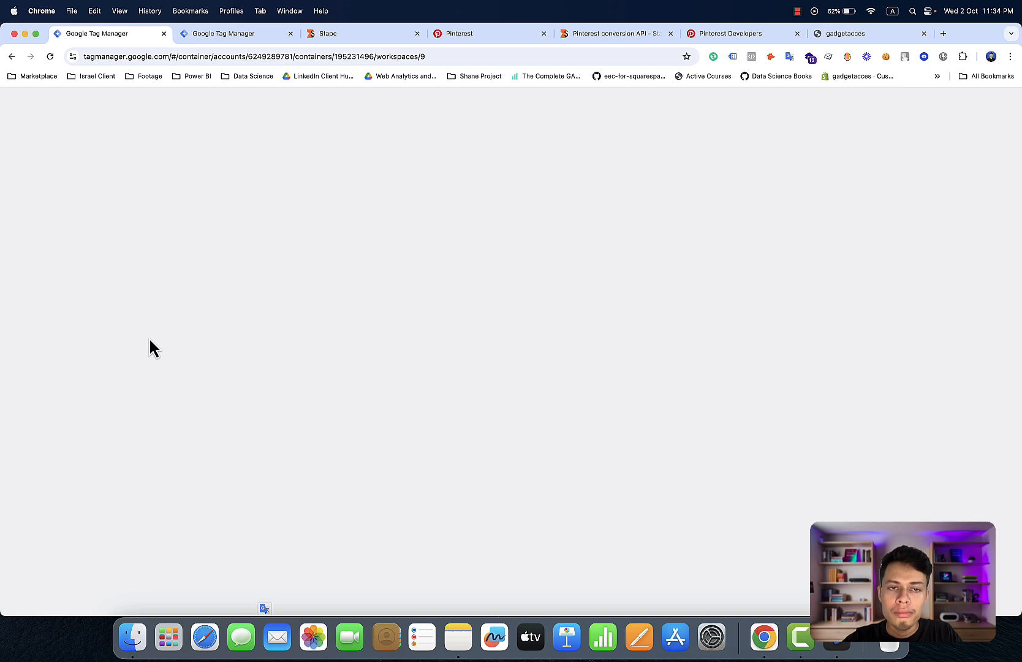
pyautogui.click(343, 33)
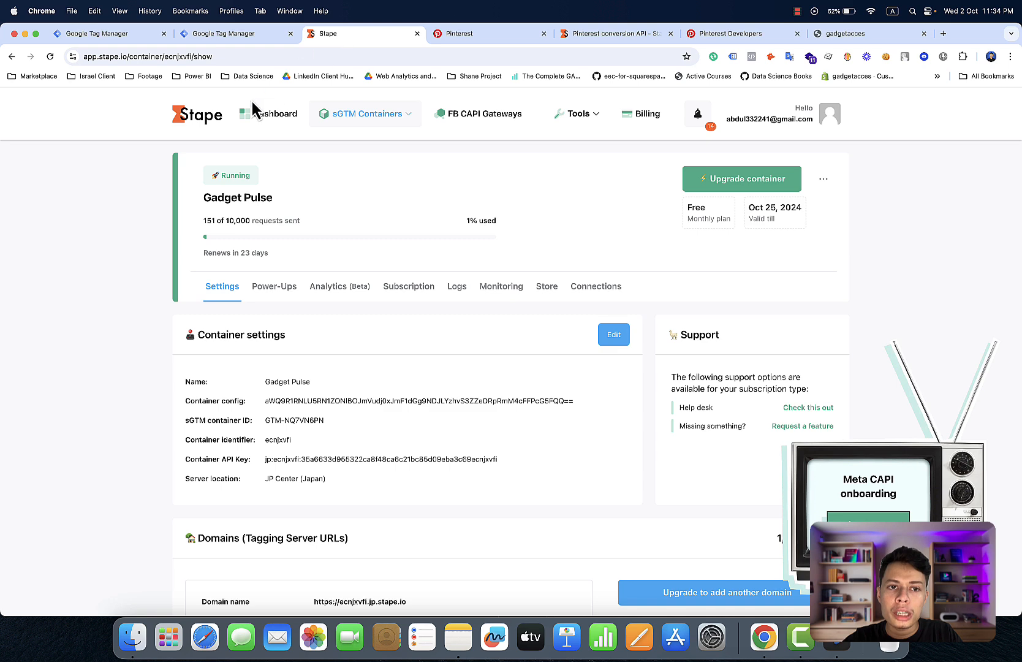
pyautogui.click(260, 35)
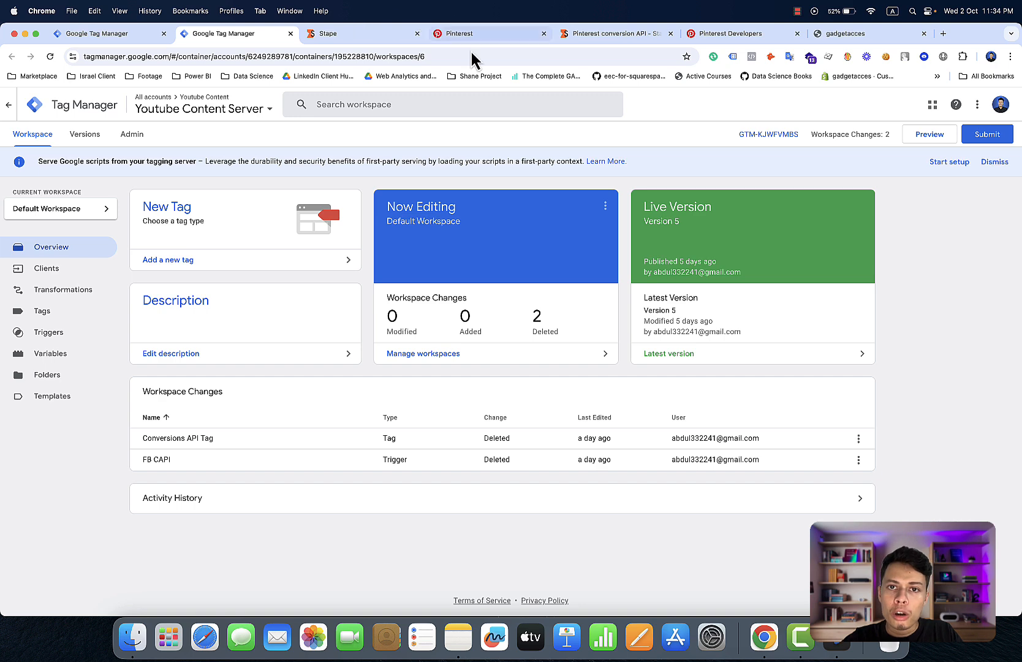
# Step: Switch to the gadgetacces storefront and examine its homepage and featured products
pyautogui.click(818, 33)
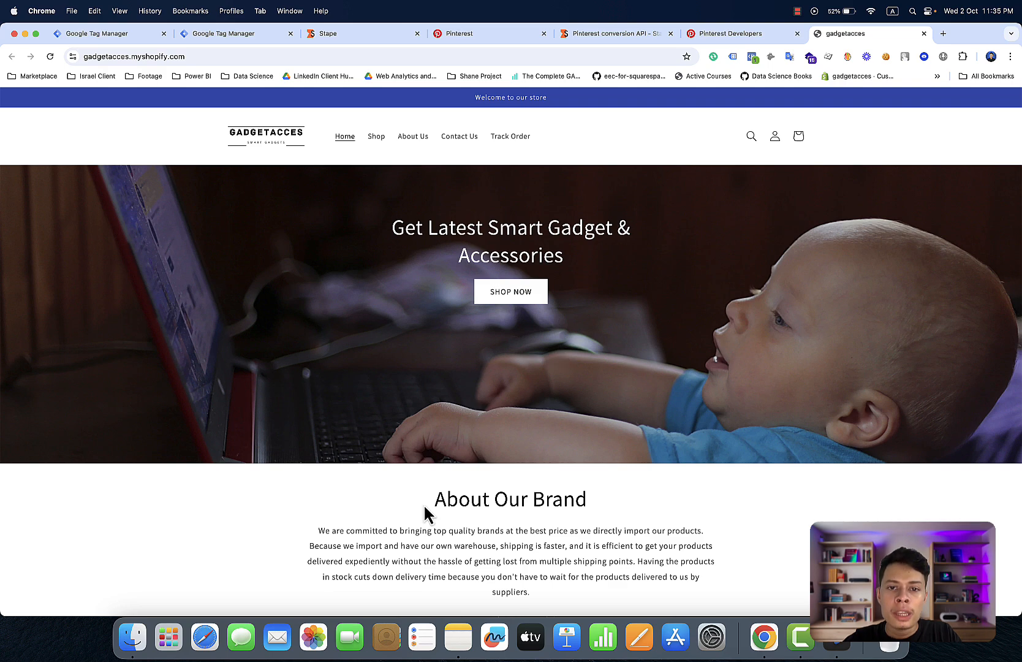
pyautogui.scroll(-5, 423, 503)
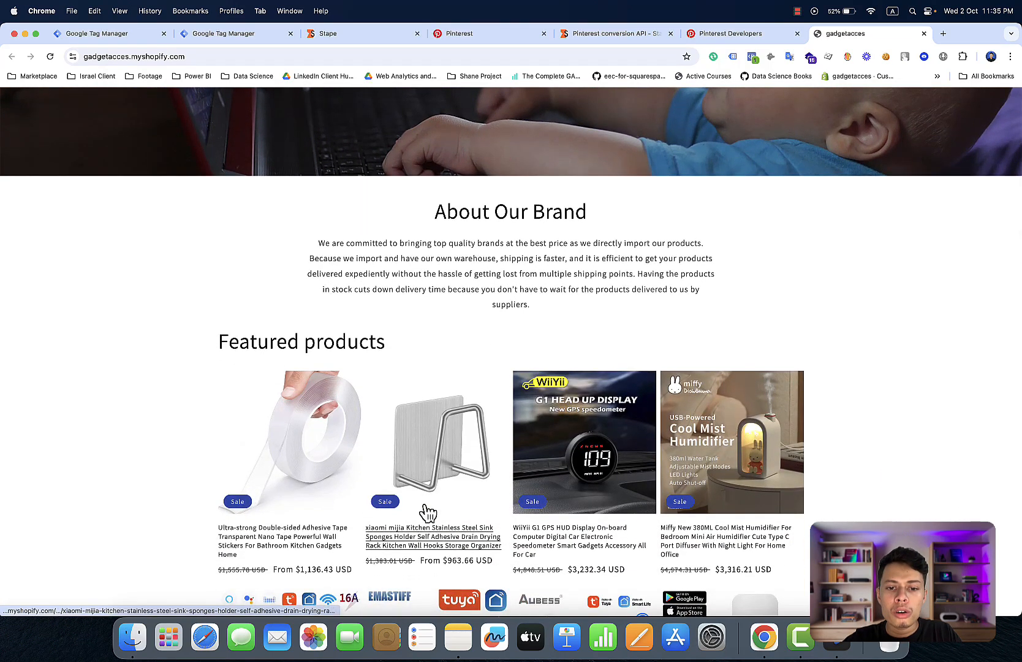
pyautogui.scroll(-3, 428, 512)
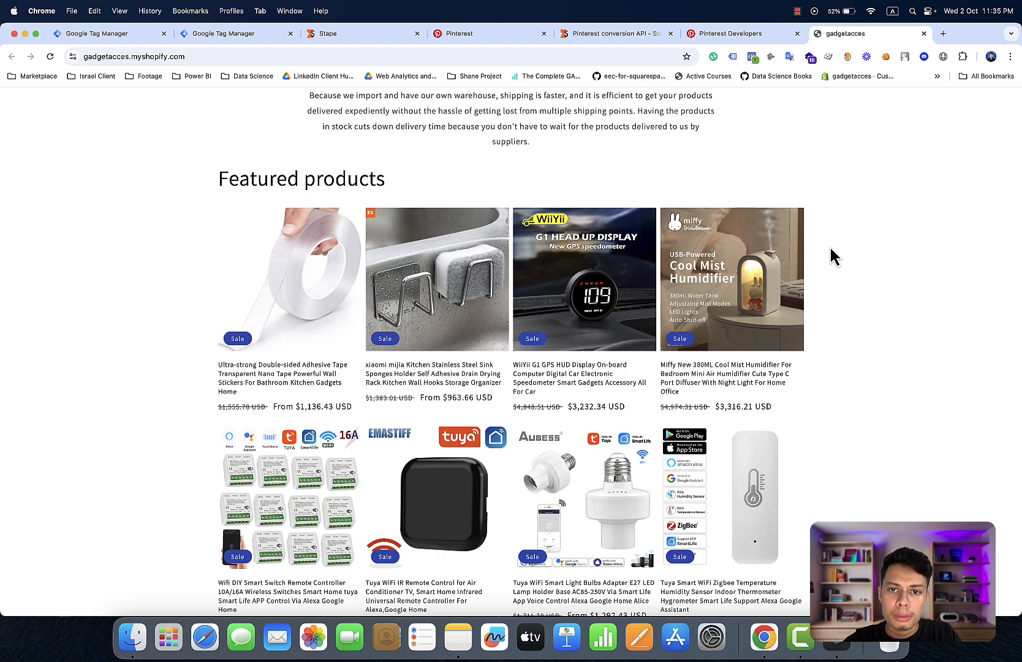
pyautogui.scroll(-10, 831, 249)
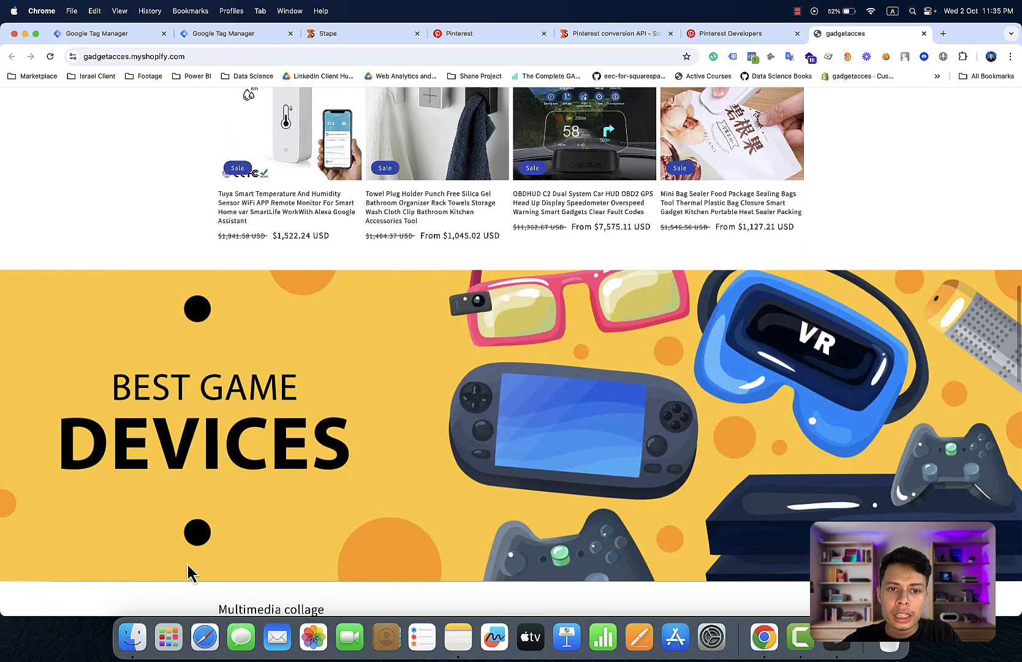
# Step: Reload the Tag Manager web container workspace and examine the rest of the gadgetacces homepage down to its footer
pyautogui.click(92, 34)
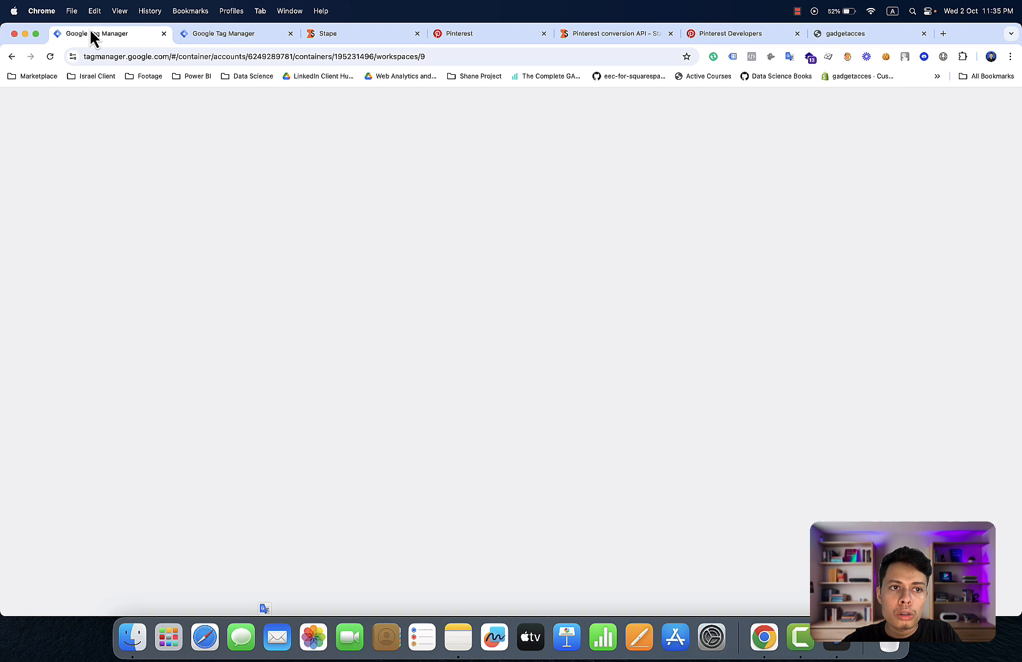
pyautogui.click(50, 56)
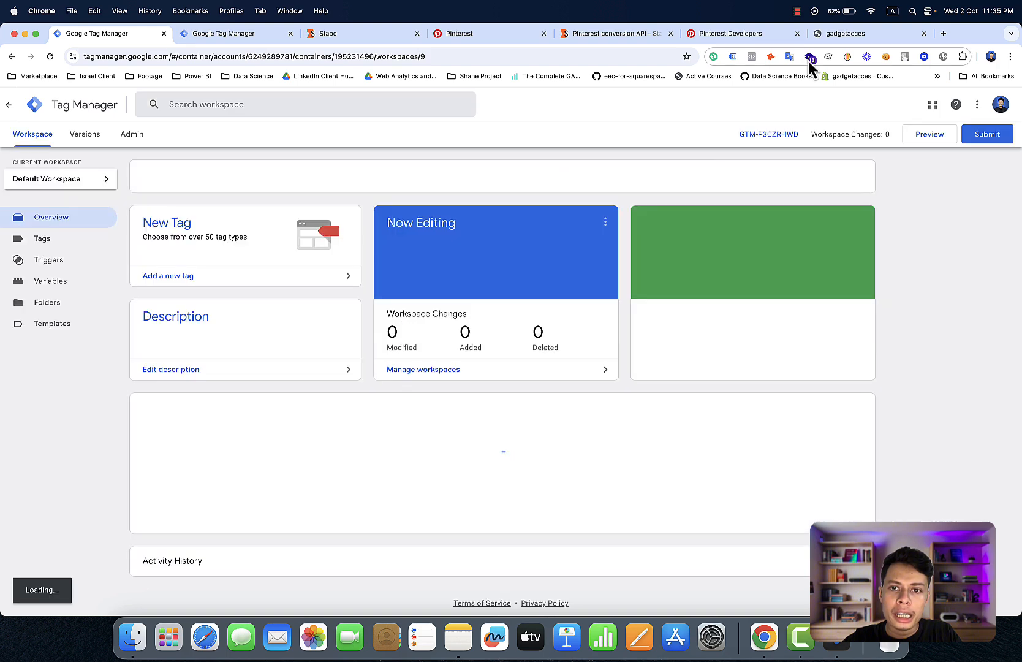
pyautogui.click(855, 35)
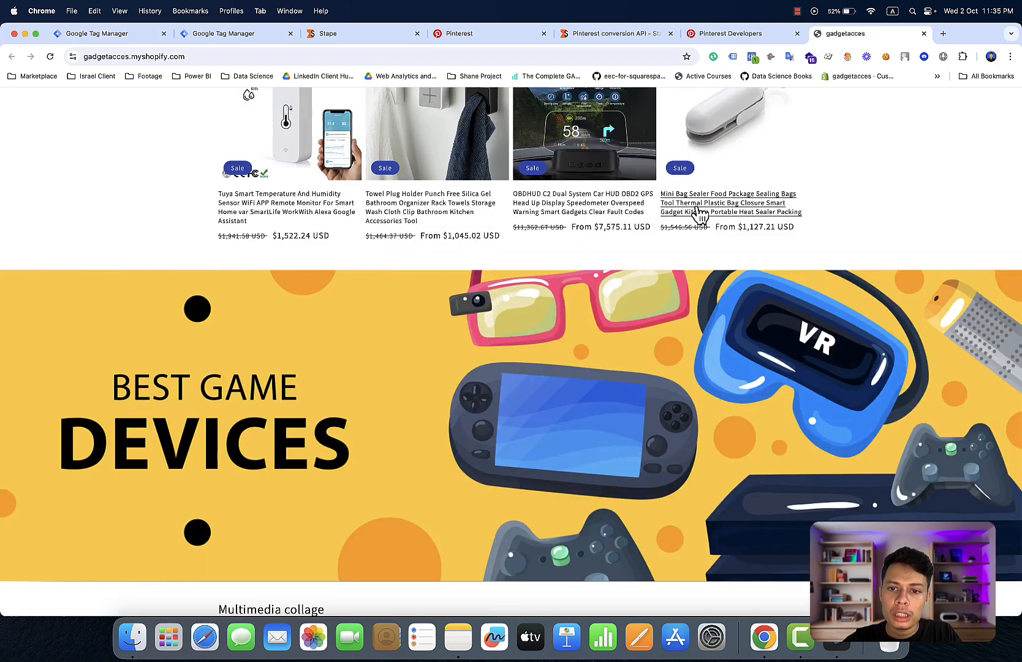
pyautogui.scroll(-10, 673, 260)
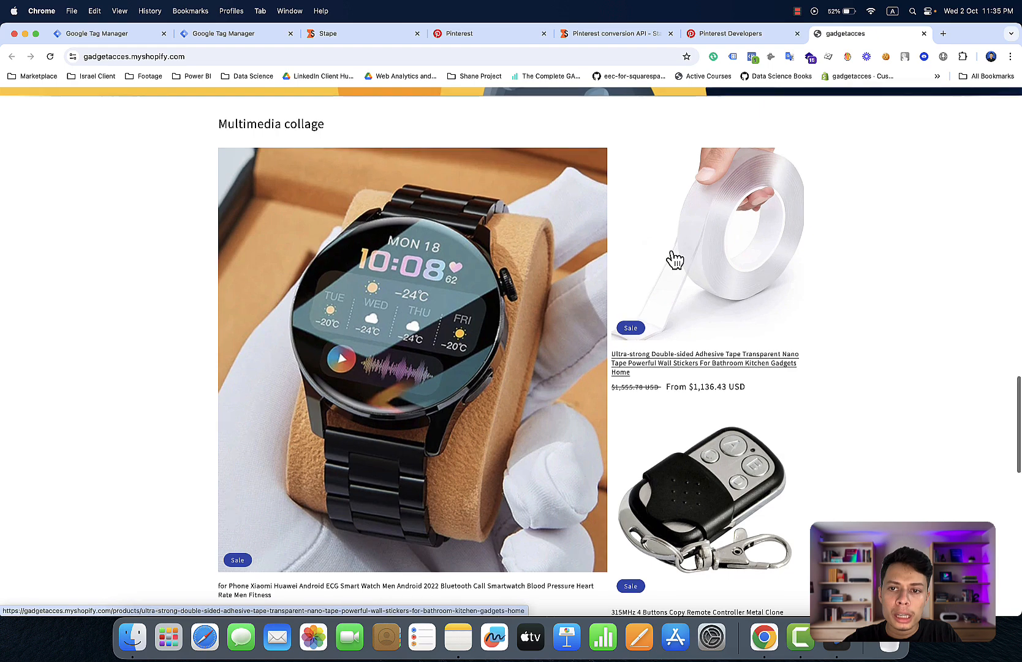
pyautogui.scroll(-10, 674, 260)
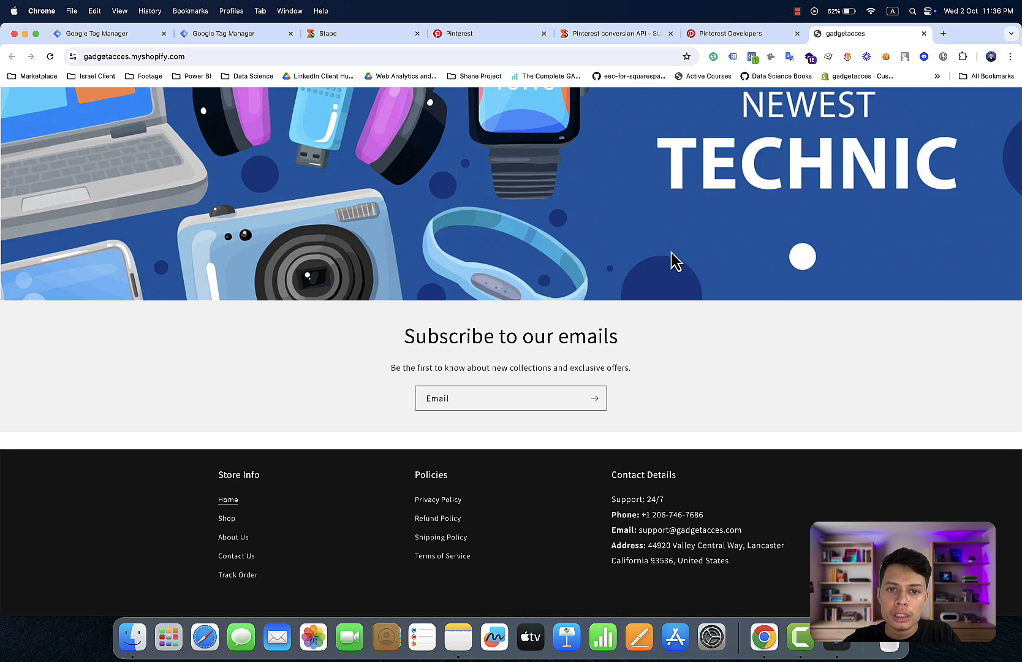
# Step: Switch to Pinterest, go to Conversions under Manage business, and examine the events overview chart and events by type
pyautogui.click(490, 36)
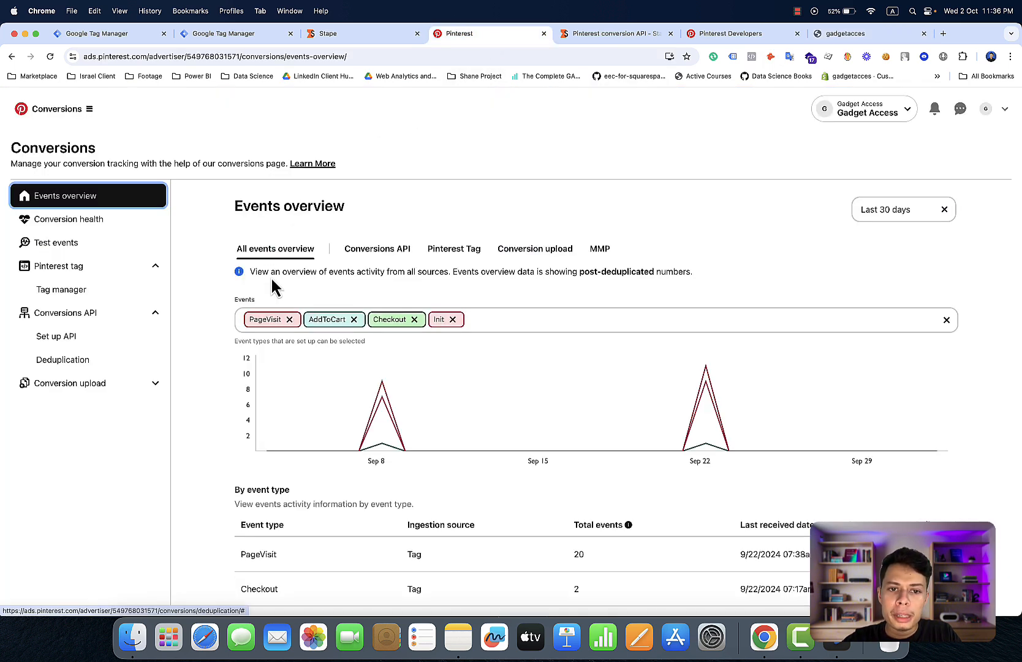
pyautogui.click(93, 113)
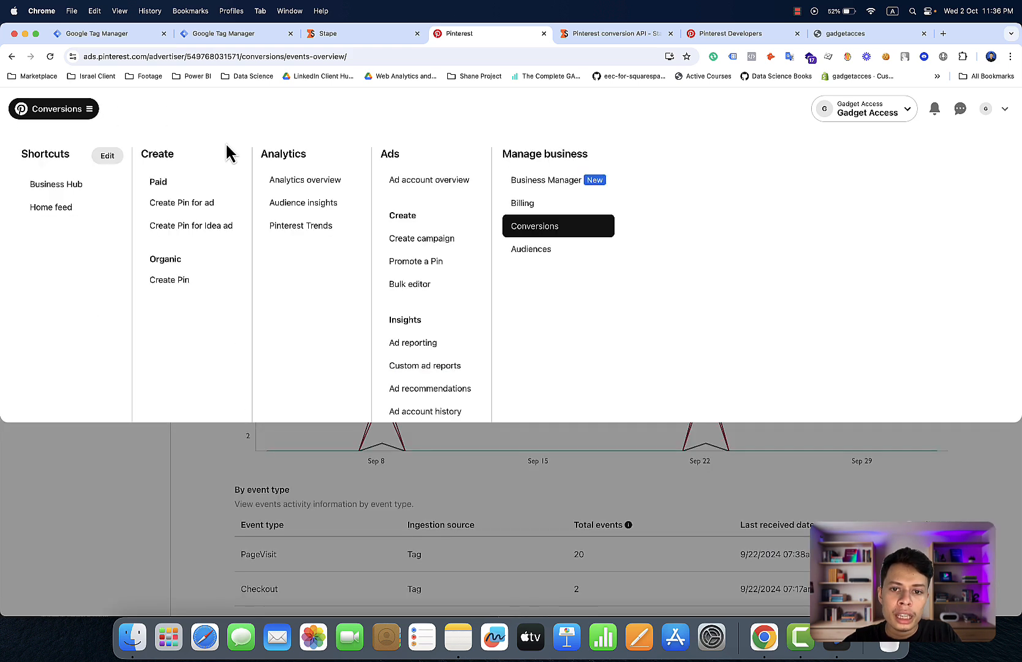
pyautogui.click(534, 232)
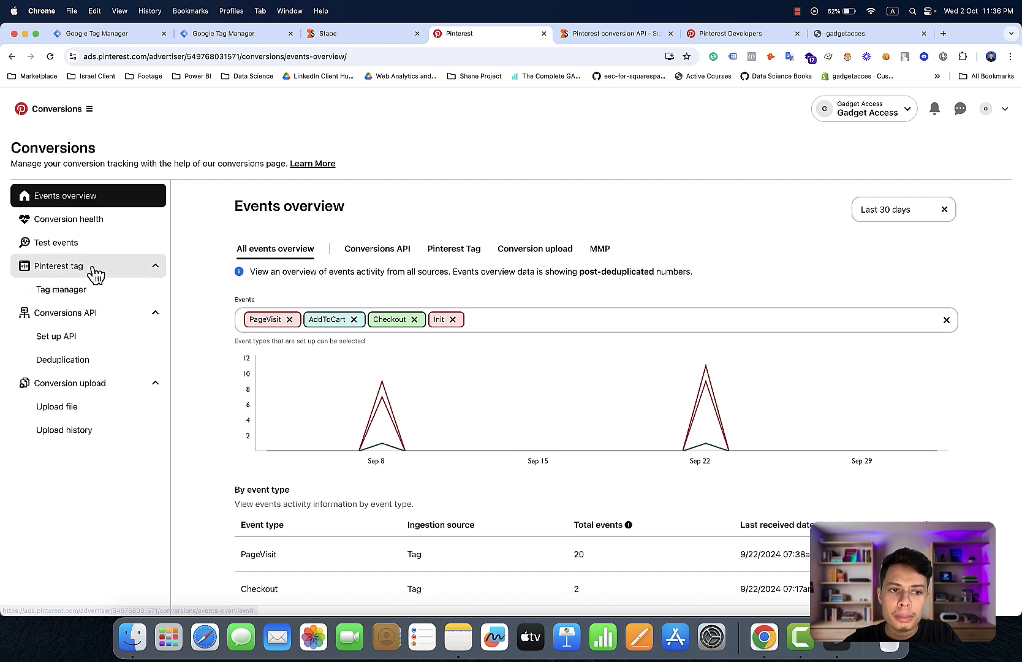
pyautogui.scroll(-5, 303, 392)
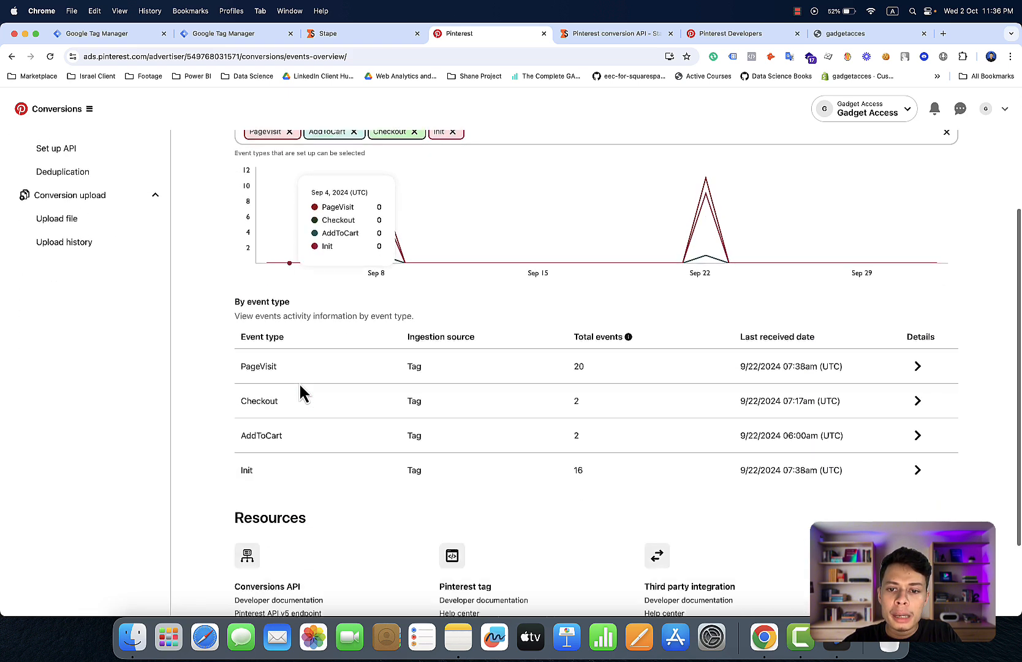
pyautogui.scroll(5, 425, 263)
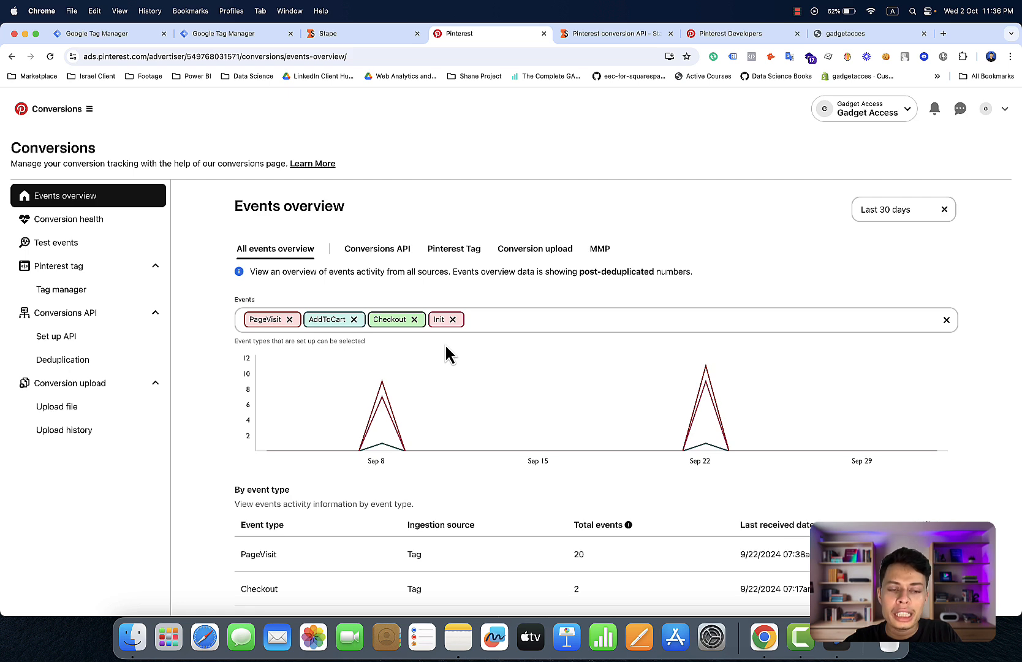
pyautogui.scroll(-4, 446, 354)
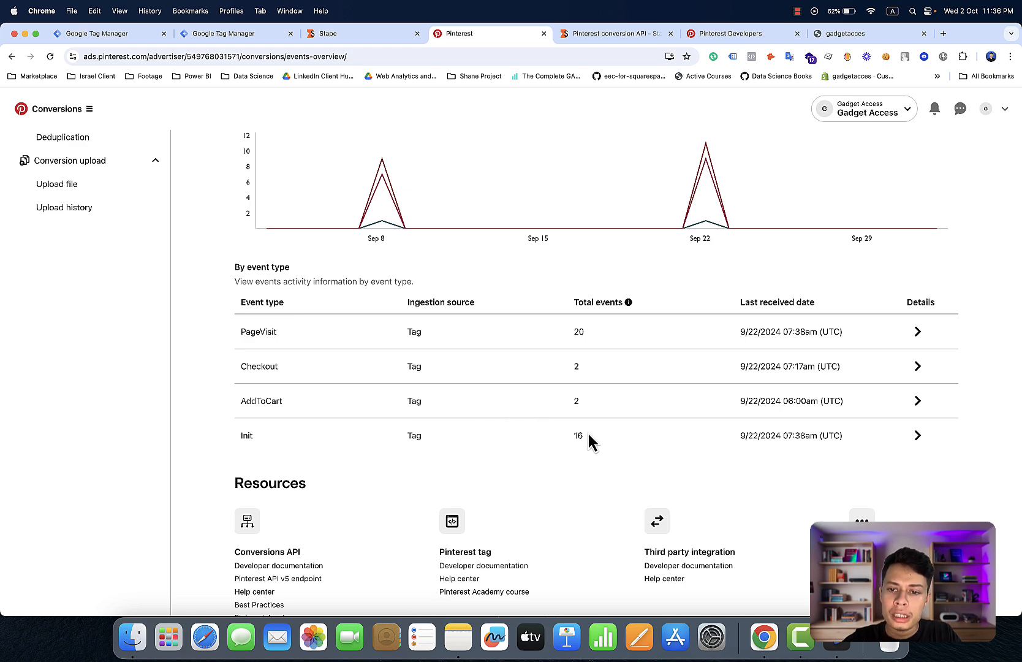
pyautogui.scroll(4, 588, 431)
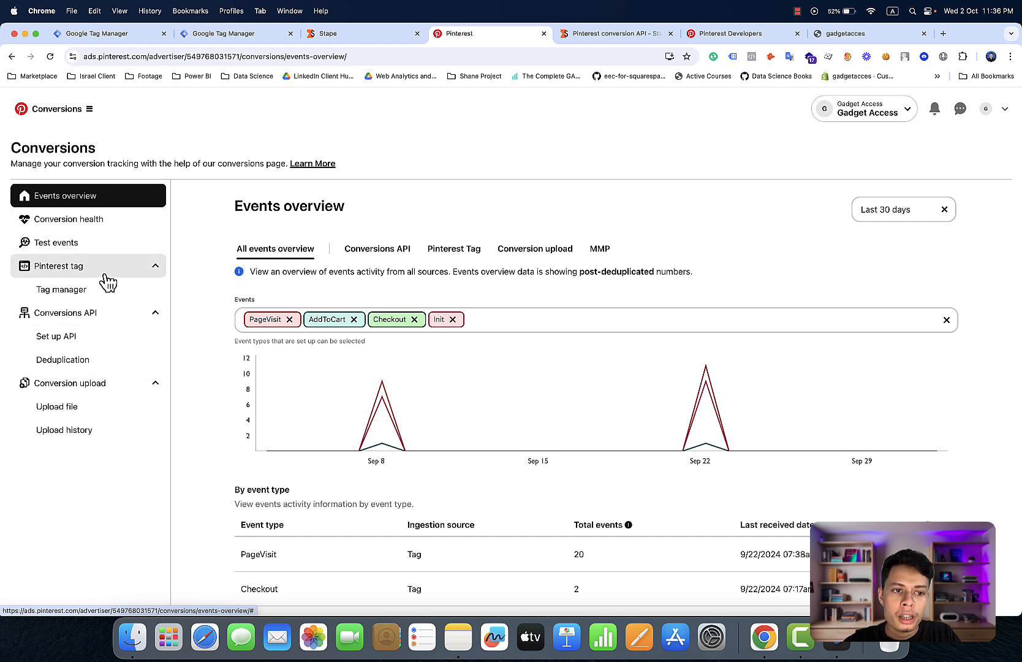
# Step: Open the Pinterest Tag manager page in Conversions and briefly check the gadgetacces storefront
pyautogui.click(96, 296)
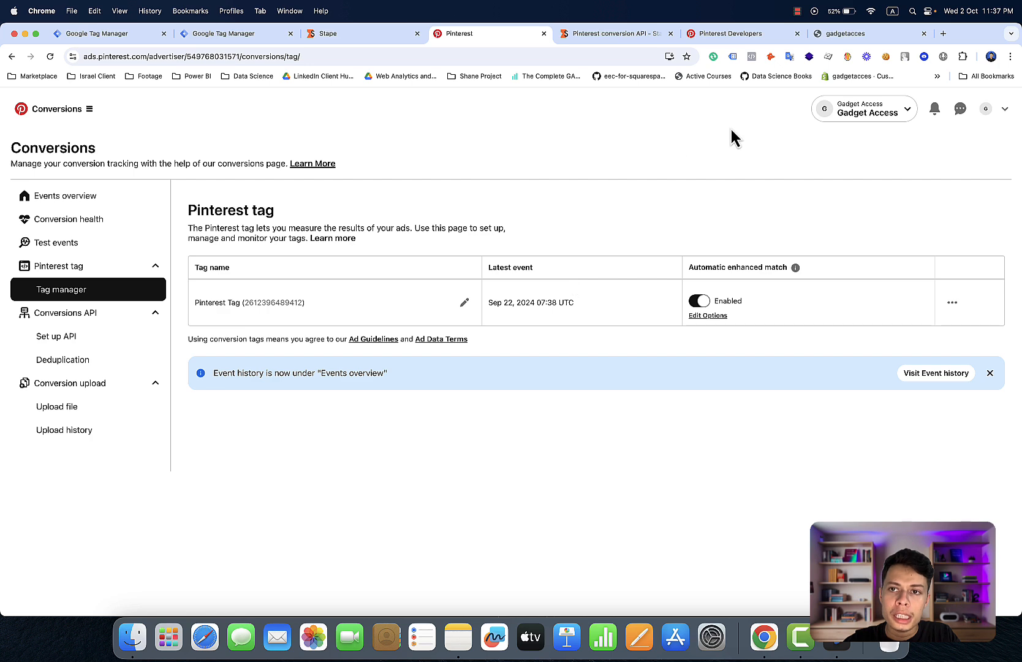
pyautogui.click(846, 34)
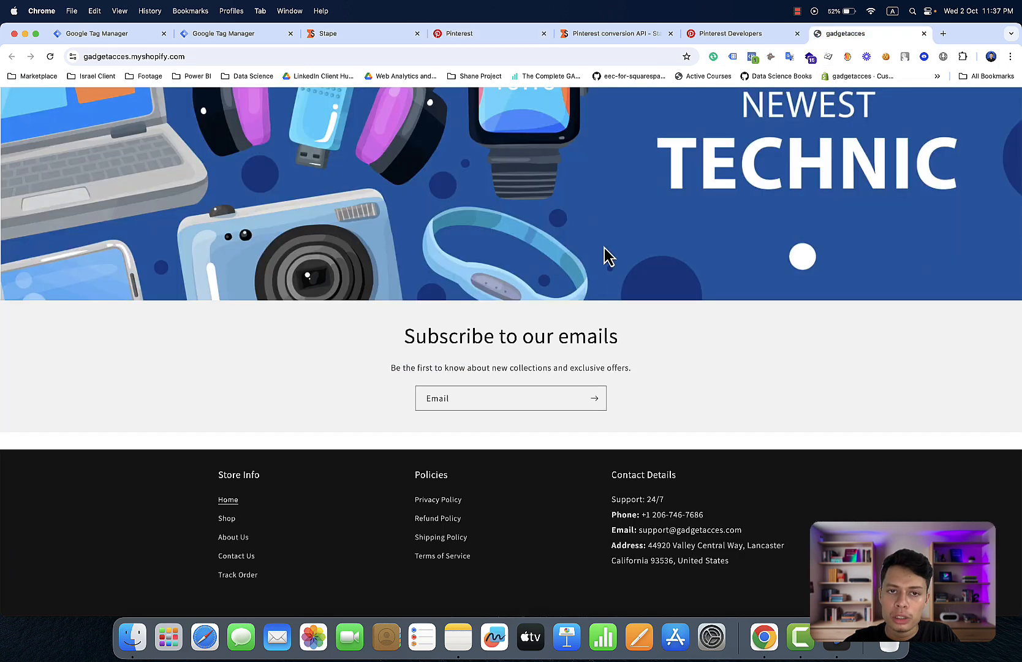
pyautogui.scroll(4, 604, 251)
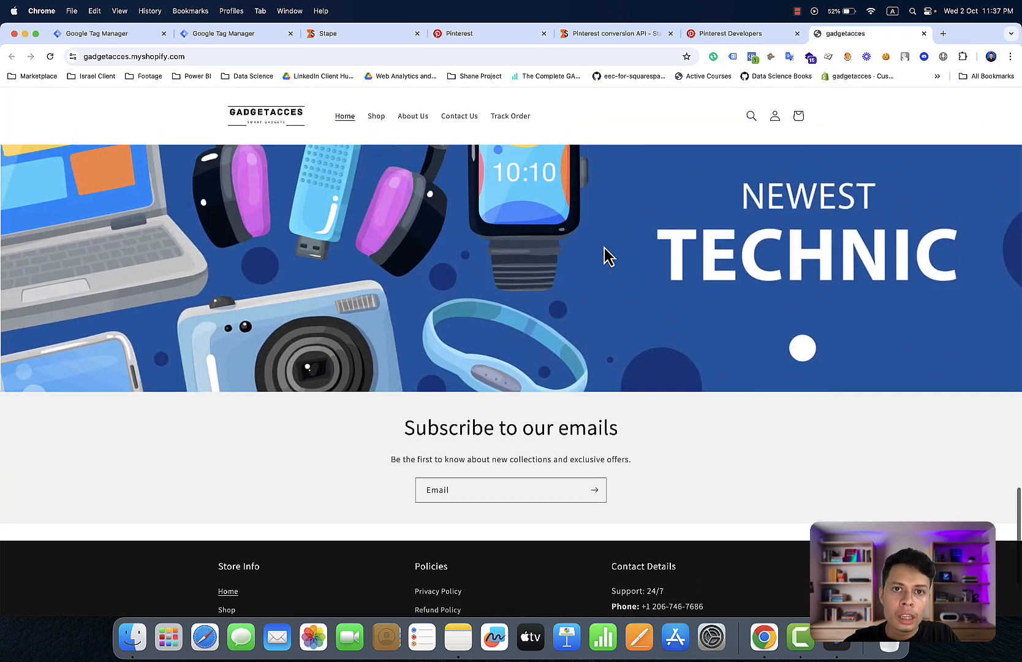
pyautogui.click(498, 38)
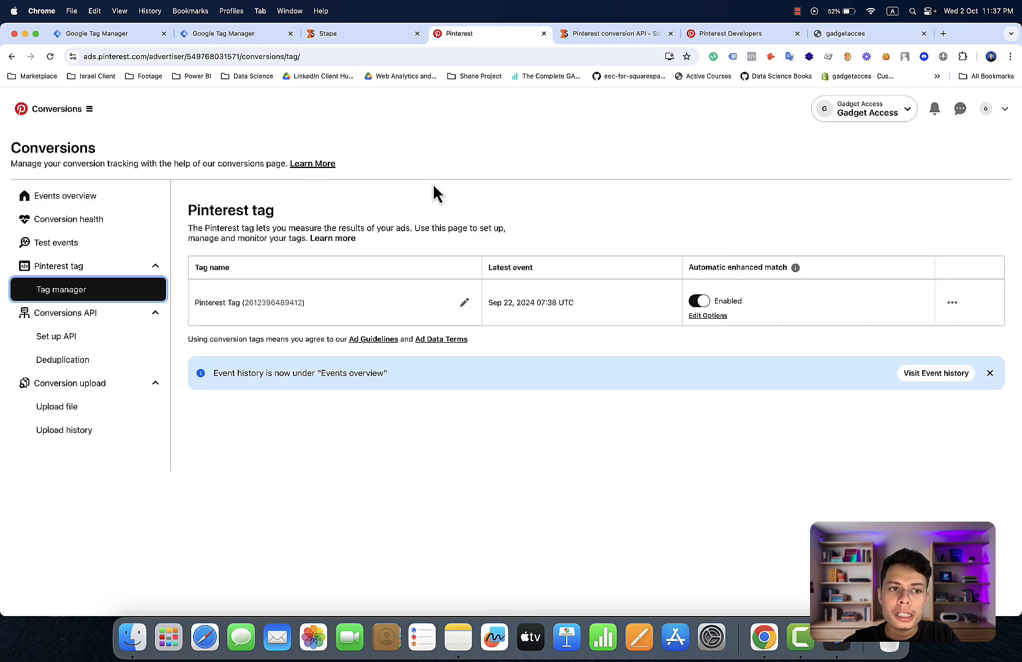
pyautogui.click(88, 111)
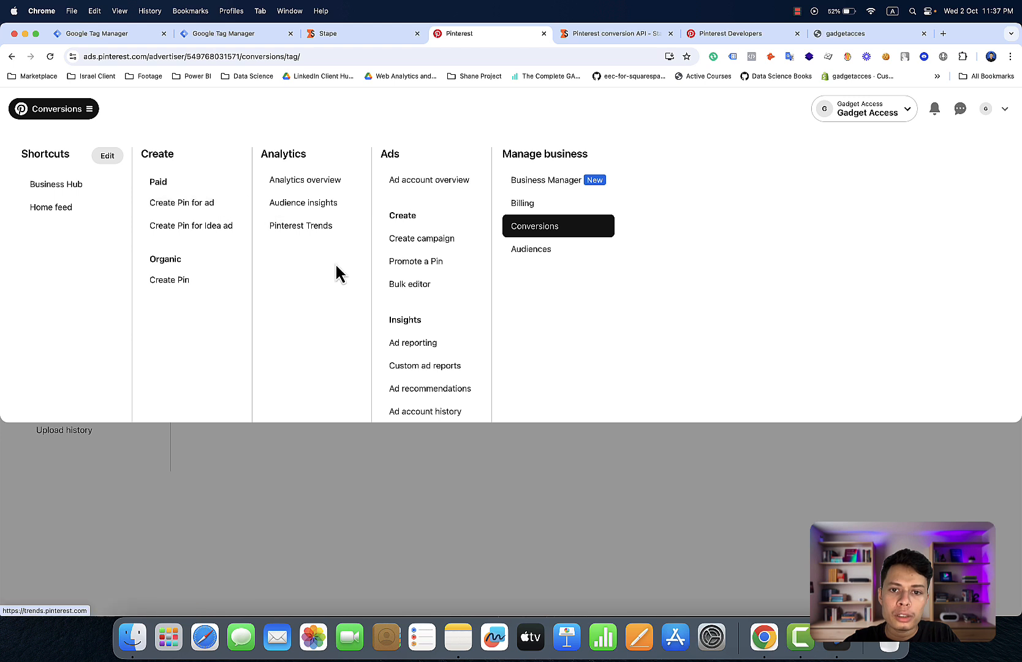
pyautogui.click(412, 514)
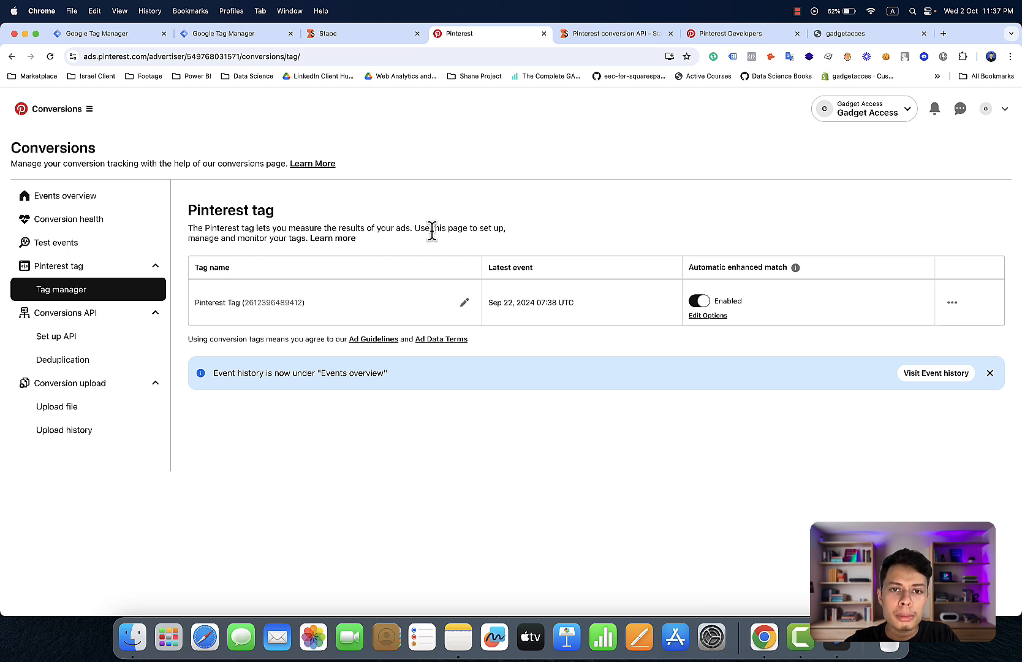
# Step: Copy the tag ID of the Pinterest Tag listed under Tag name
pyautogui.doubleClick(265, 300)
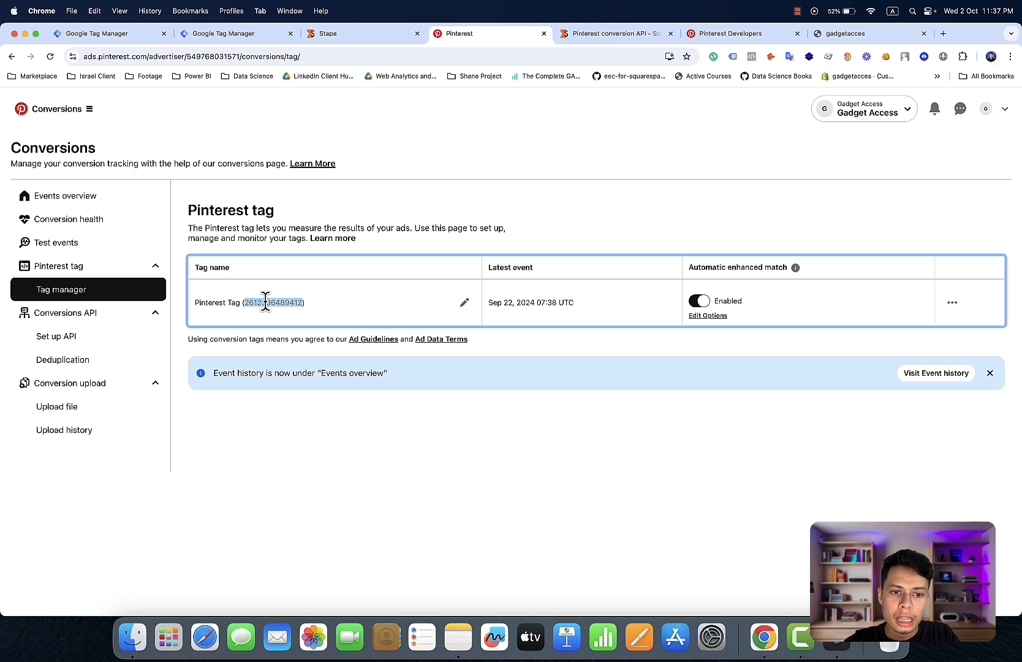
pyautogui.rightClick(266, 304)
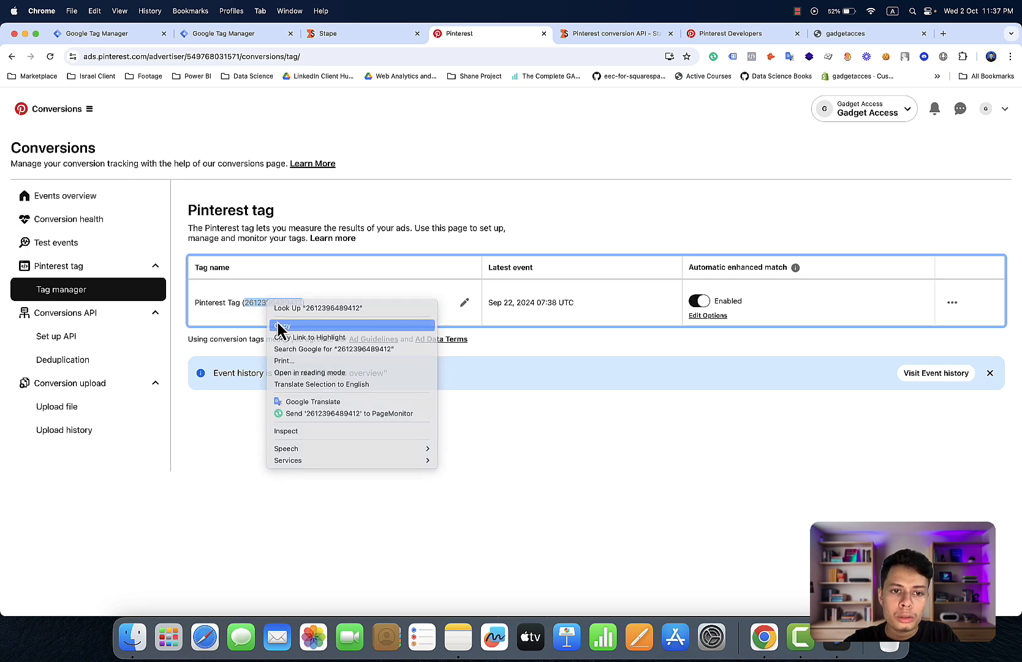
pyautogui.click(281, 325)
# Step: Create a new user-defined variable of type Constant in the Youtube Content web container in Tag Manager
pyautogui.click(134, 38)
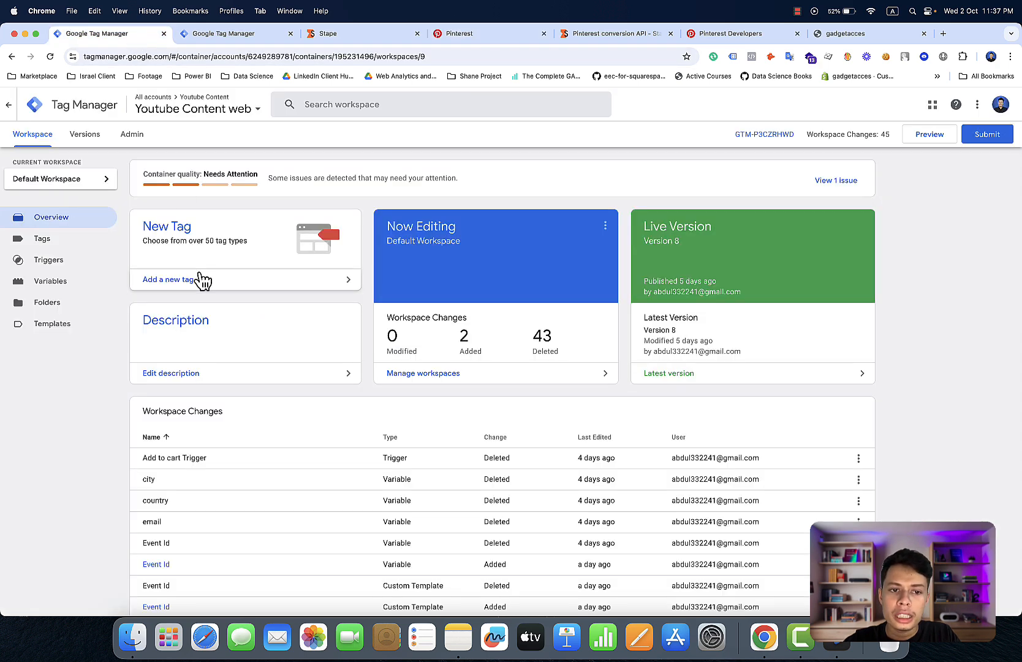
pyautogui.click(81, 283)
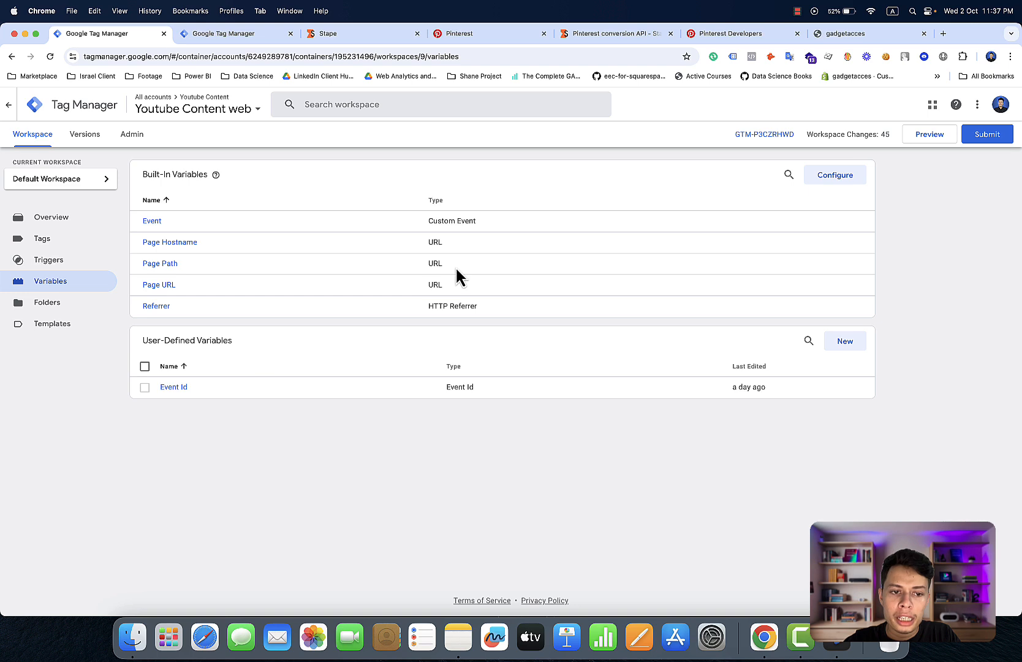
pyautogui.click(843, 343)
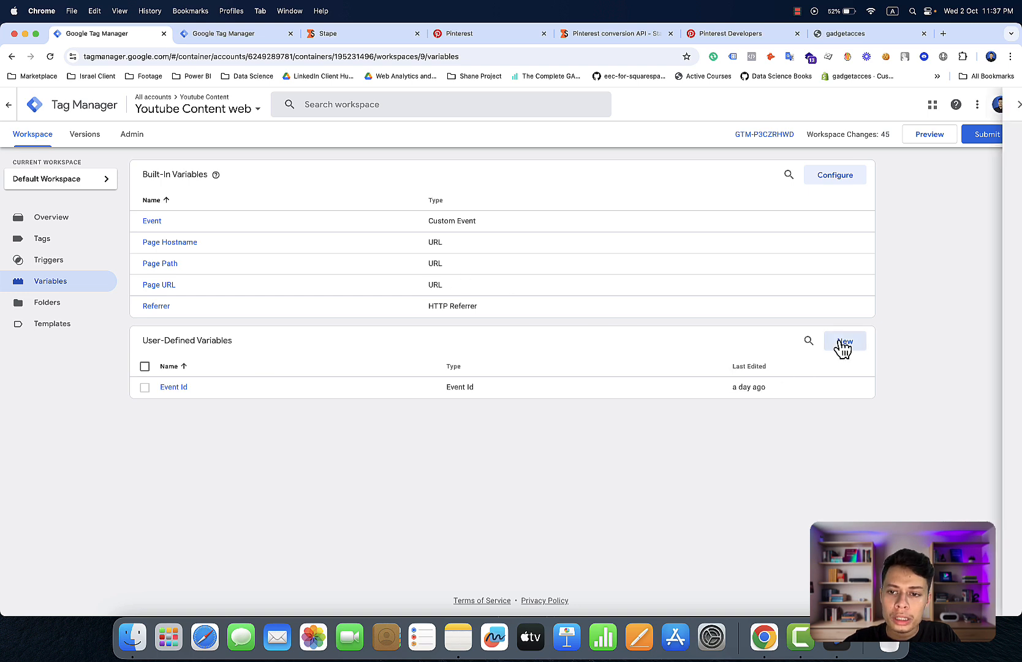
pyautogui.click(729, 224)
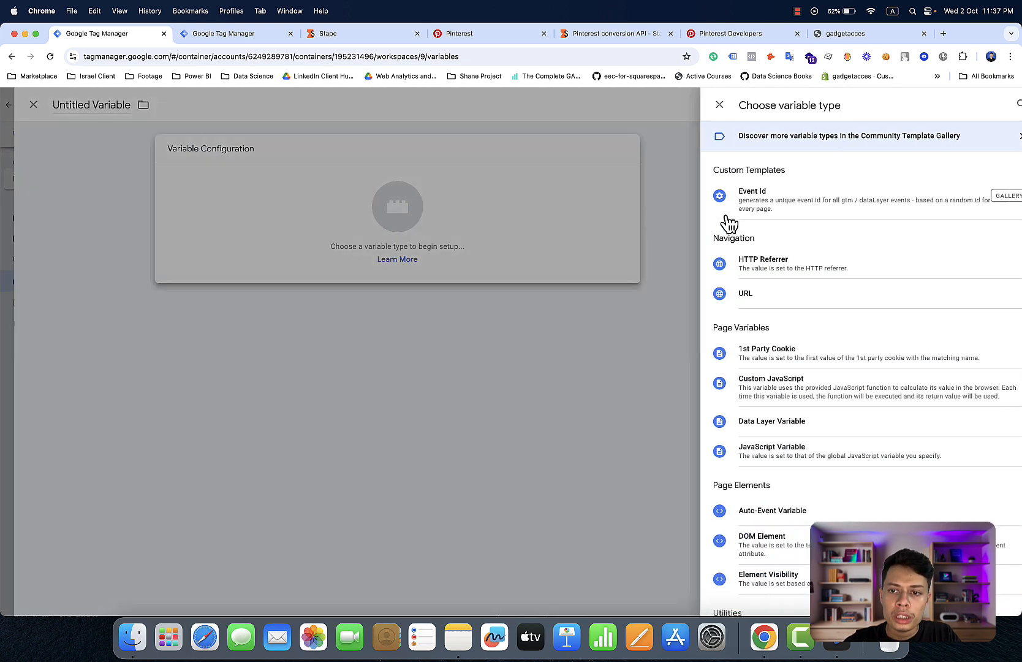
pyautogui.scroll(-4, 762, 445)
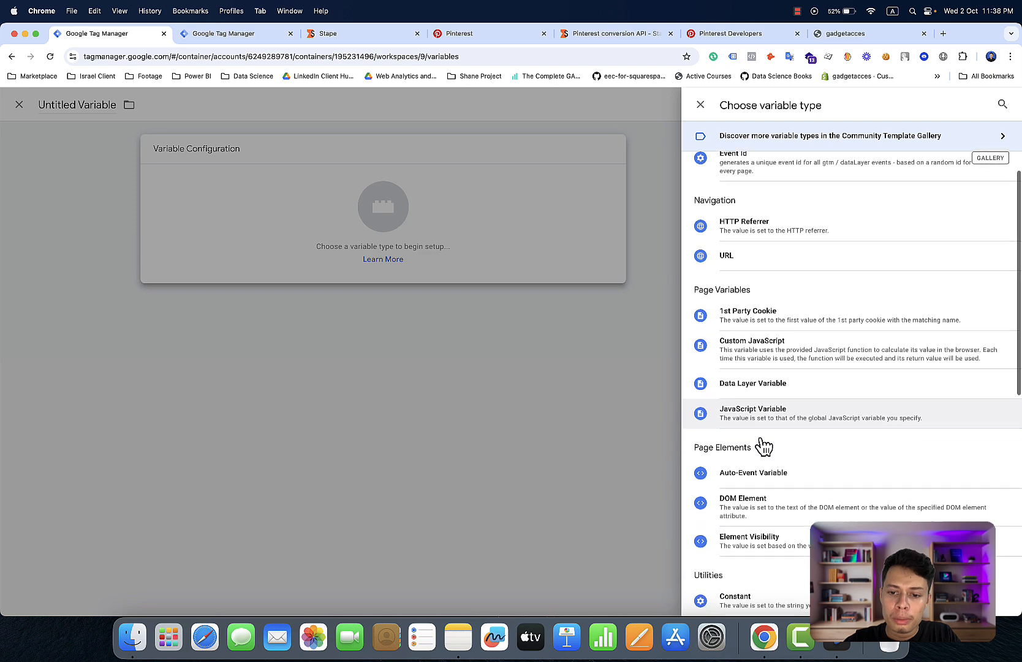
pyautogui.click(757, 517)
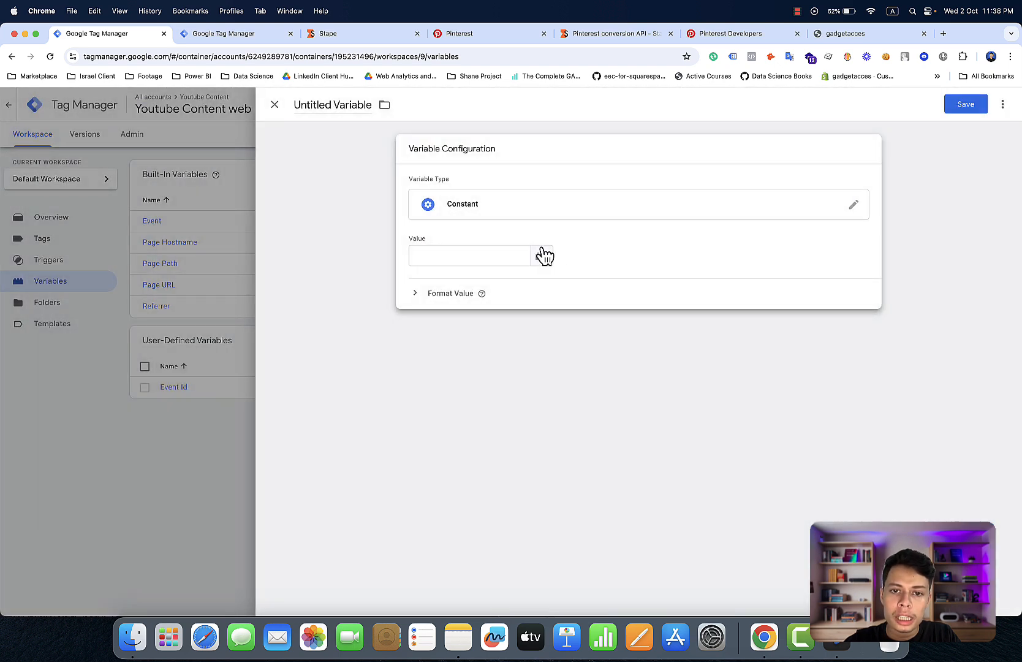
# Step: Paste the copied Pinterest tag ID as the constant's value, name the variable Pinterest Tag ID and save it
pyautogui.click(506, 256)
pyautogui.rightClick(506, 255)
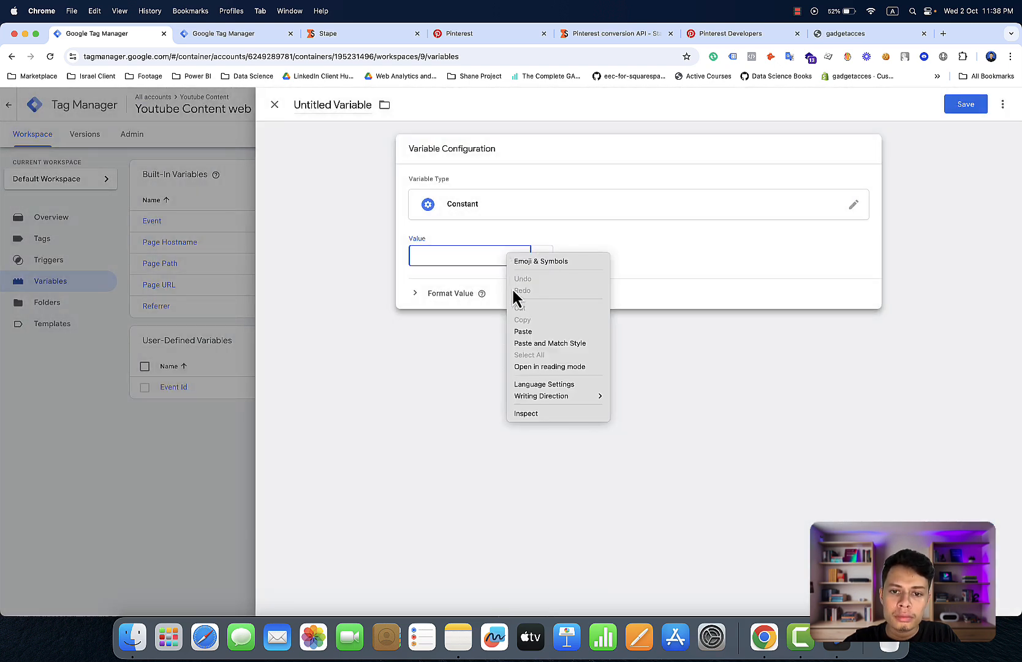
pyautogui.click(524, 331)
pyautogui.click(351, 103)
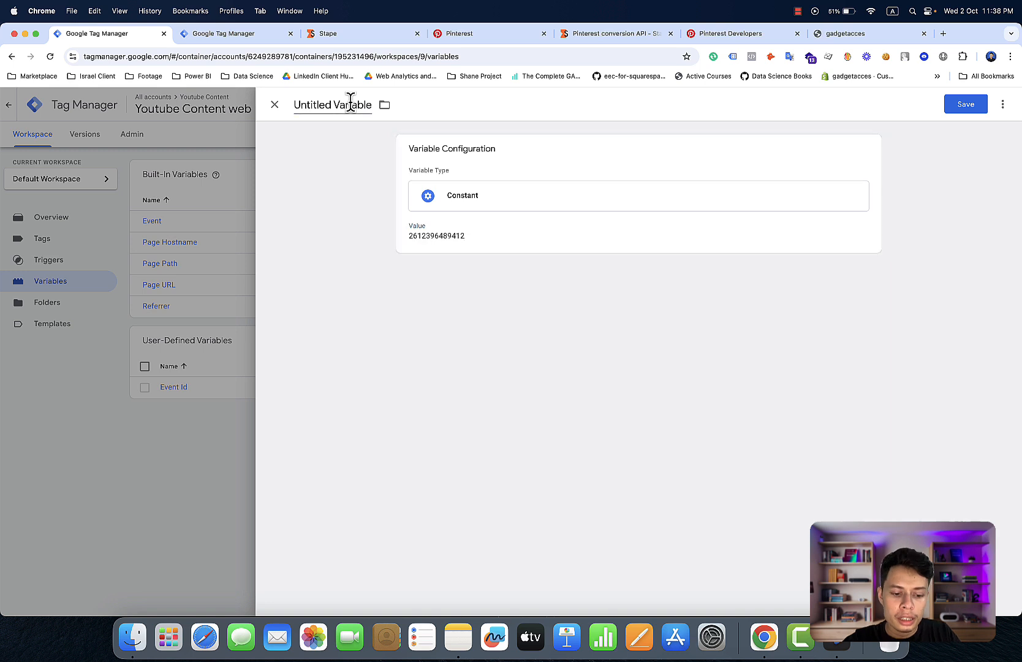
pyautogui.press('super+a')
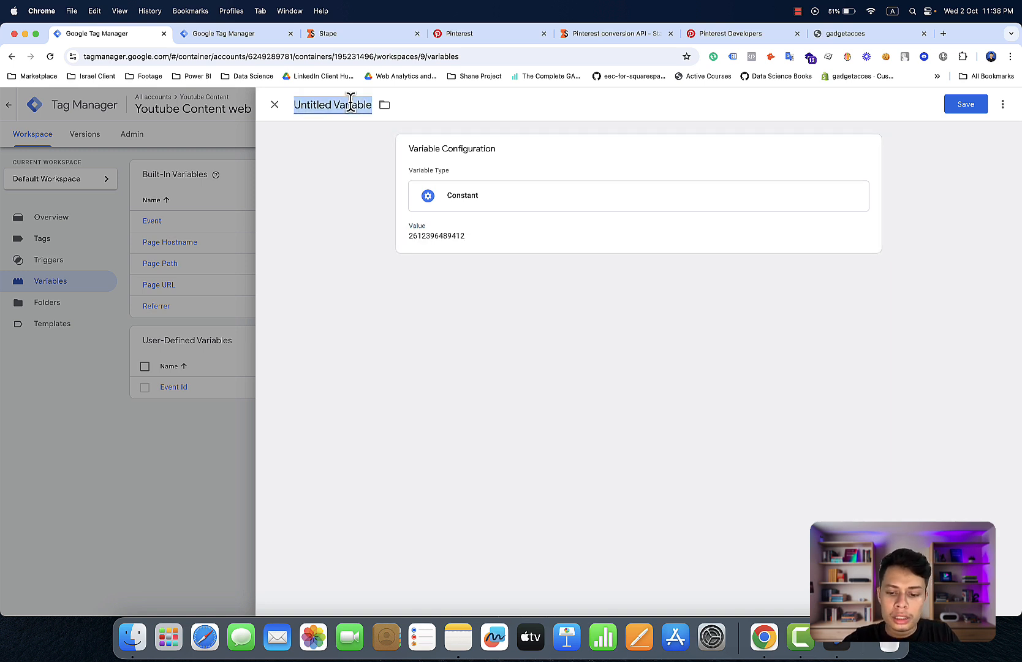
pyautogui.write('P')
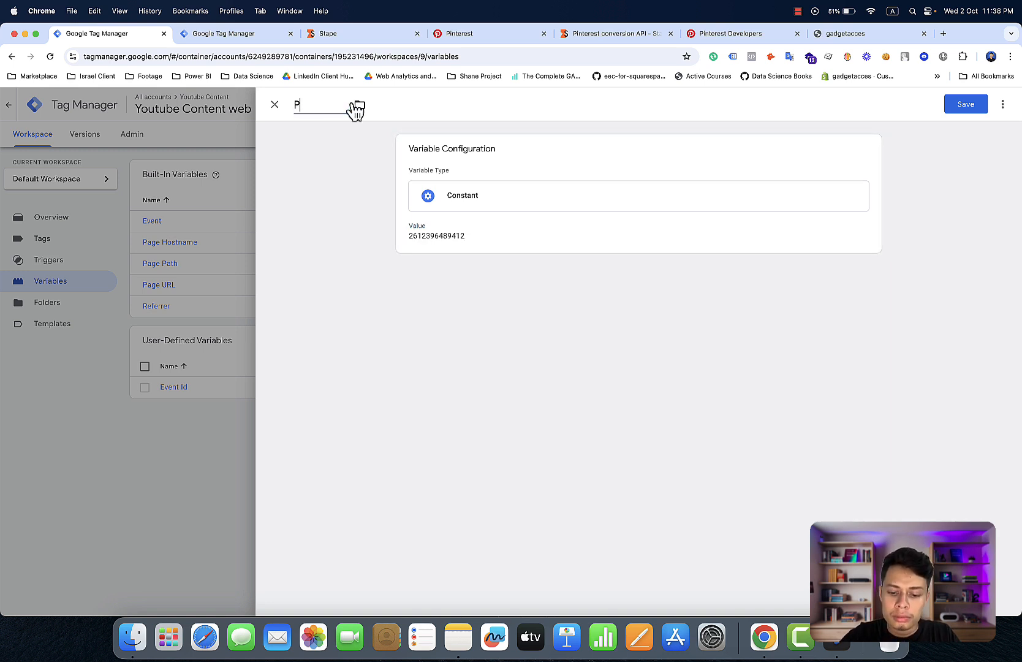
pyautogui.write('interest')
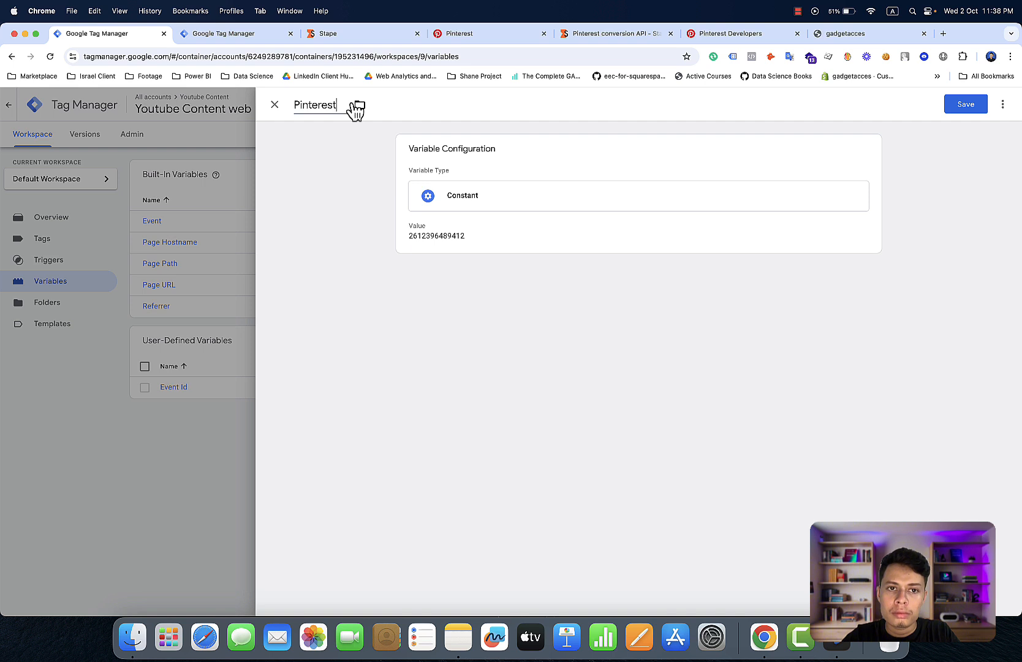
pyautogui.write(' Ta')
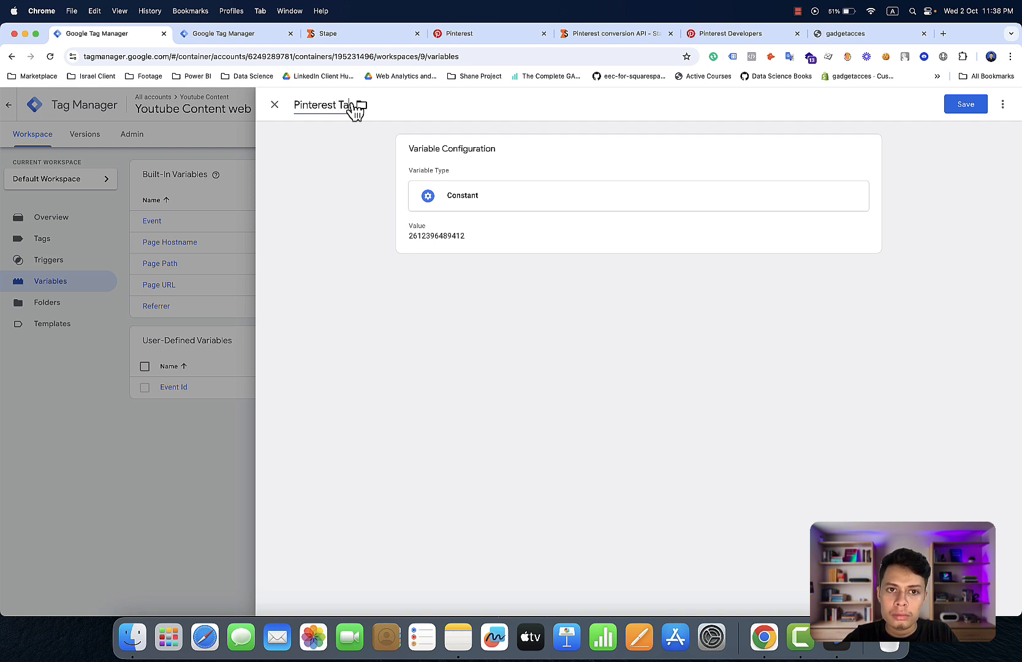
pyautogui.write('g ID')
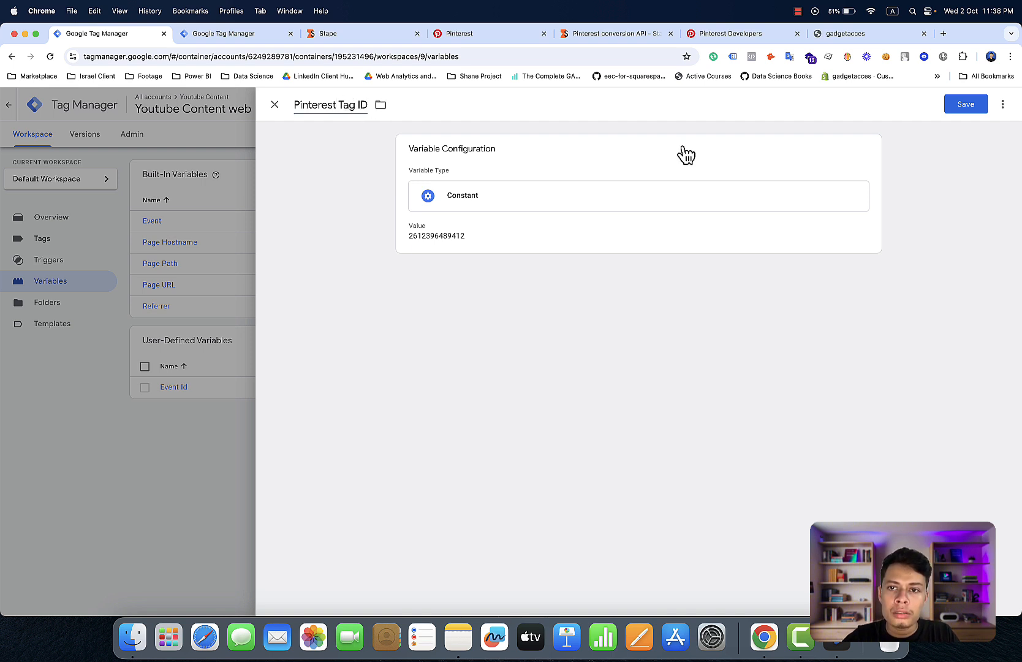
pyautogui.click(967, 105)
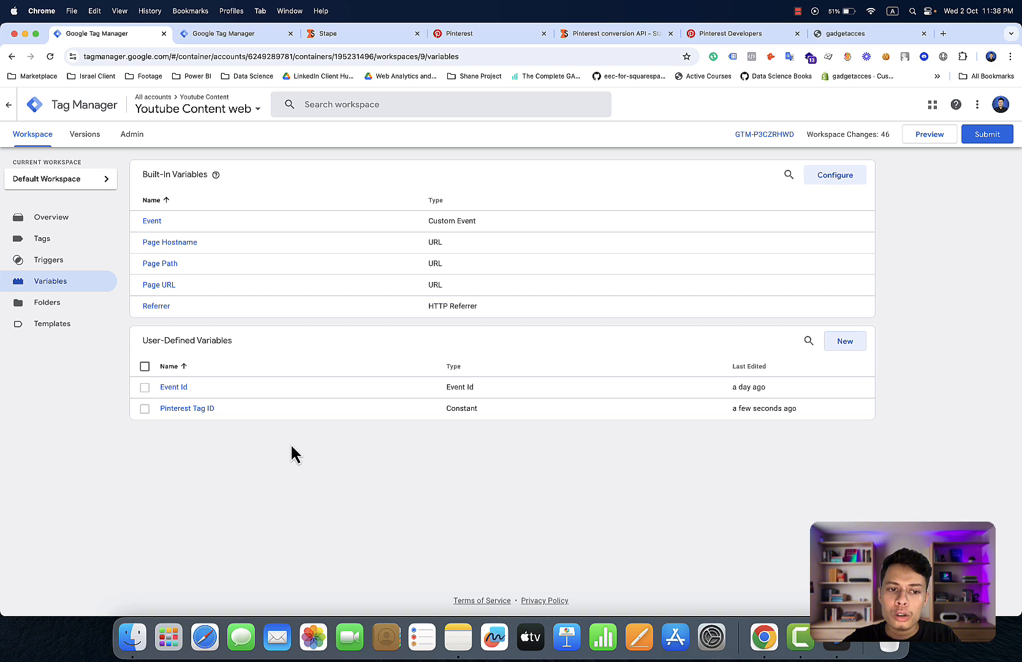
# Step: Delete the Event Id variable from the user-defined variables
pyautogui.click(145, 387)
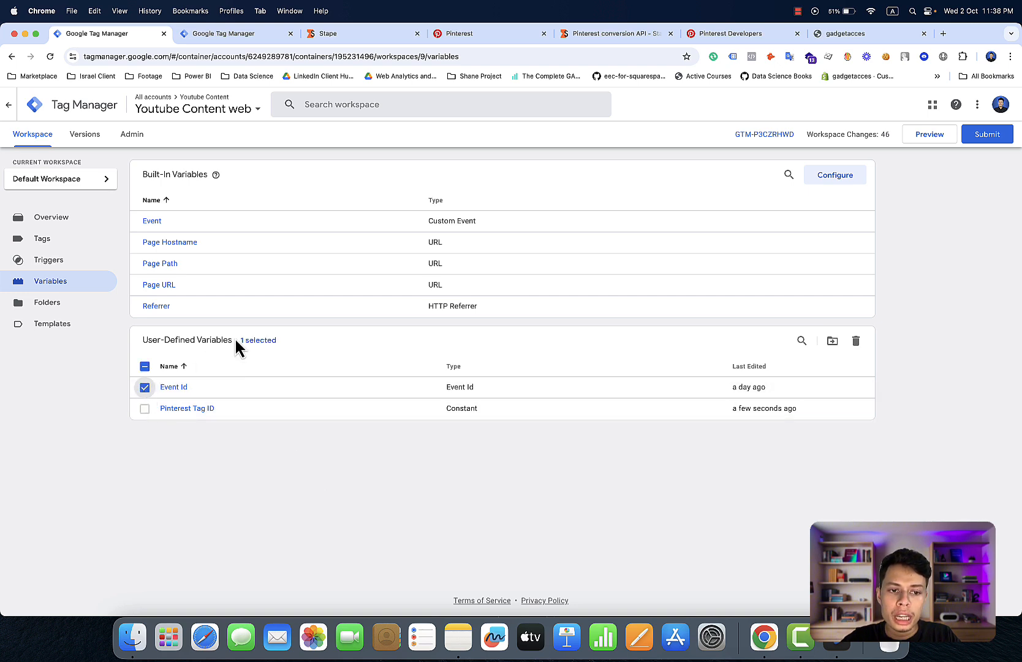
pyautogui.click(856, 341)
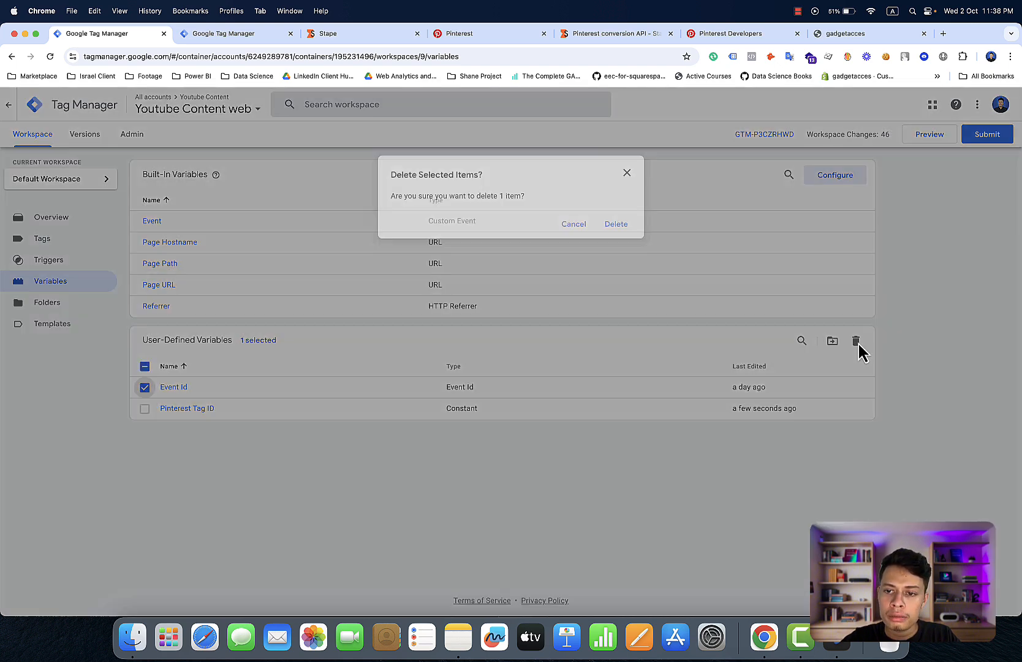
pyautogui.click(615, 227)
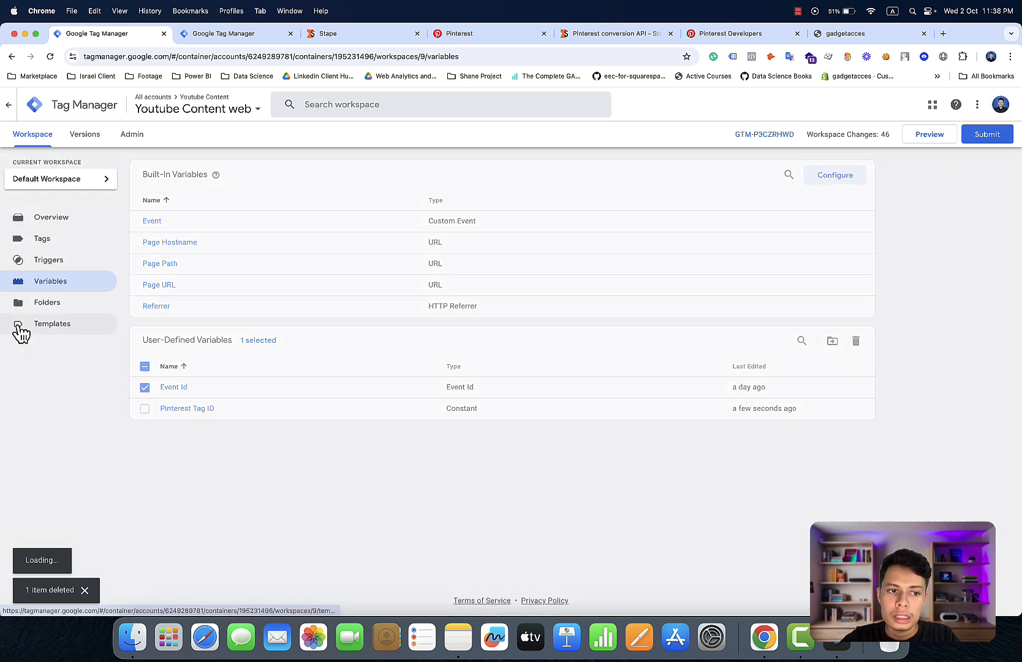
# Step: Delete the Facebook Pixel tag template and the Event Id variable template from the container
pyautogui.click(69, 329)
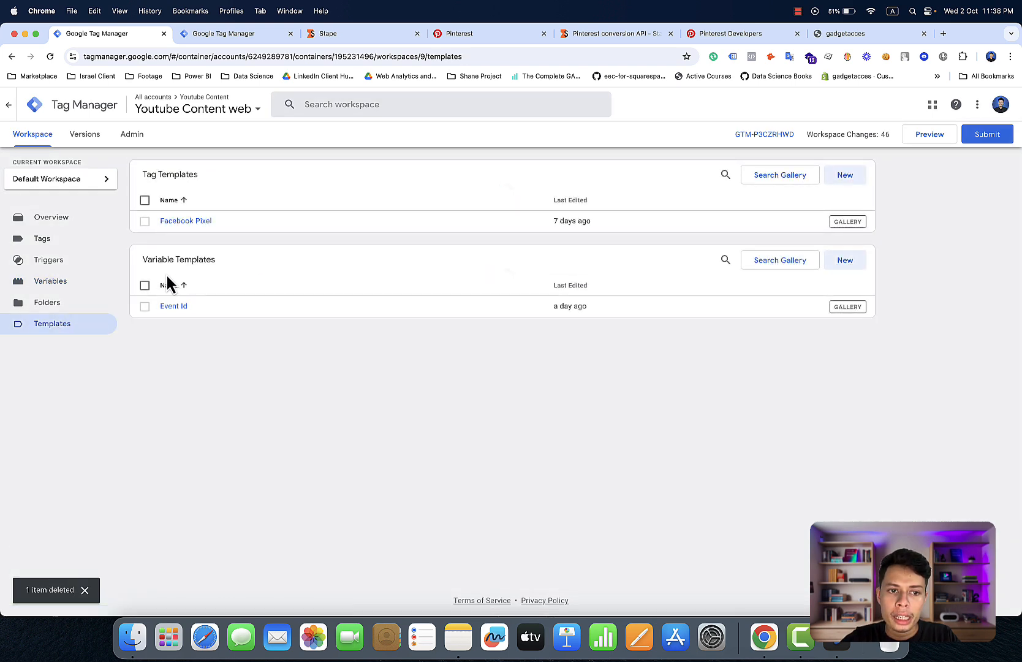
pyautogui.click(144, 203)
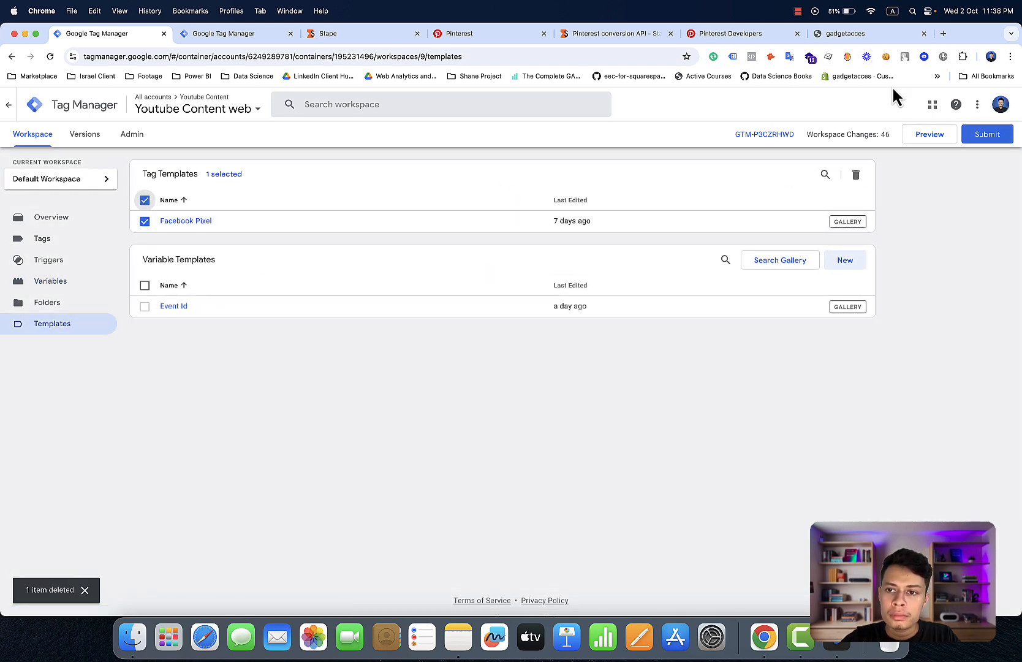
pyautogui.click(856, 178)
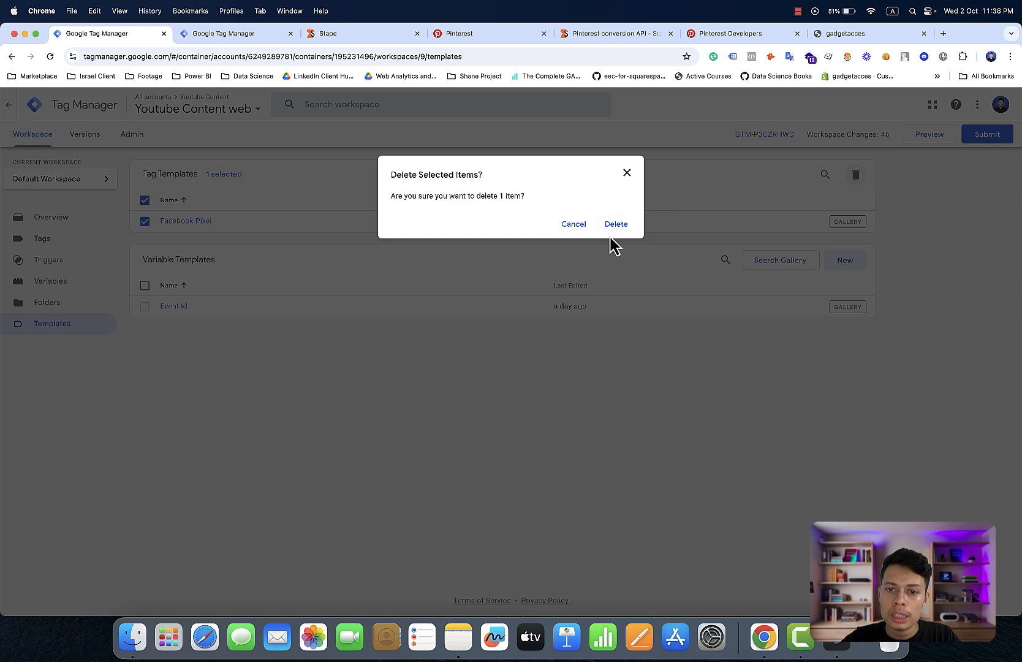
pyautogui.click(617, 225)
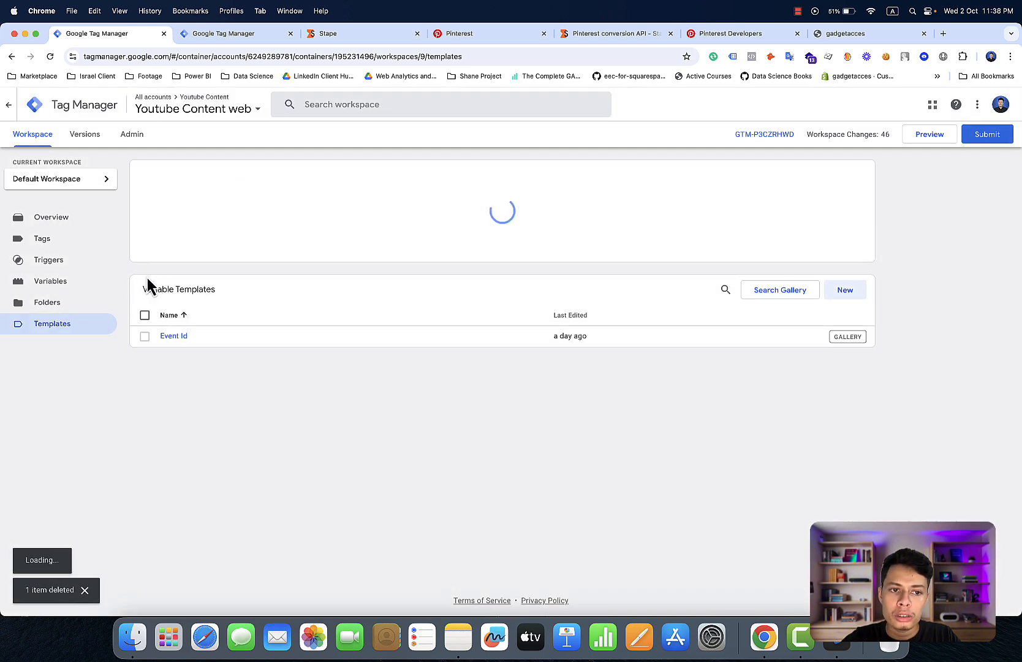
pyautogui.click(146, 316)
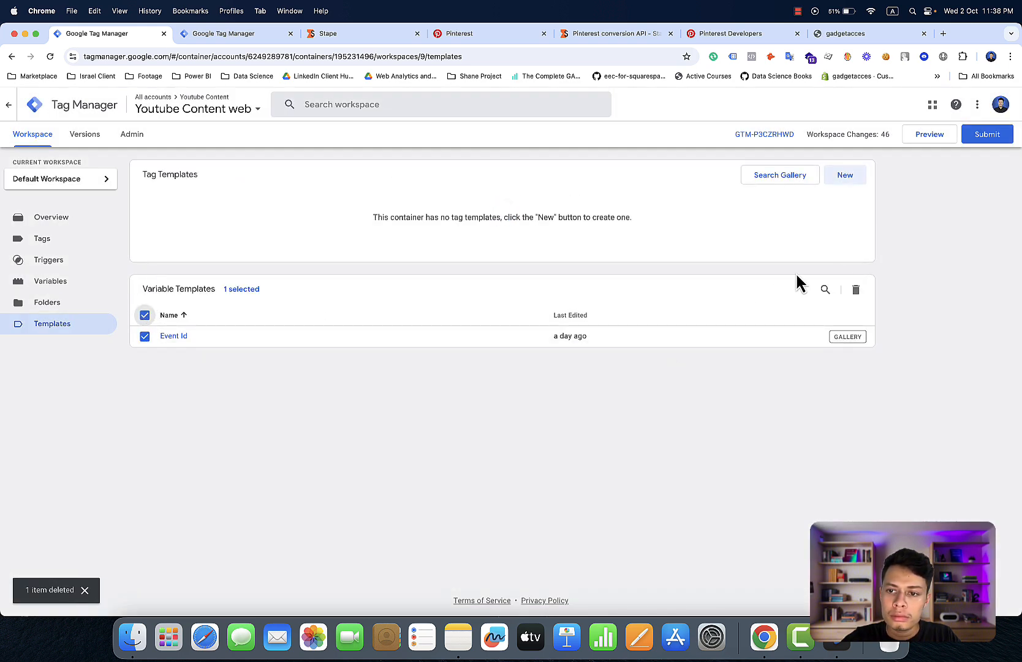
pyautogui.click(856, 291)
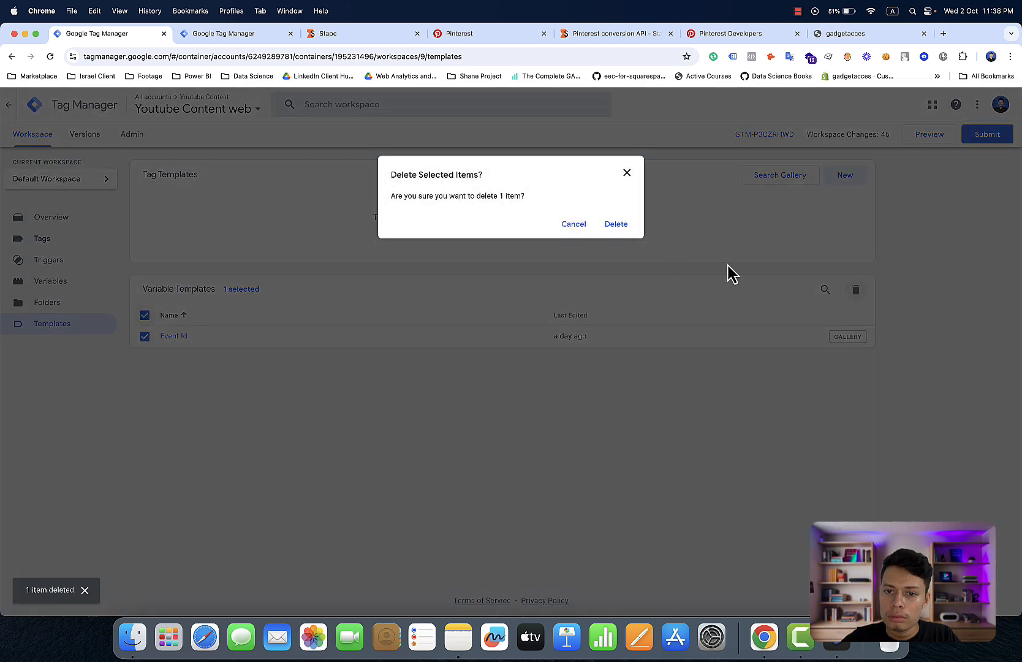
pyautogui.click(617, 226)
# Step: Starting from a new user-defined variable, find the Event Id template in the Community Template Gallery, add it to the workspace and leave the blank variable
pyautogui.click(101, 288)
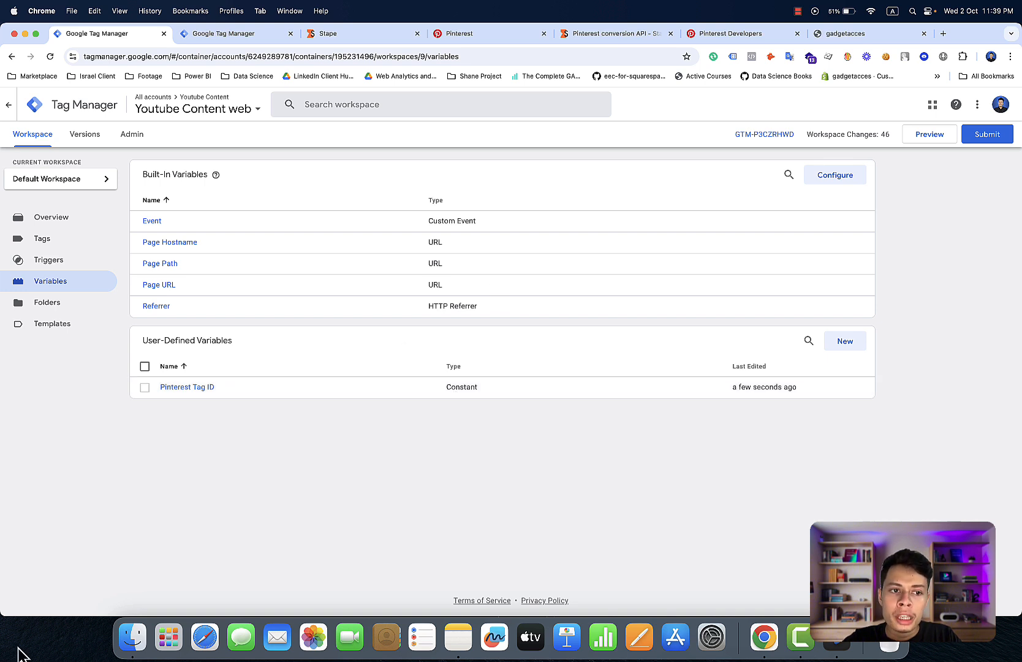
pyautogui.click(840, 341)
pyautogui.click(667, 236)
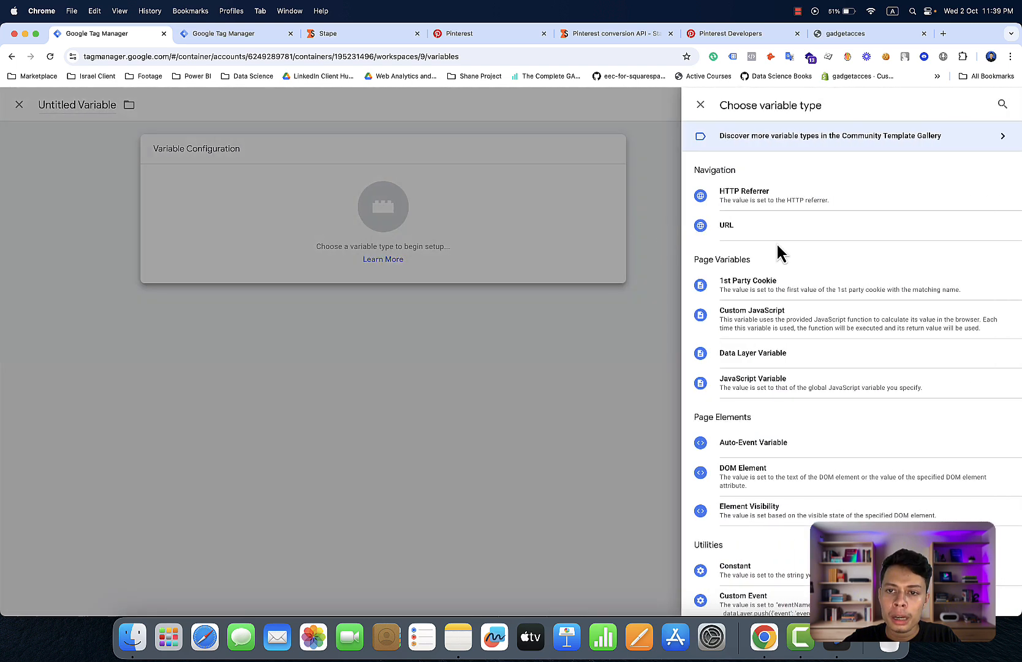
pyautogui.scroll(-7, 777, 242)
pyautogui.scroll(7, 778, 248)
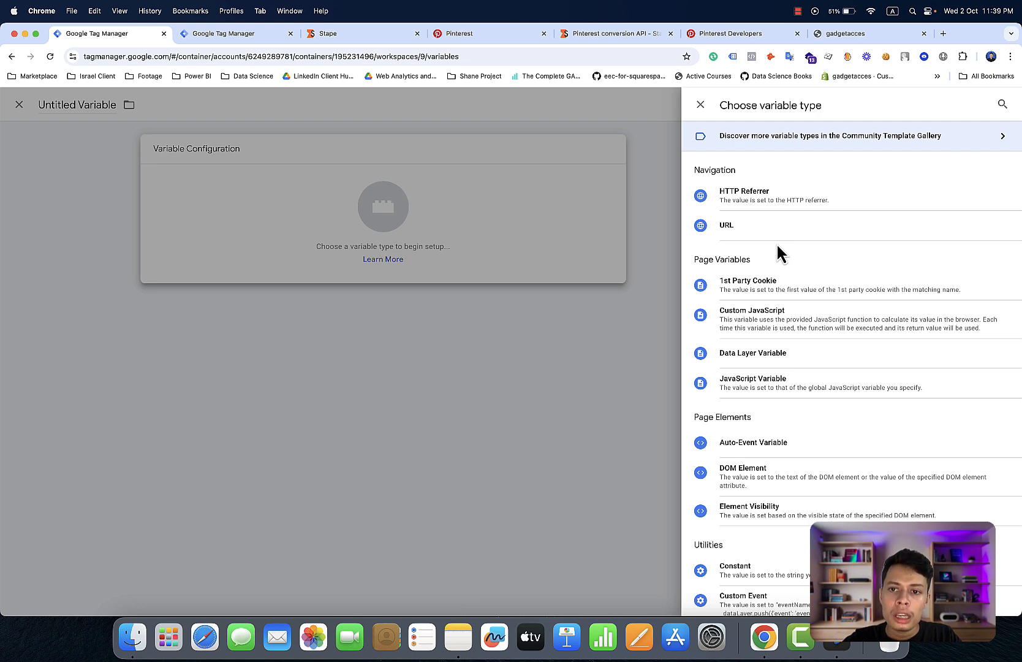
pyautogui.click(842, 147)
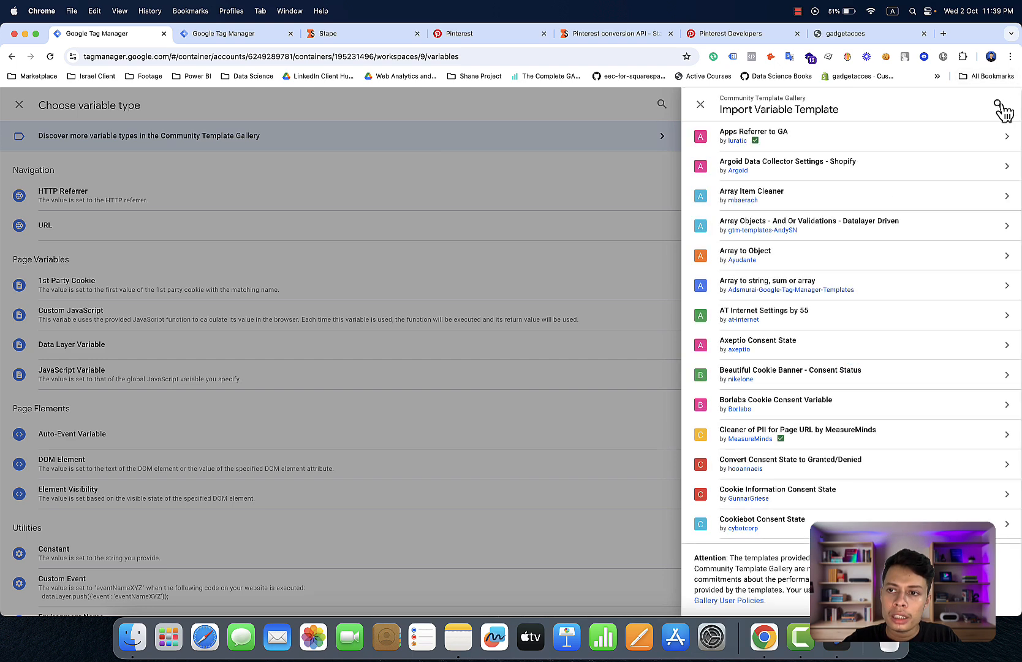
pyautogui.click(1000, 104)
pyautogui.write('eve')
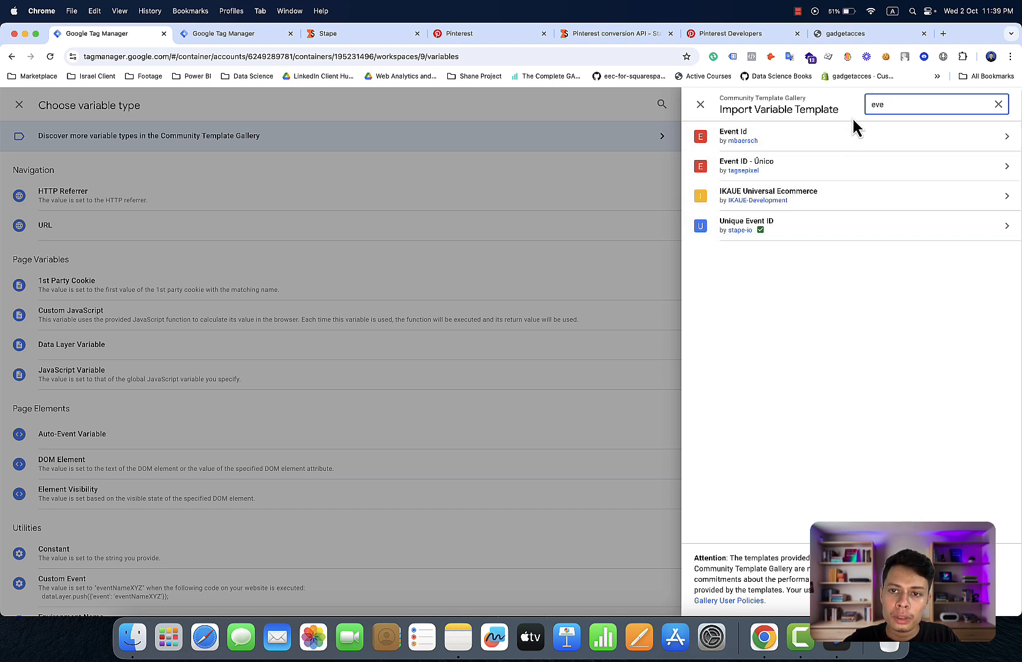
pyautogui.click(817, 151)
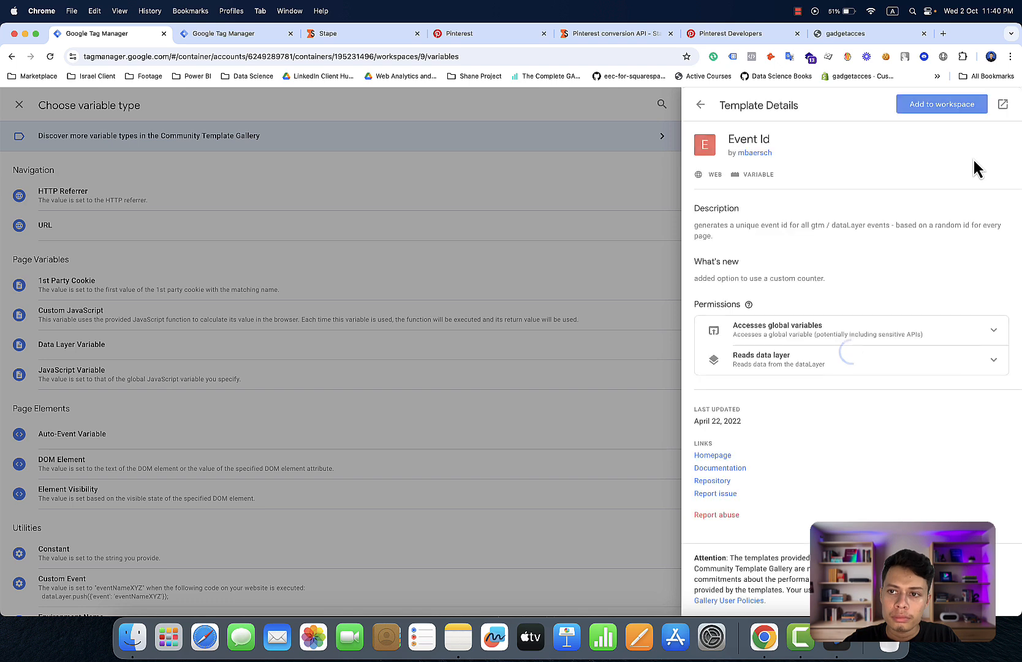
pyautogui.click(967, 107)
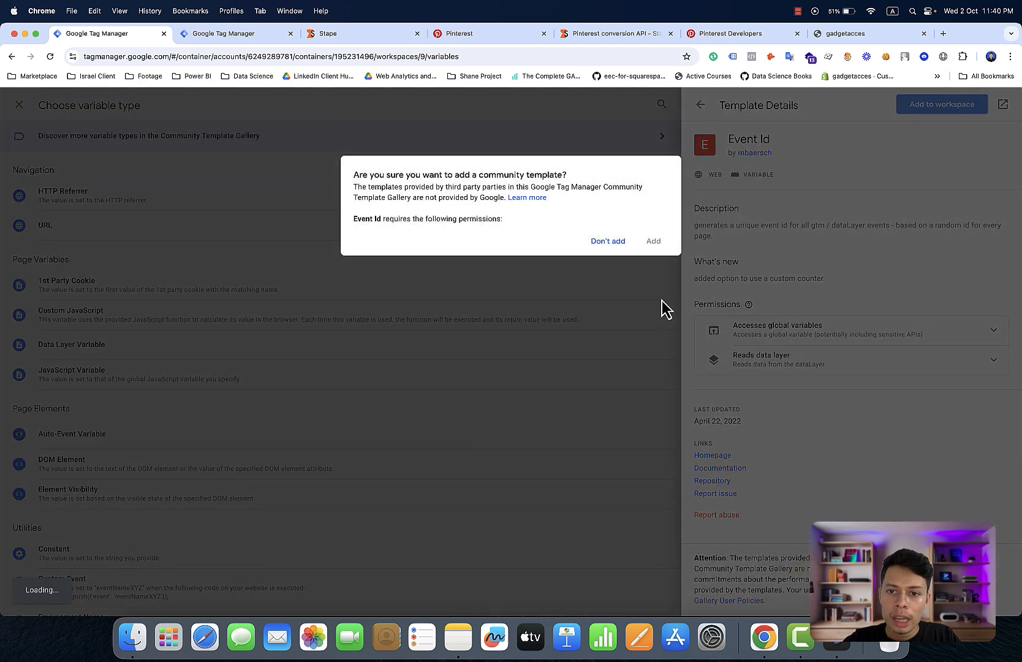
pyautogui.click(656, 300)
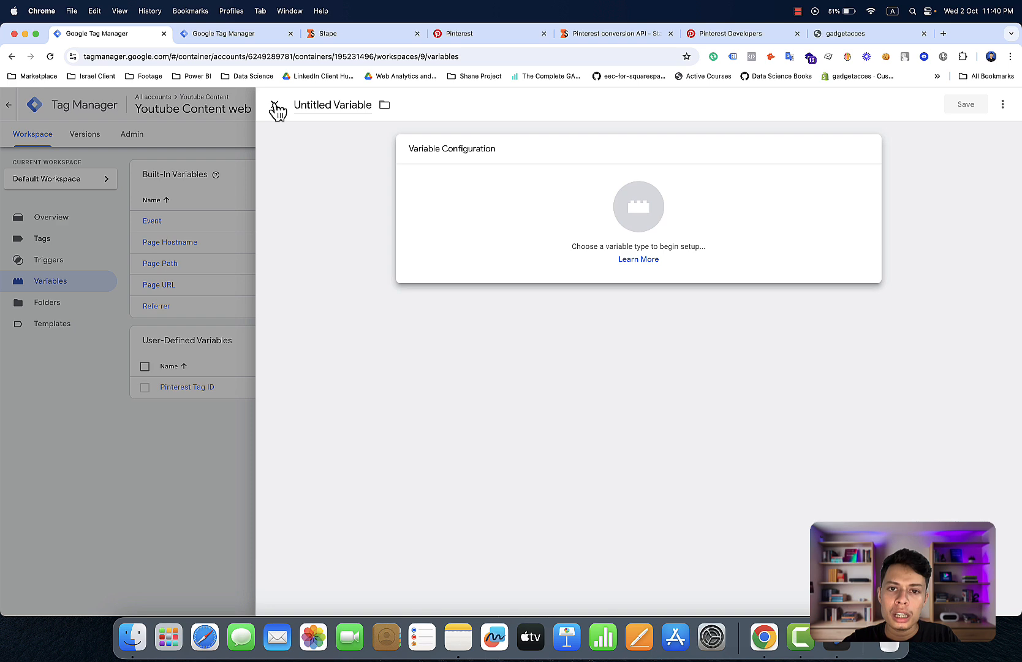
pyautogui.click(275, 105)
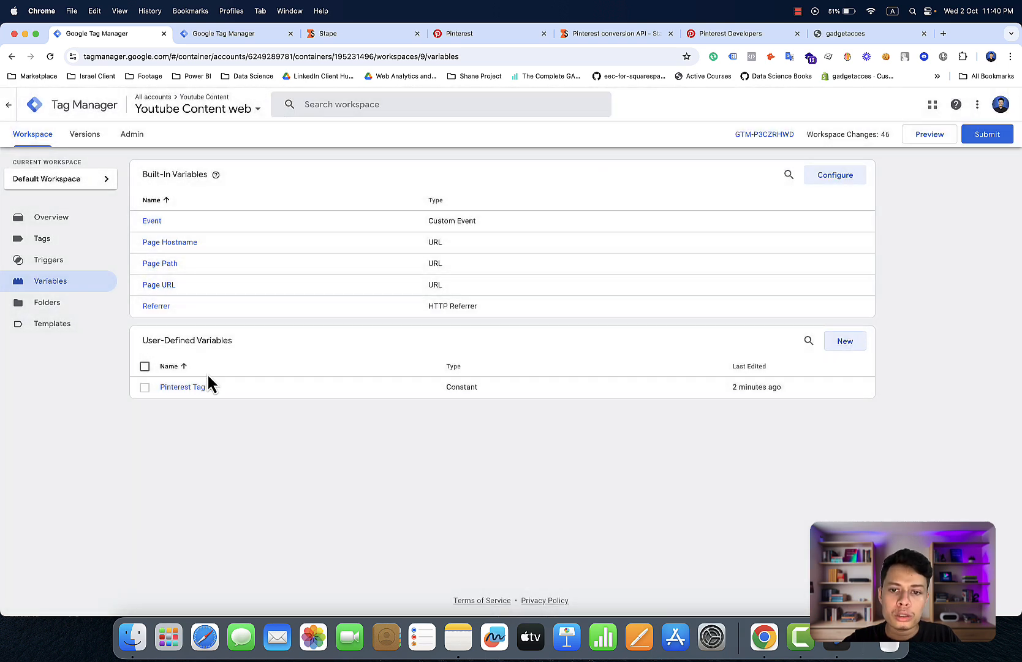
# Step: Create a user-defined variable from the Event Id custom template and save it under the name Event Id
pyautogui.click(845, 343)
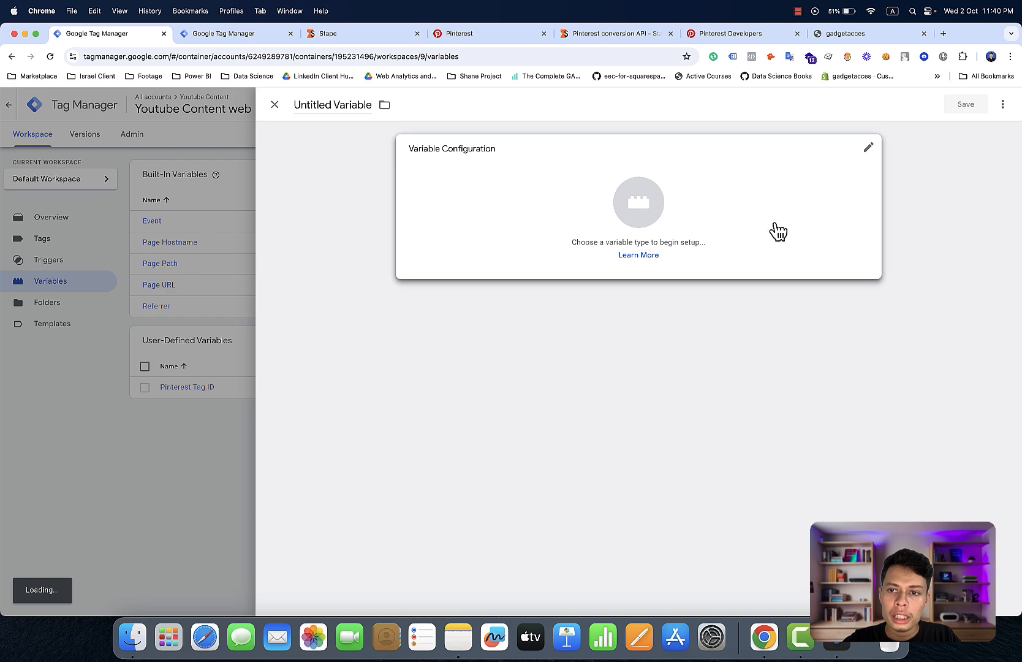
pyautogui.click(776, 231)
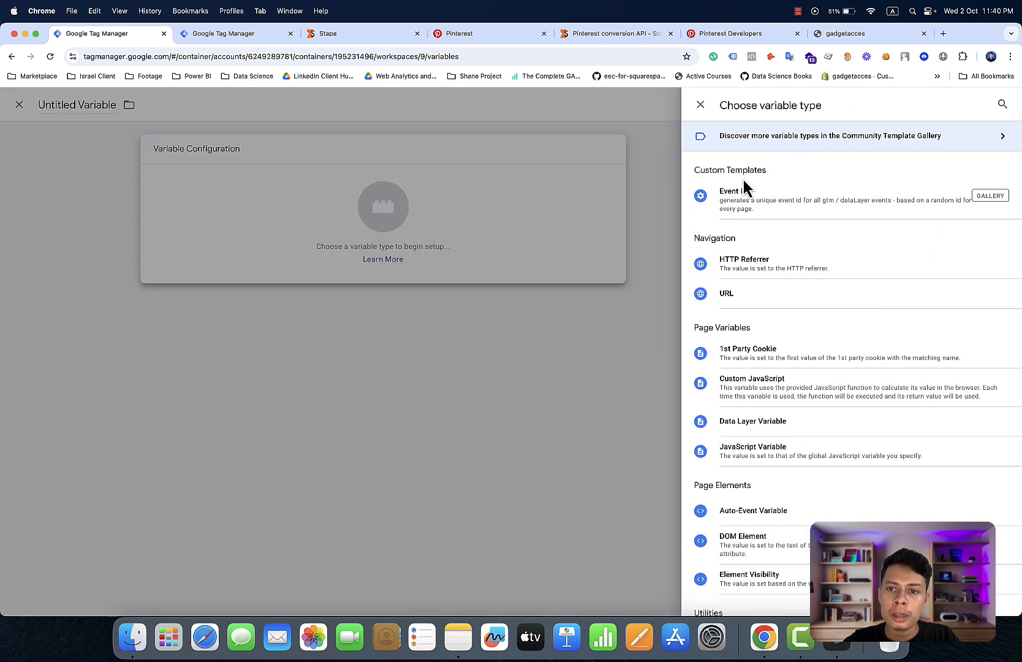
pyautogui.click(750, 204)
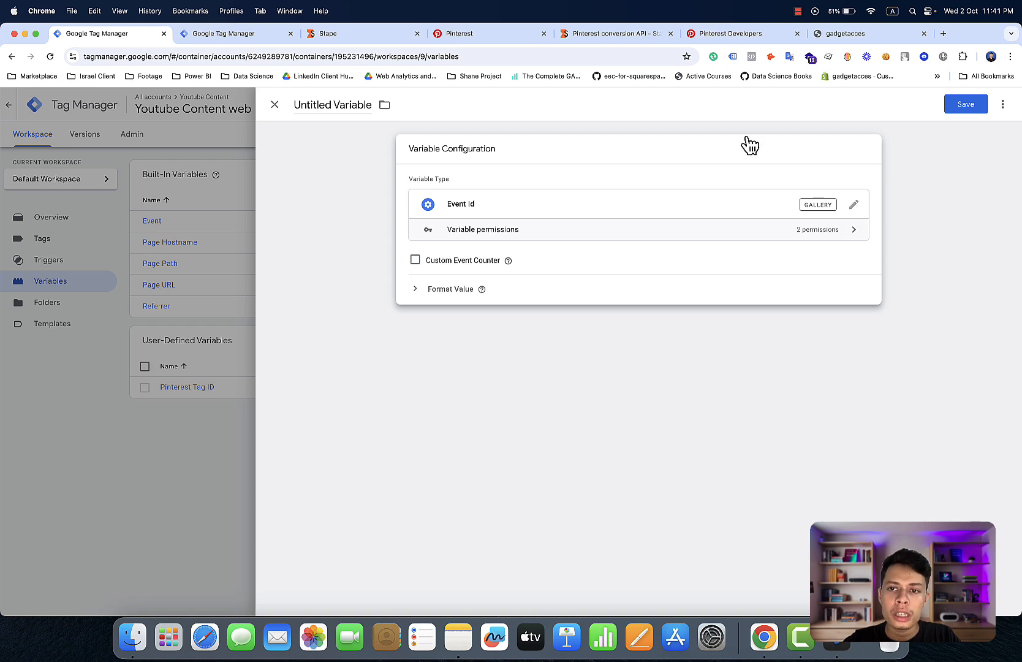
pyautogui.click(956, 115)
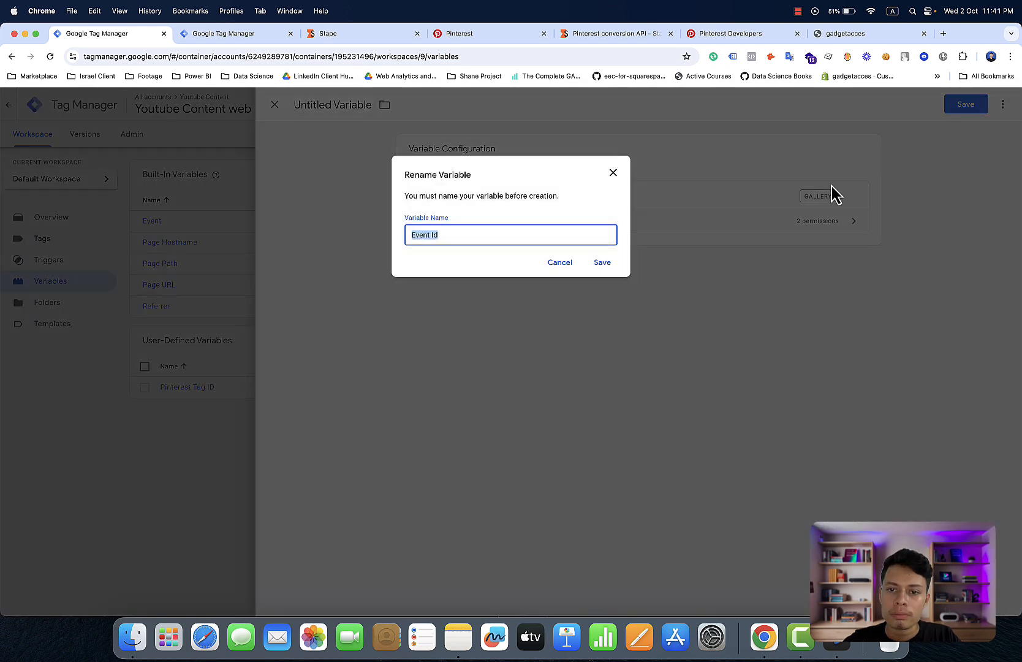
pyautogui.click(607, 267)
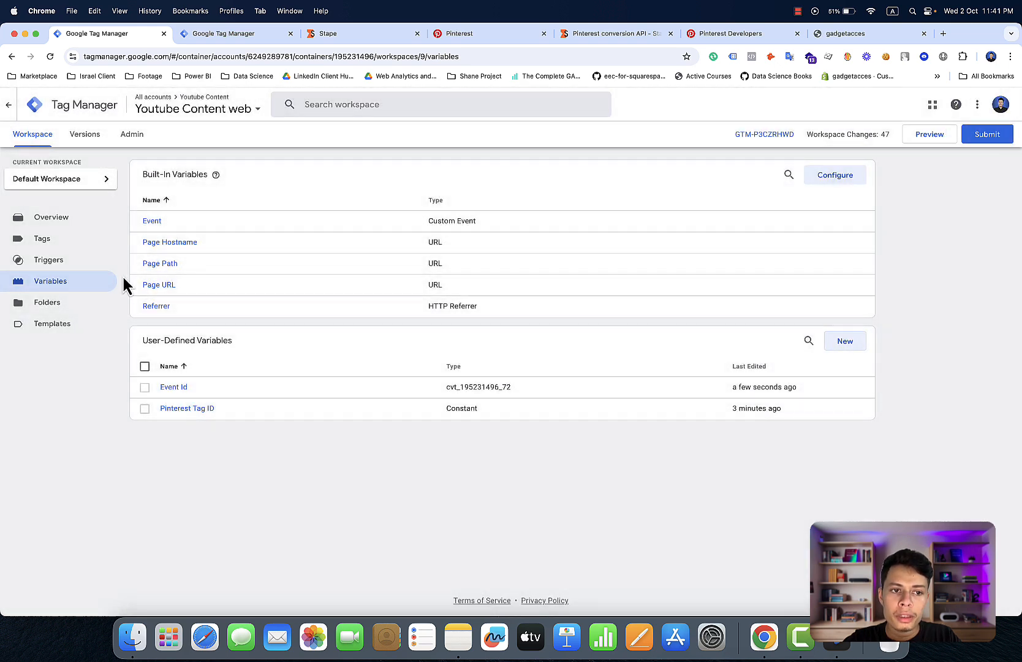
# Step: Start a new tag in the container and choose Pinterest Tag as its tag type
pyautogui.click(101, 240)
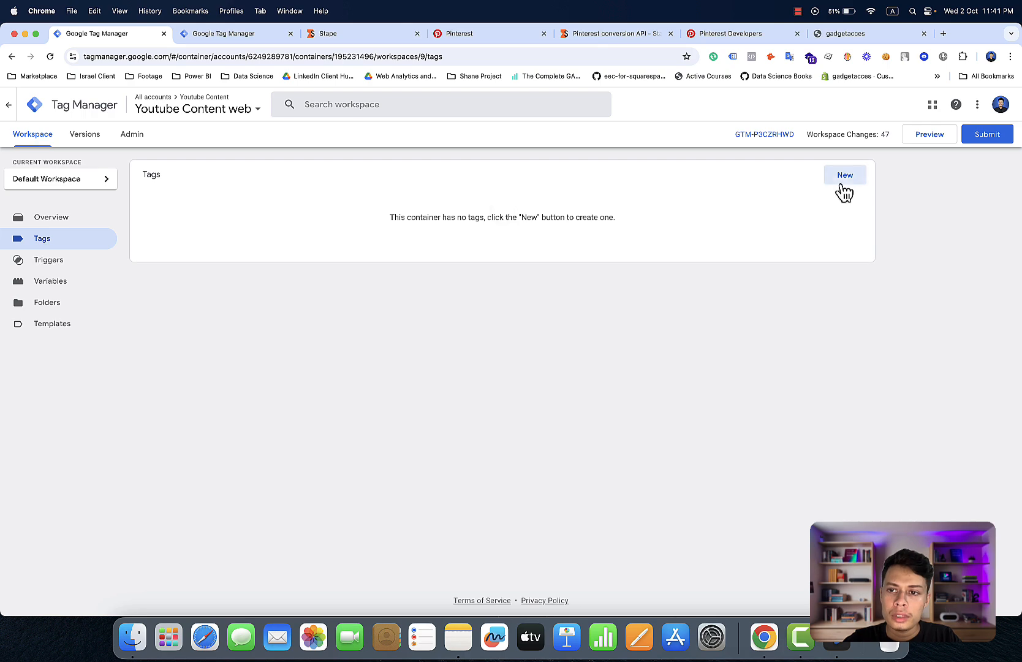
pyautogui.click(845, 178)
pyautogui.click(766, 220)
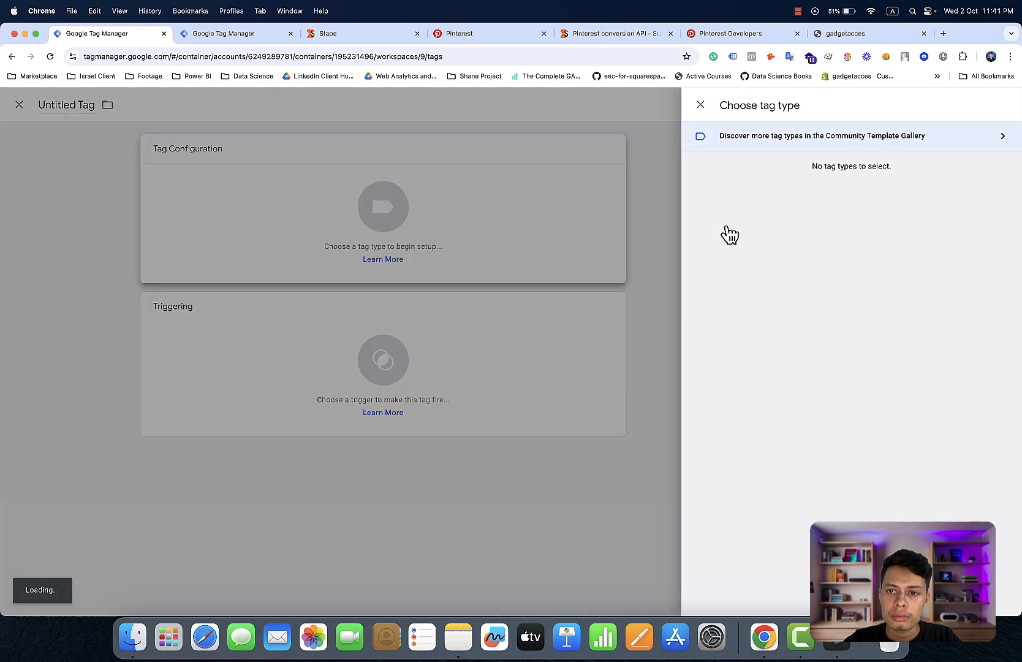
pyautogui.scroll(-2, 770, 455)
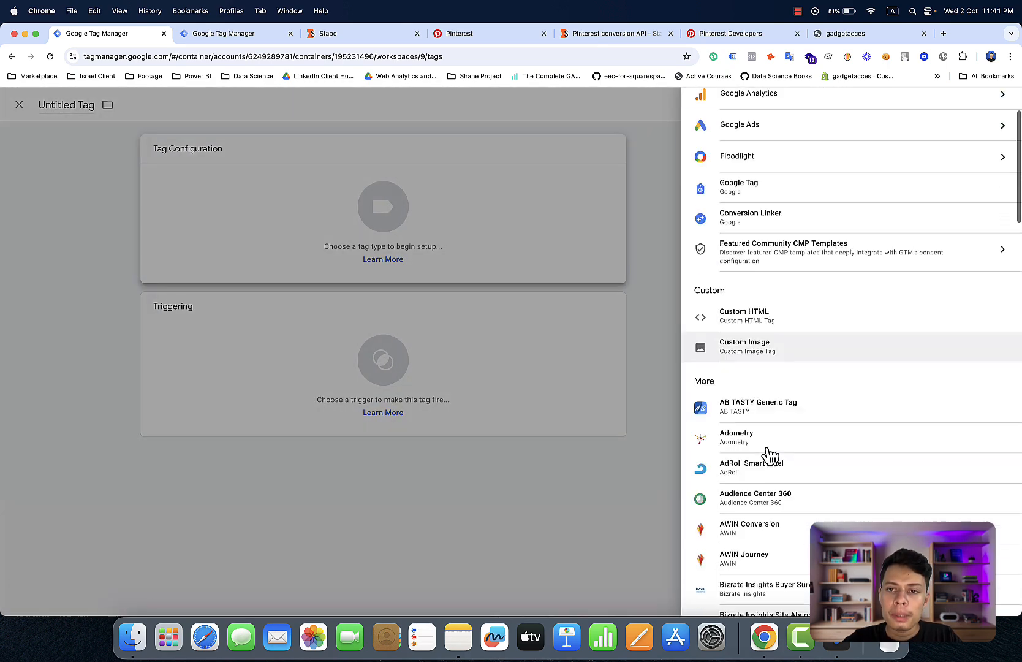
pyautogui.scroll(-20, 771, 455)
pyautogui.scroll(10, 770, 455)
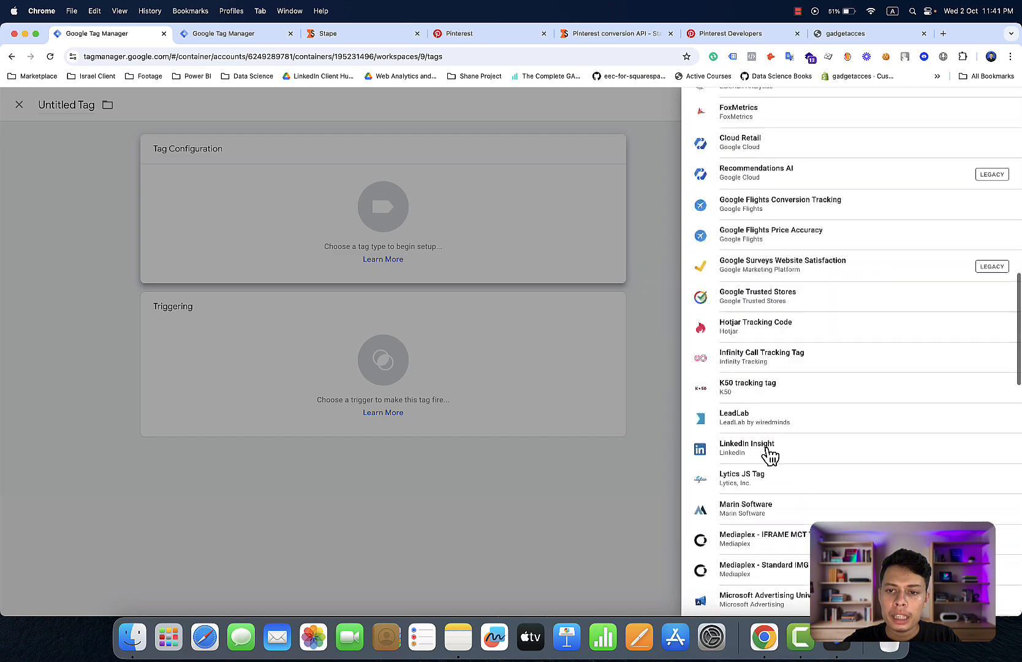
pyautogui.scroll(10, 770, 455)
pyautogui.scroll(-3, 789, 470)
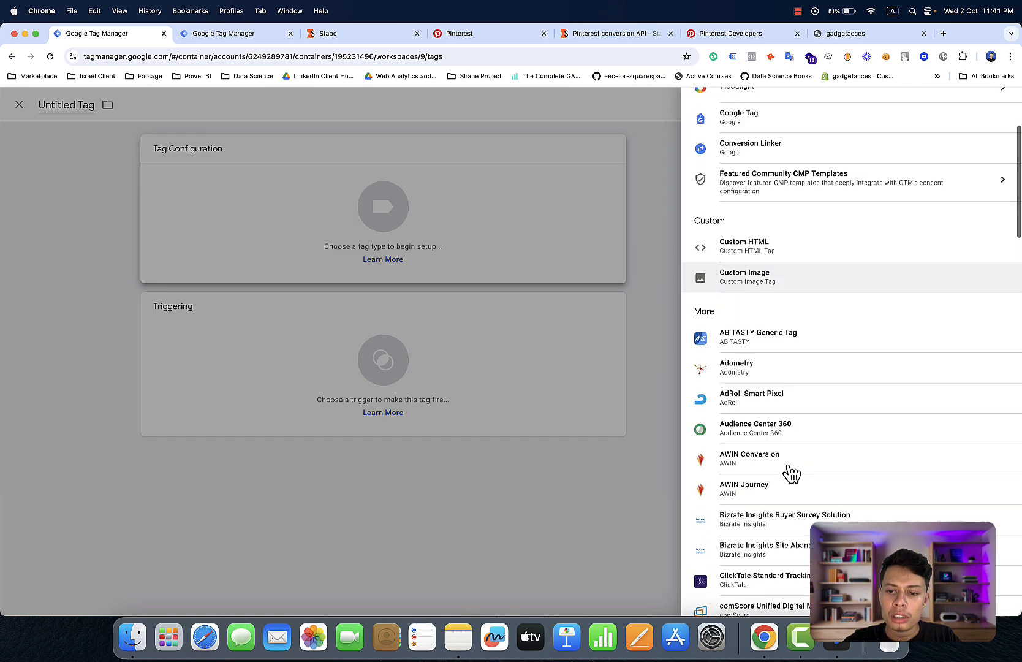
pyautogui.scroll(-15, 791, 472)
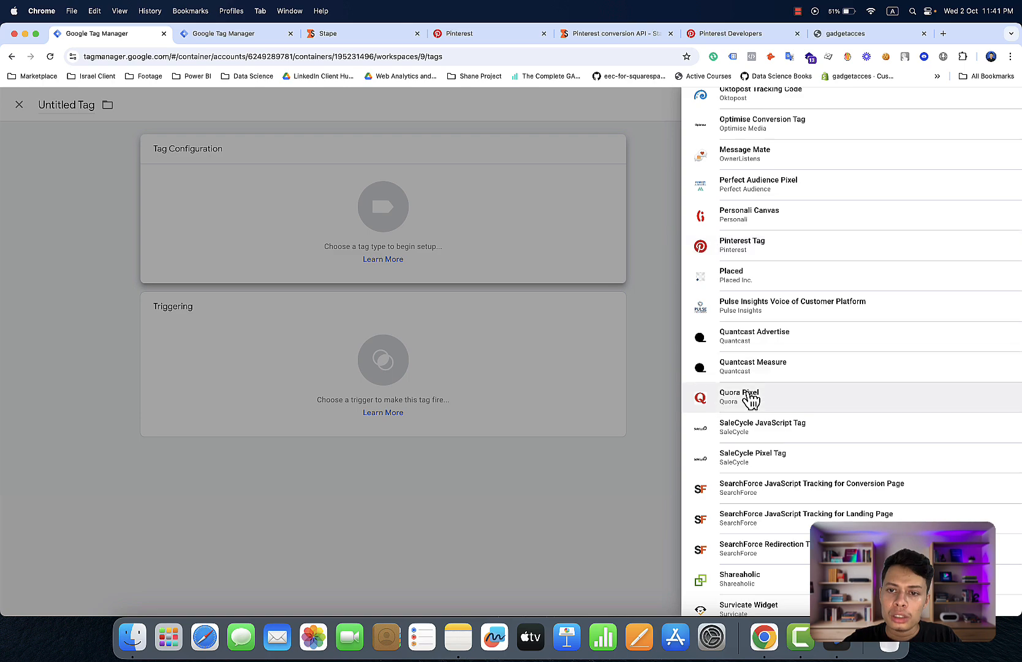
pyautogui.scroll(20, 803, 205)
pyautogui.scroll(-10, 804, 206)
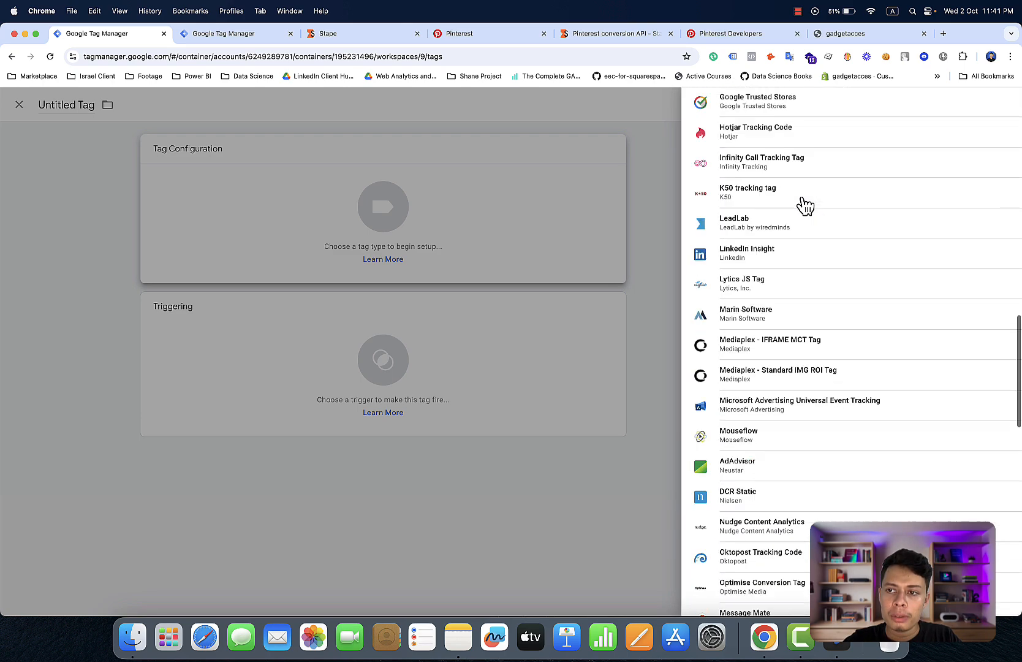
pyautogui.scroll(-10, 804, 205)
pyautogui.click(786, 309)
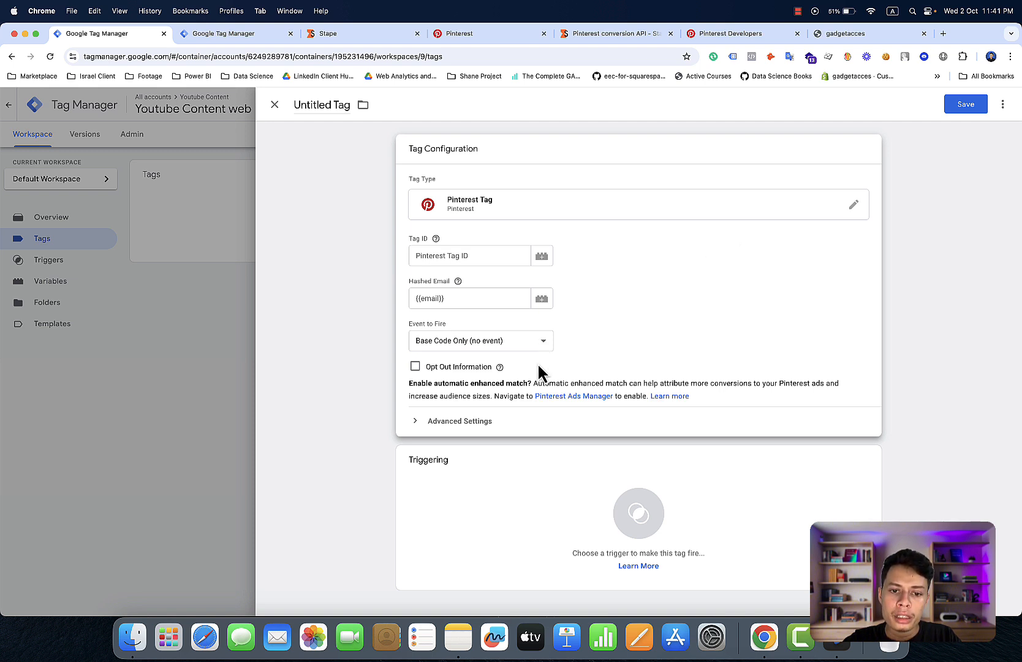
# Step: Set the tag's Tag ID to the Pinterest Tag ID variable and keep Base Code Only (no event) as the event to fire
pyautogui.click(506, 254)
pyautogui.click(541, 258)
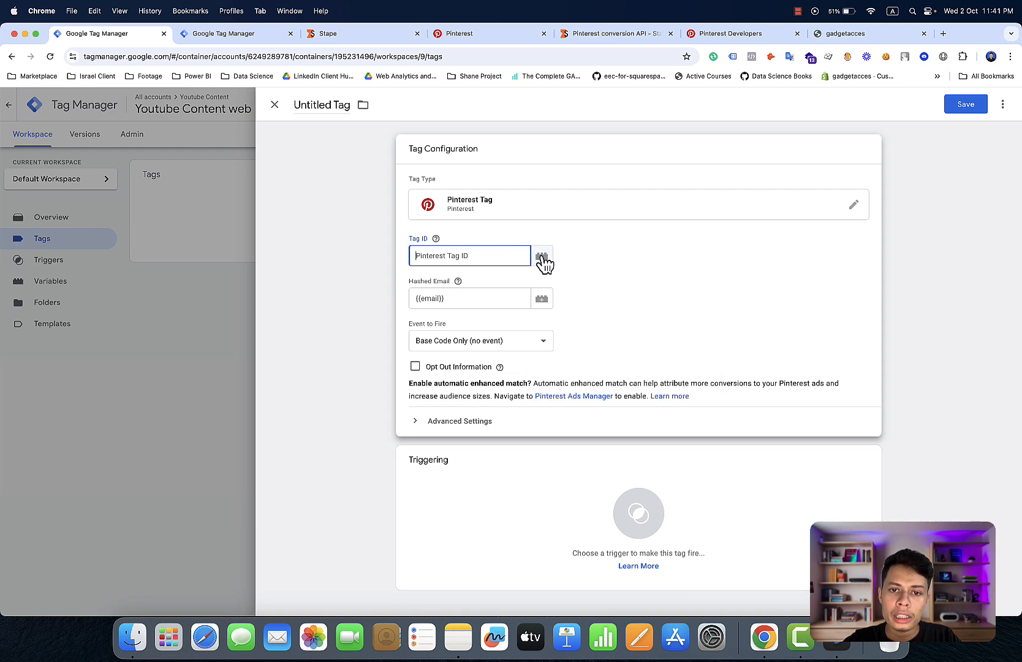
pyautogui.click(413, 260)
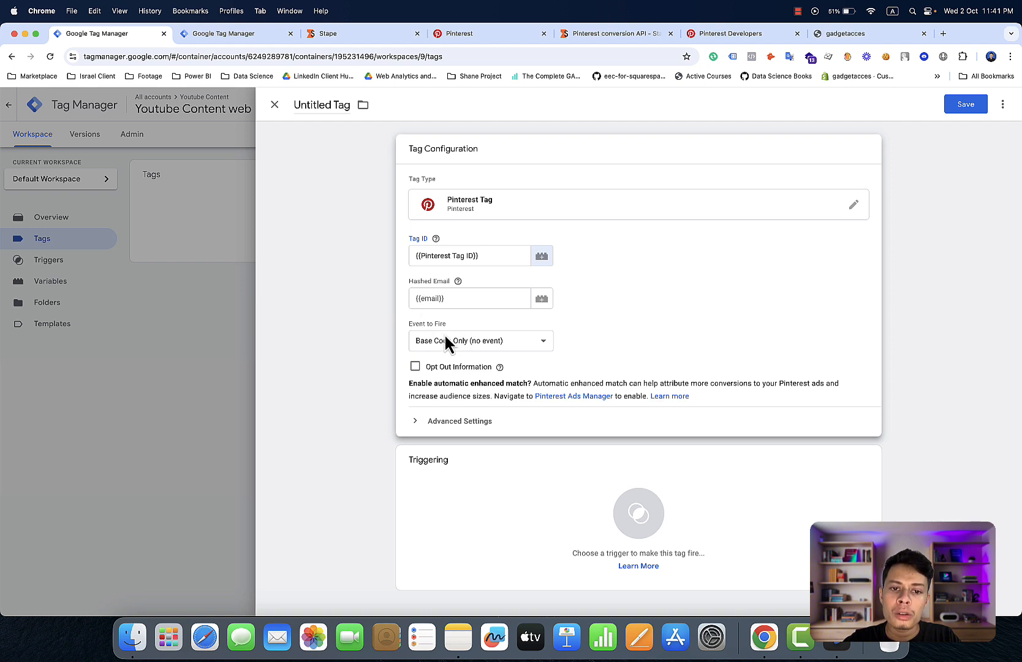
pyautogui.click(451, 344)
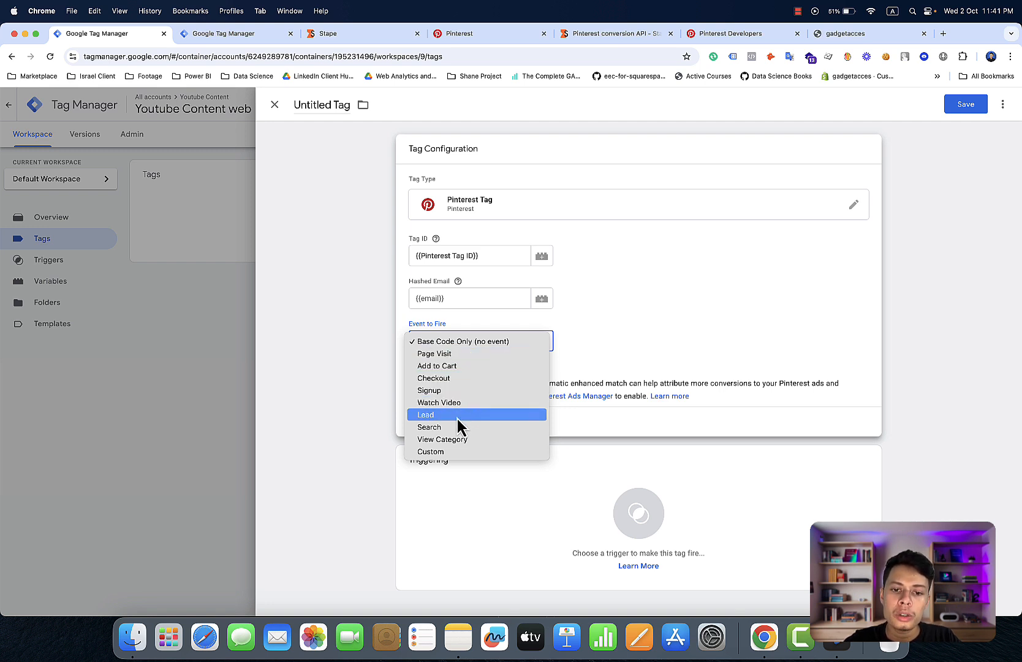
pyautogui.click(608, 249)
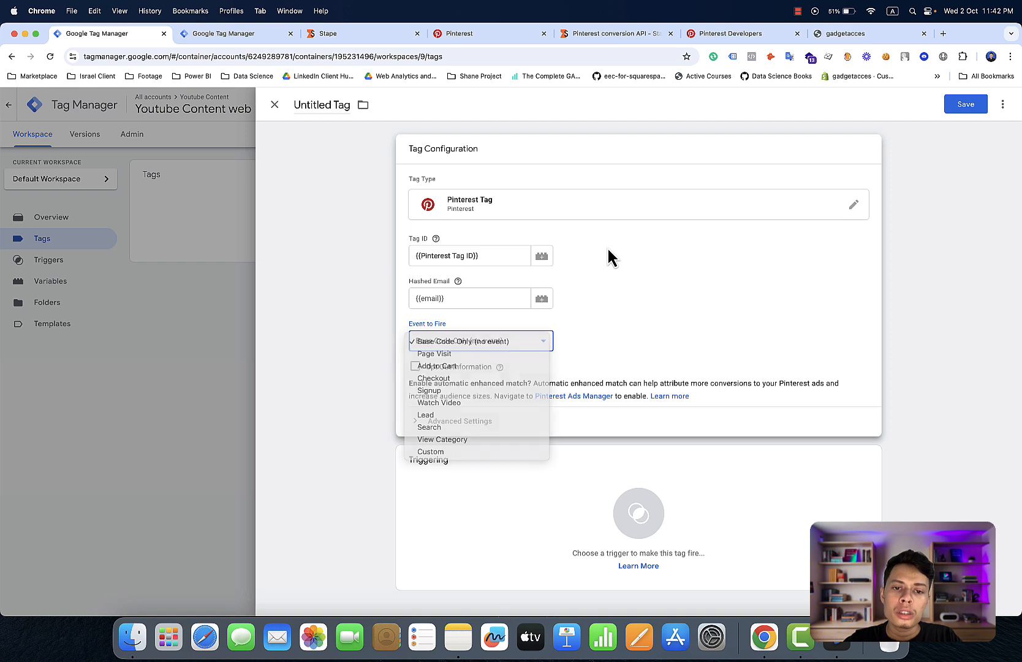
pyautogui.click(532, 346)
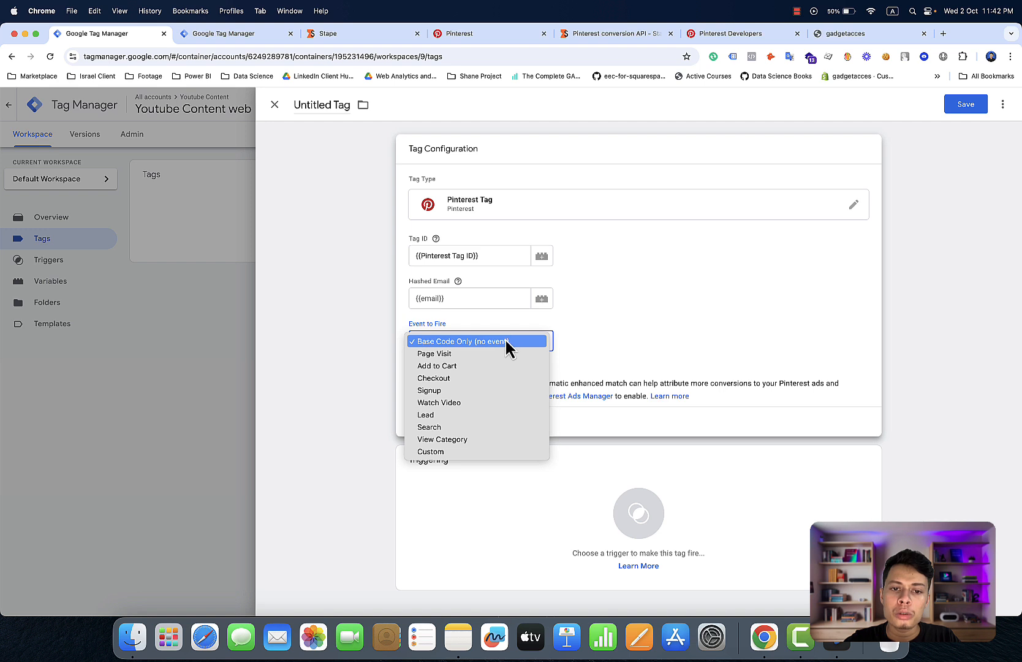
pyautogui.click(502, 340)
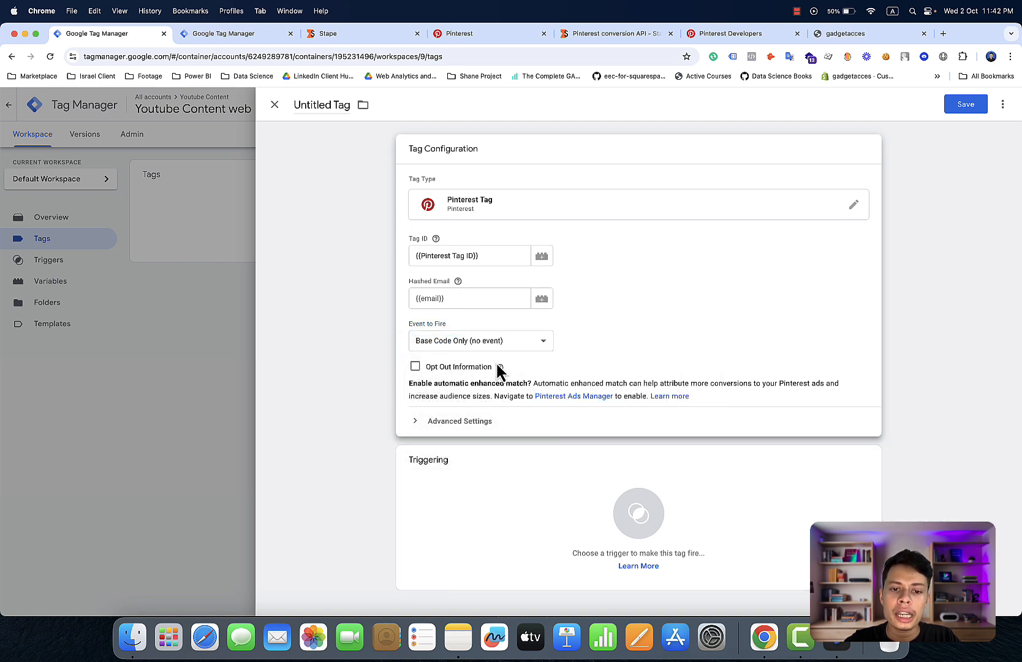
# Step: Set the base code tag to fire on the All Pages trigger and review its advanced settings
pyautogui.click(500, 499)
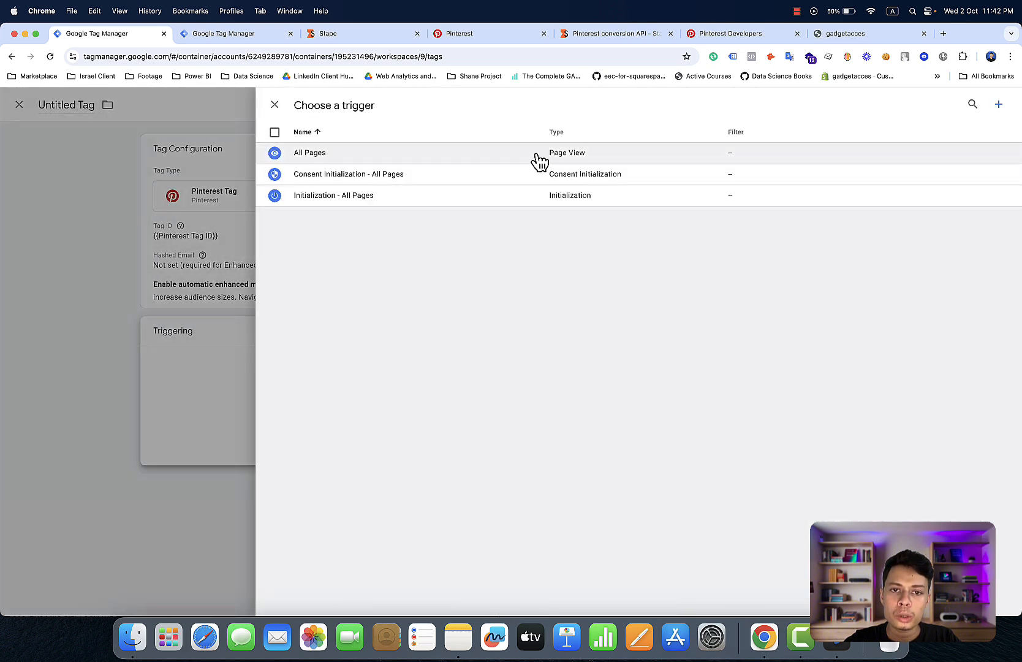
pyautogui.click(539, 160)
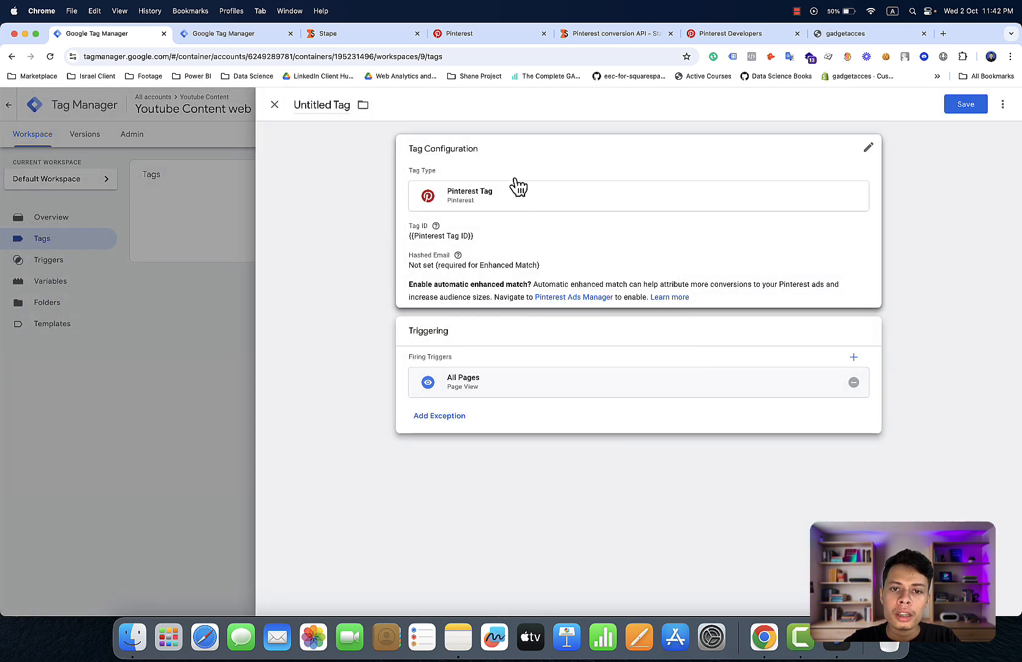
pyautogui.click(519, 184)
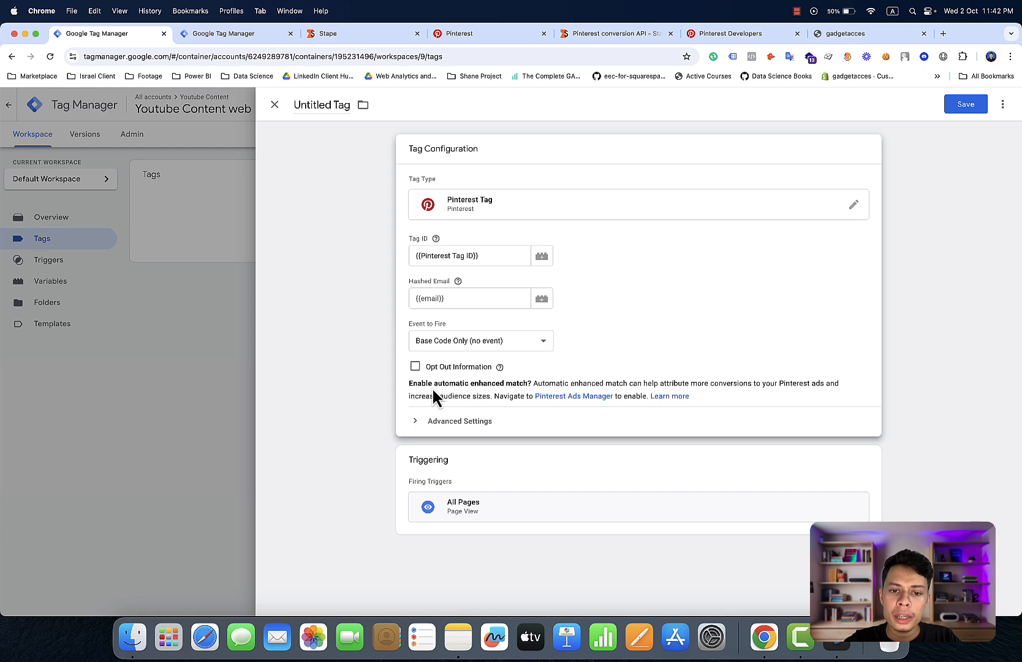
pyautogui.click(442, 422)
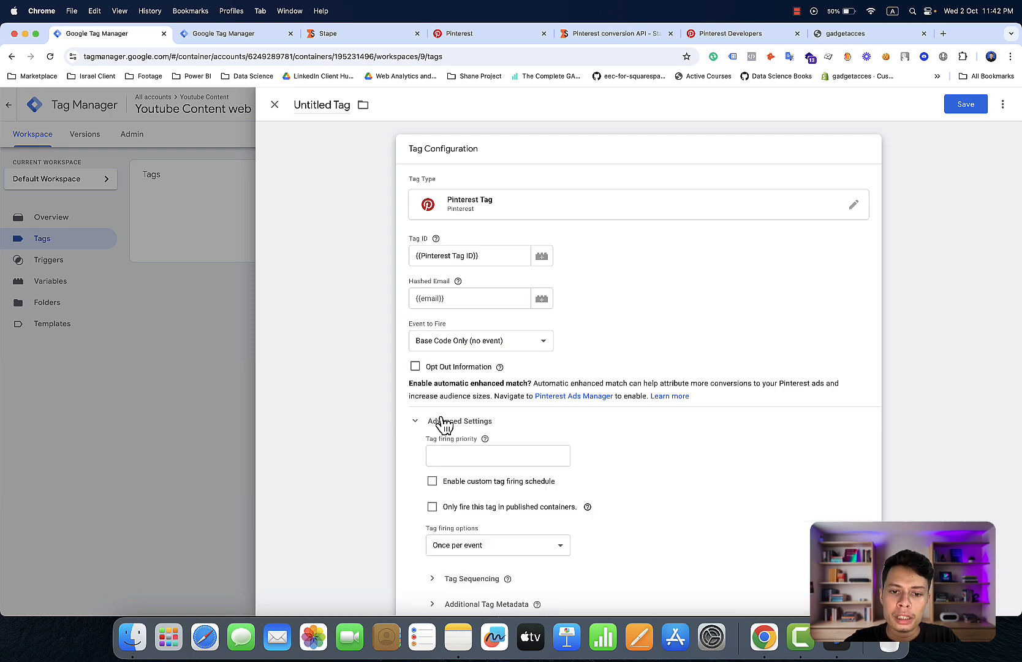
pyautogui.scroll(-3, 463, 460)
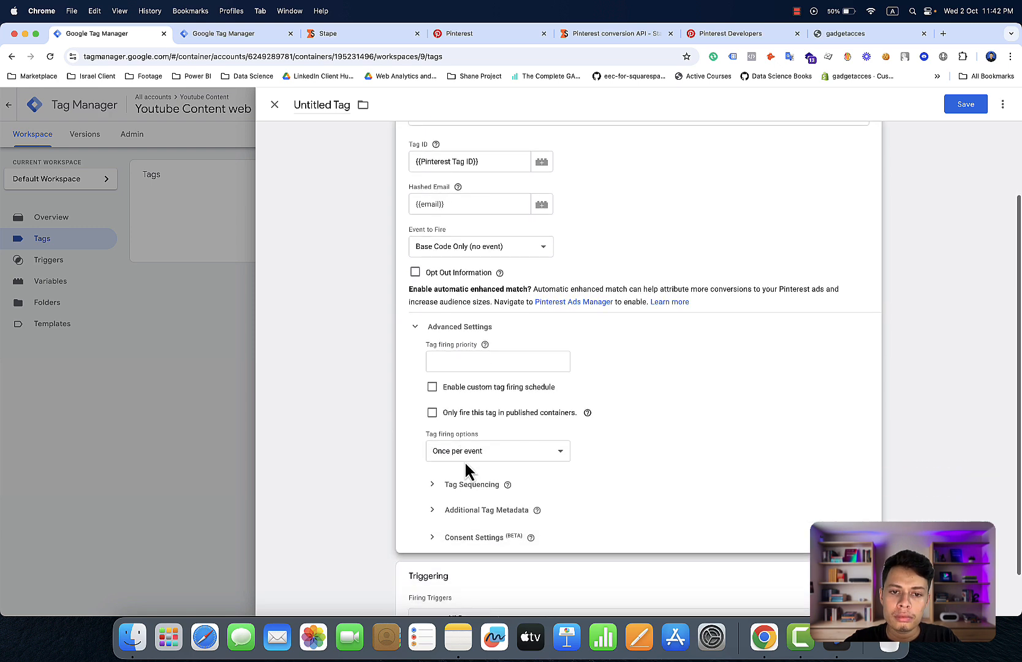
pyautogui.scroll(4, 465, 469)
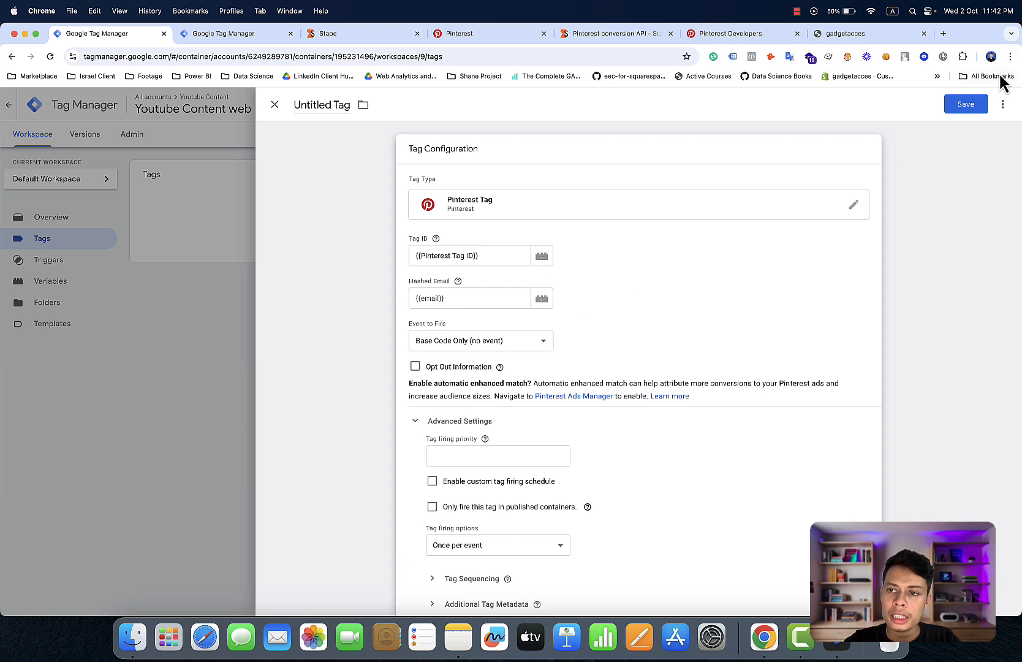
# Step: Save the tag under the name Pinterest Tag - Base Code
pyautogui.click(973, 106)
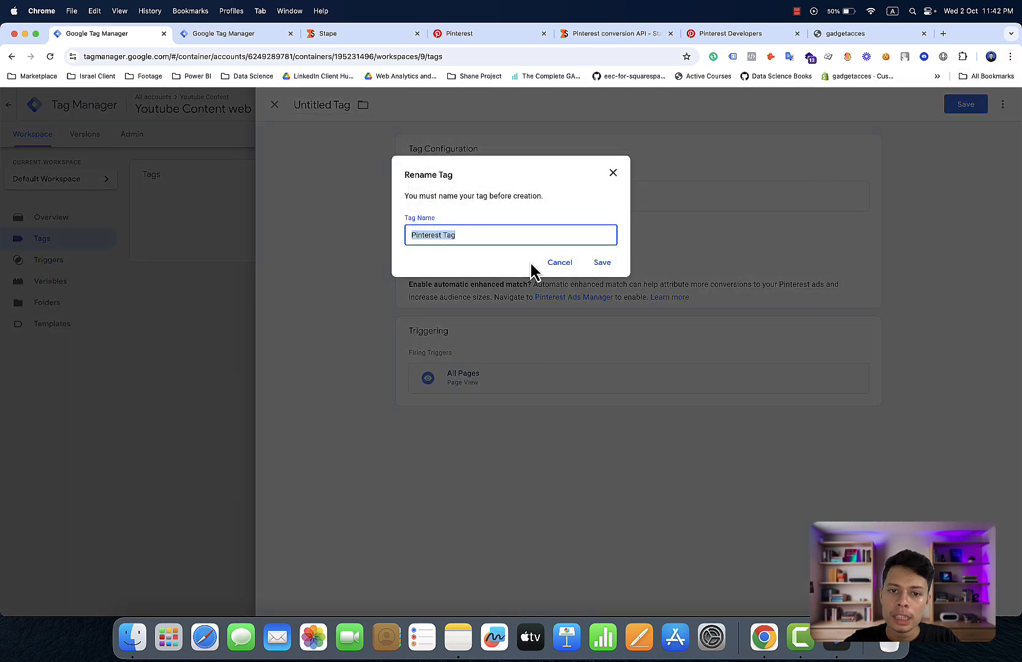
pyautogui.click(532, 225)
pyautogui.click(527, 234)
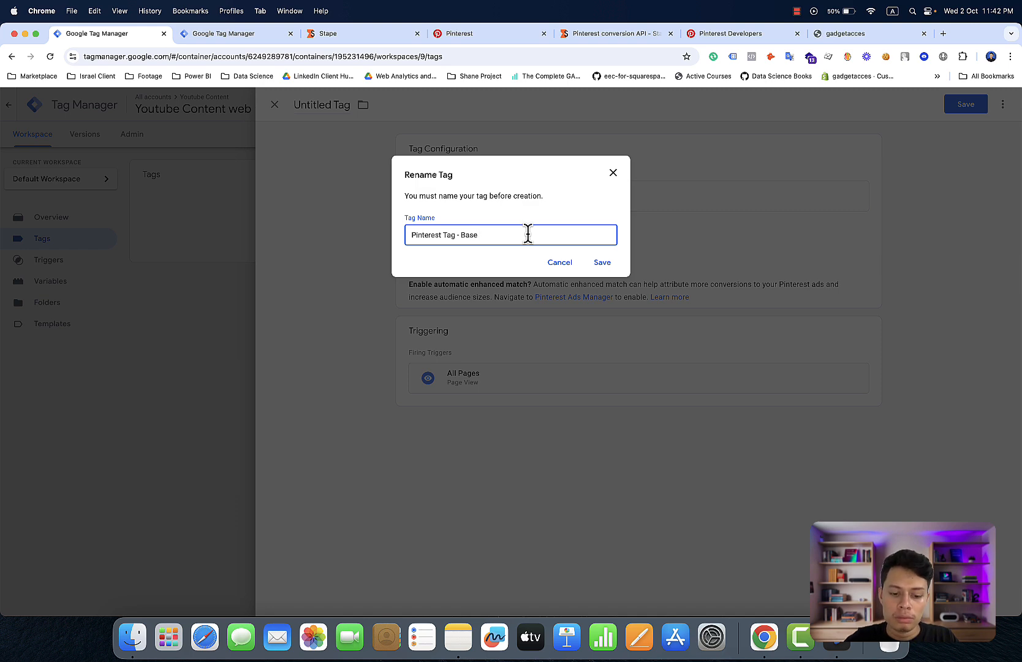
pyautogui.write('ode')
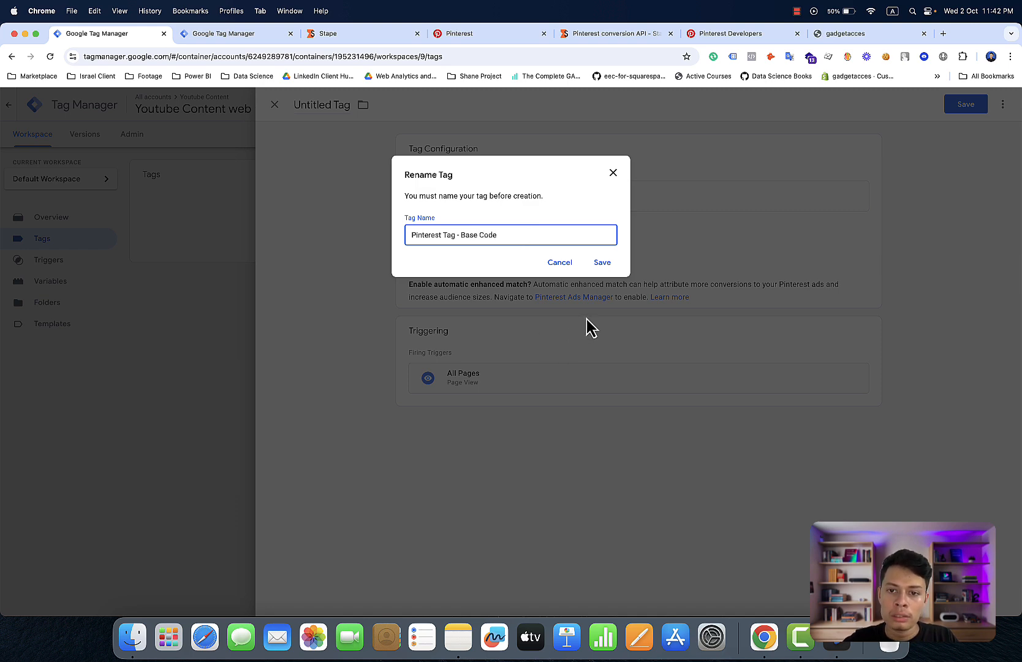
pyautogui.click(600, 264)
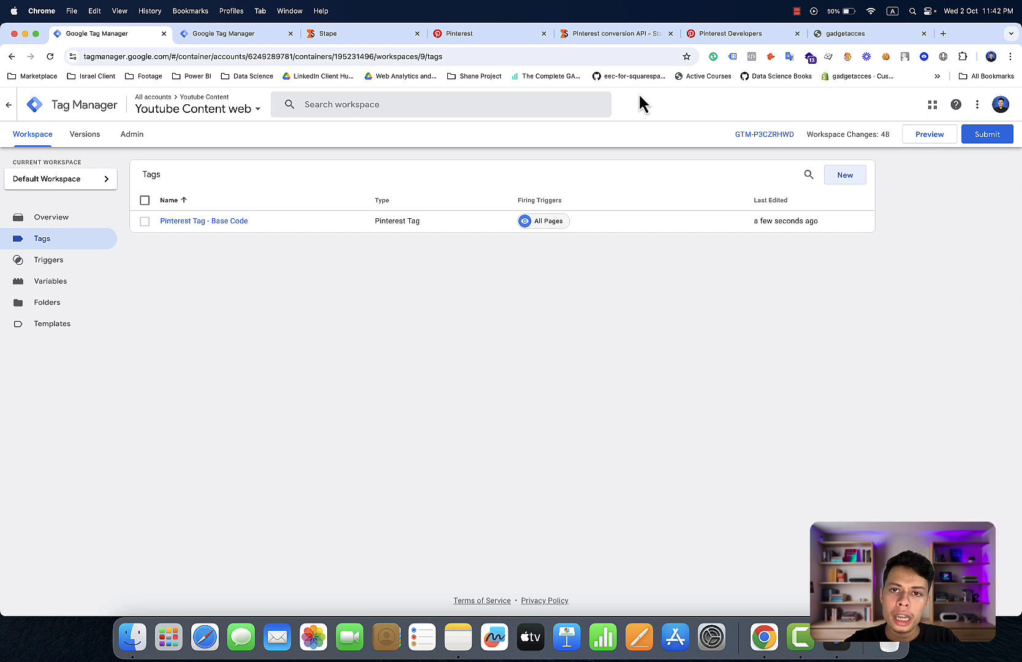
# Step: Start a second tag in the container with Pinterest Tag as its tag type
pyautogui.click(846, 178)
pyautogui.click(728, 226)
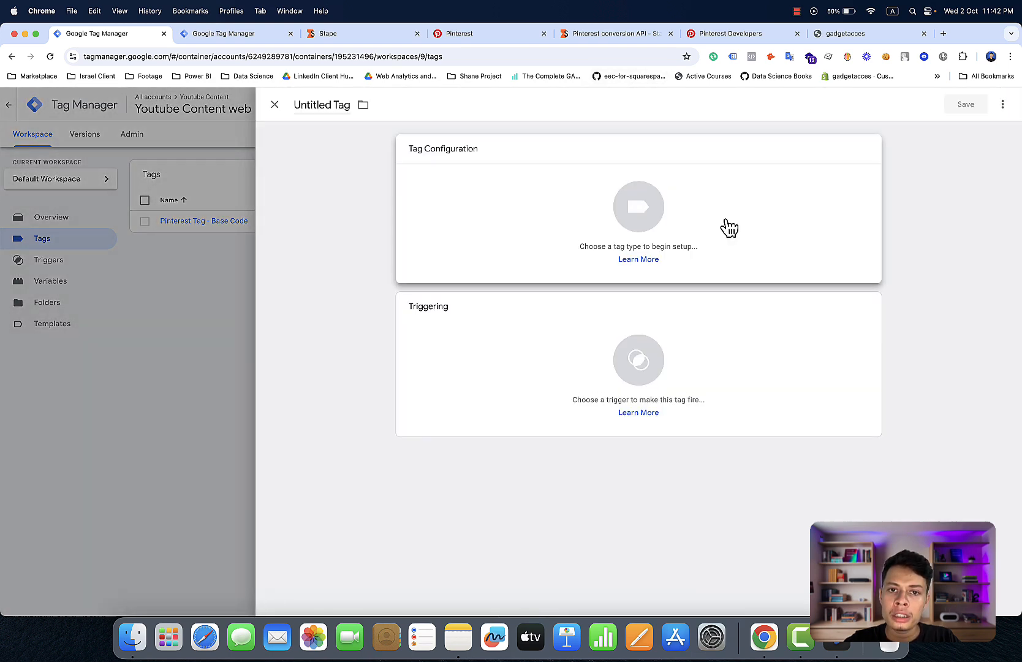
pyautogui.scroll(-10, 830, 519)
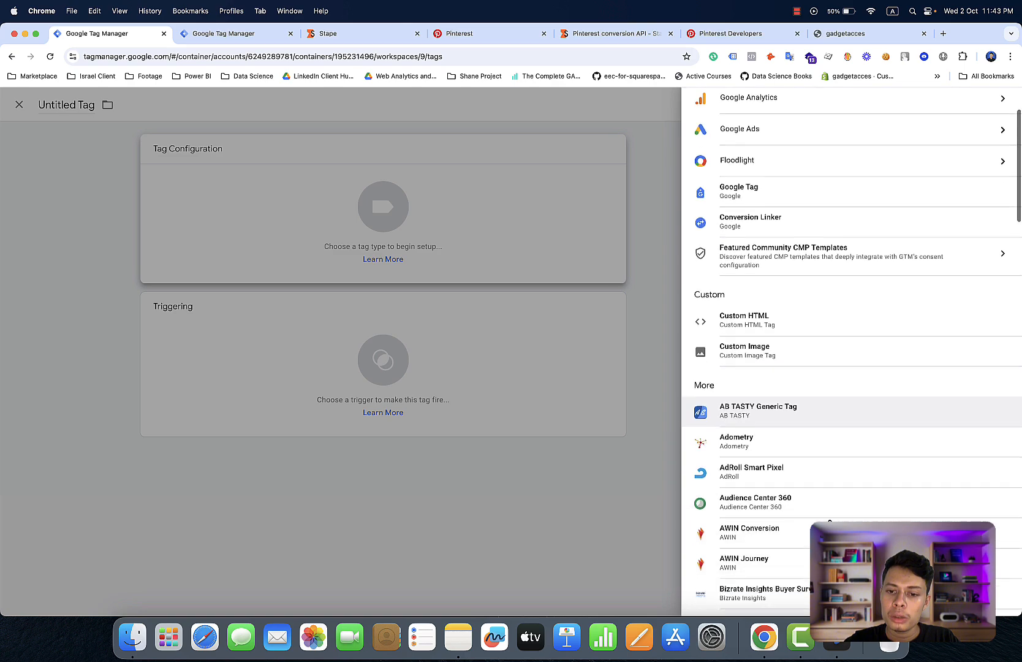
pyautogui.scroll(-12, 829, 521)
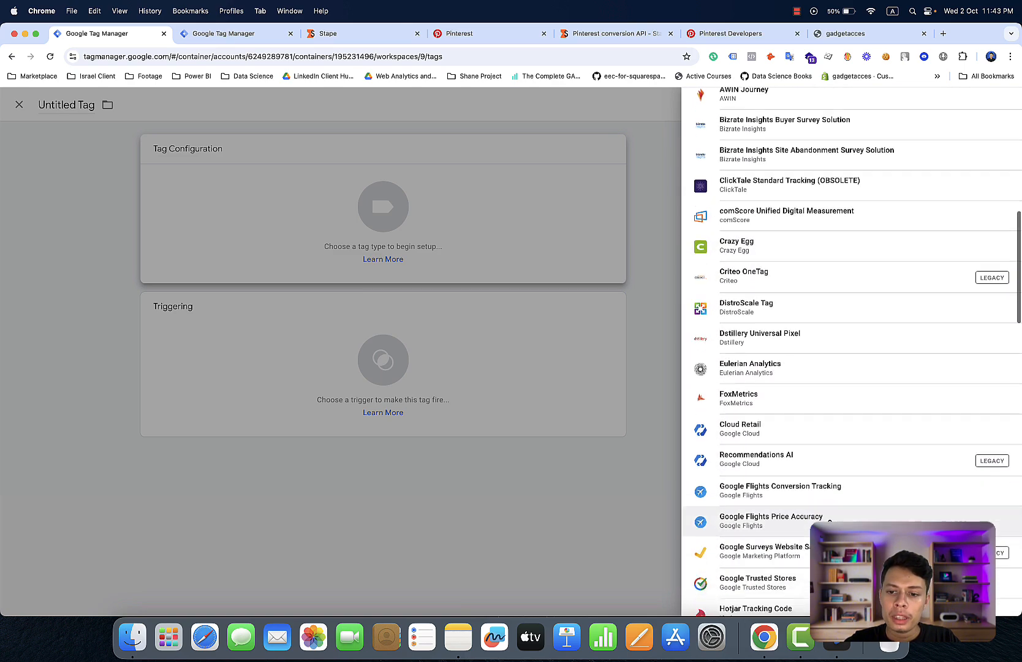
pyautogui.scroll(-3, 830, 522)
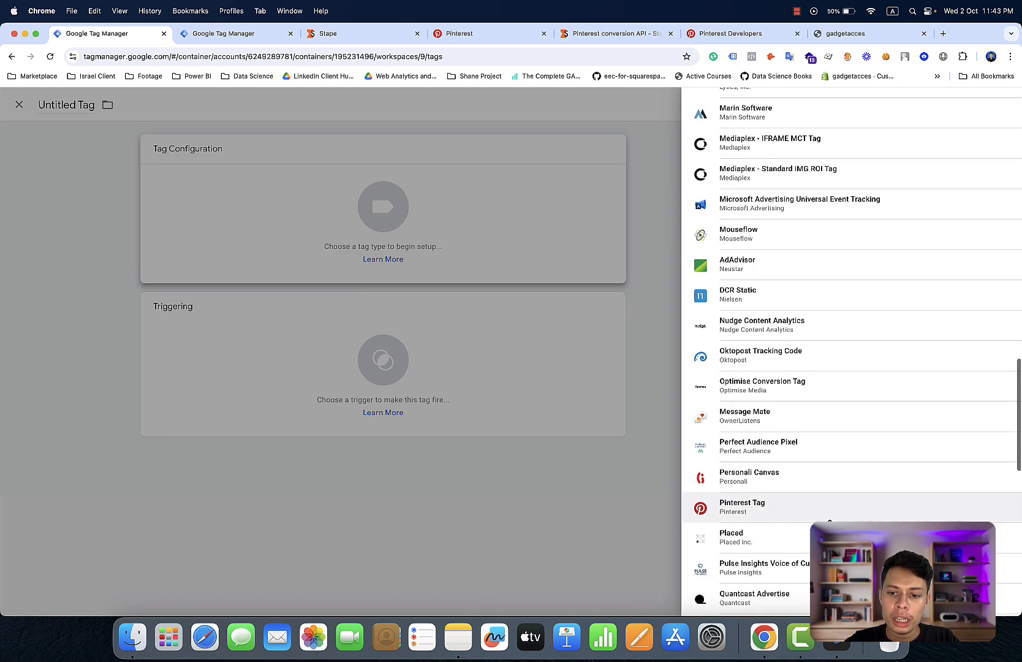
pyautogui.click(823, 488)
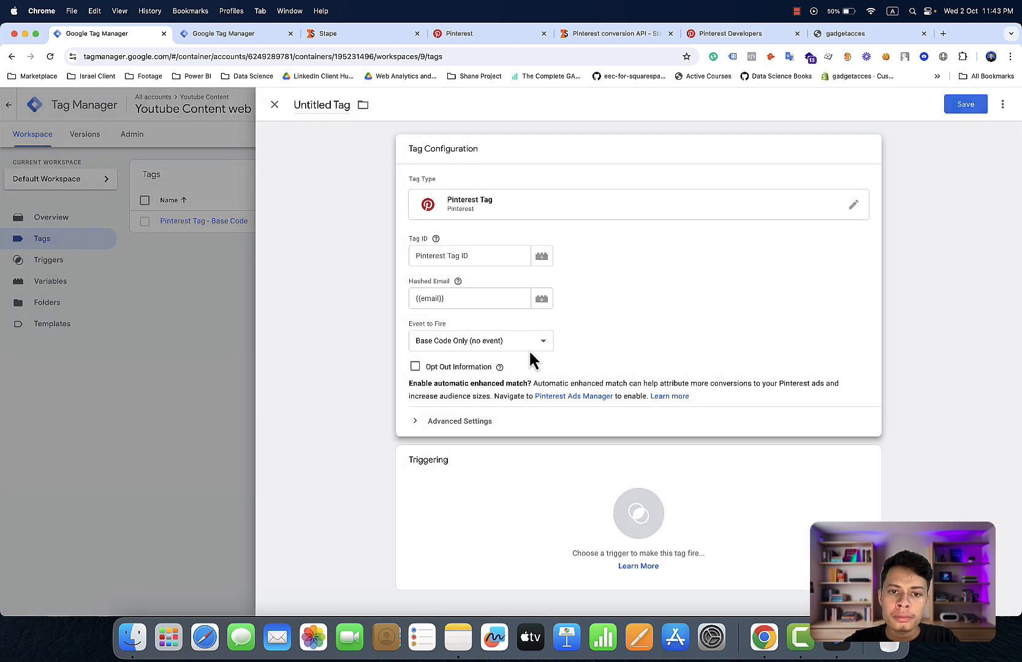
# Step: Set the second tag's Tag ID to the Pinterest Tag ID variable and its event to fire to Page Visit
pyautogui.click(542, 256)
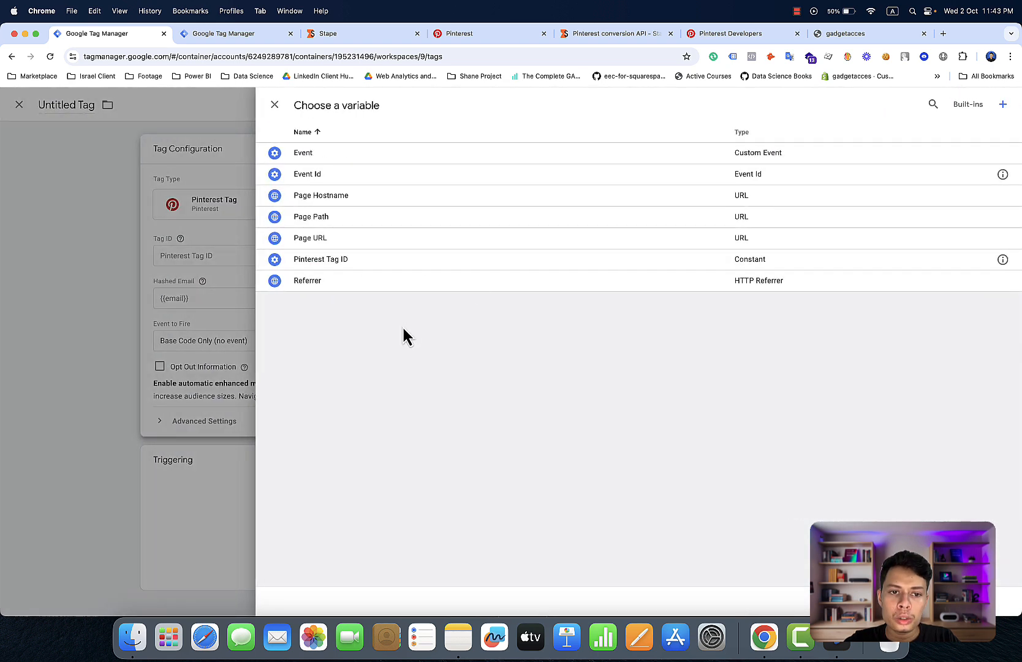
pyautogui.click(426, 262)
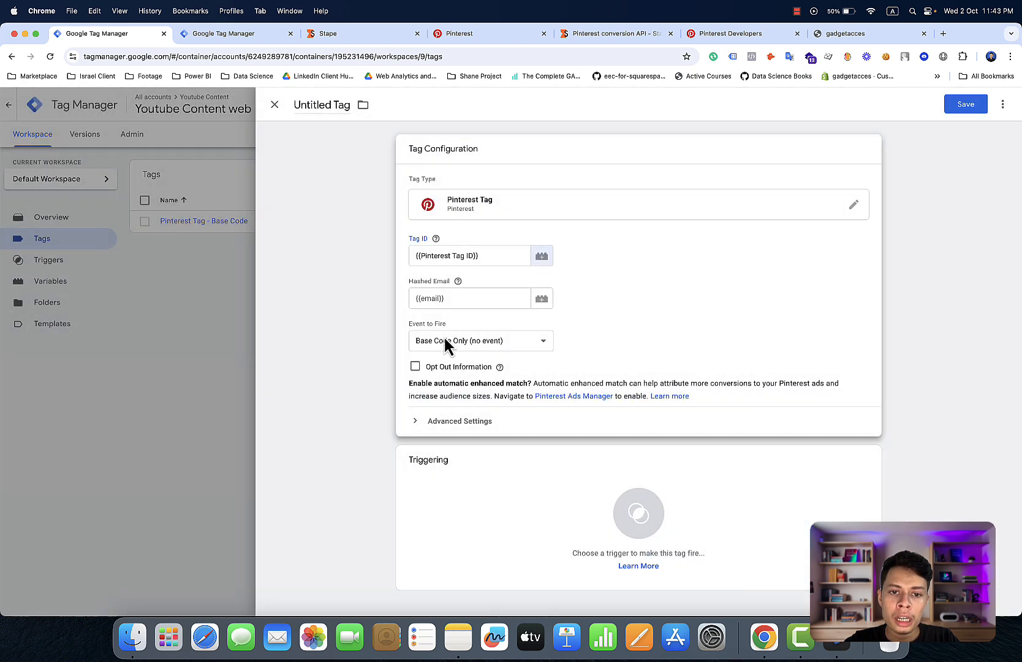
pyautogui.click(445, 341)
pyautogui.click(449, 355)
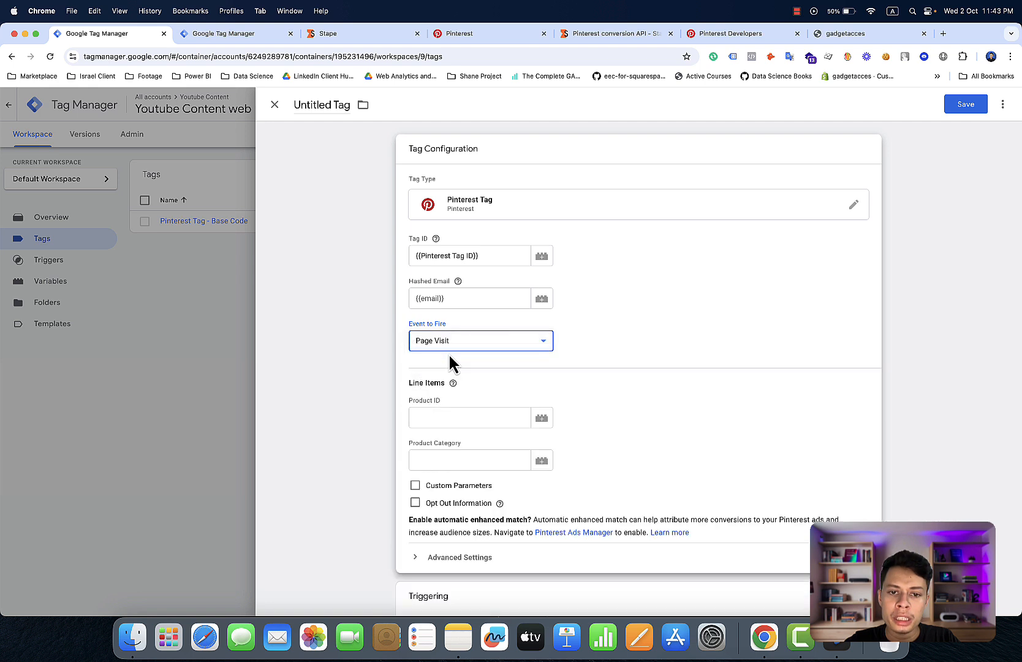
pyautogui.click(604, 343)
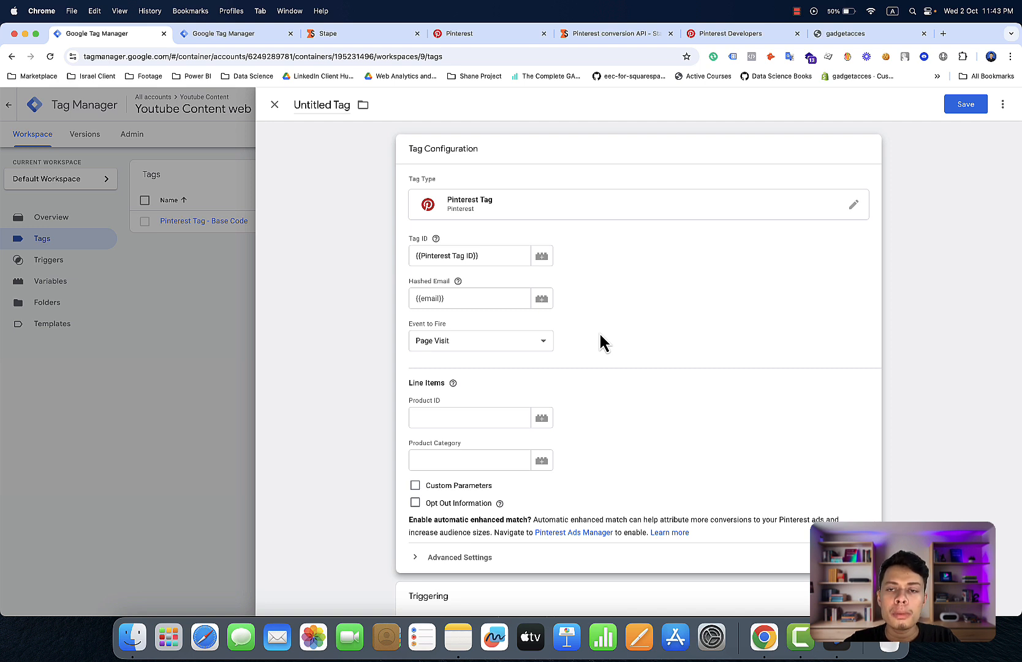
pyautogui.click(524, 340)
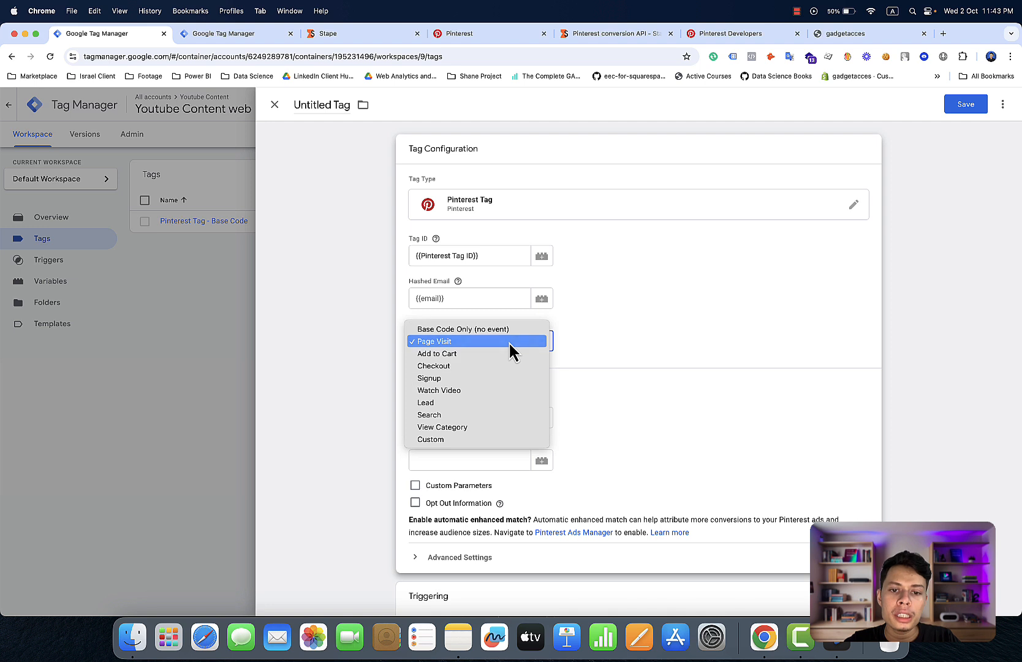
pyautogui.click(509, 340)
pyautogui.click(509, 341)
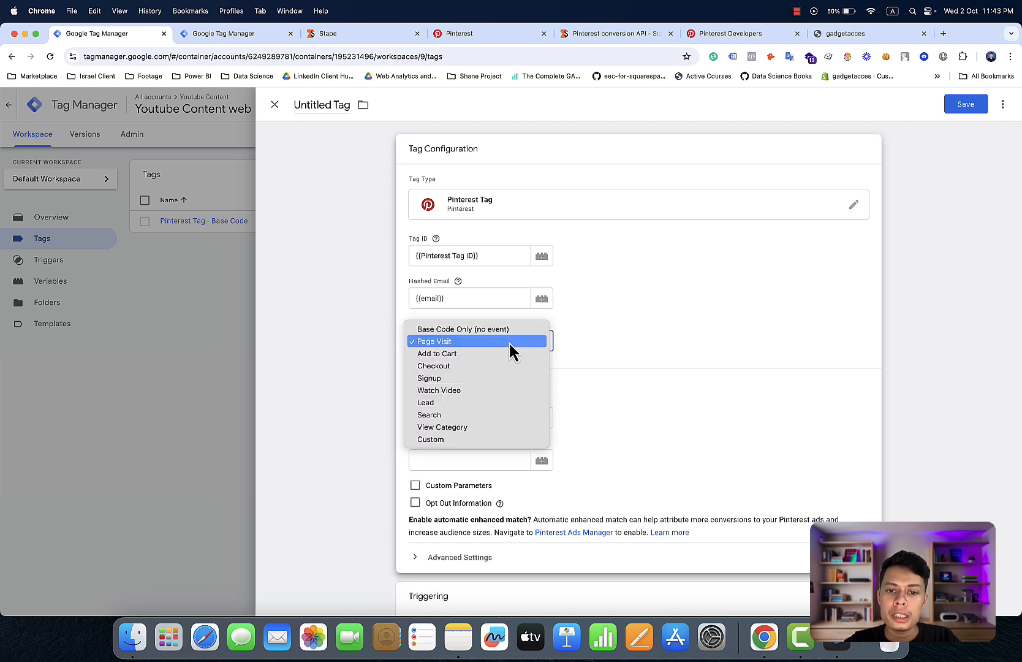
# Step: Keep Page Visit as the event to fire and review the other event options and the tag's line item fields
pyautogui.click(508, 341)
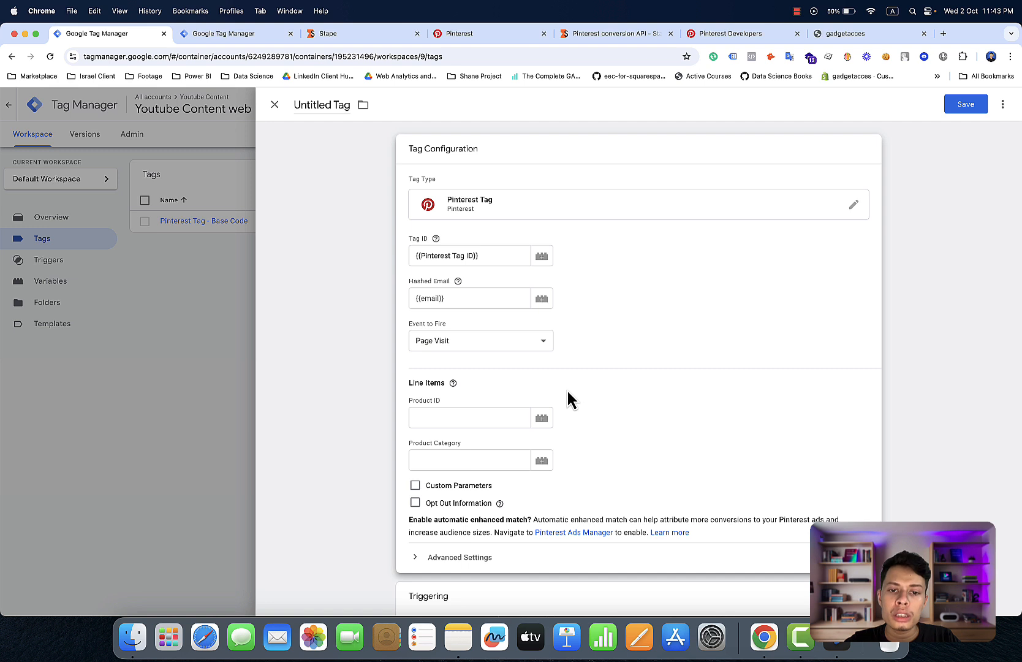
pyautogui.click(513, 349)
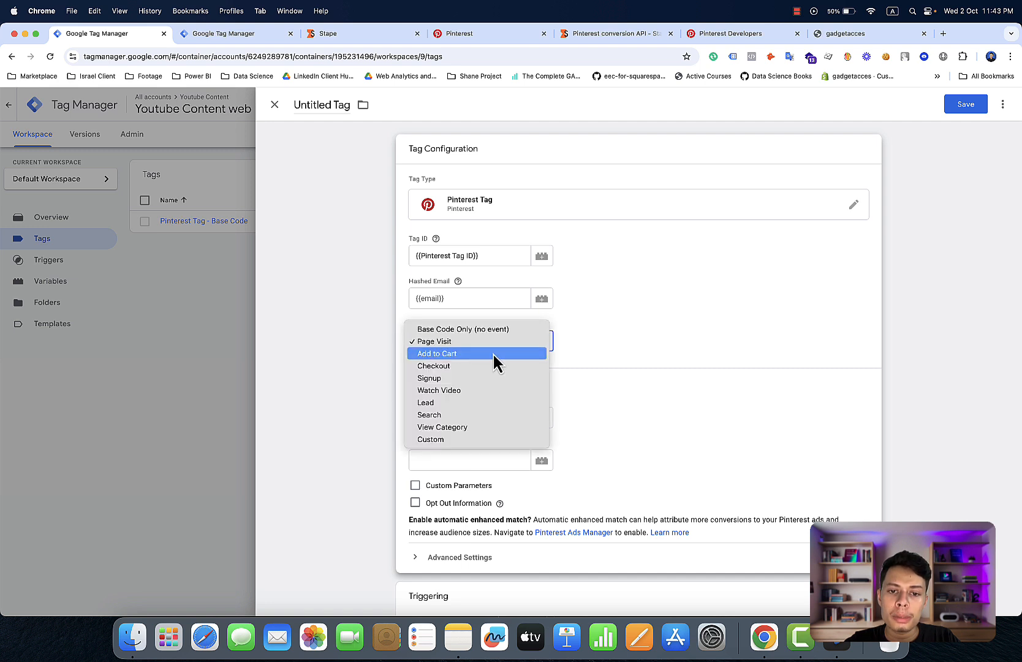
pyautogui.click(641, 359)
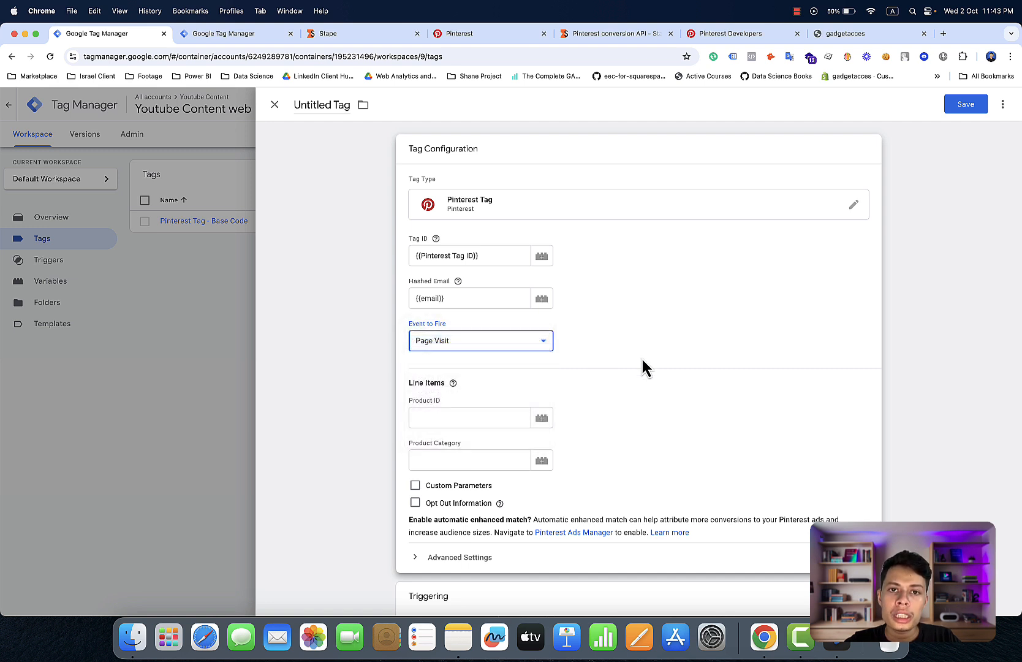
pyautogui.scroll(-3, 642, 359)
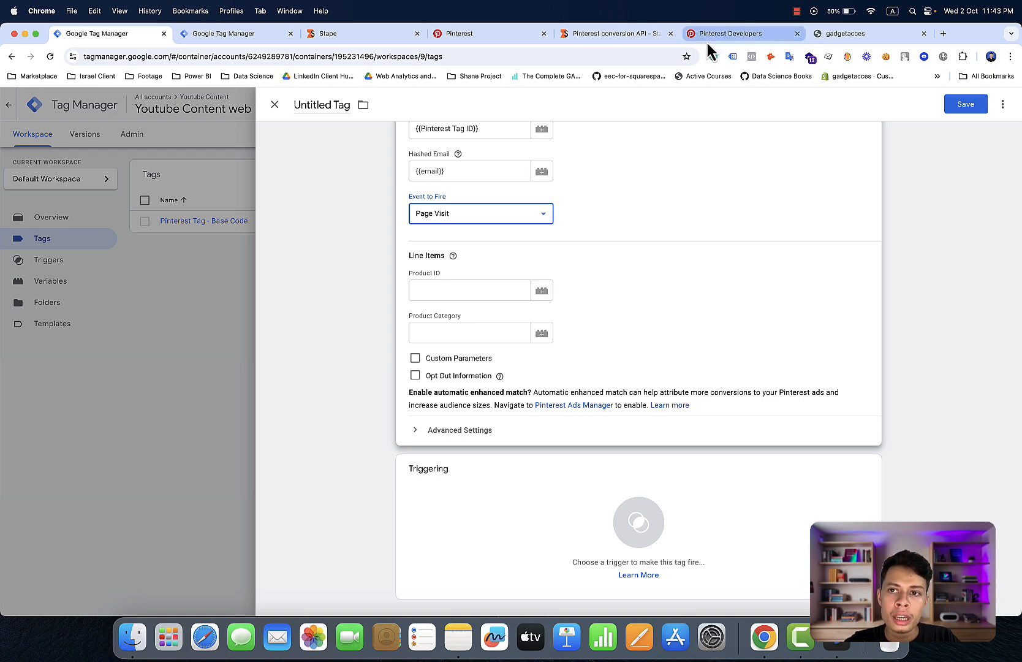
# Step: Switch to the gadgetacces store and open the Tuya WiFi Smart Light Bulbs Adapter product page
pyautogui.click(848, 36)
pyautogui.scroll(2, 614, 382)
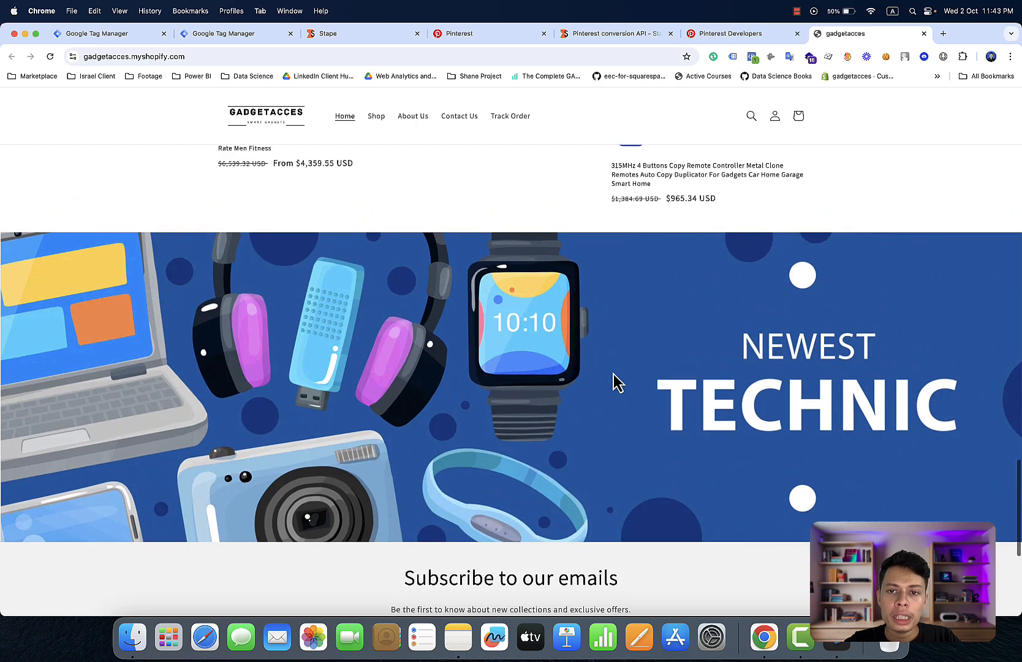
pyautogui.scroll(10, 614, 381)
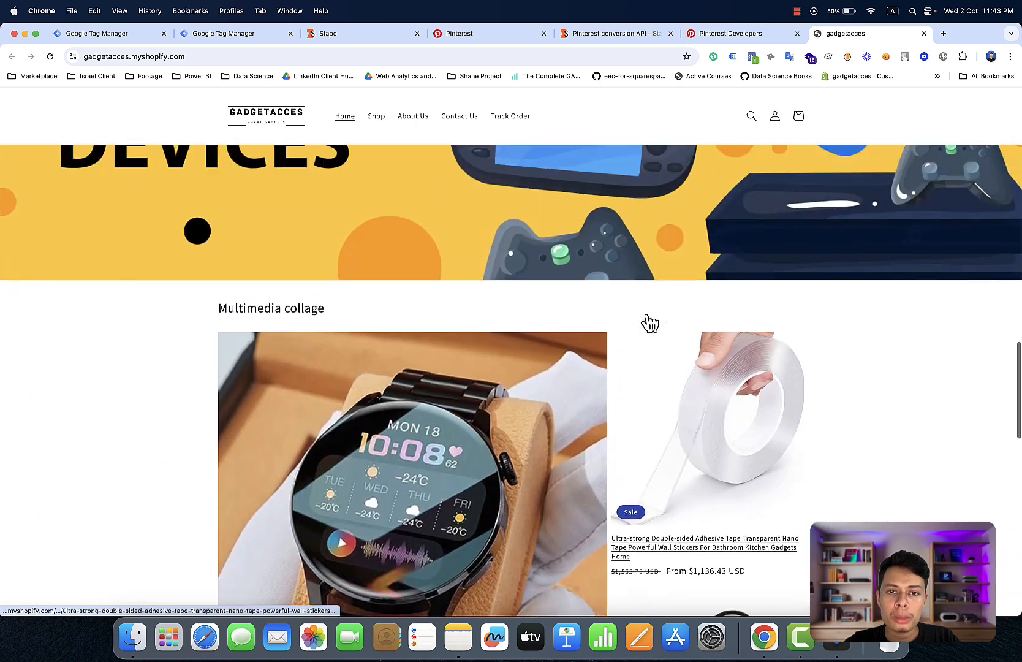
pyautogui.scroll(10, 650, 323)
pyautogui.click(594, 365)
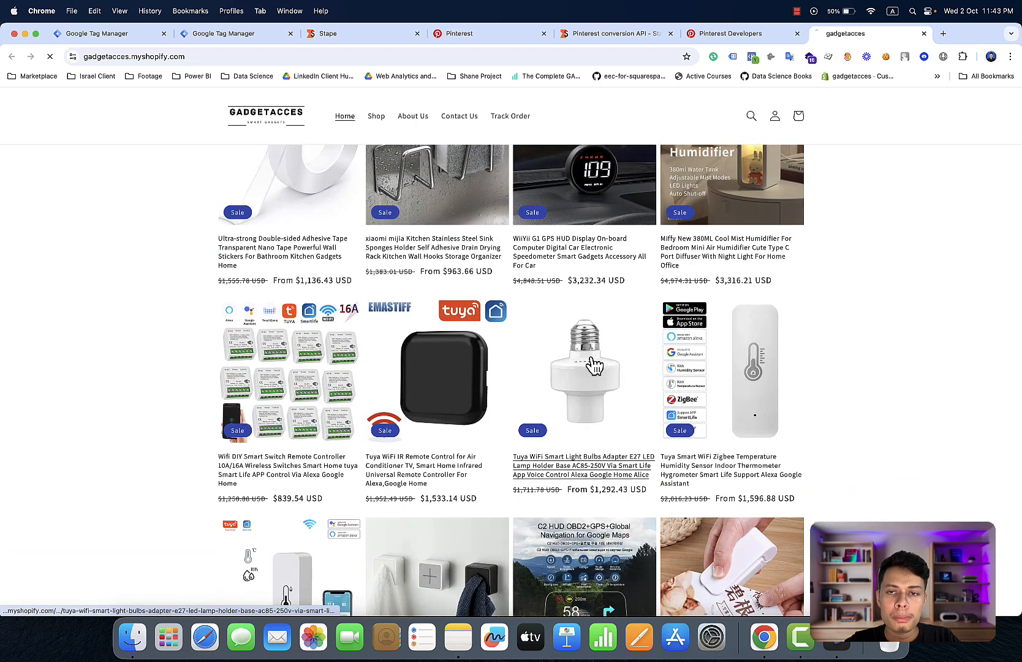
pyautogui.scroll(-3, 722, 239)
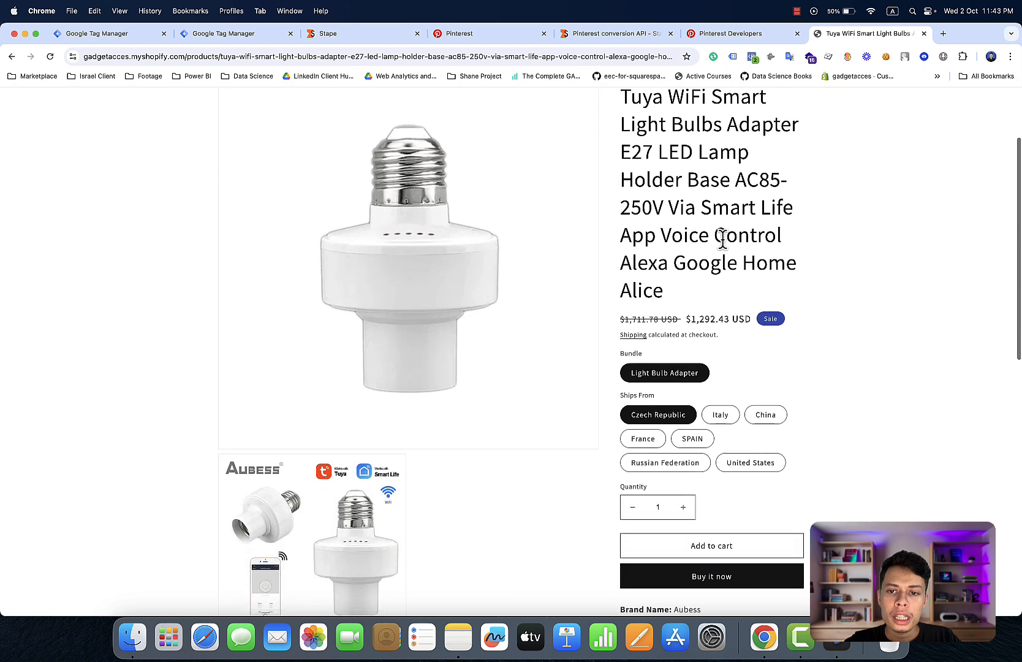
# Step: Open the developer console on the product page and set its JavaScript context to the web-pixel-sandbox-CUSTOM-shopify-custom frame
pyautogui.rightClick(866, 212)
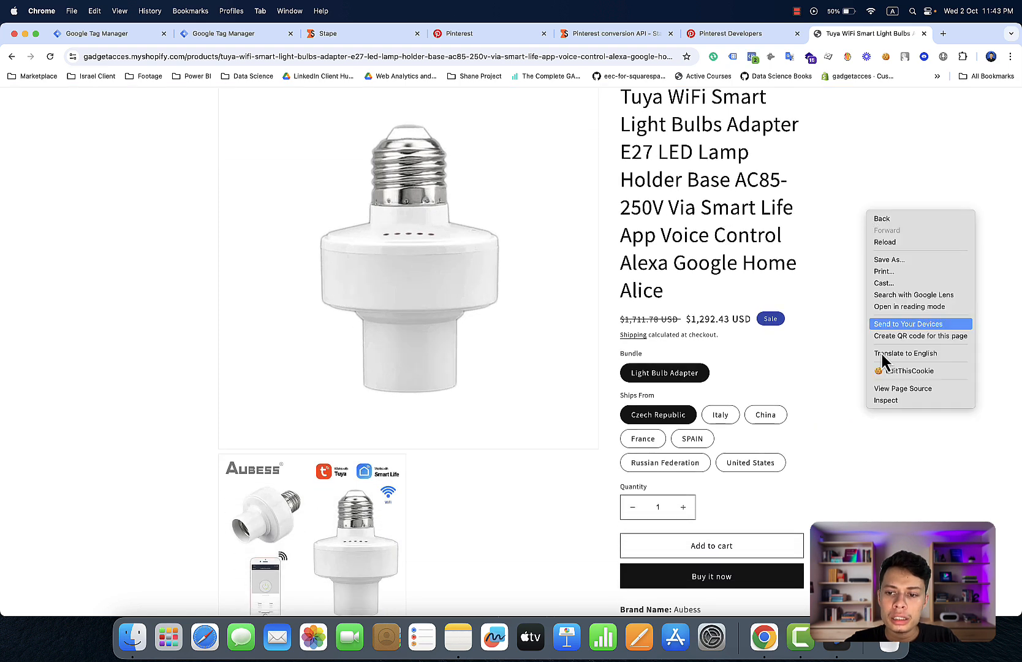
pyautogui.click(911, 402)
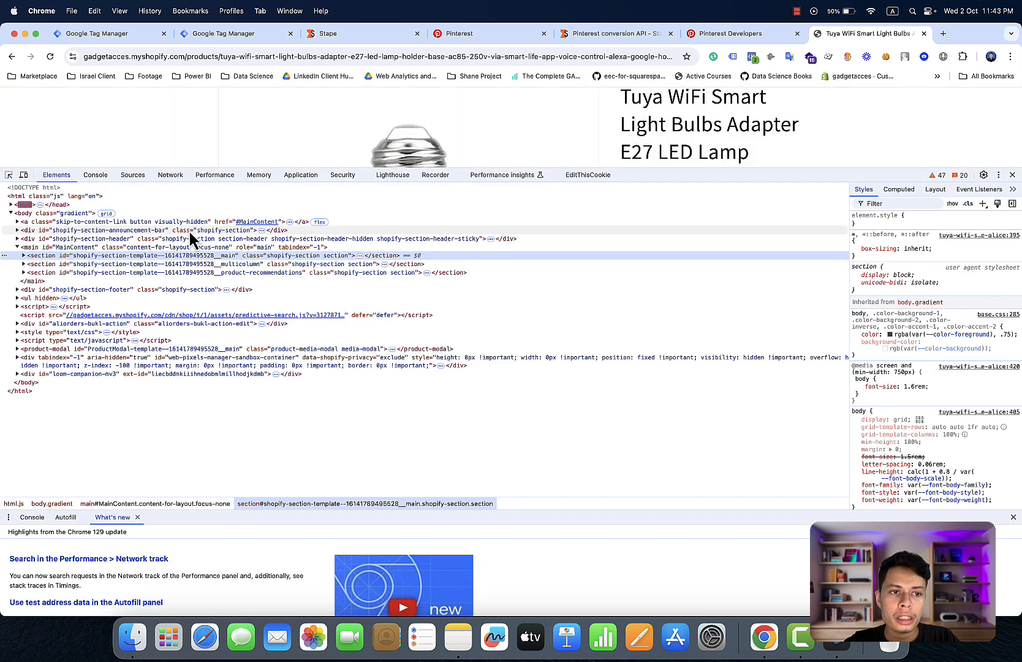
pyautogui.click(97, 176)
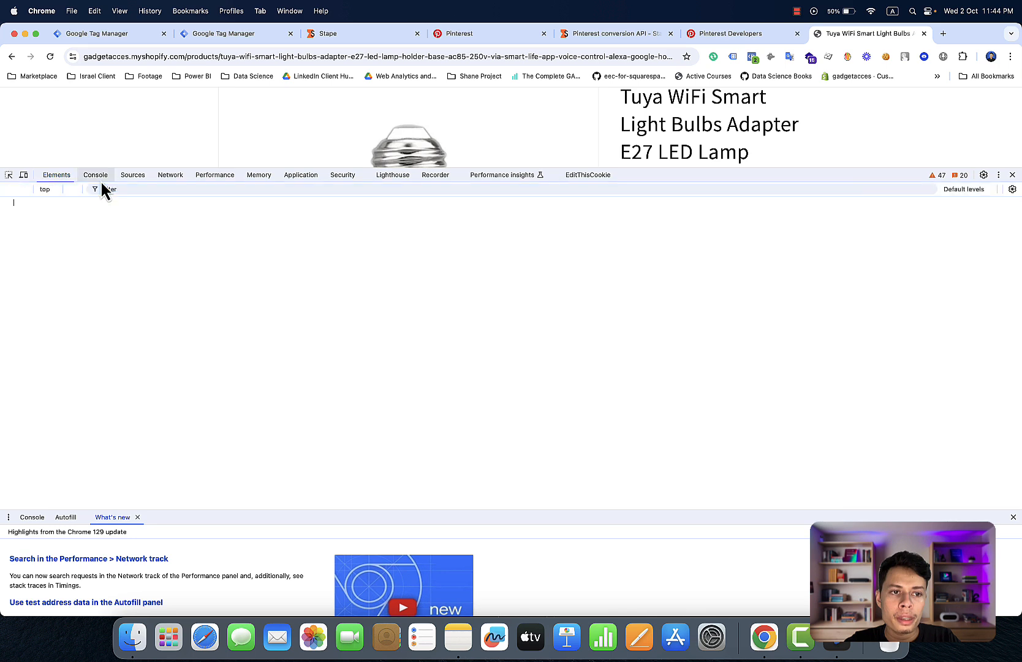
pyautogui.click(49, 190)
pyautogui.click(116, 297)
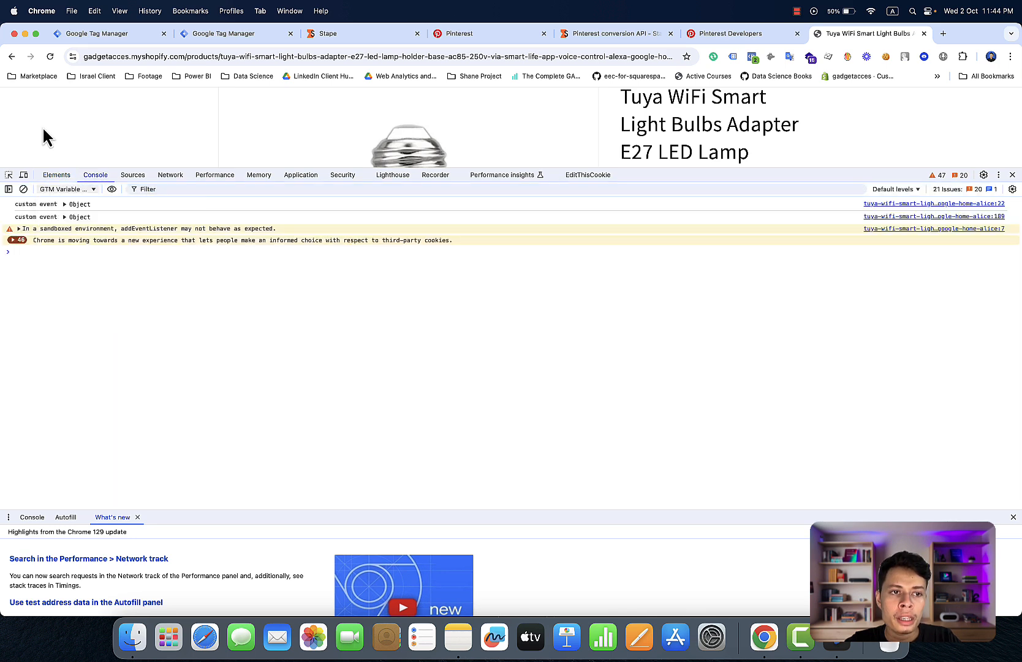
pyautogui.click(83, 190)
pyautogui.scroll(-3, 157, 301)
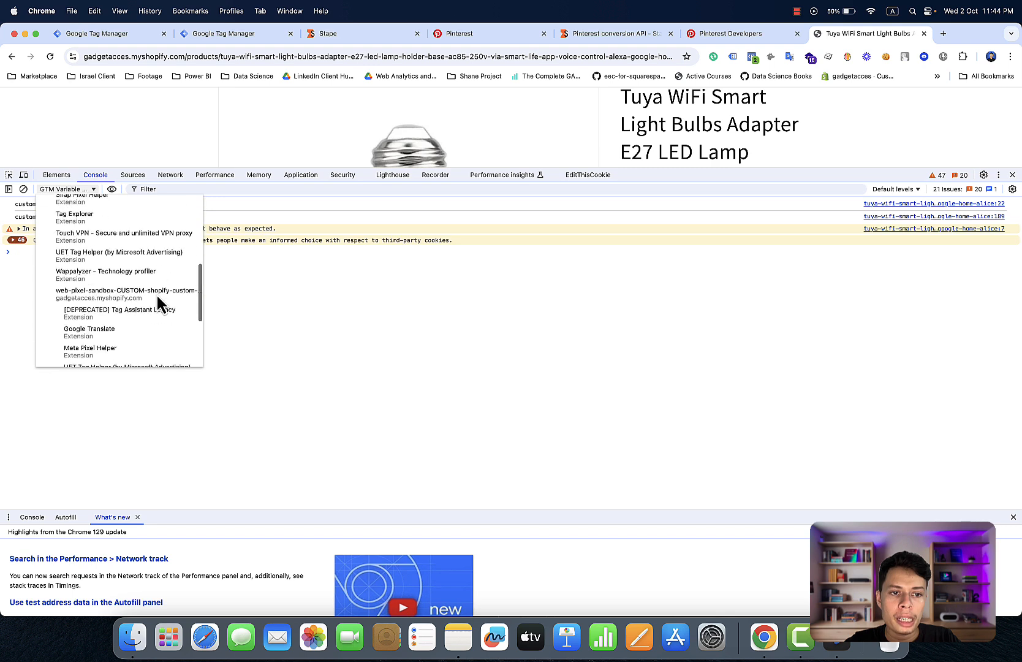
pyautogui.click(157, 298)
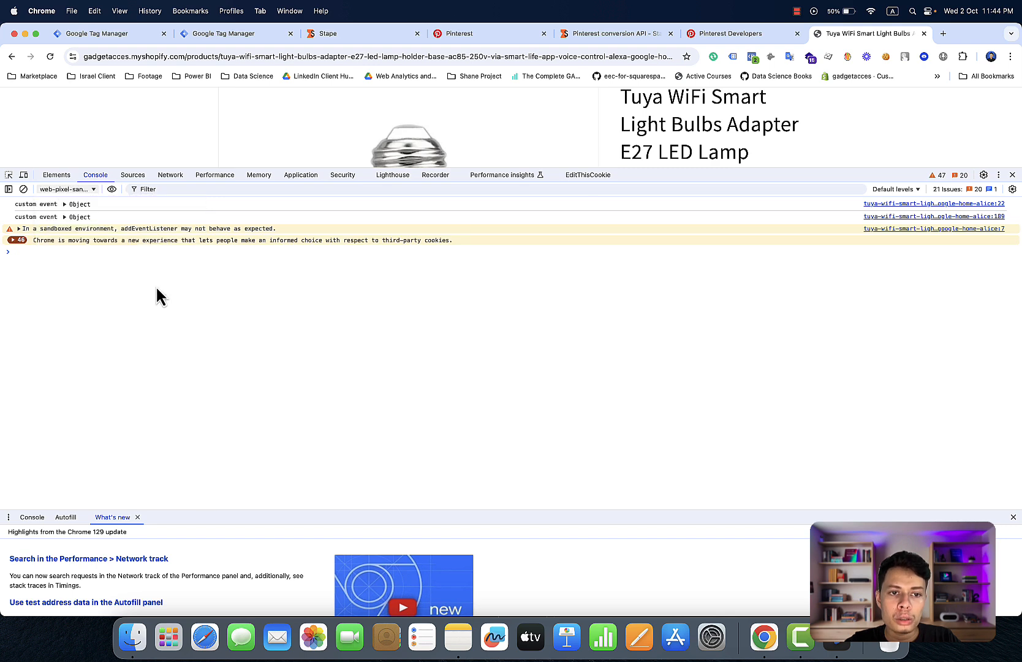
# Step: Evaluate dataLayer in the console, expand the view_item event entry and enlarge the output to examine its parameters
pyautogui.click(89, 270)
pyautogui.write('data')
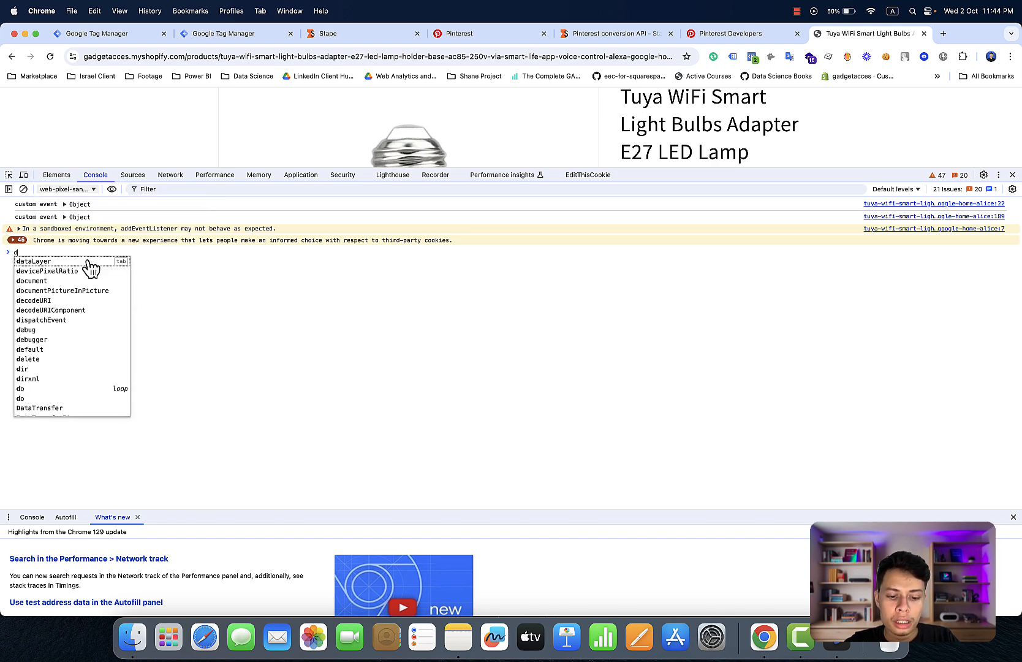
pyautogui.click(115, 262)
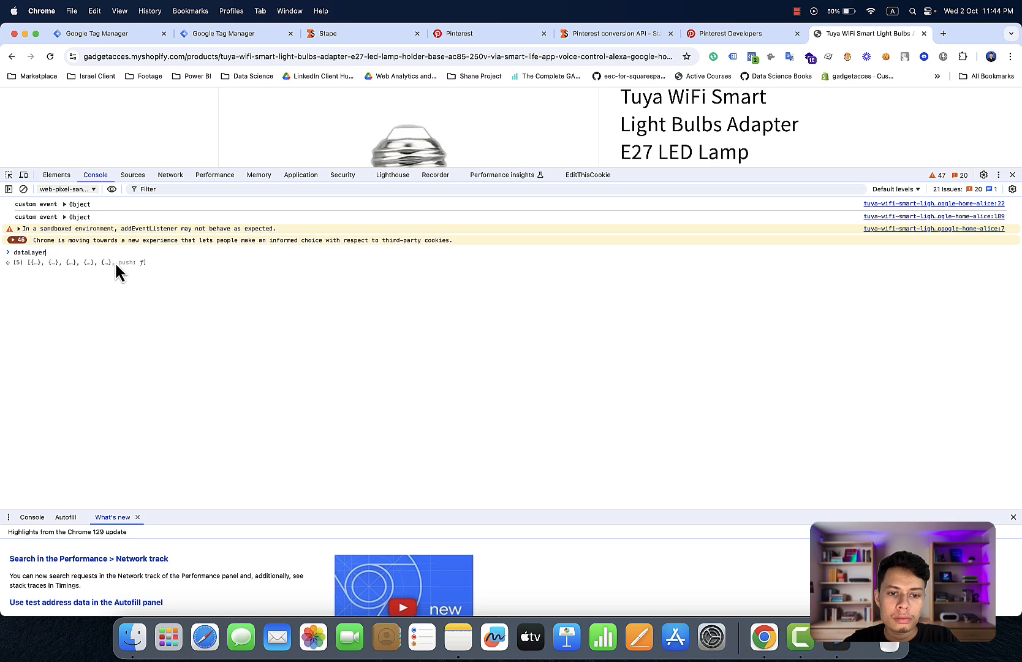
pyautogui.press('Return')
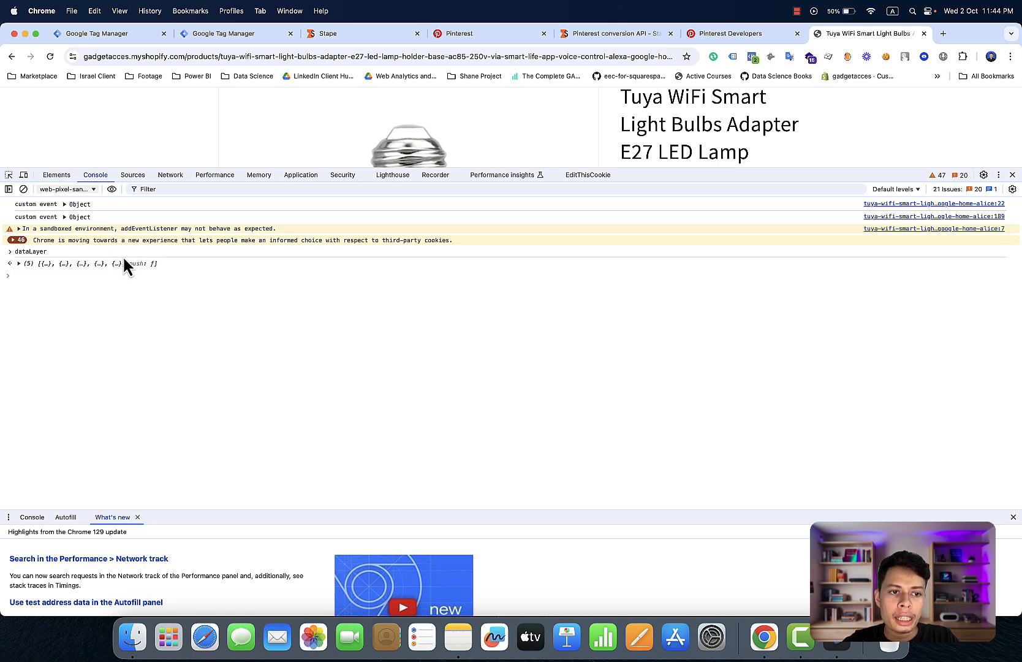
pyautogui.click(122, 263)
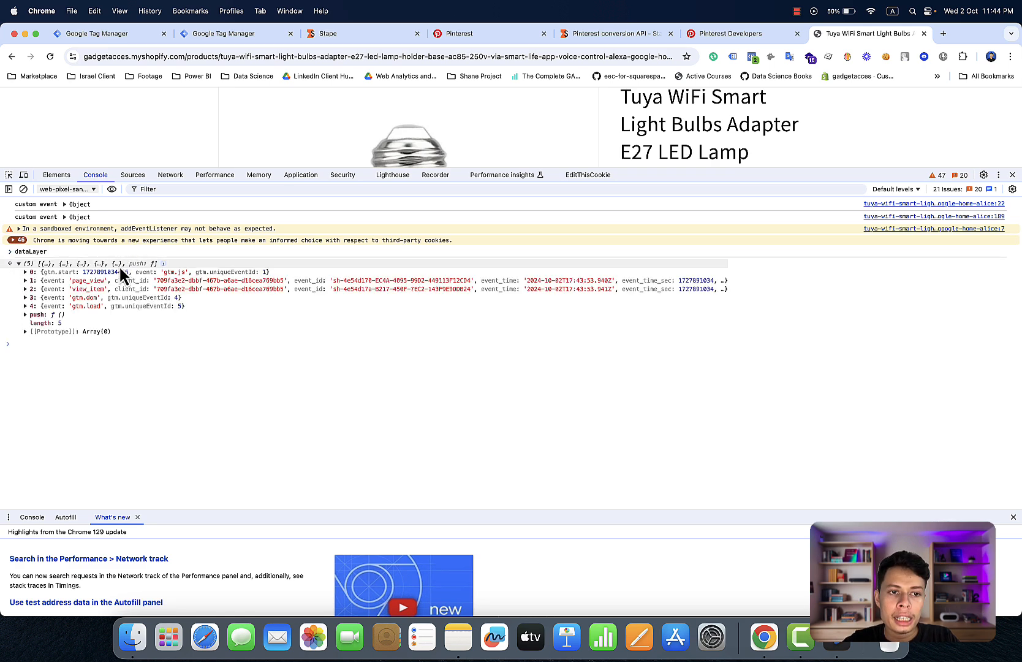
pyautogui.click(103, 292)
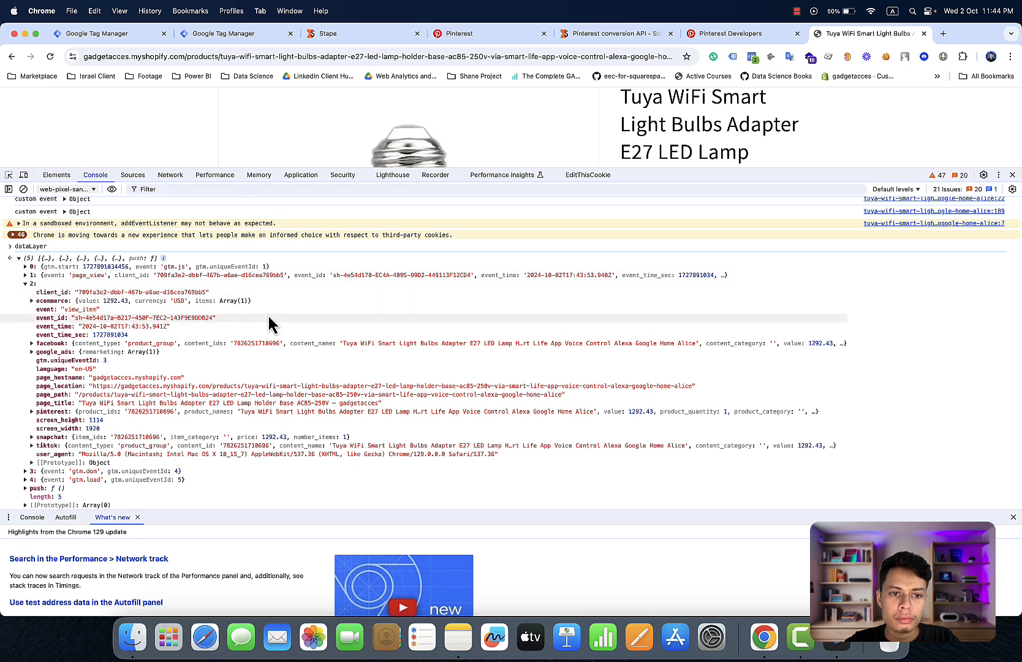
pyautogui.press('super+equal')
pyautogui.press('super+equal')
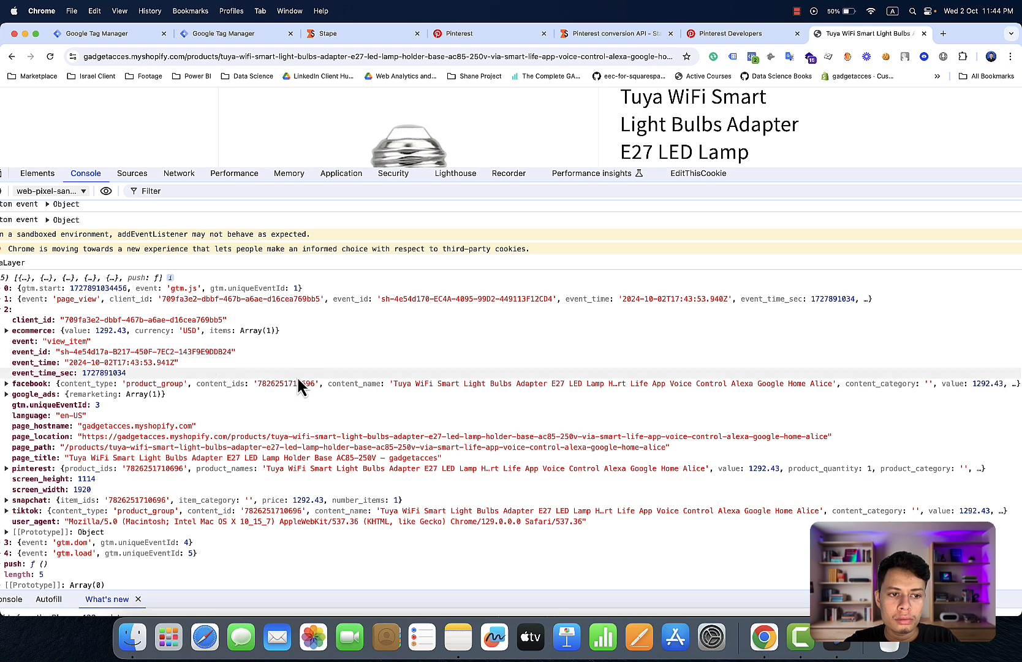
# Step: Back in Tag Manager, create a Custom Event trigger for the Page Visit tag with view_item as its event name
pyautogui.click(147, 36)
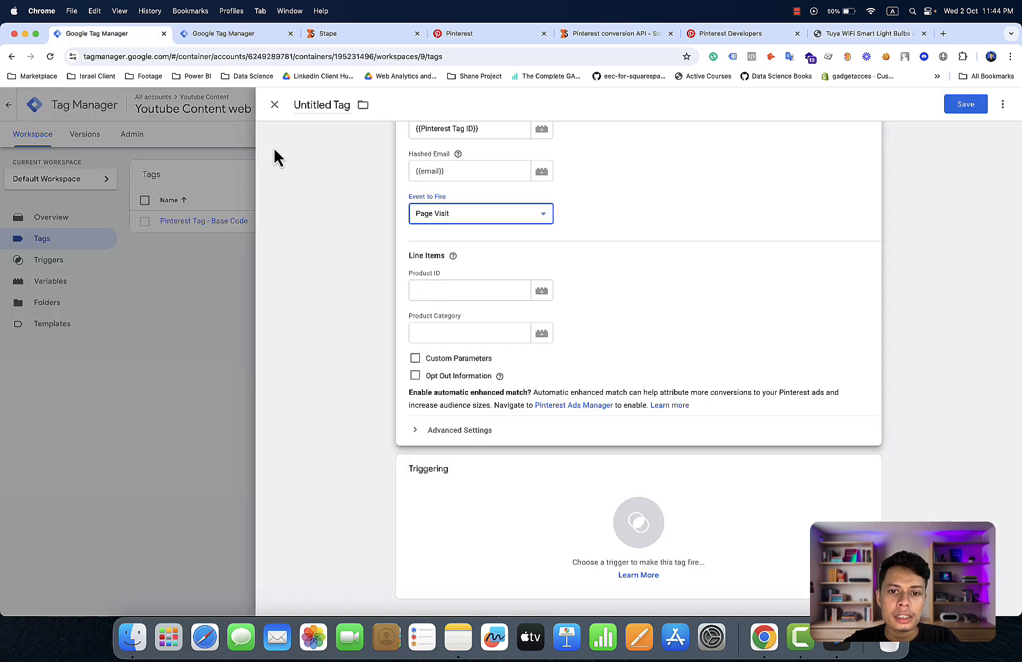
pyautogui.click(495, 503)
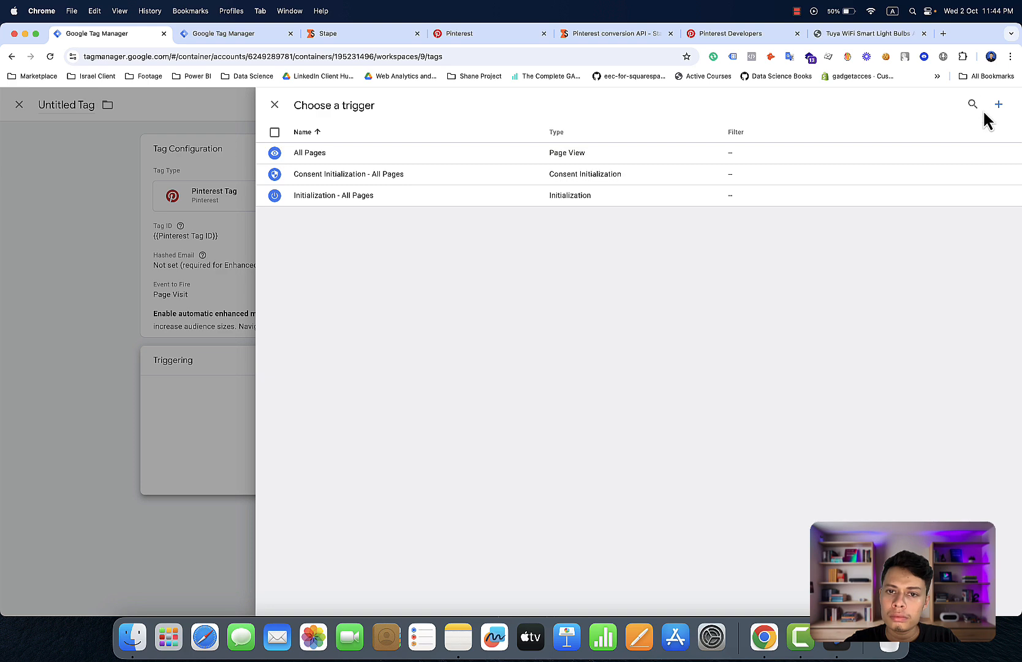
pyautogui.click(999, 108)
pyautogui.click(814, 240)
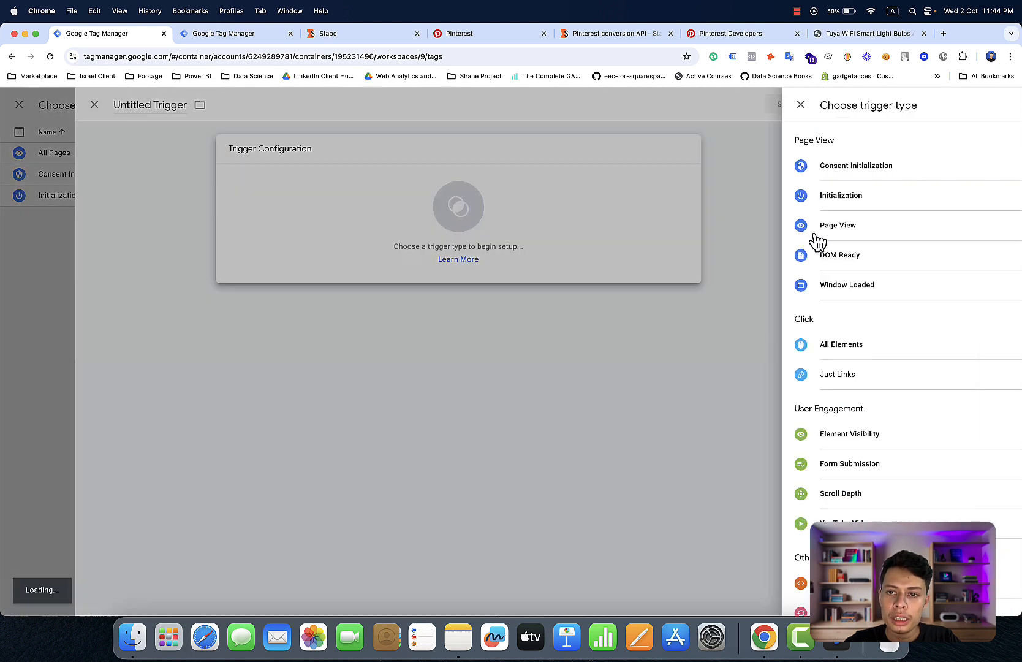
pyautogui.scroll(-3, 765, 472)
pyautogui.click(762, 490)
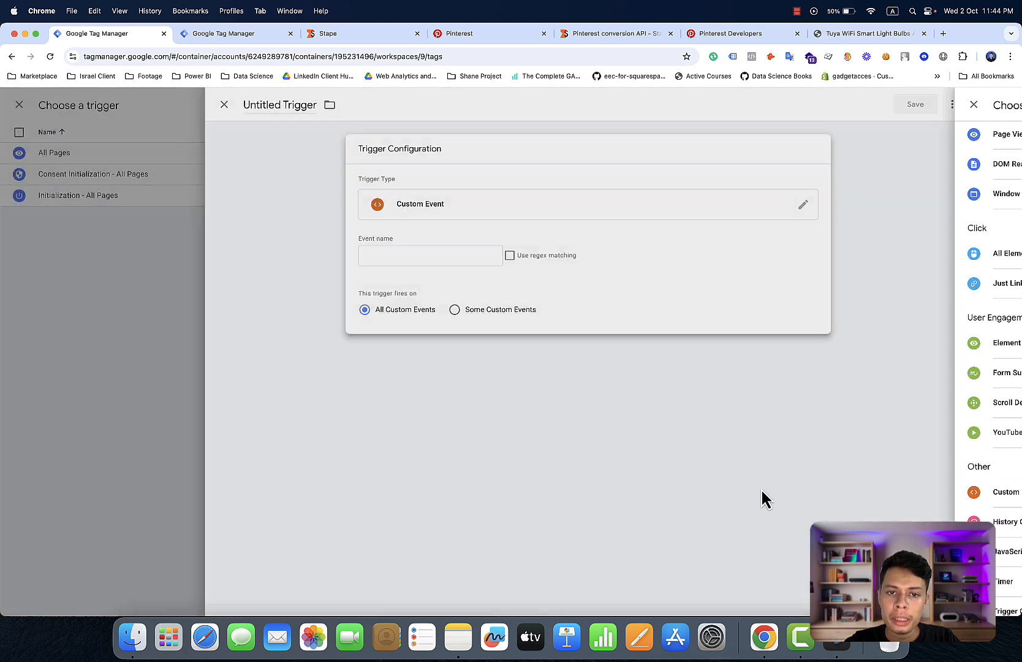
pyautogui.click(469, 254)
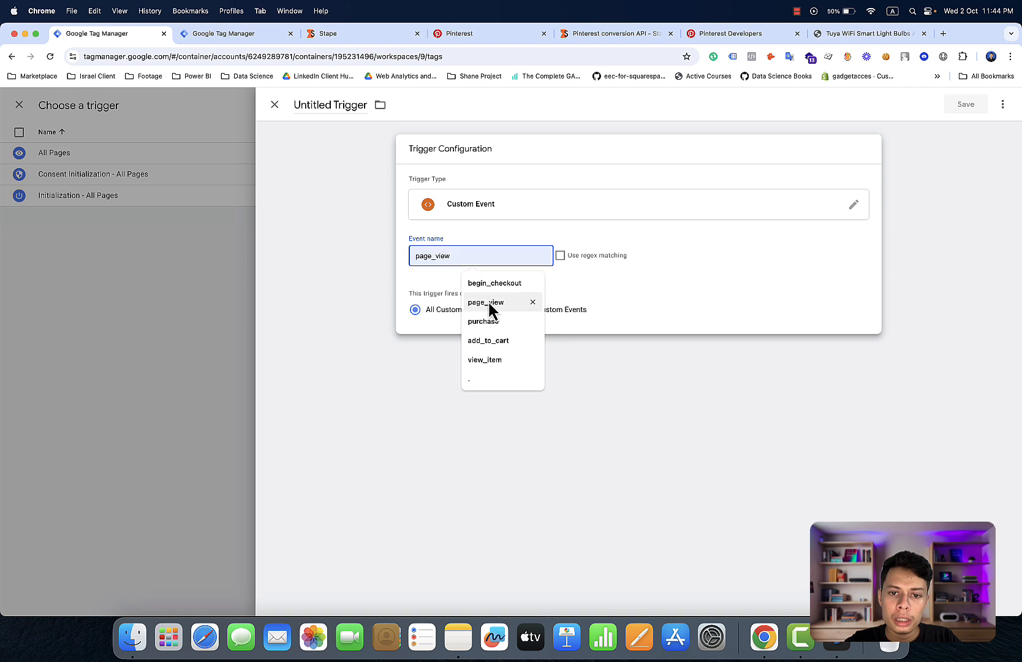
pyautogui.click(493, 355)
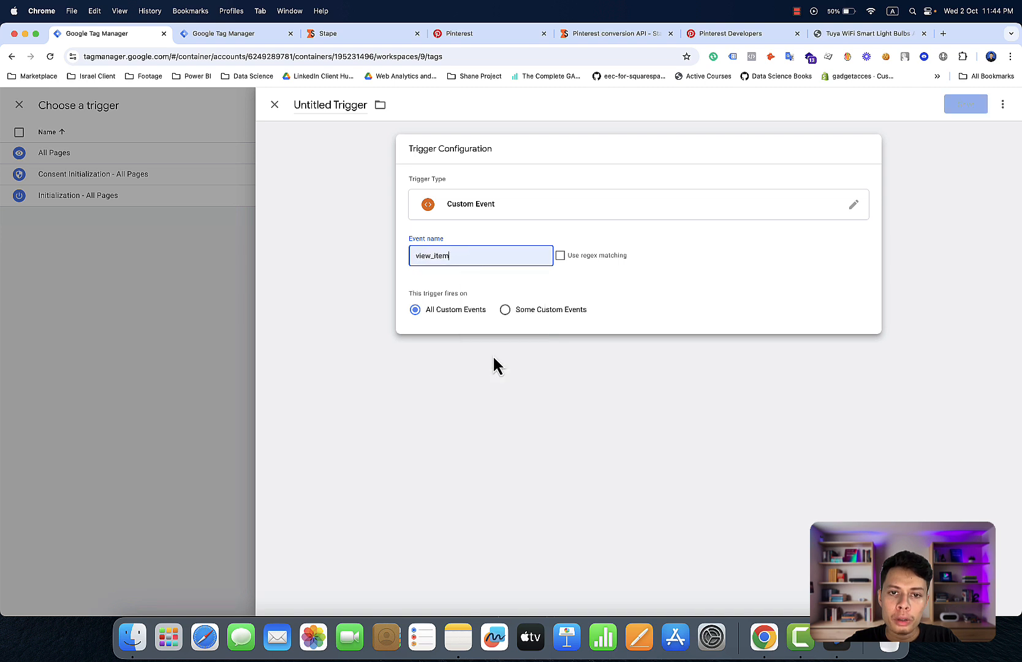
# Step: Name the trigger View Item Trigger Trigger and save it as the tag's firing trigger
pyautogui.click(332, 105)
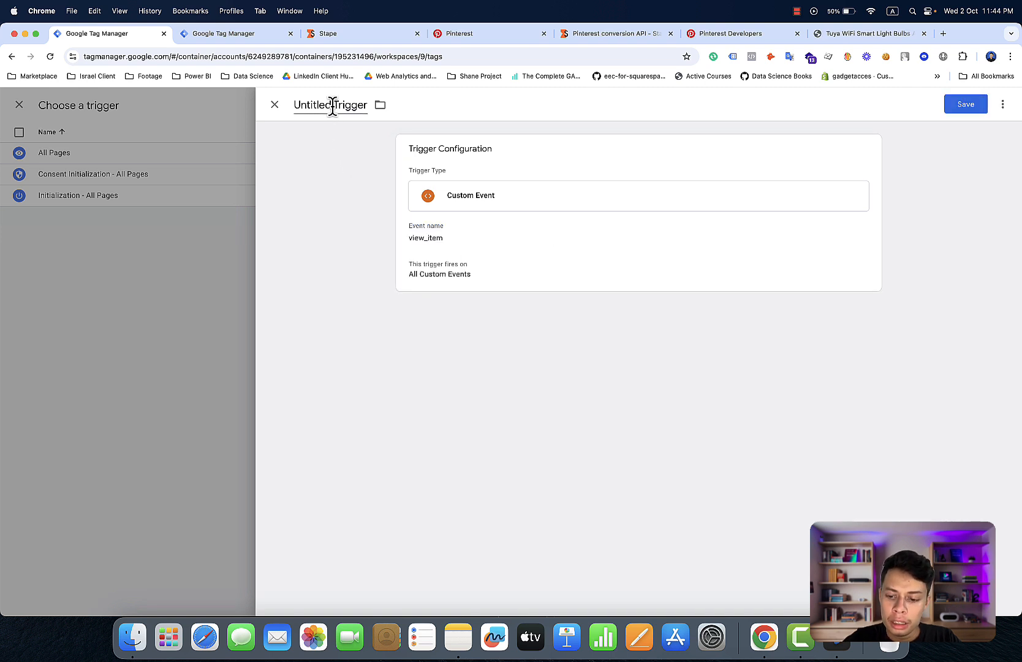
pyautogui.press('BackSpace')
pyautogui.press('BackSpace')
pyautogui.press('BackSpace')
pyautogui.press('BackSpace')
pyautogui.press('BackSpace')
pyautogui.press('BackSpace')
pyautogui.press('BackSpace')
pyautogui.press('BackSpace')
pyautogui.press('BackSpace')
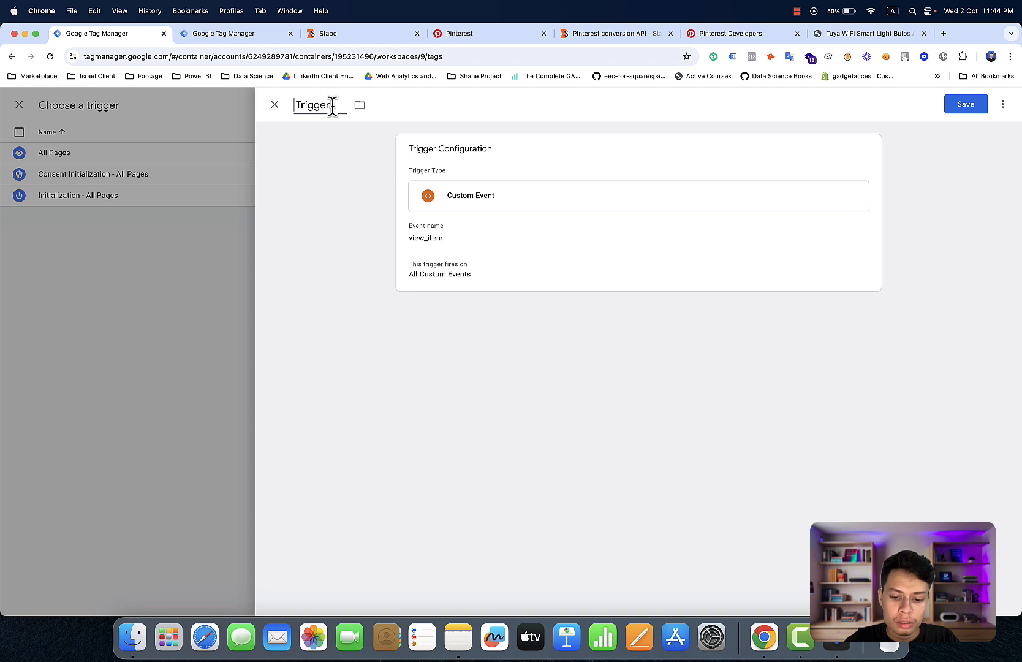
pyautogui.write('View ')
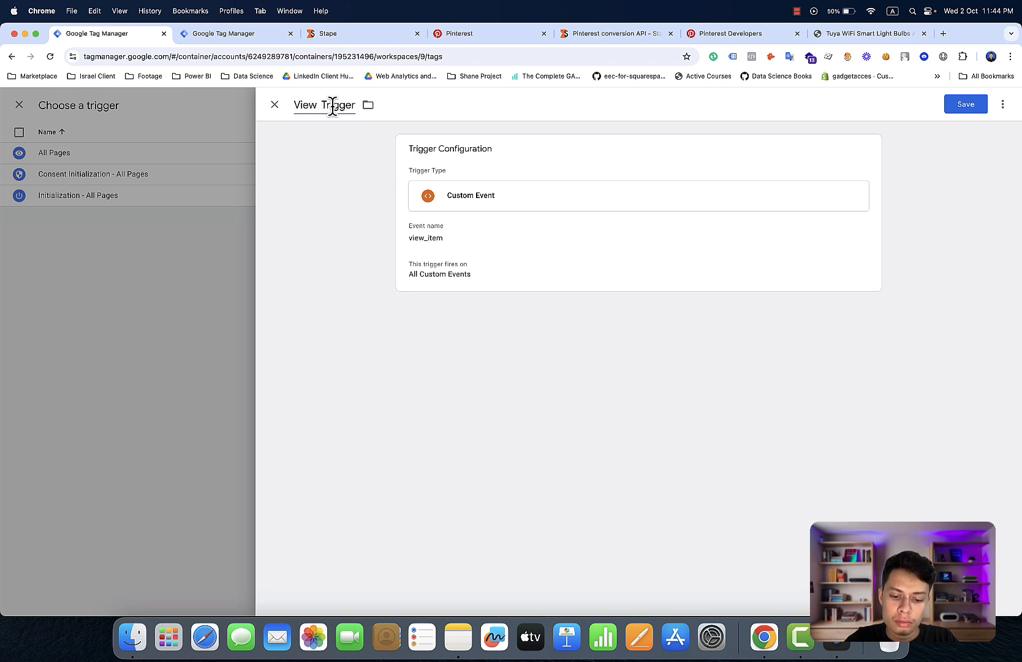
pyautogui.write('Item ')
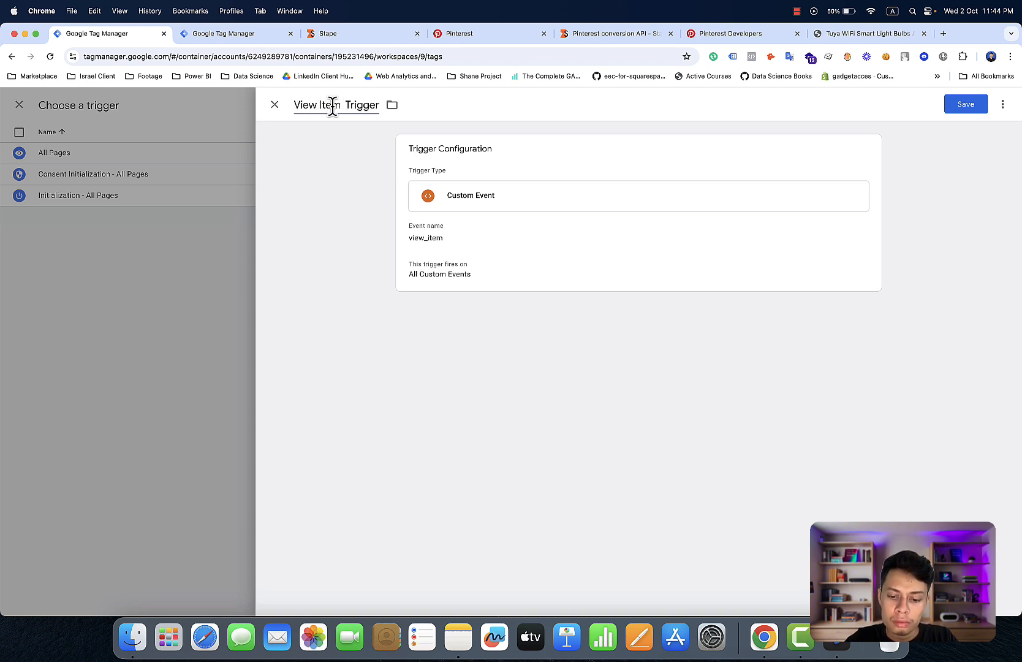
pyautogui.write('T')
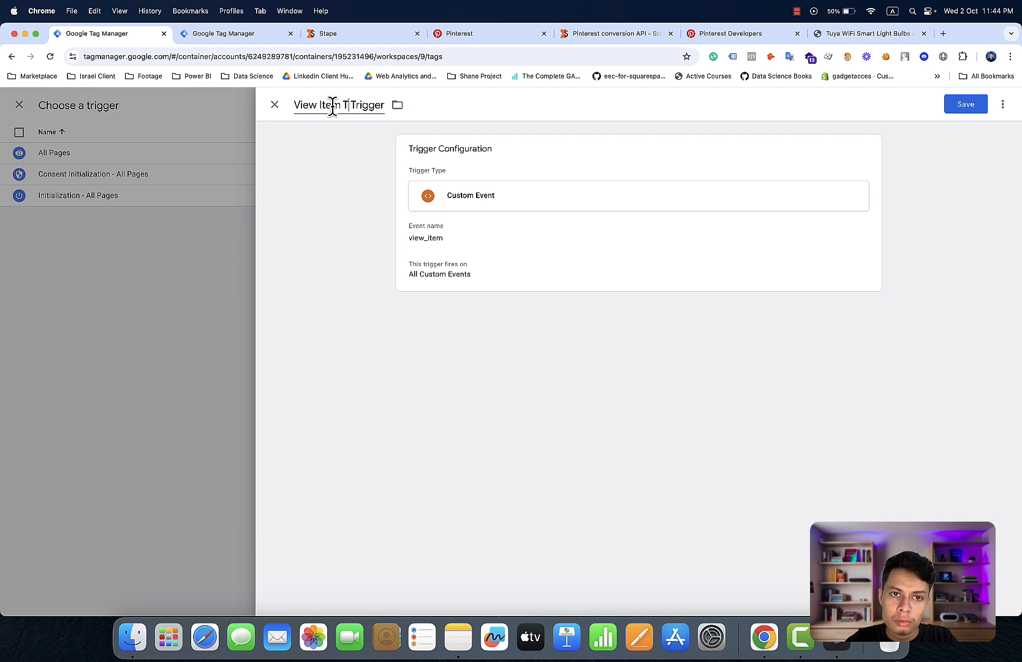
pyautogui.write('rigger')
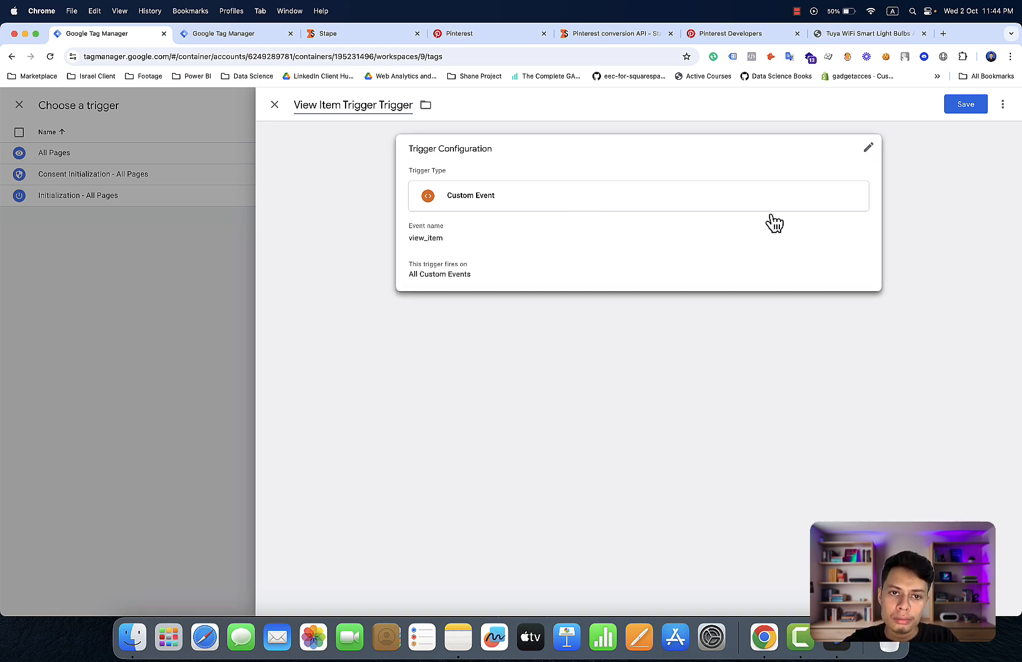
pyautogui.click(950, 109)
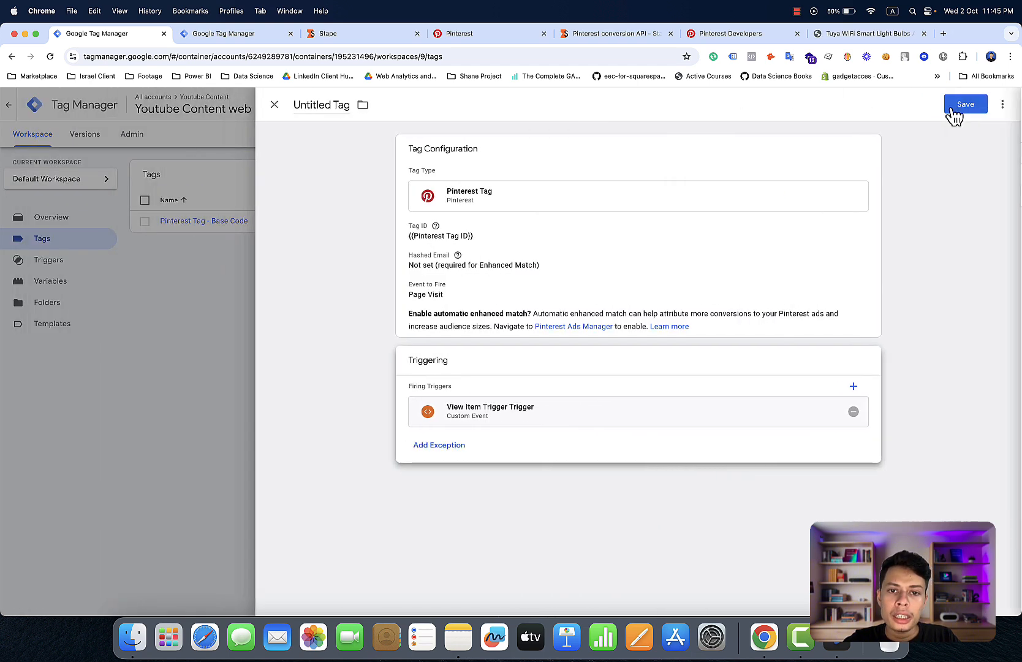
# Step: Reopen the new Pinterest tag's configuration and keep Page Visit as the event to fire
pyautogui.click(848, 161)
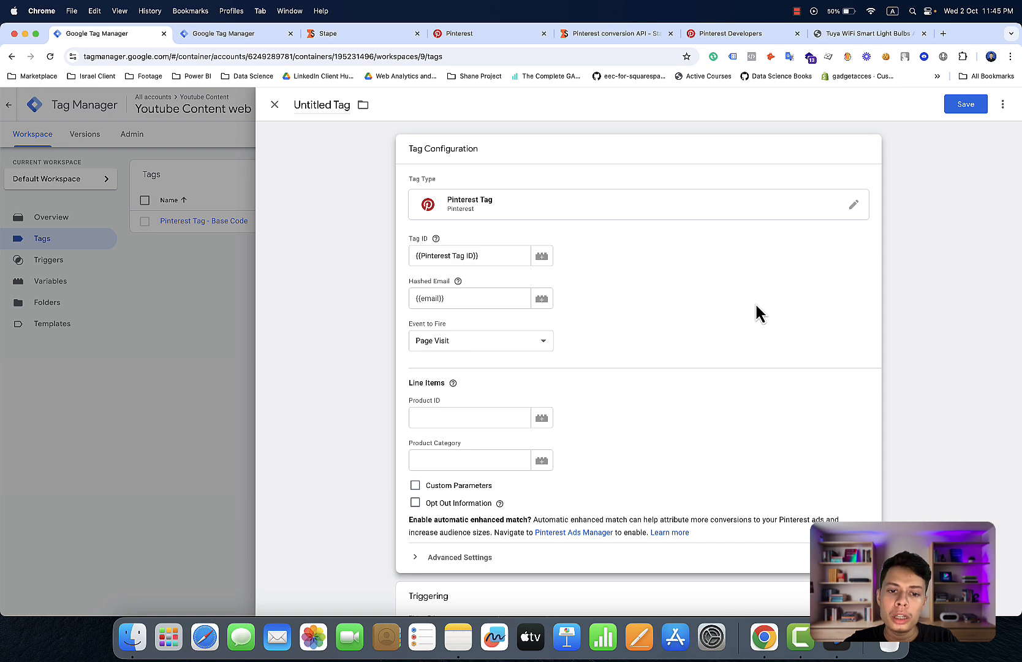
pyautogui.scroll(-3, 754, 315)
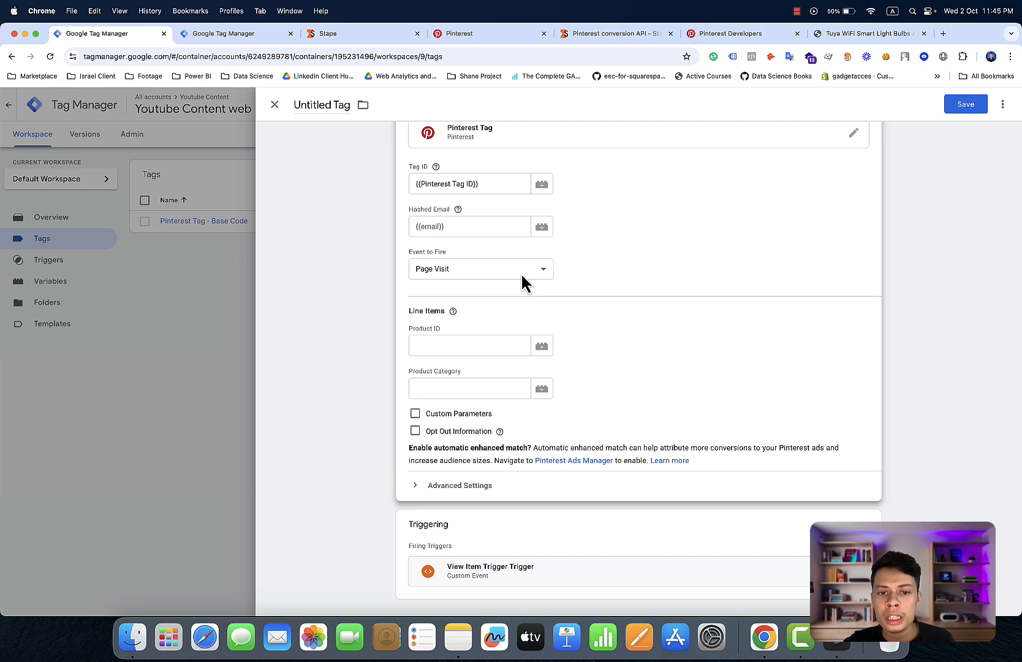
pyautogui.click(523, 281)
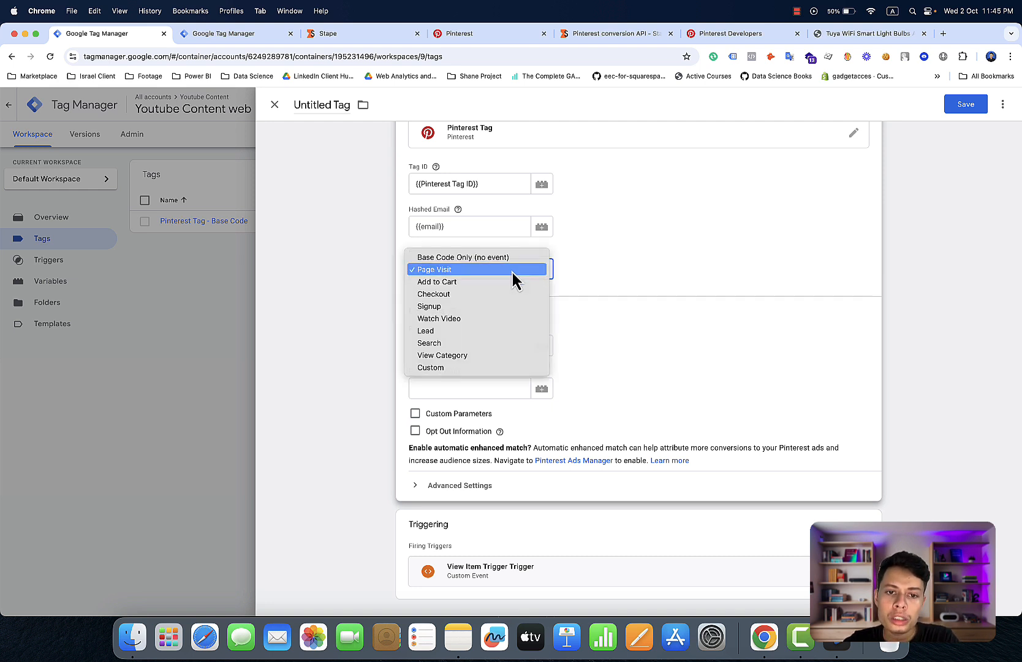
pyautogui.click(513, 272)
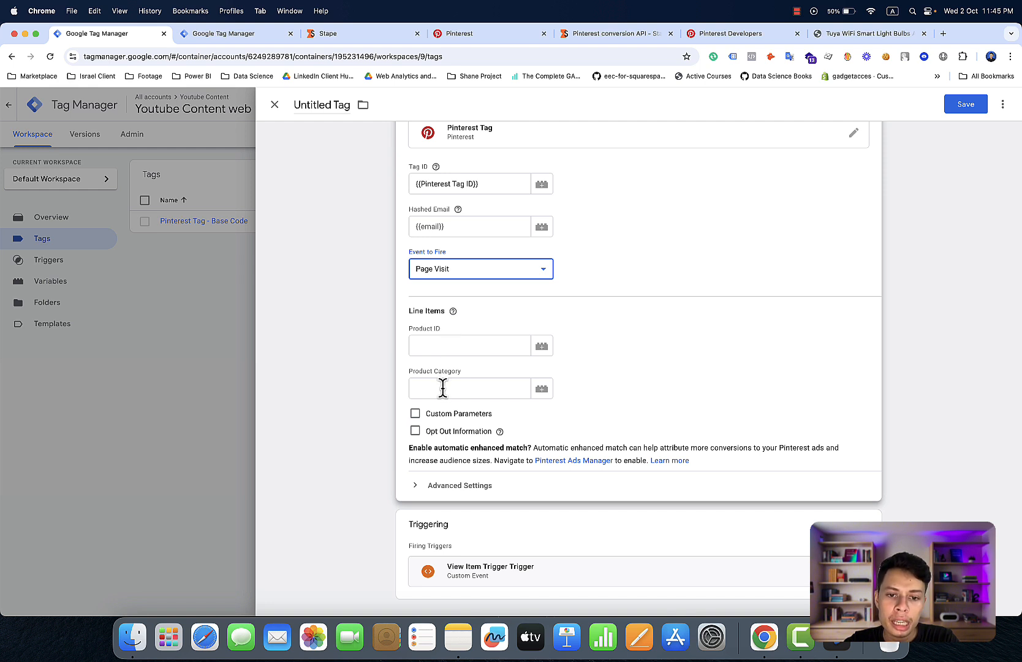
# Step: Enable custom parameters on the Page Visit tag and add one named event_id with the {{Event Id}} variable as its value
pyautogui.click(415, 415)
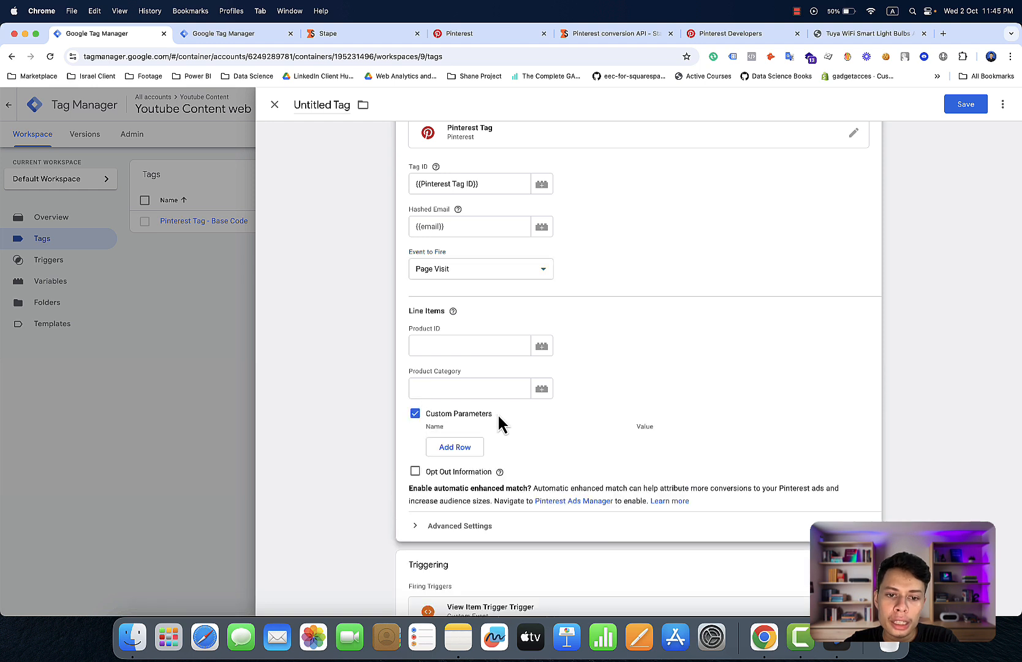
pyautogui.scroll(-1, 524, 454)
pyautogui.moveTo(524, 449); pyautogui.dragTo(554, 378)
pyautogui.click(527, 410)
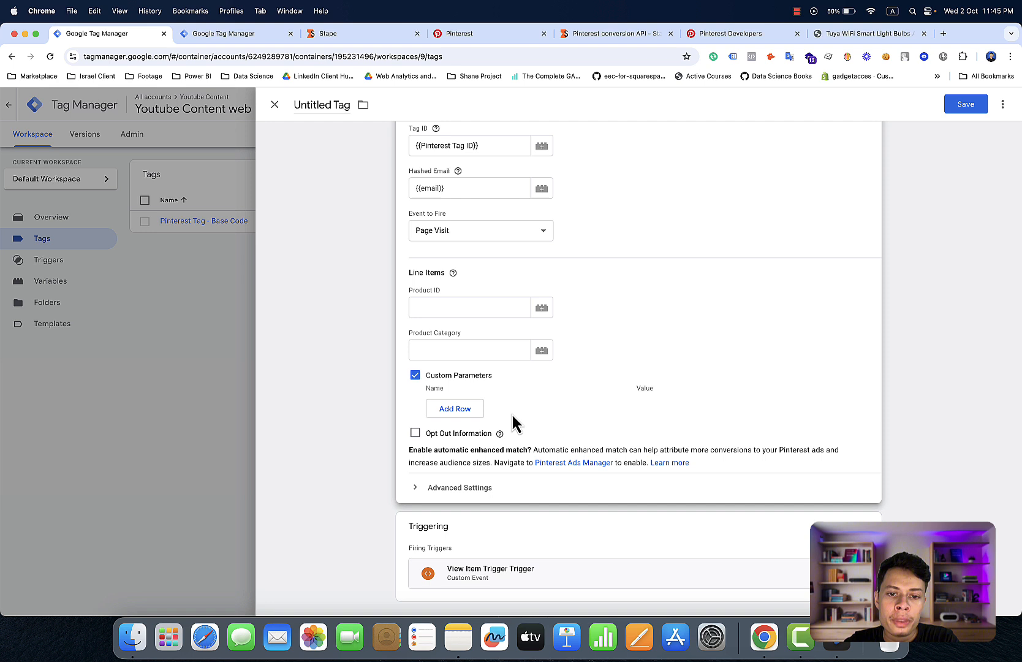
pyautogui.click(467, 413)
pyautogui.click(472, 409)
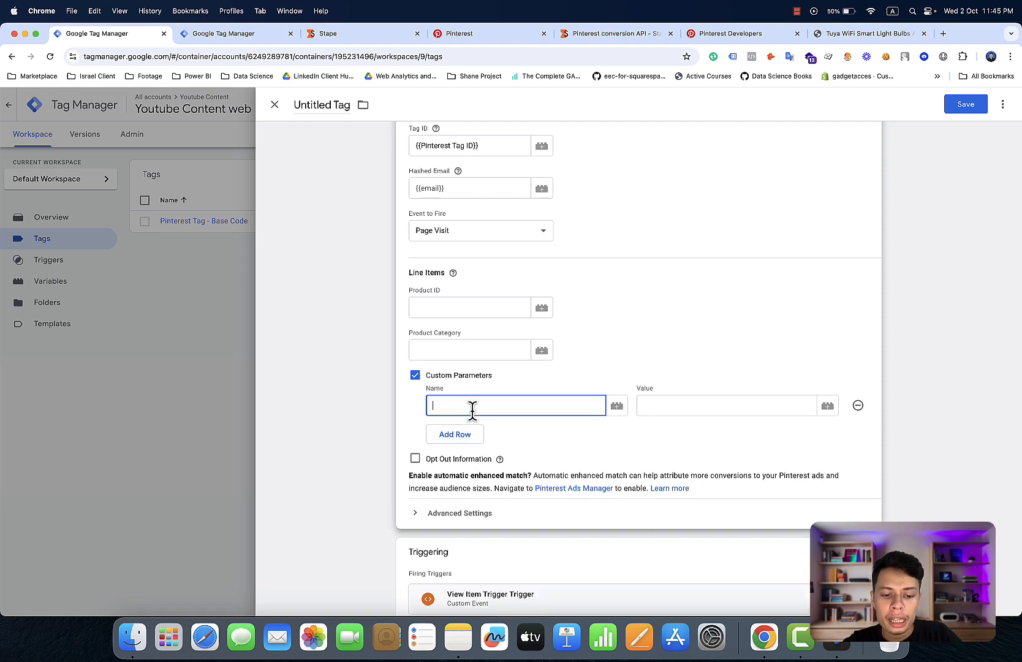
pyautogui.write('e')
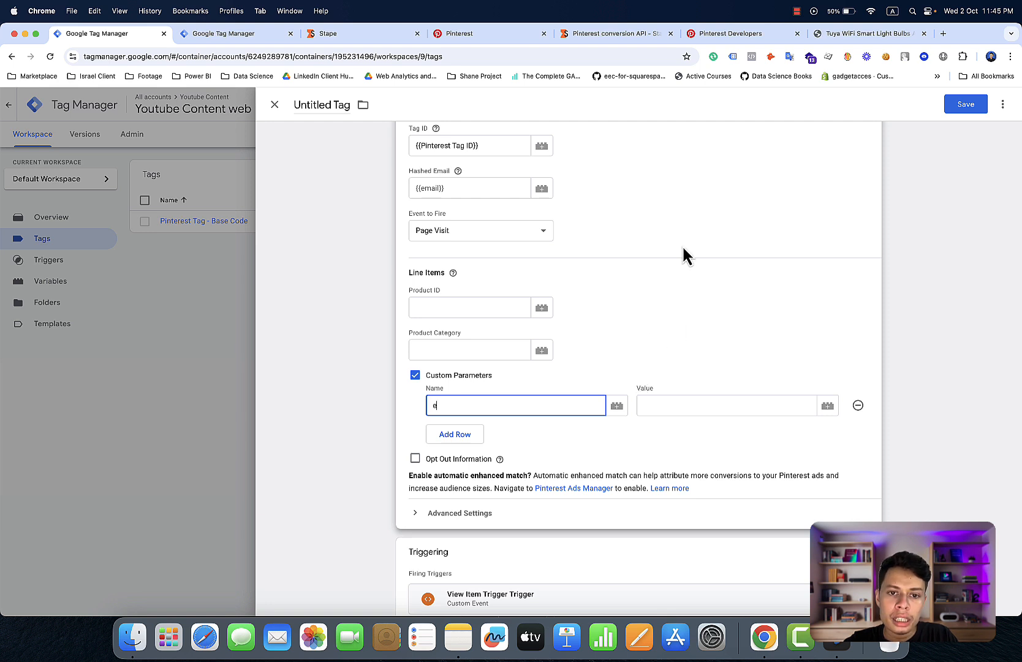
pyautogui.write('ve')
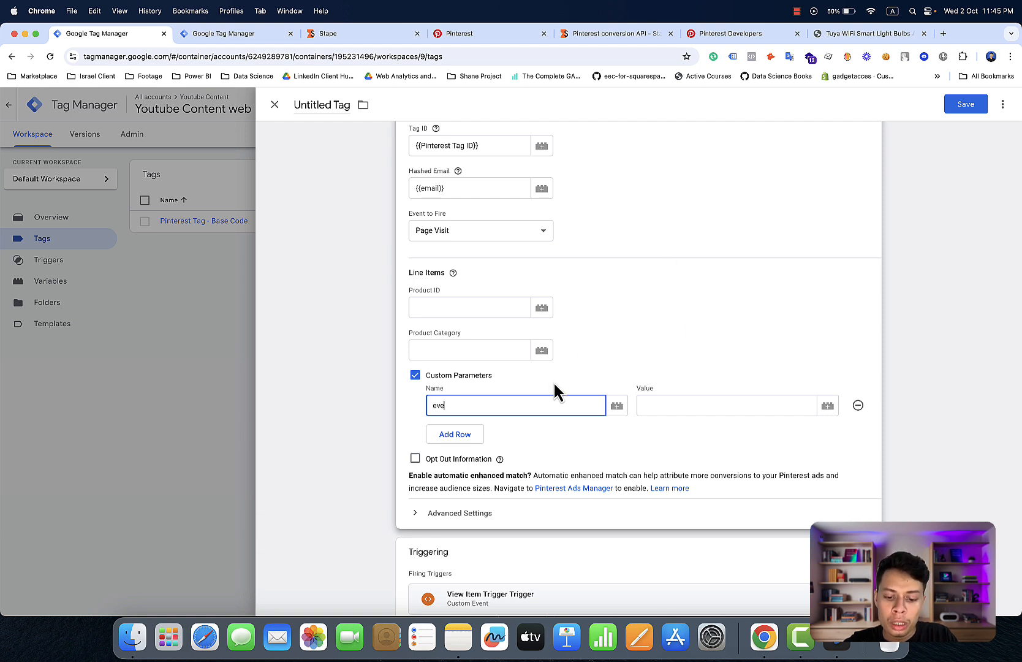
pyautogui.write('nt')
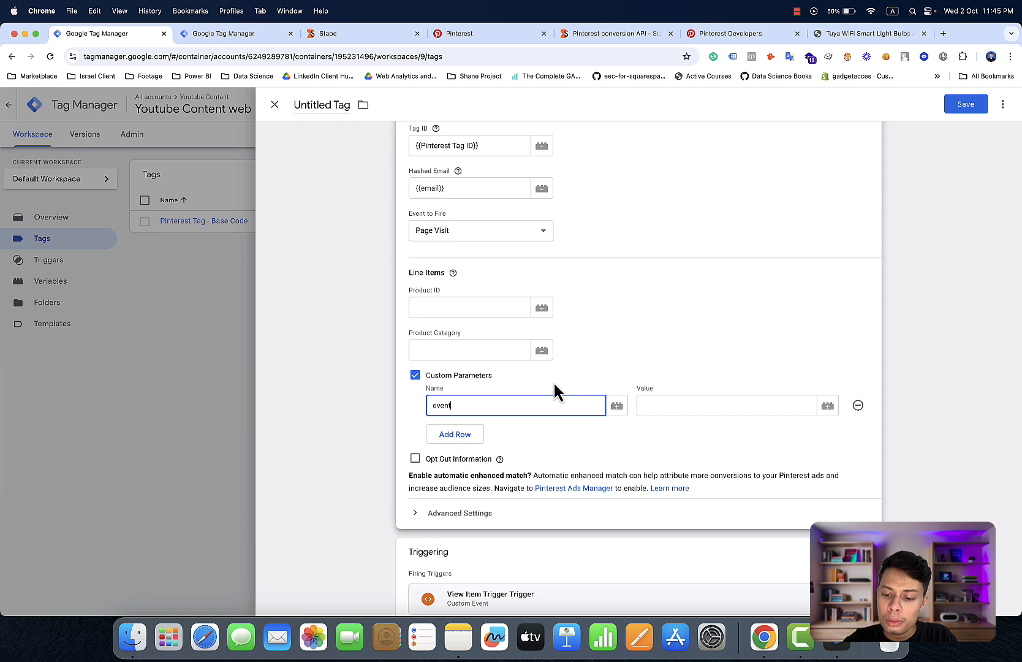
pyautogui.write('_')
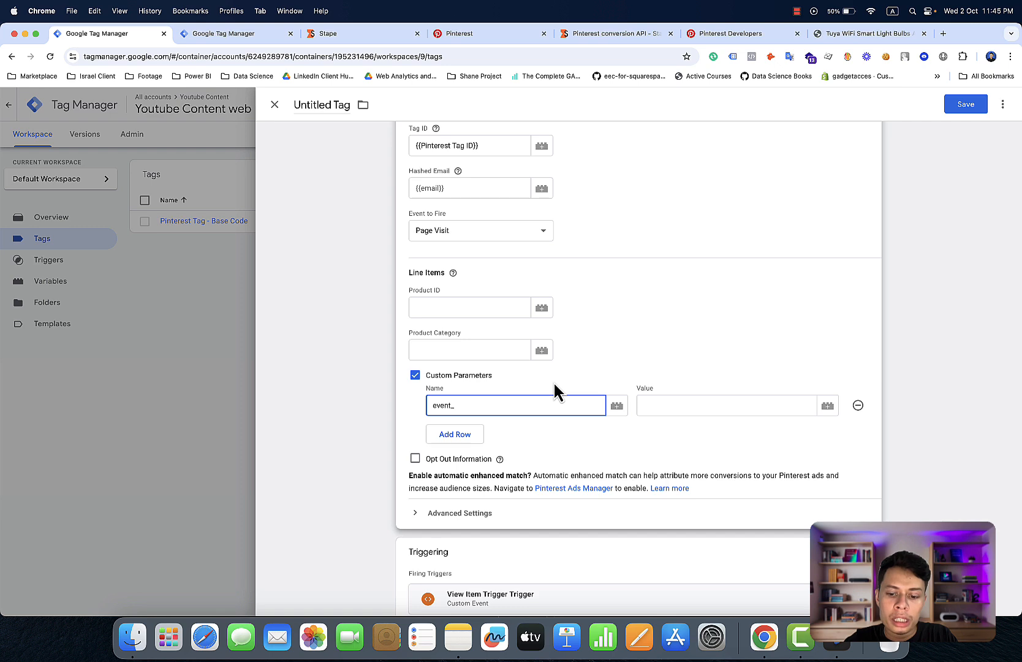
pyautogui.write('id')
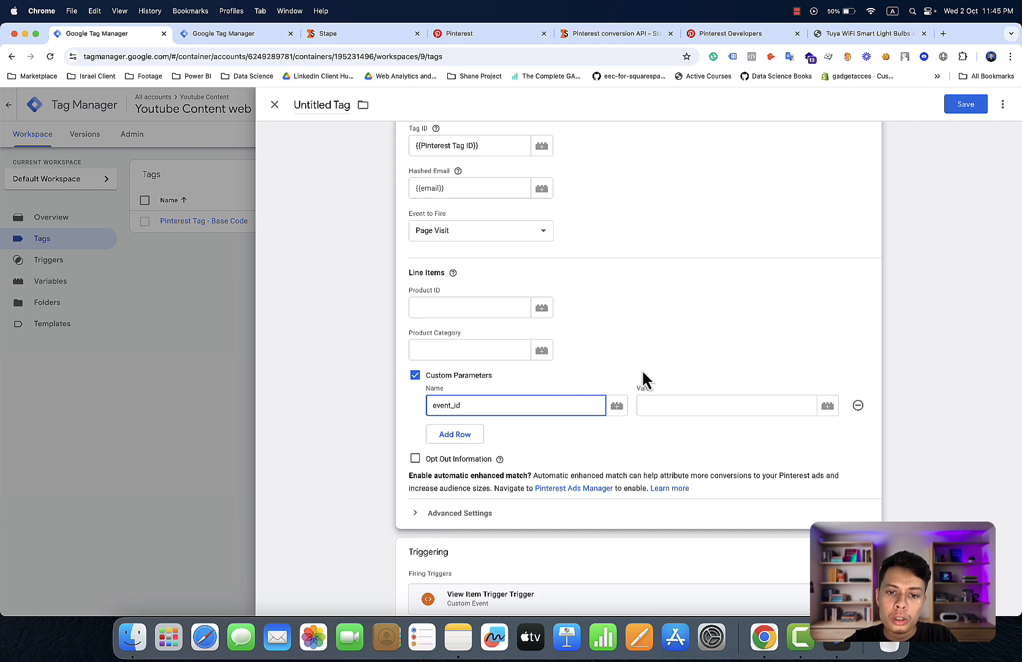
pyautogui.click(827, 406)
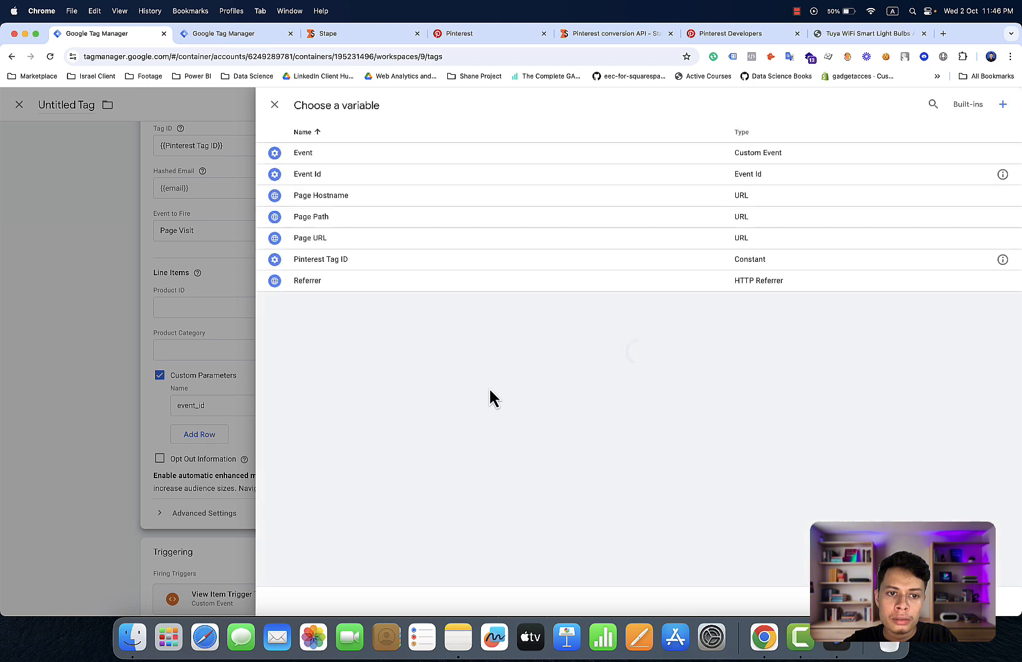
pyautogui.click(509, 176)
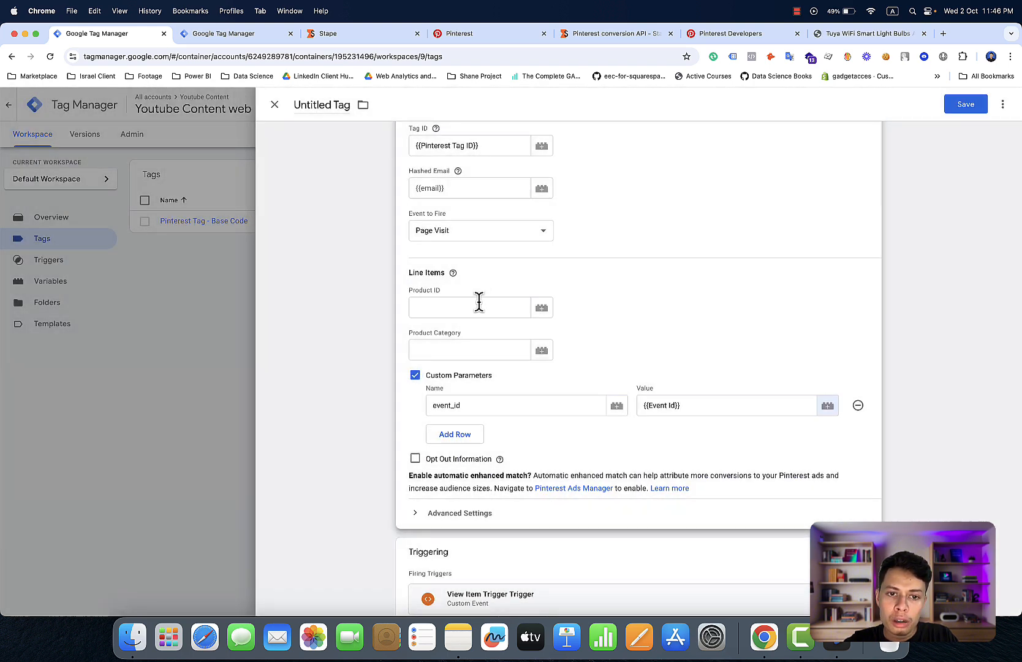
# Step: Expand the tag's advanced settings and its Tag Sequencing options
pyautogui.click(477, 303)
pyautogui.click(477, 346)
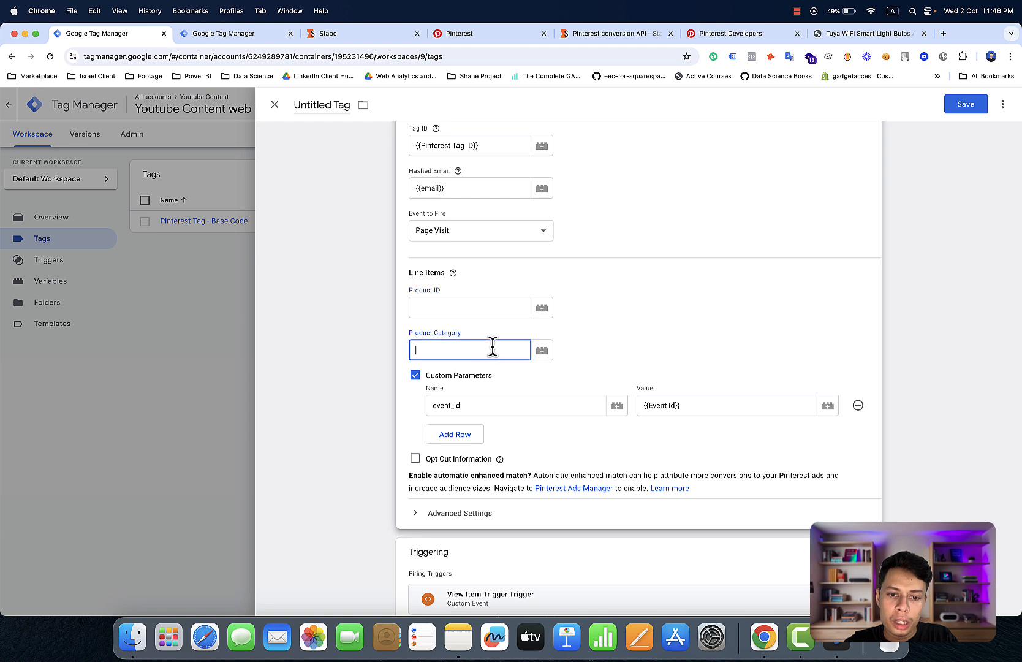
pyautogui.scroll(-1, 646, 313)
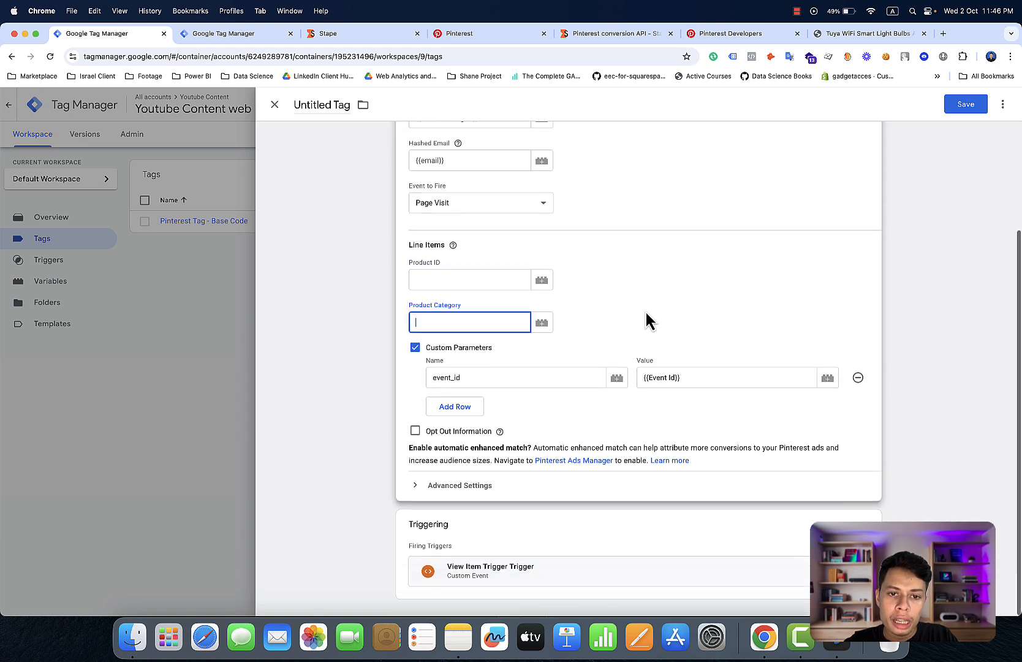
pyautogui.click(447, 495)
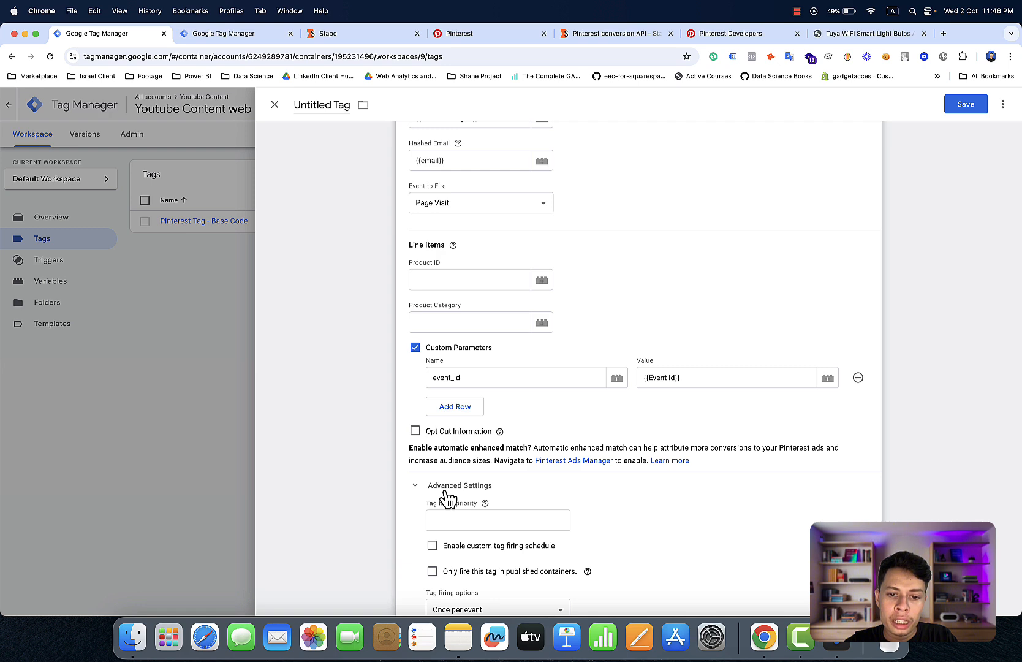
pyautogui.scroll(-5, 447, 498)
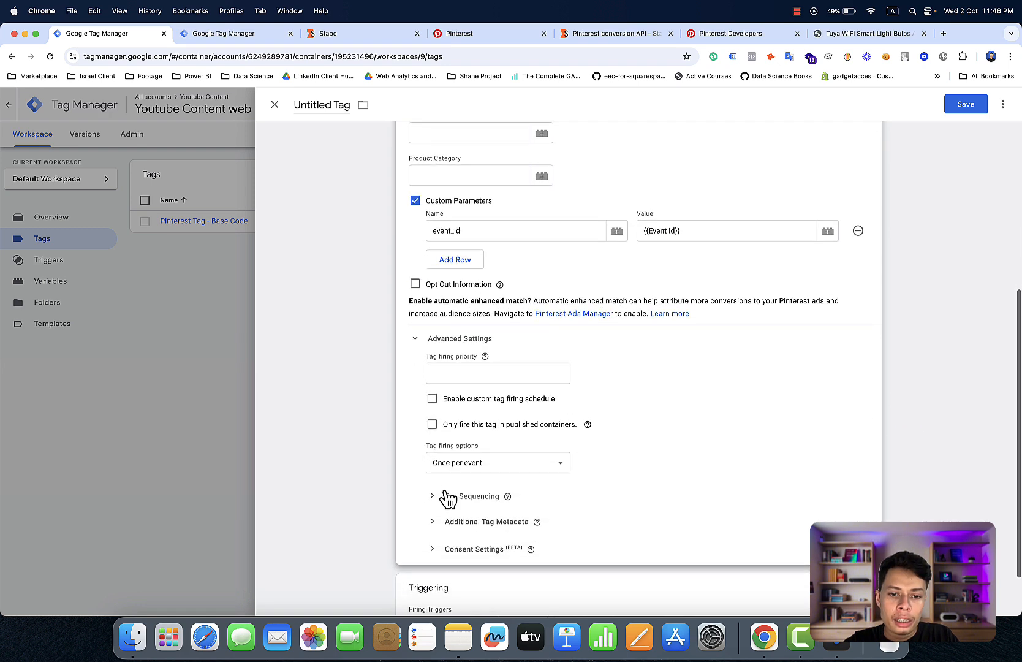
pyautogui.scroll(-1, 449, 497)
pyautogui.click(450, 465)
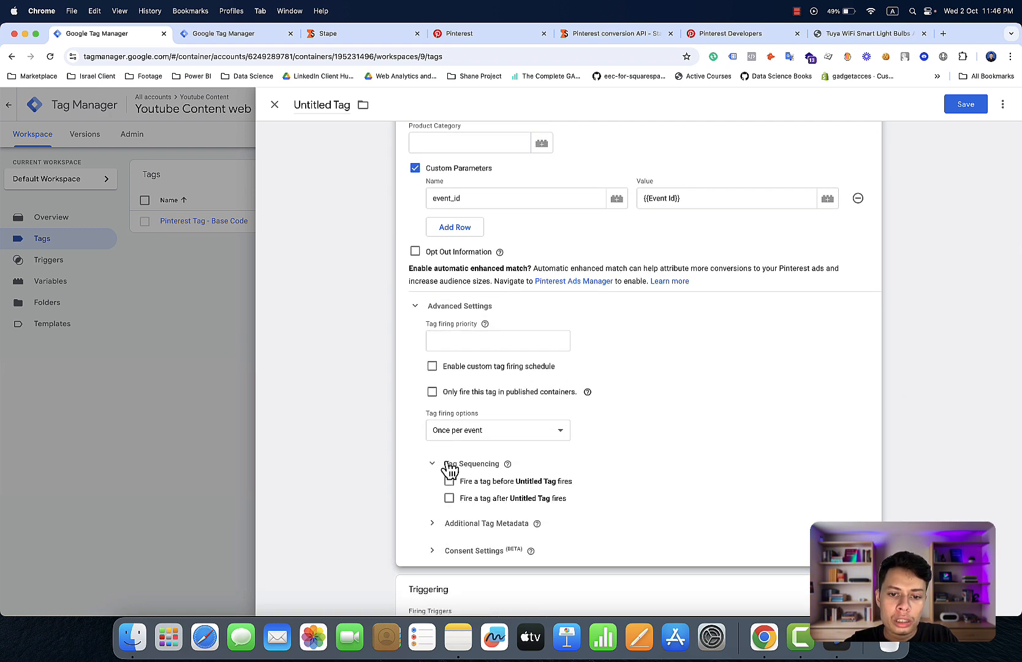
# Step: Try to set Pinterest Tag - Base Code as the cleanup tag that fires after this tag
pyautogui.click(449, 497)
pyautogui.click(505, 531)
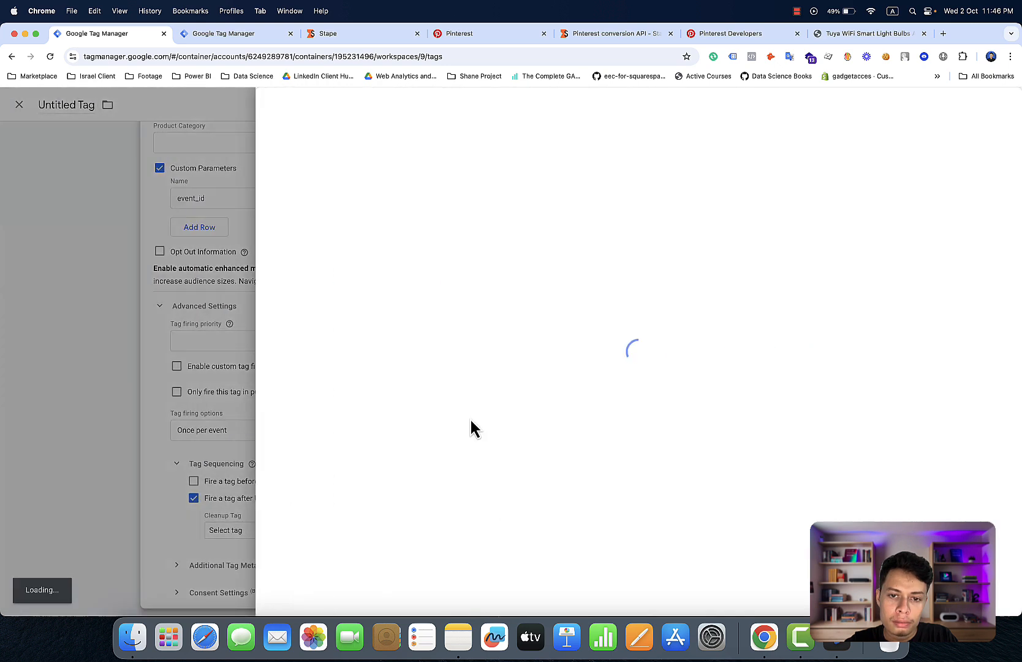
pyautogui.click(390, 155)
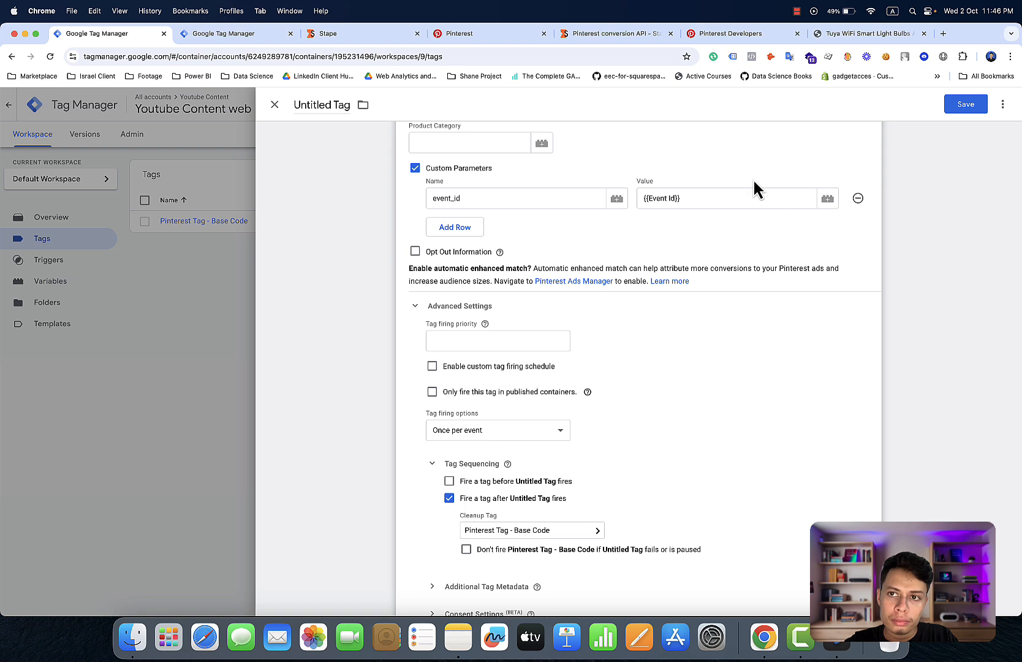
pyautogui.click(797, 11)
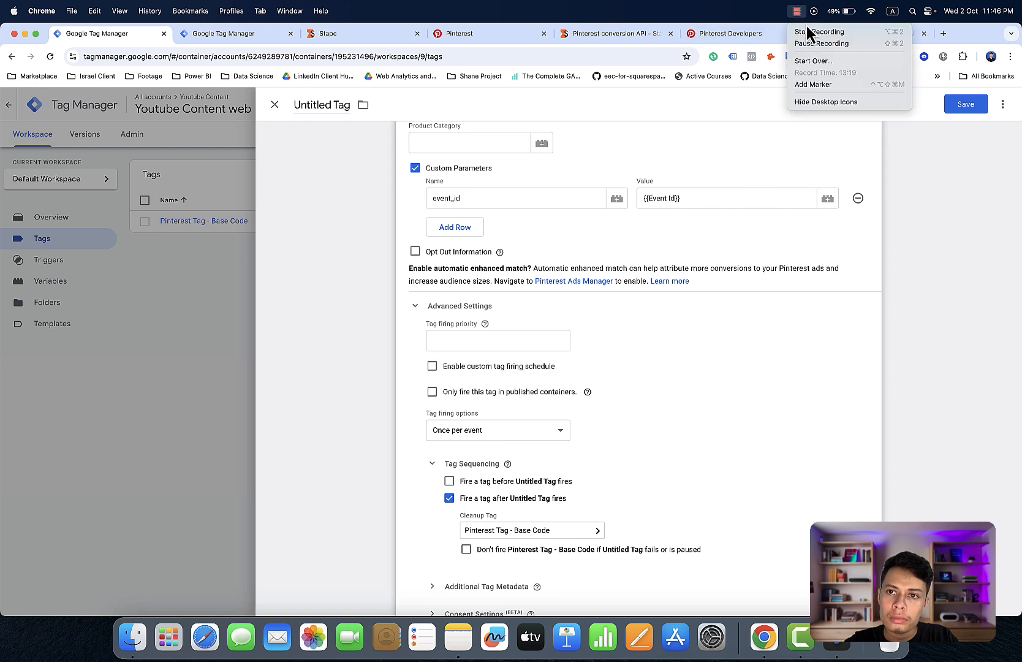
pyautogui.click(808, 43)
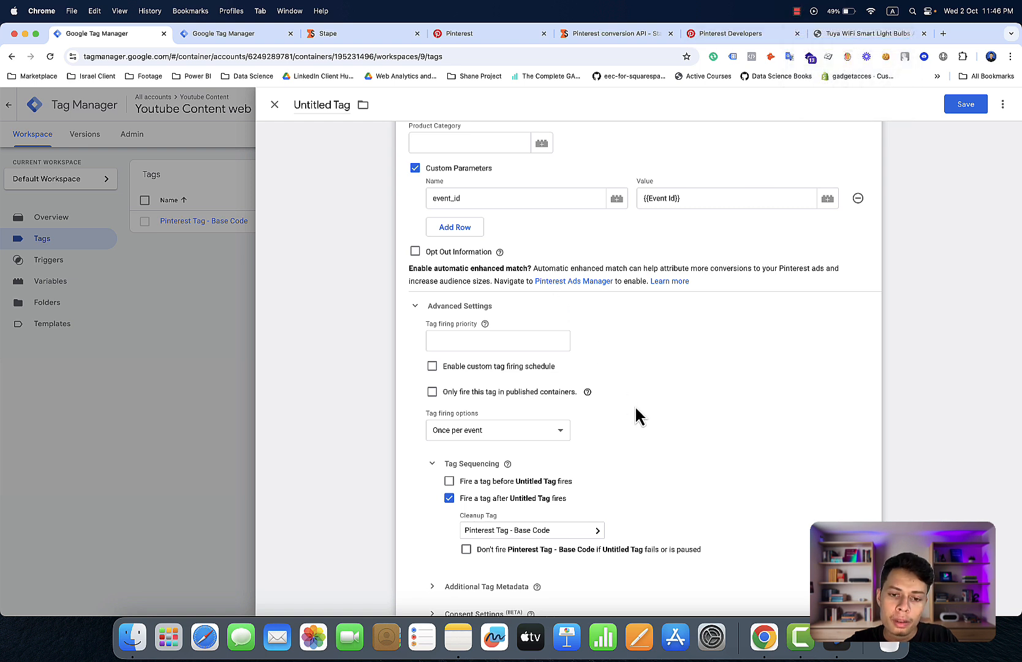
pyautogui.scroll(-3, 636, 409)
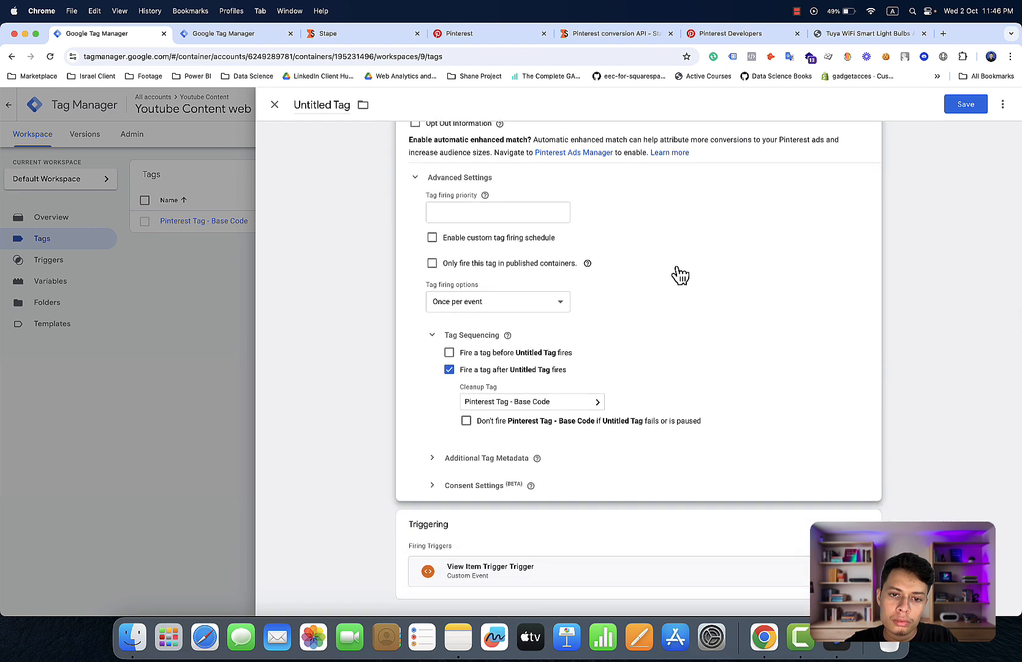
pyautogui.click(798, 12)
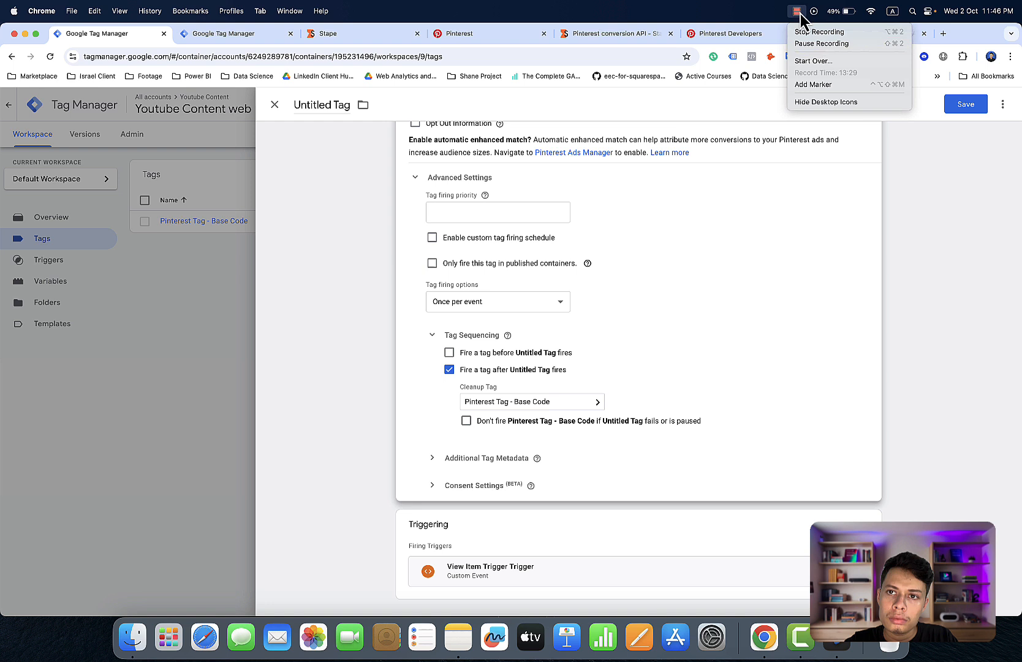
pyautogui.click(806, 47)
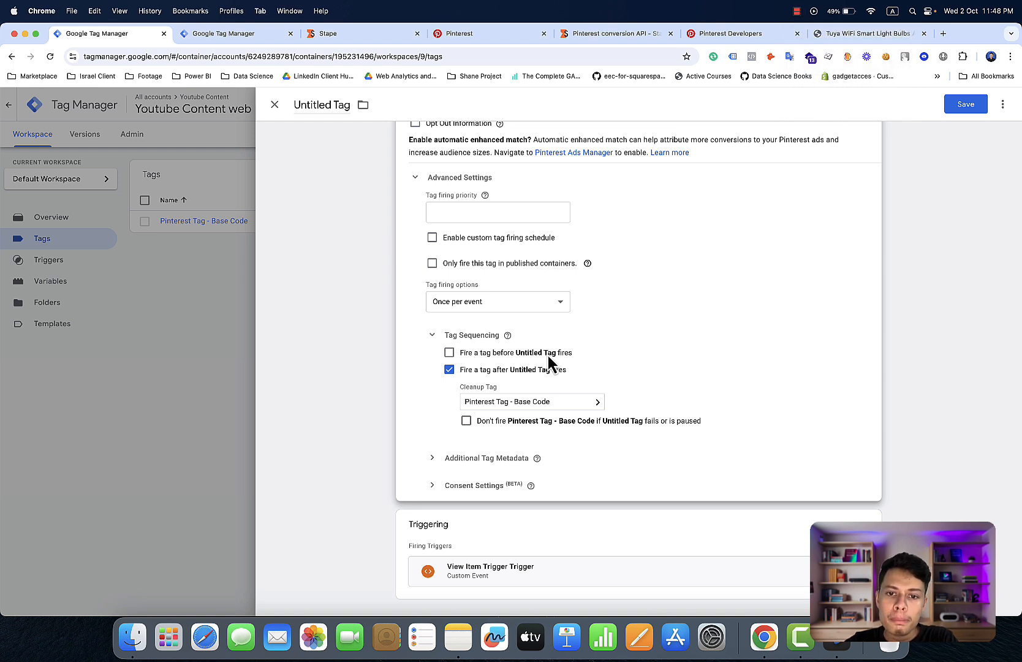
# Step: Fire Pinterest Tag - Base Code as the setup tag before this tag, remove the cleanup tag, and collapse the advanced settings
pyautogui.click(449, 353)
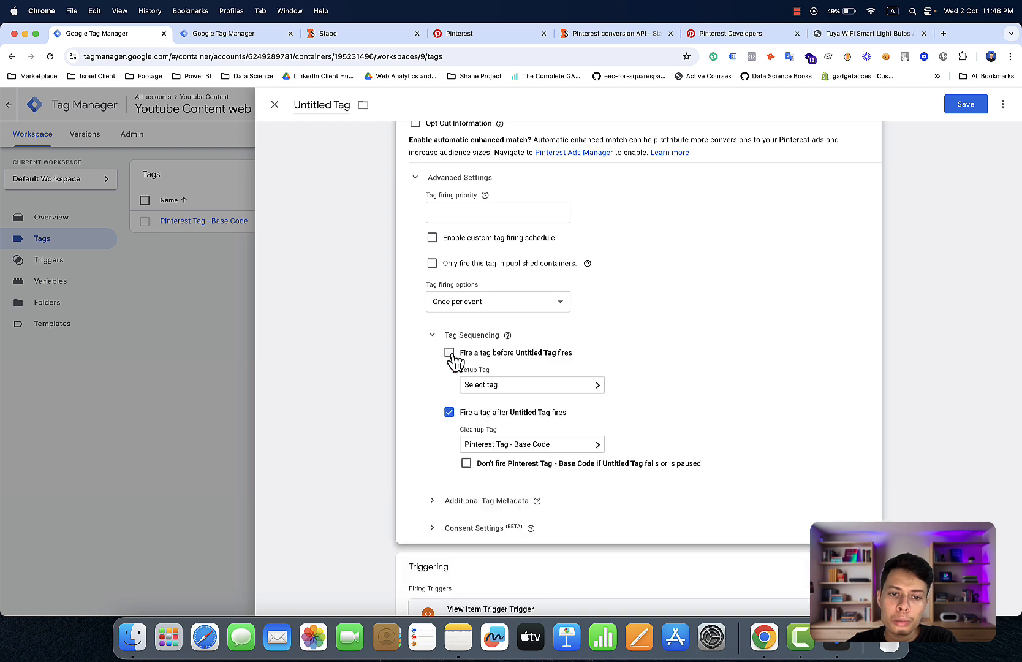
pyautogui.click(449, 412)
pyautogui.click(510, 410)
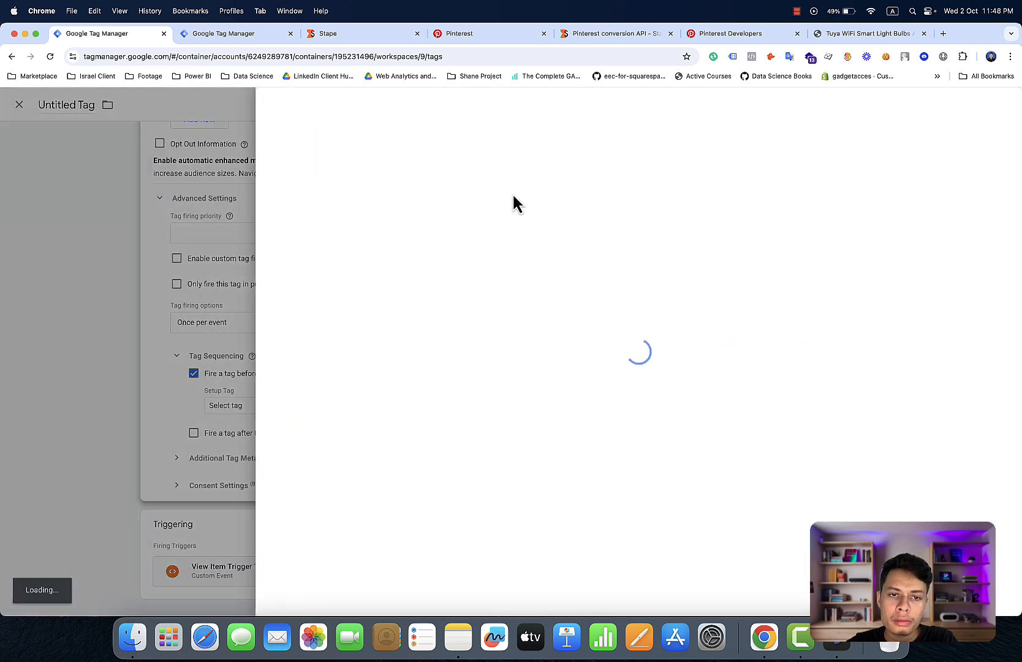
pyautogui.click(494, 163)
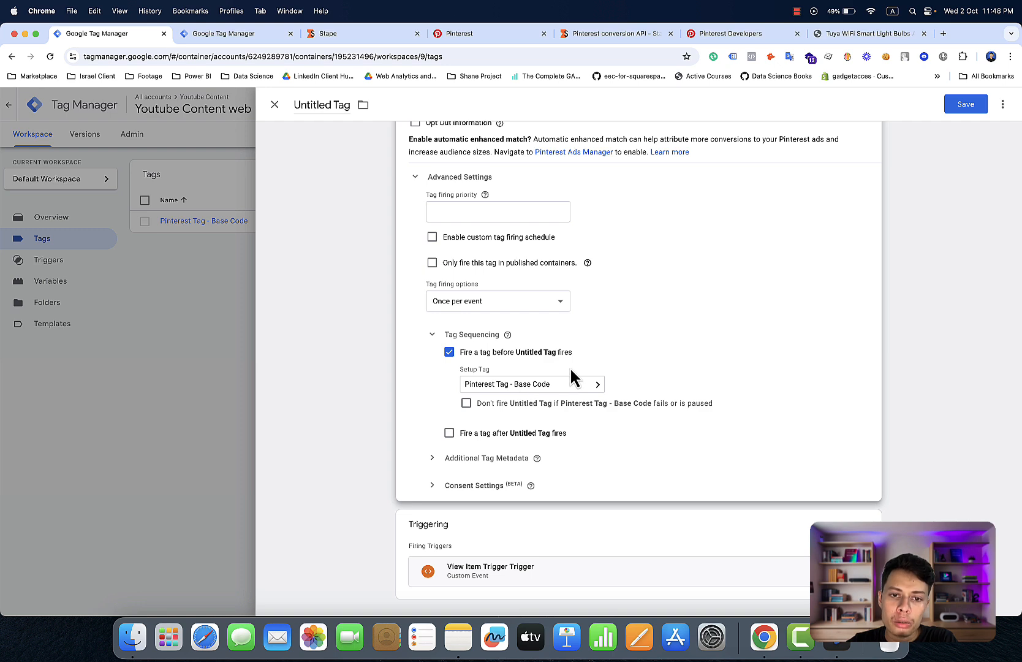
pyautogui.scroll(7, 572, 377)
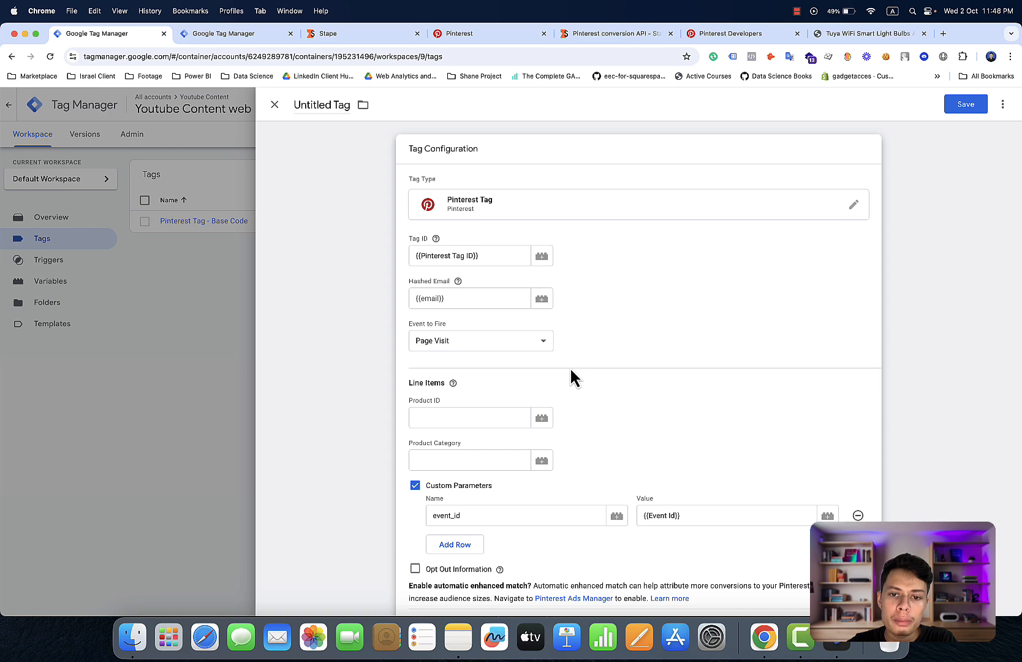
pyautogui.scroll(-5, 570, 367)
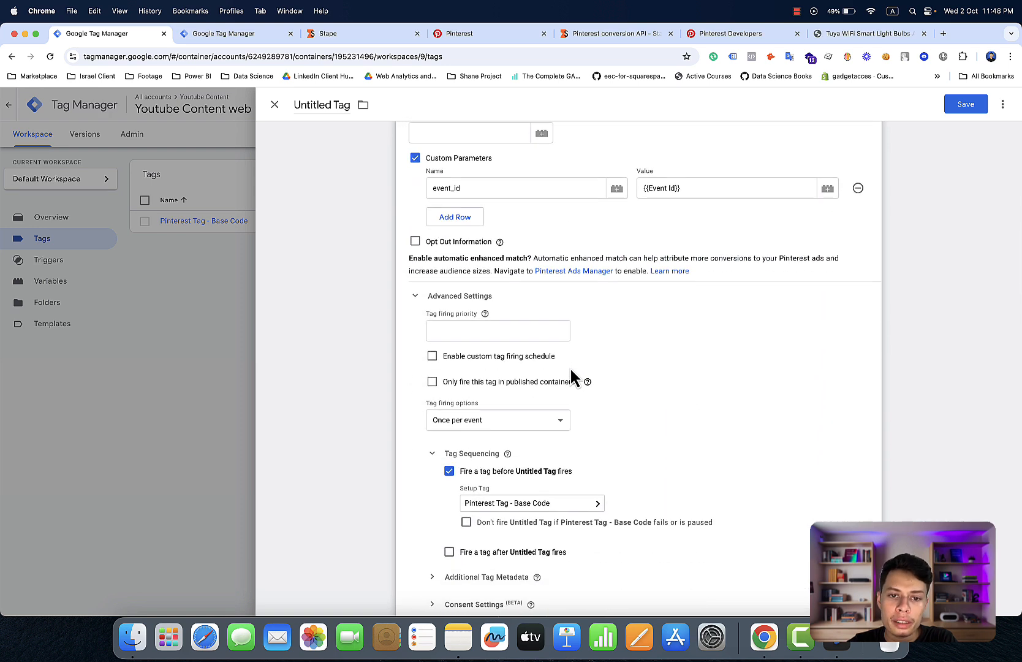
pyautogui.click(432, 297)
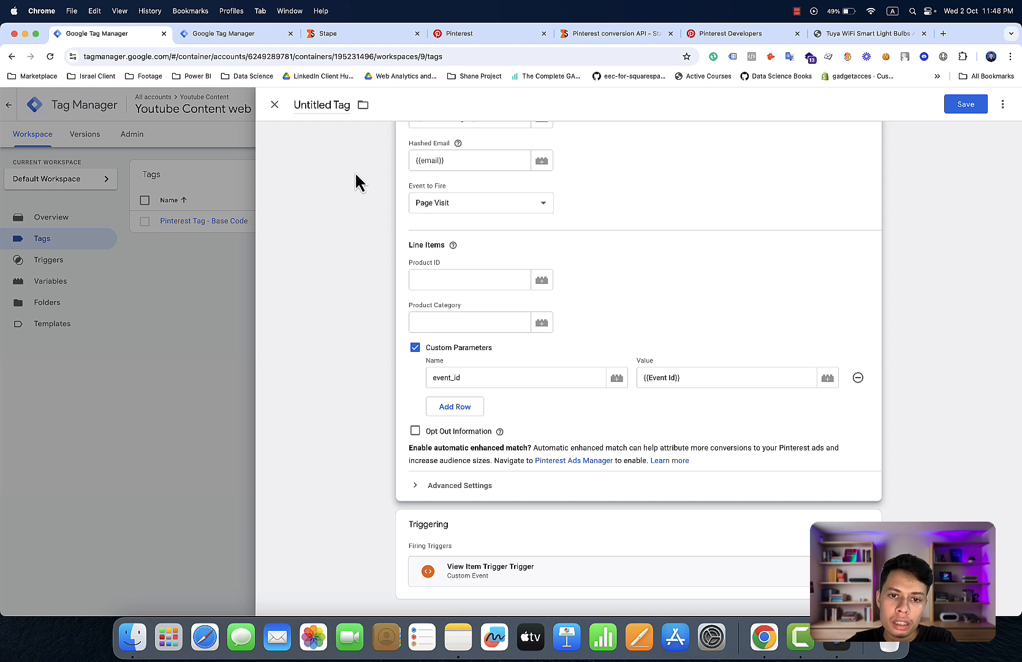
# Step: Examine the pinterest object and its line_items in the view_item data layer entry on the store's product page
pyautogui.click(460, 281)
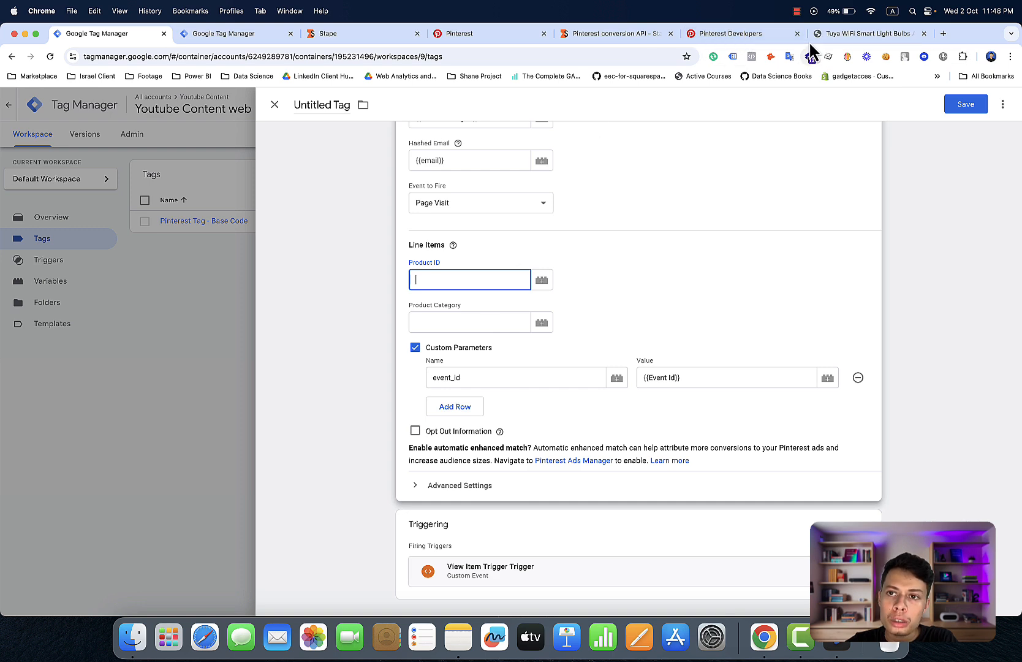
pyautogui.click(829, 37)
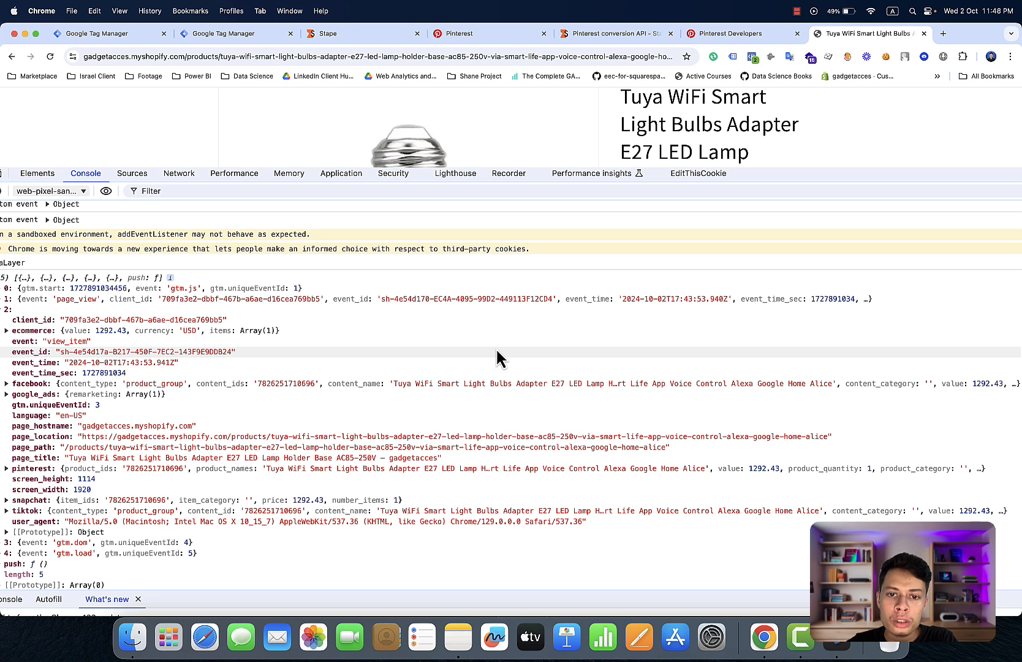
pyautogui.scroll(-2, 496, 352)
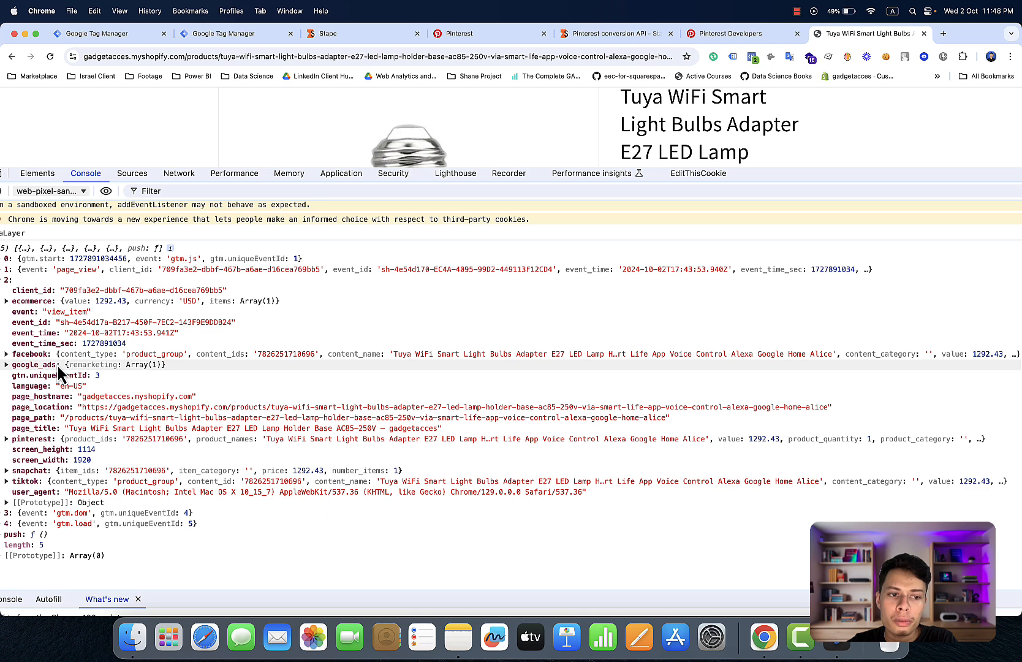
pyautogui.click(31, 441)
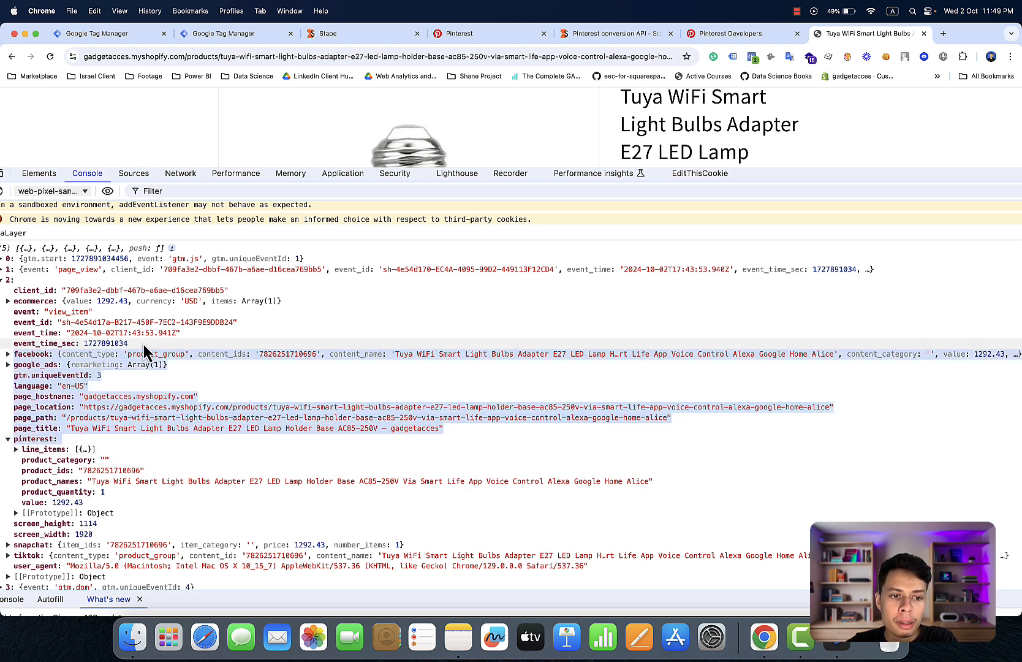
pyautogui.click(128, 449)
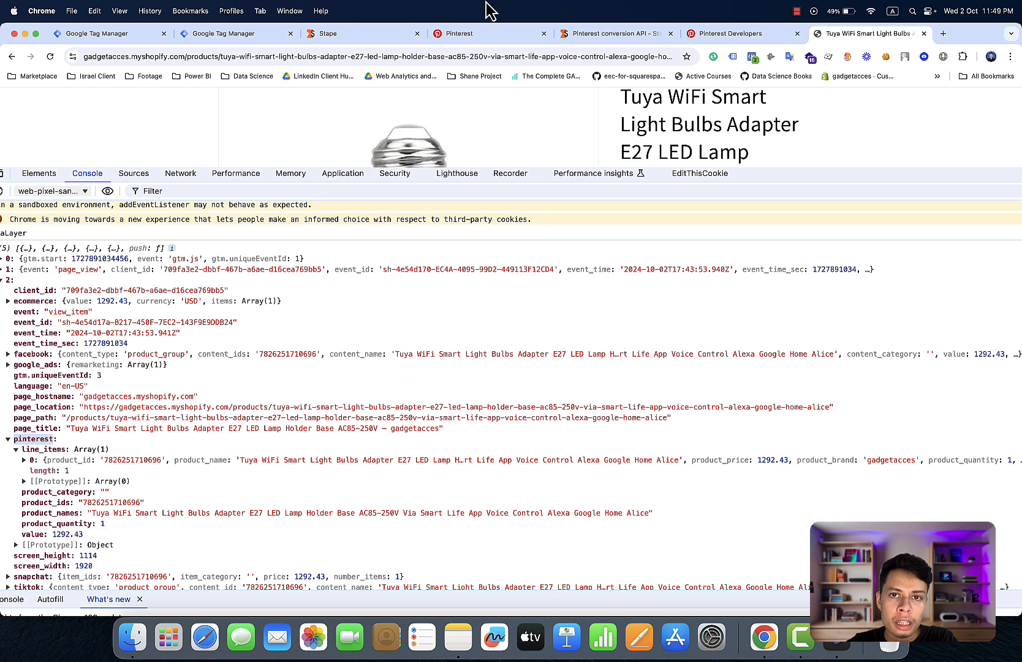
pyautogui.click(227, 35)
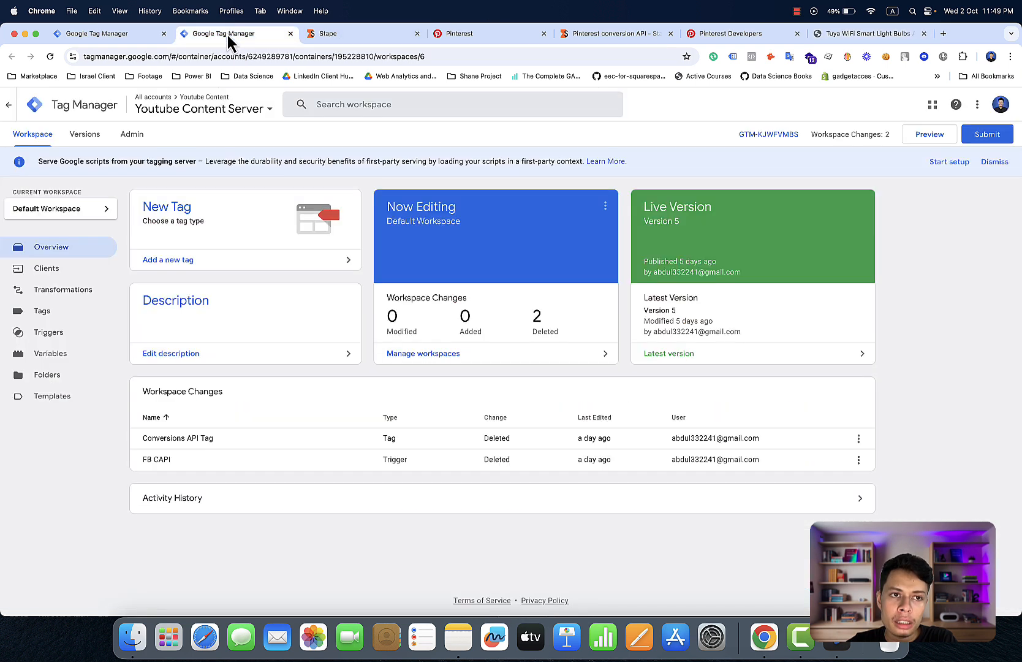
pyautogui.click(157, 34)
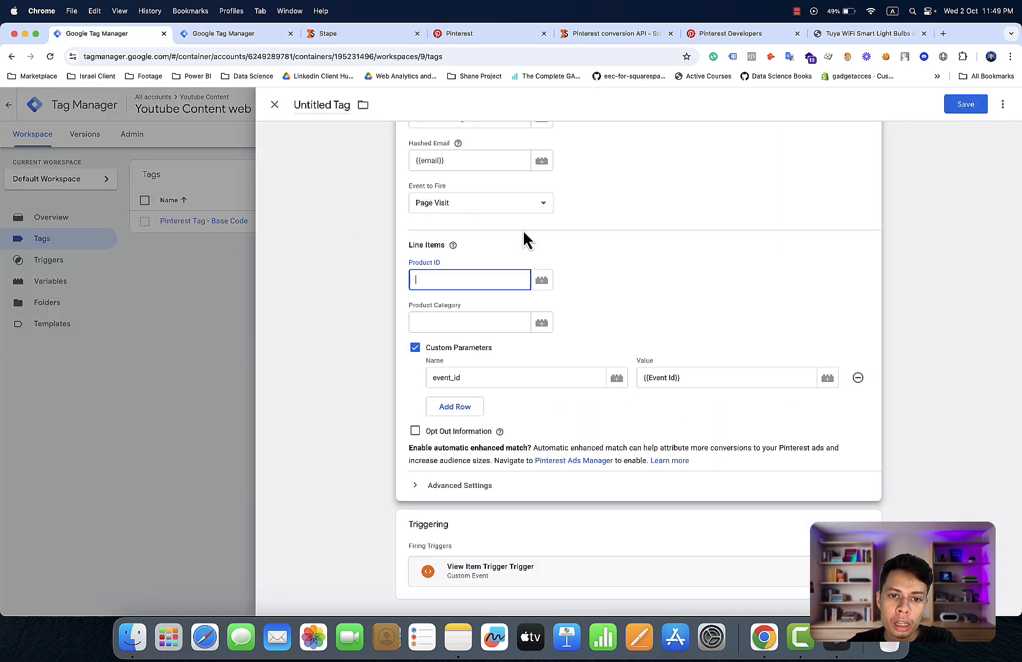
pyautogui.click(837, 38)
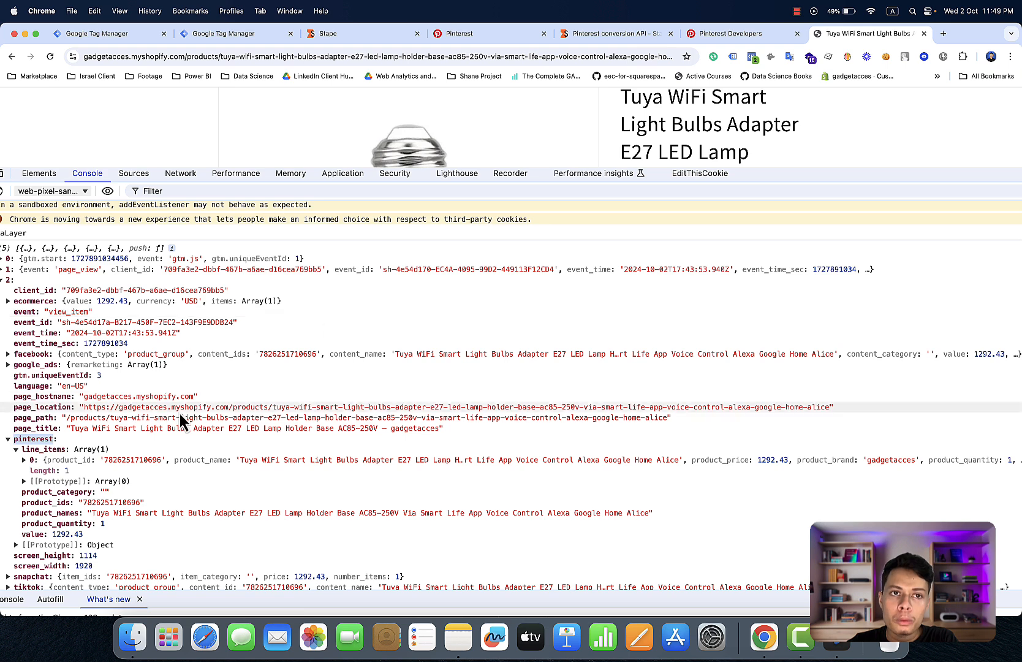
pyautogui.click(110, 32)
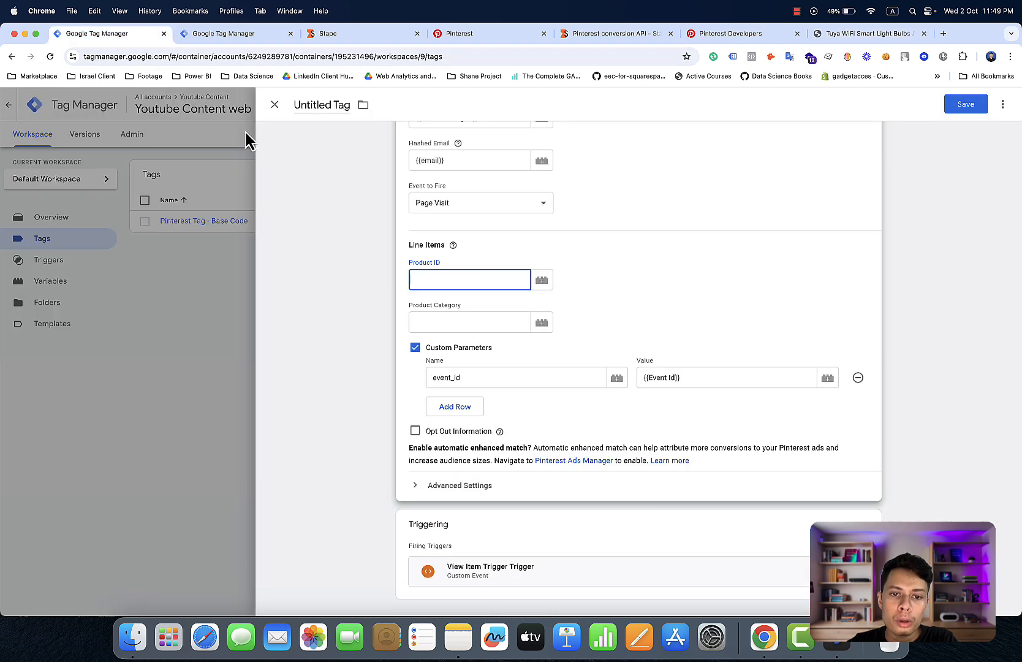
# Step: Start a new Data Layer Variable for the Page Visit tag's Product ID field
pyautogui.click(539, 282)
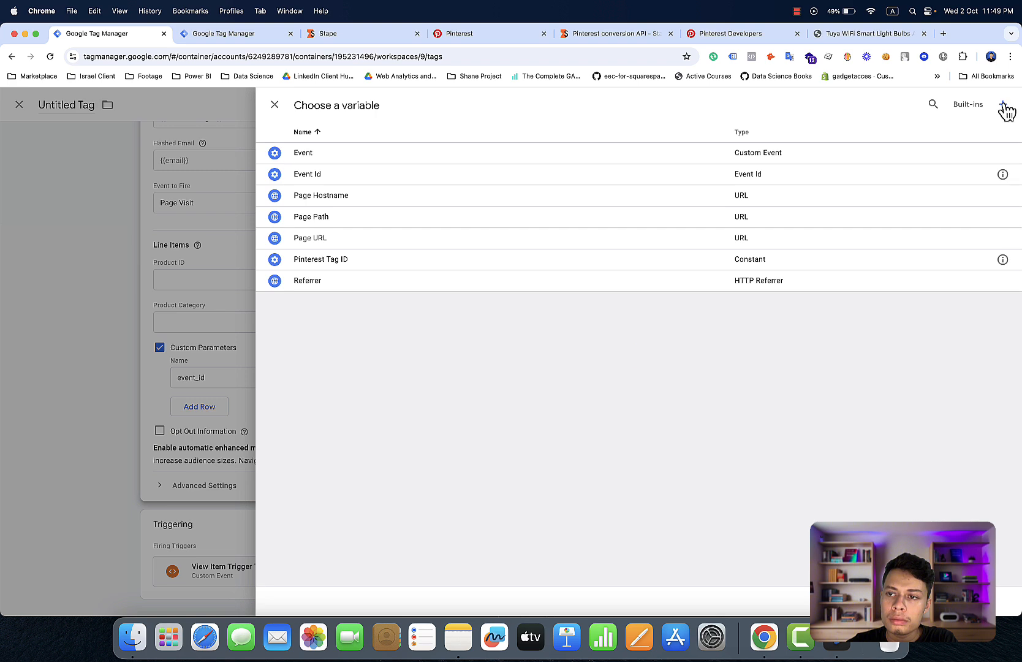
pyautogui.click(1004, 105)
pyautogui.click(832, 197)
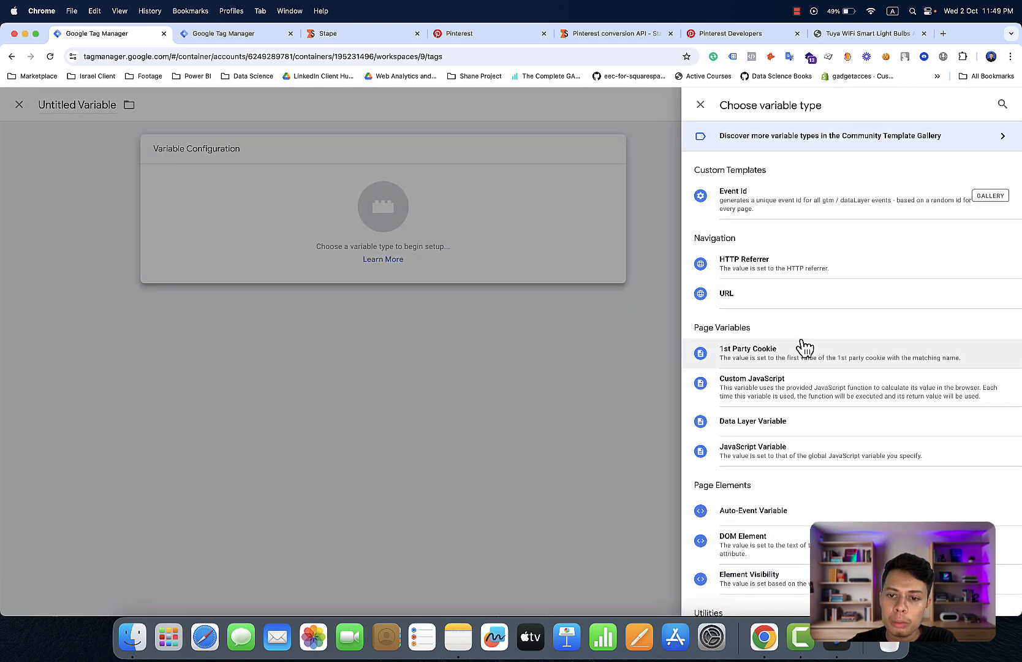
pyautogui.click(776, 422)
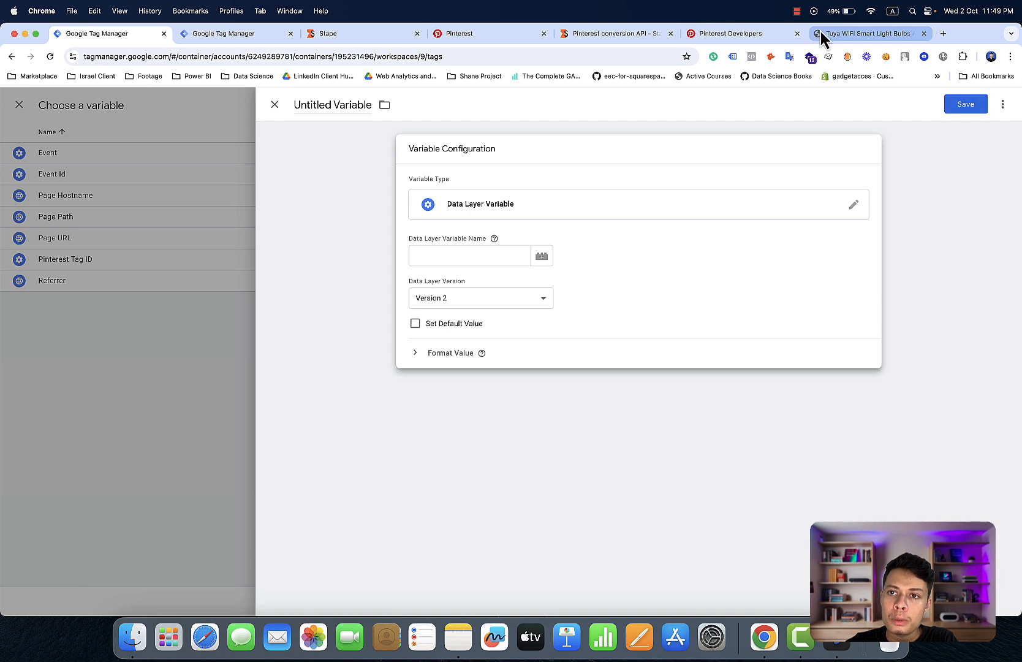
# Step: Copy the pinterest key from the store's data layer output and enter "pinterest." as the start of the Data Layer Variable Name
pyautogui.click(821, 33)
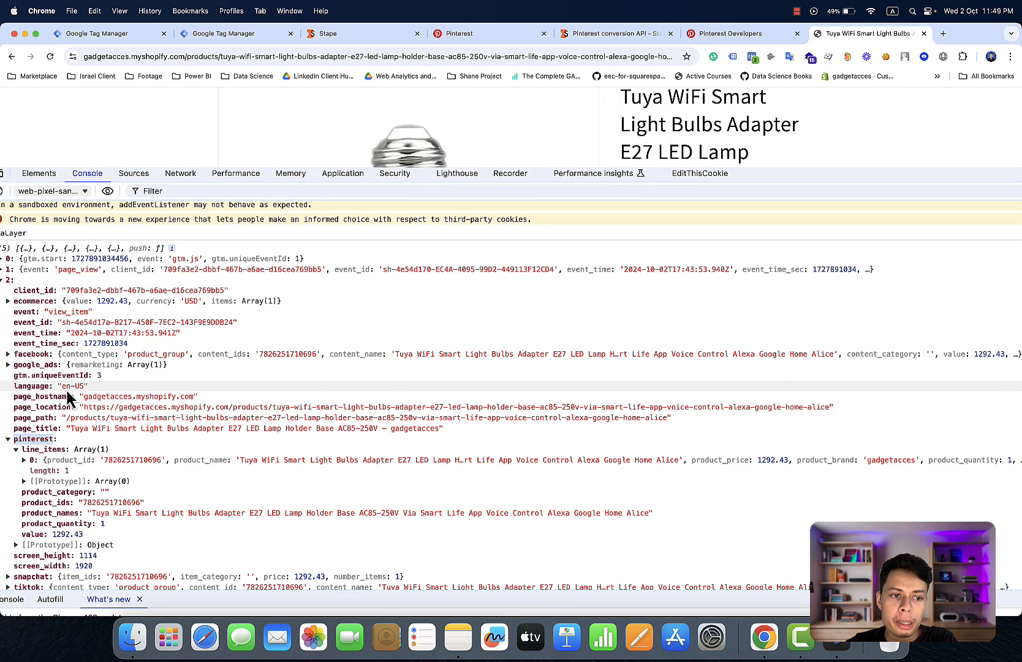
pyautogui.rightClick(43, 442)
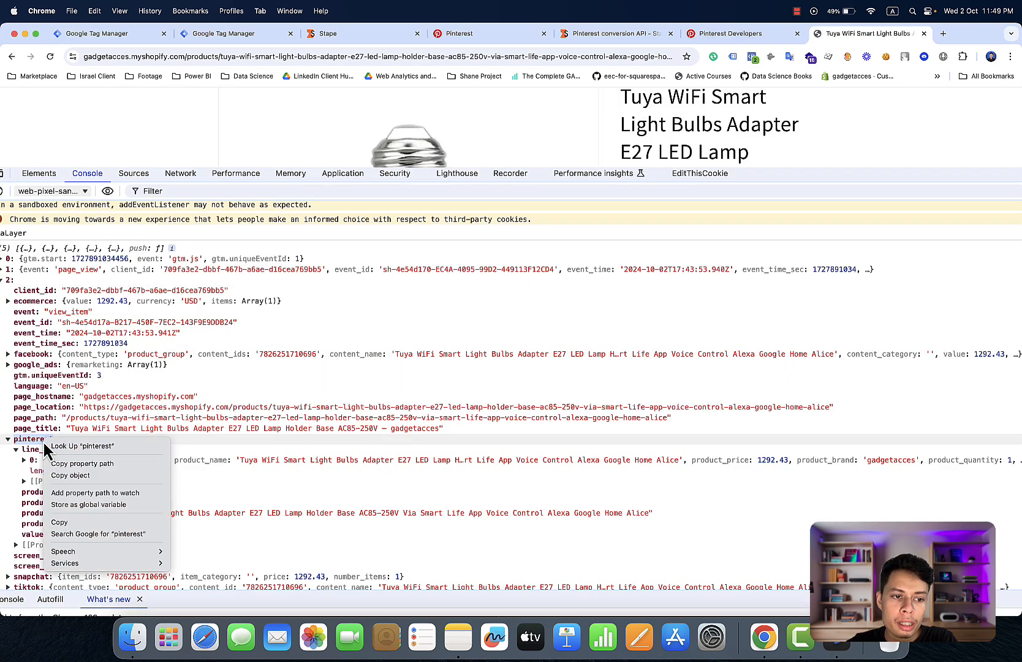
pyautogui.click(73, 521)
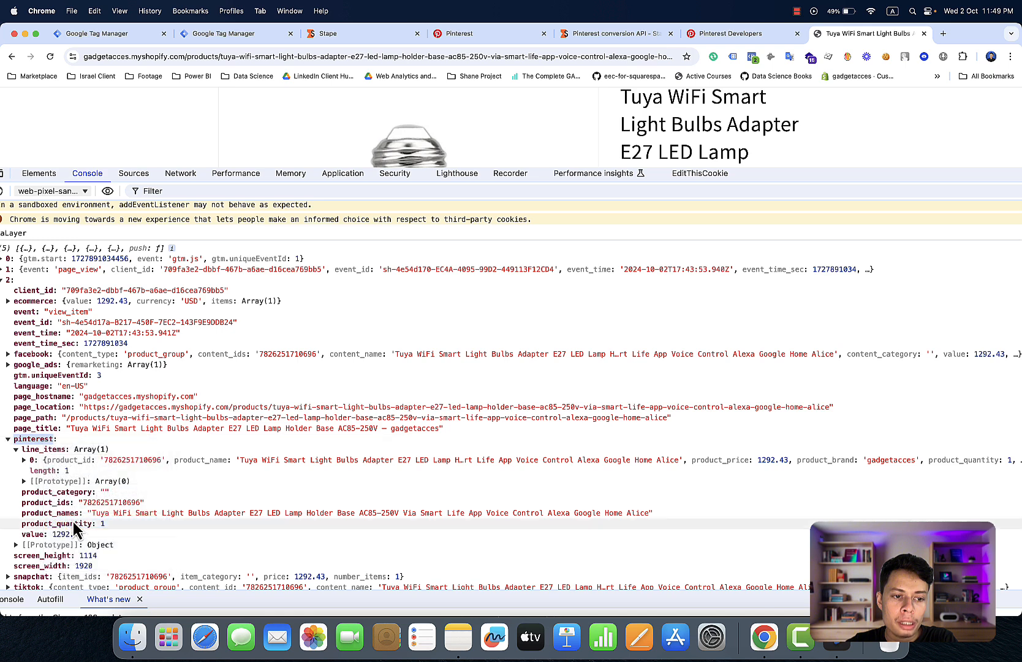
pyautogui.click(110, 37)
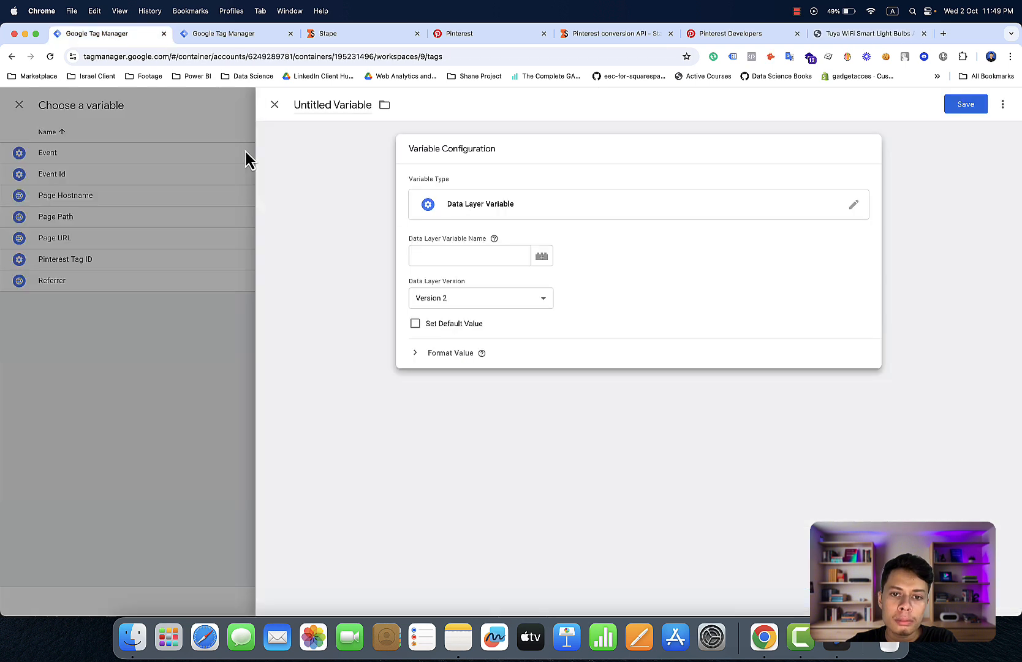
pyautogui.click(423, 255)
pyautogui.rightClick(423, 255)
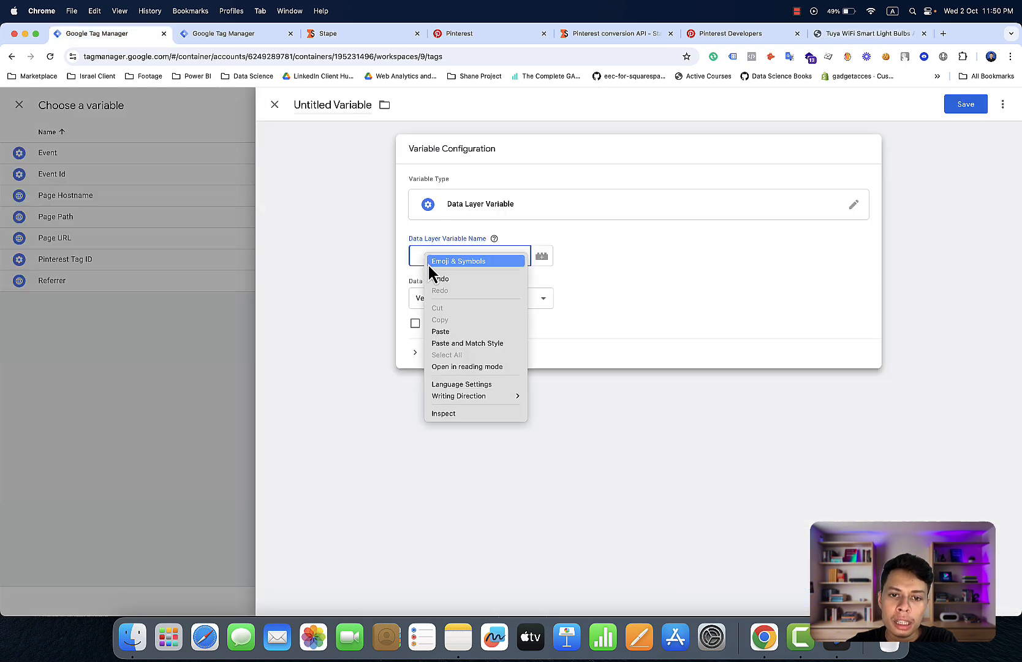
pyautogui.click(445, 329)
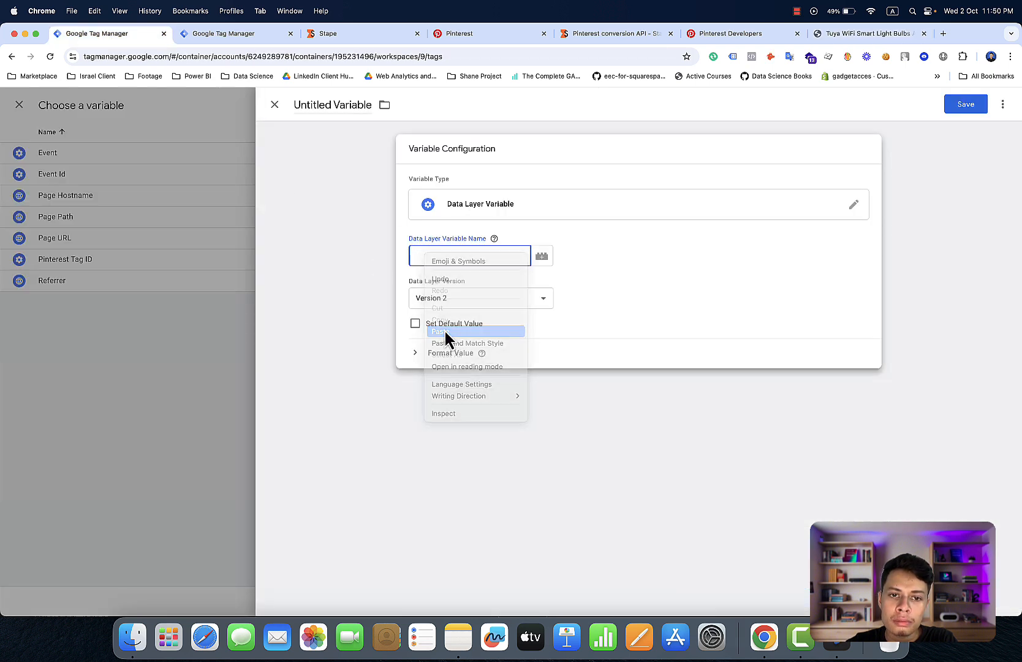
pyautogui.click(410, 256)
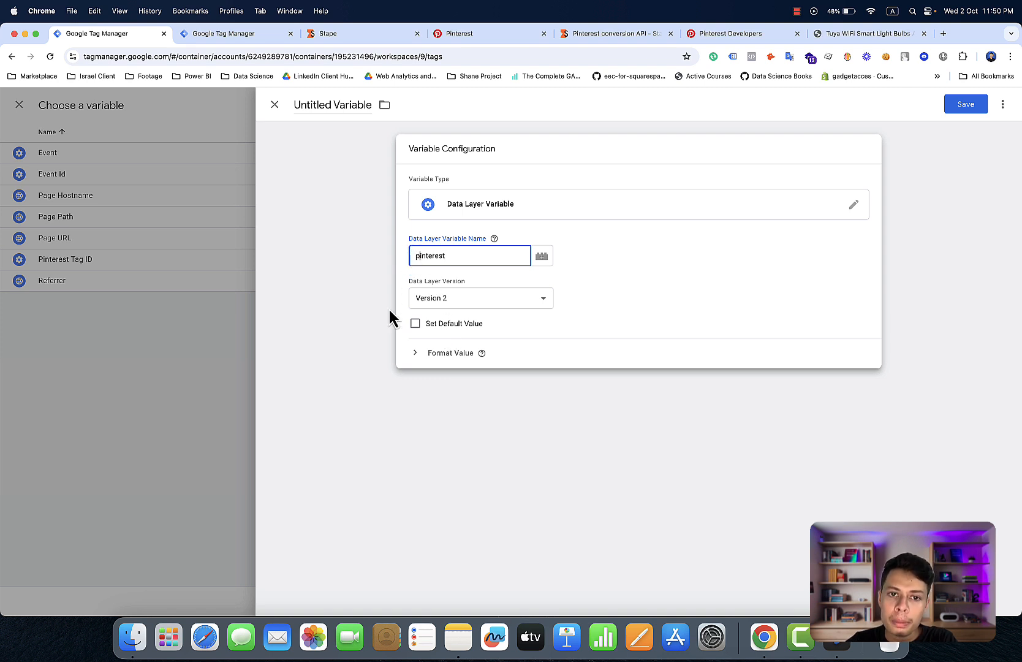
pyautogui.press('Right')
pyautogui.press('Right')
pyautogui.press('Right')
pyautogui.write('.')
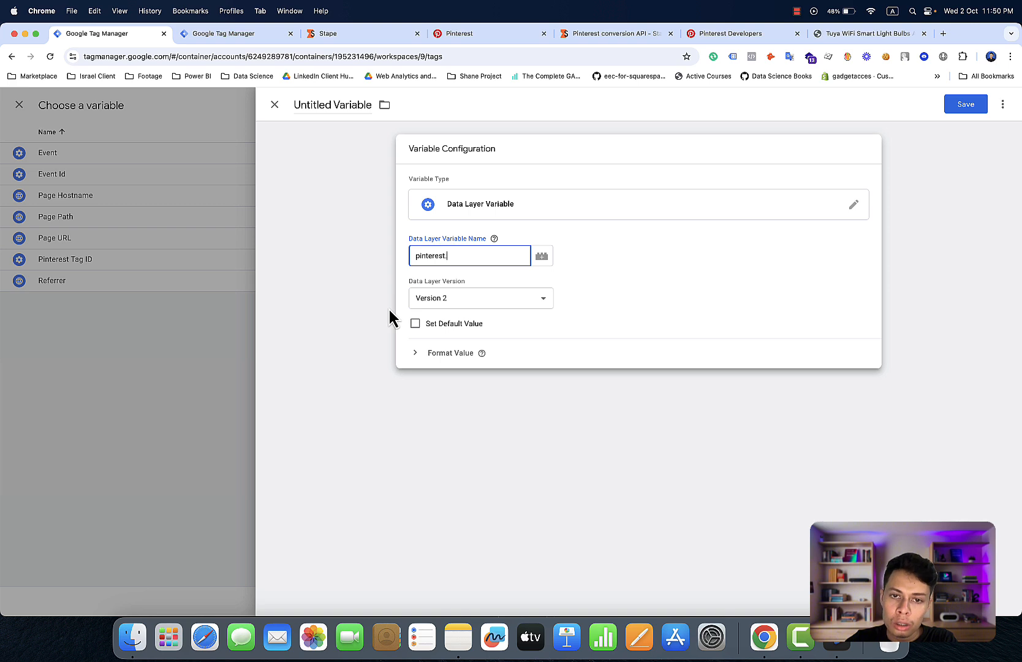
# Step: Copy the product_ids key from the store's data layer output and complete the Data Layer Variable Name as pinterest.product_ids
pyautogui.click(844, 34)
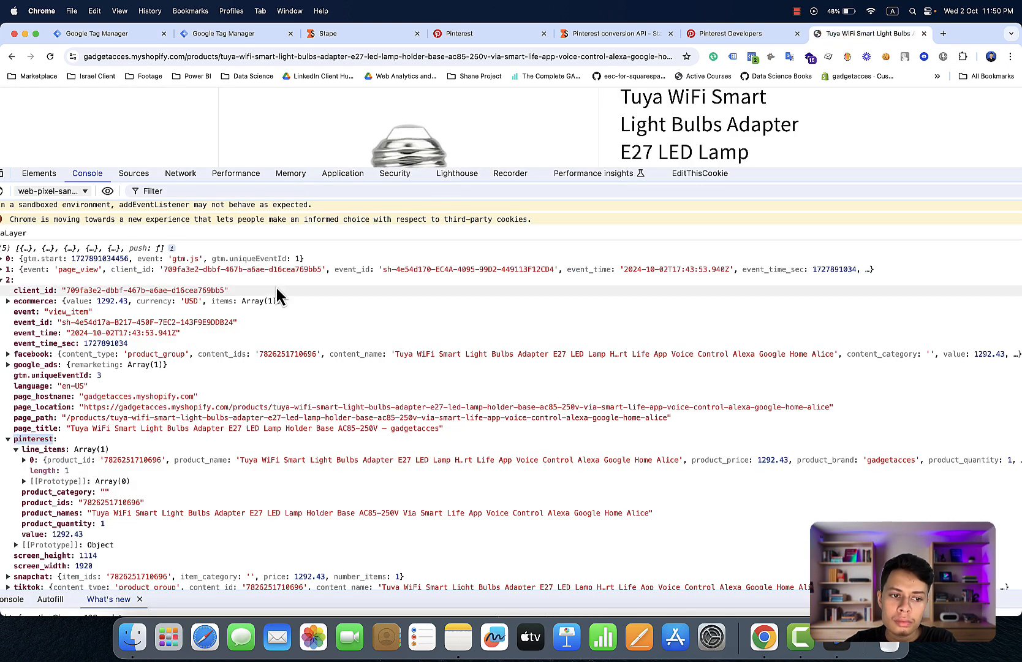
pyautogui.rightClick(53, 503)
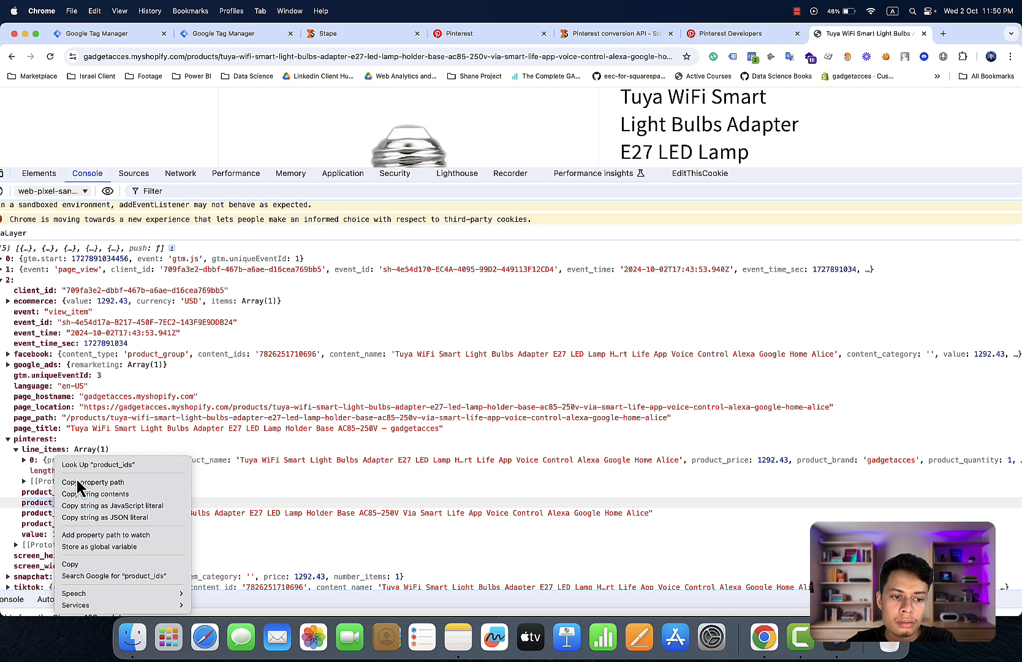
pyautogui.click(82, 564)
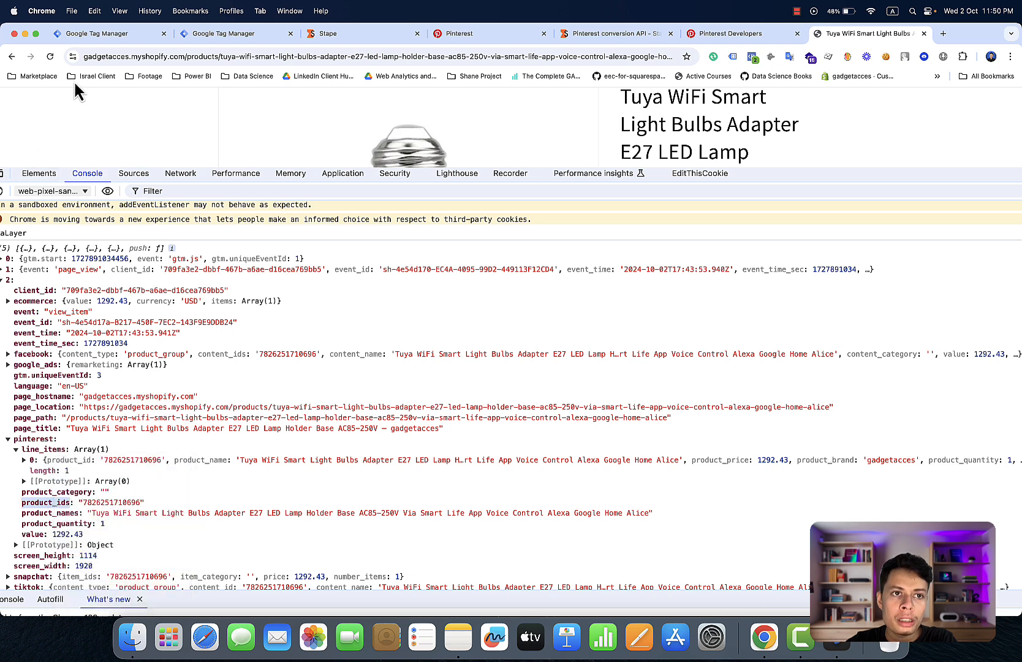
pyautogui.click(110, 36)
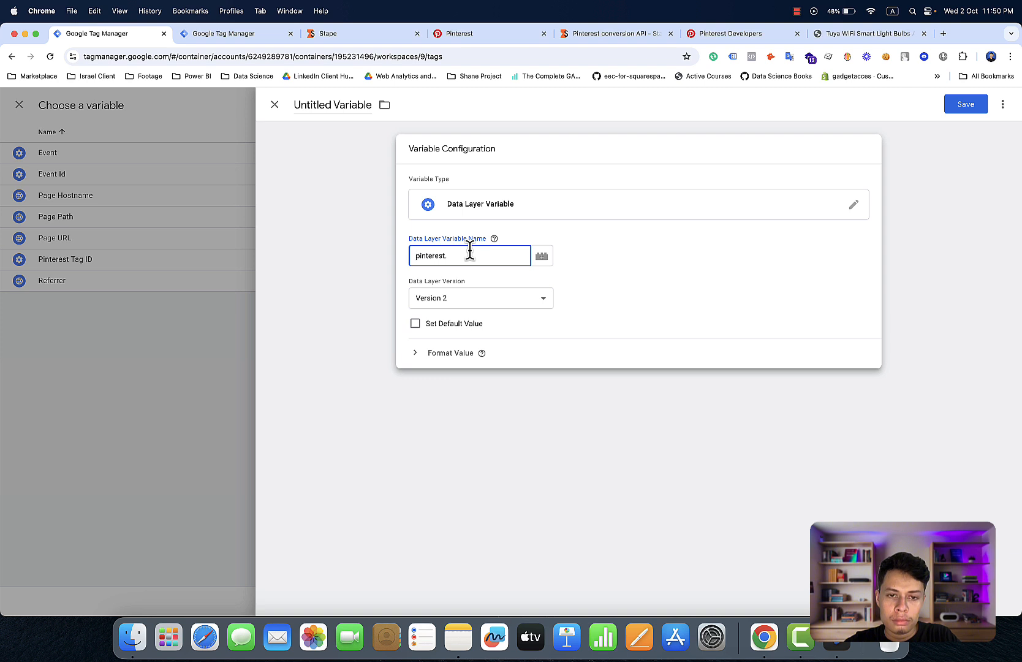
pyautogui.press('super+v')
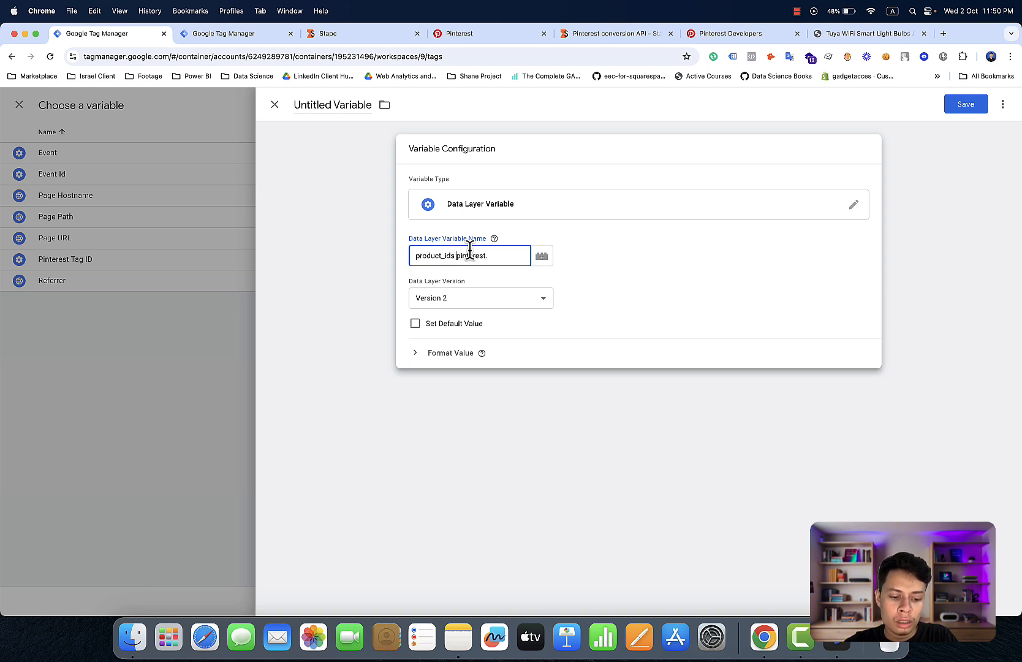
pyautogui.press('super+z')
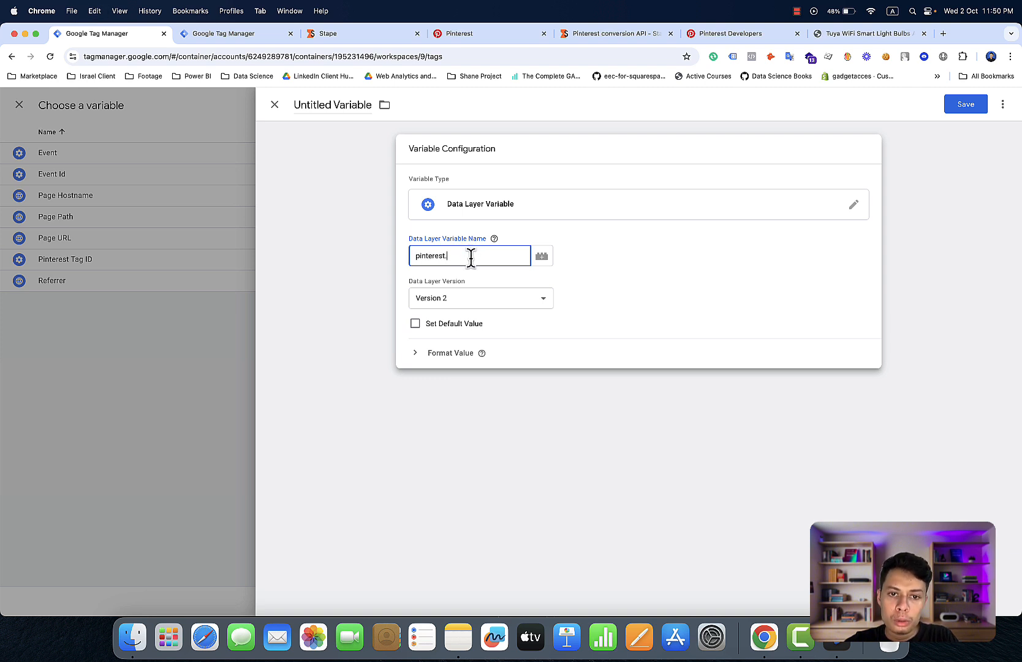
pyautogui.press('super+v')
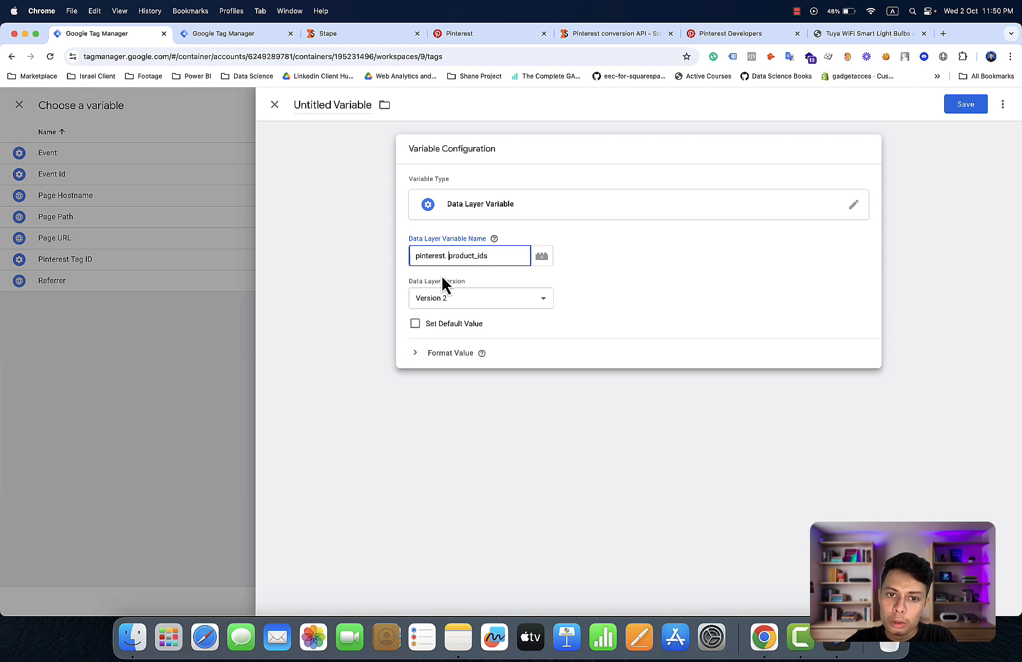
pyautogui.press('BackSpace')
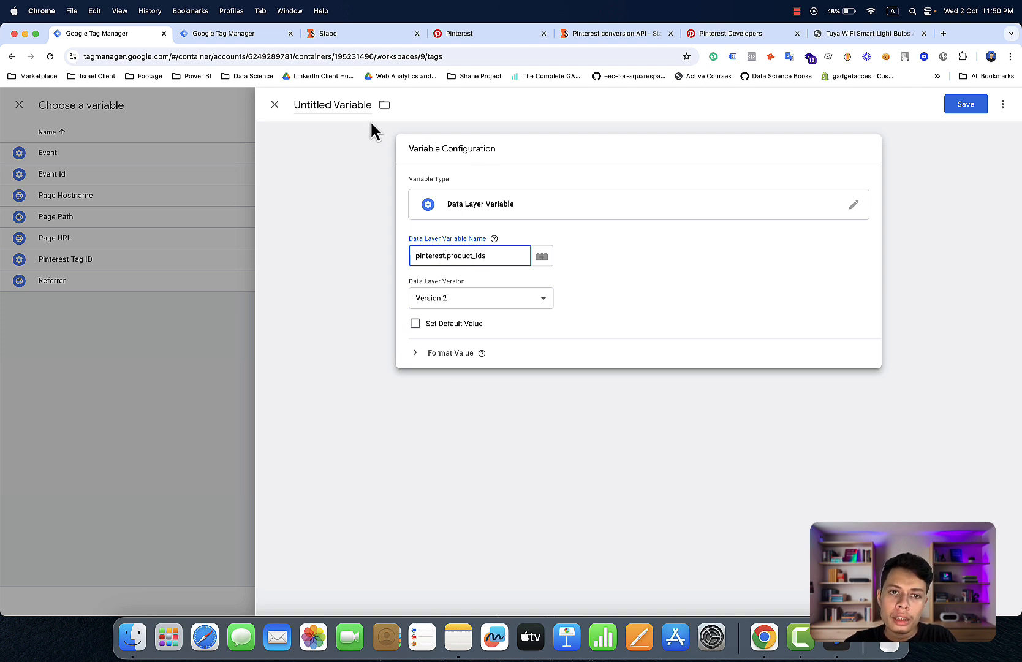
# Step: Name the data layer variable Product Id and try to save it
pyautogui.click(362, 107)
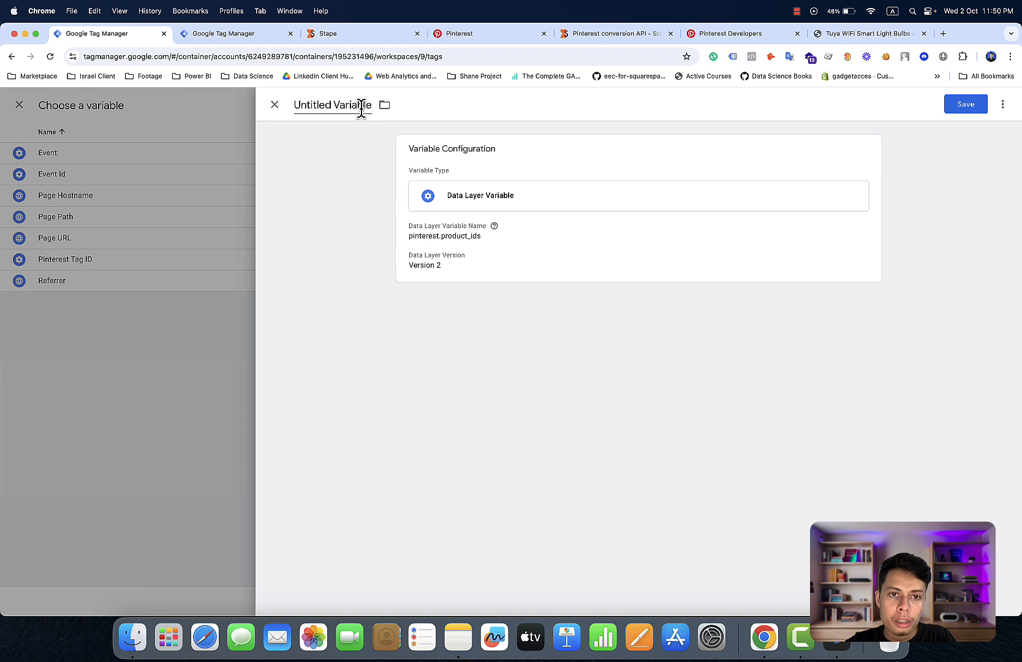
pyautogui.tripleClick(362, 107)
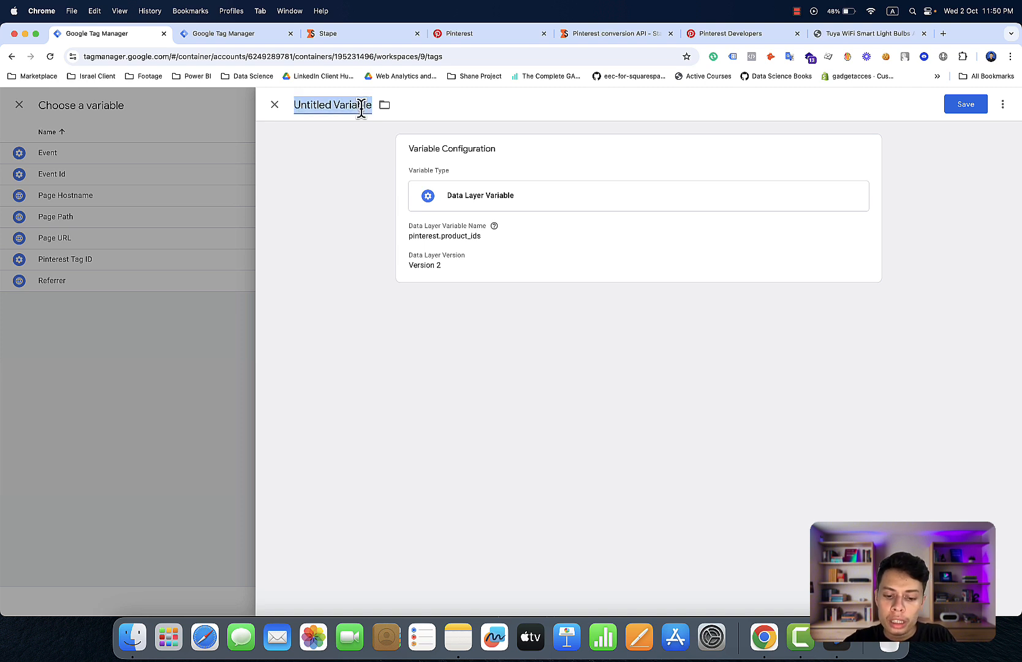
pyautogui.write('Pr')
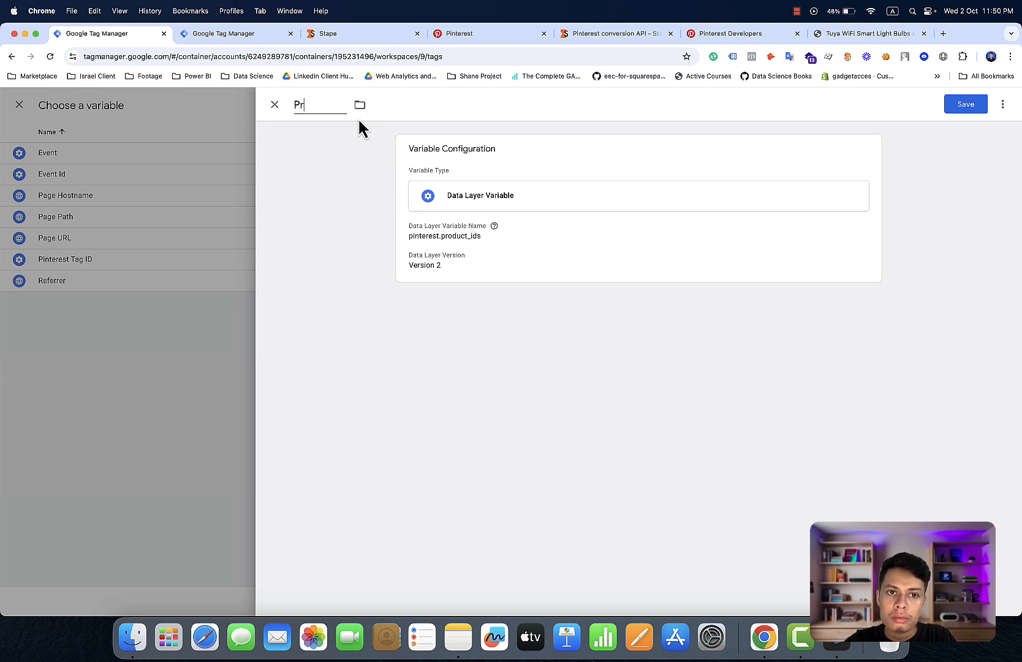
pyautogui.write('oduct')
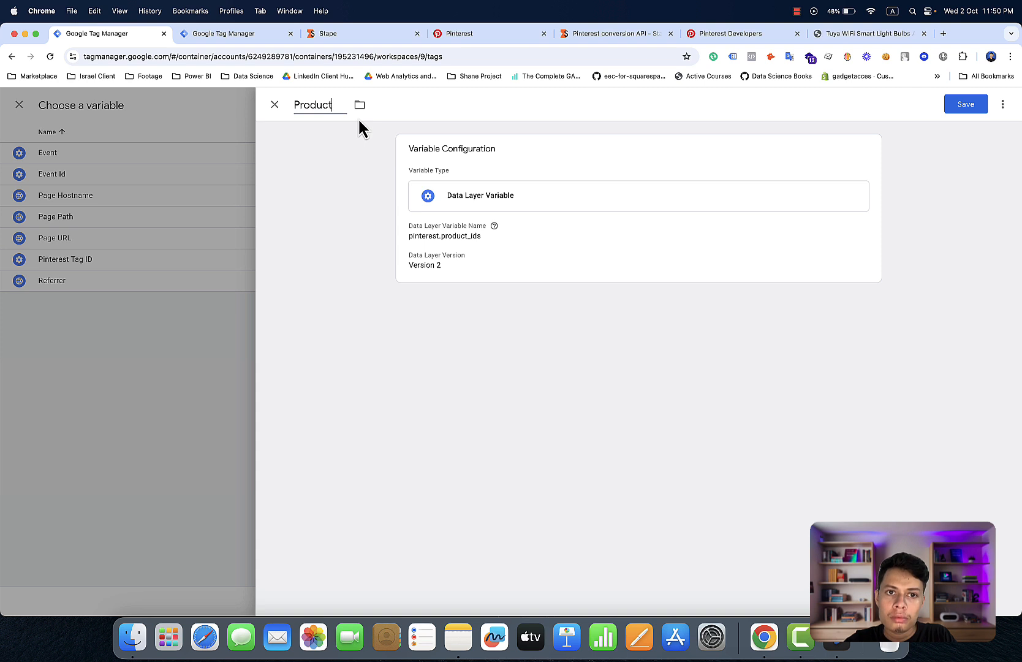
pyautogui.write(' Id')
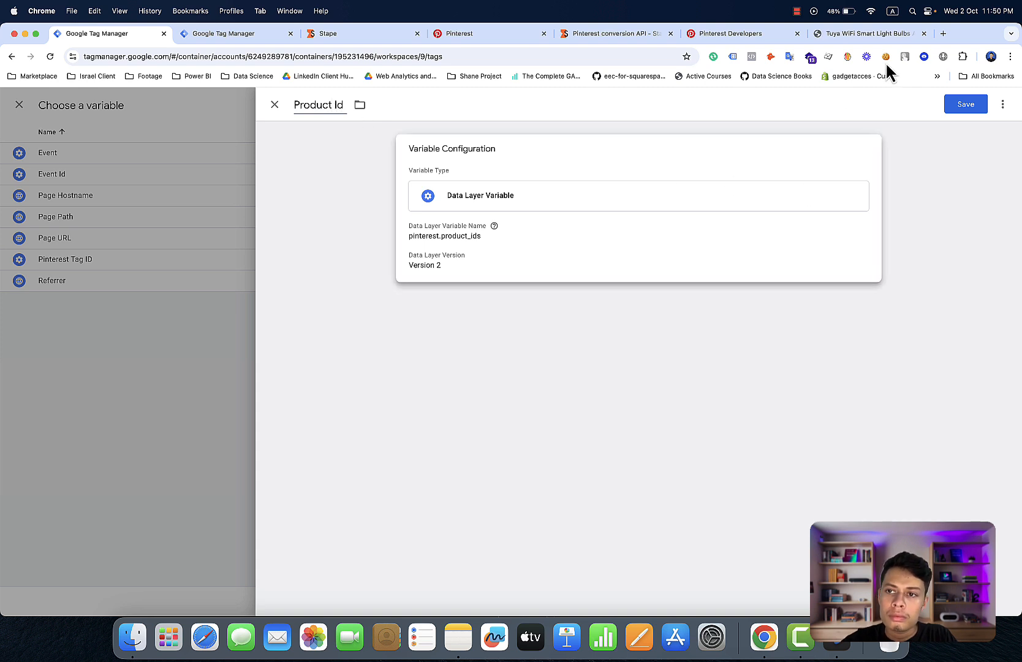
pyautogui.click(954, 104)
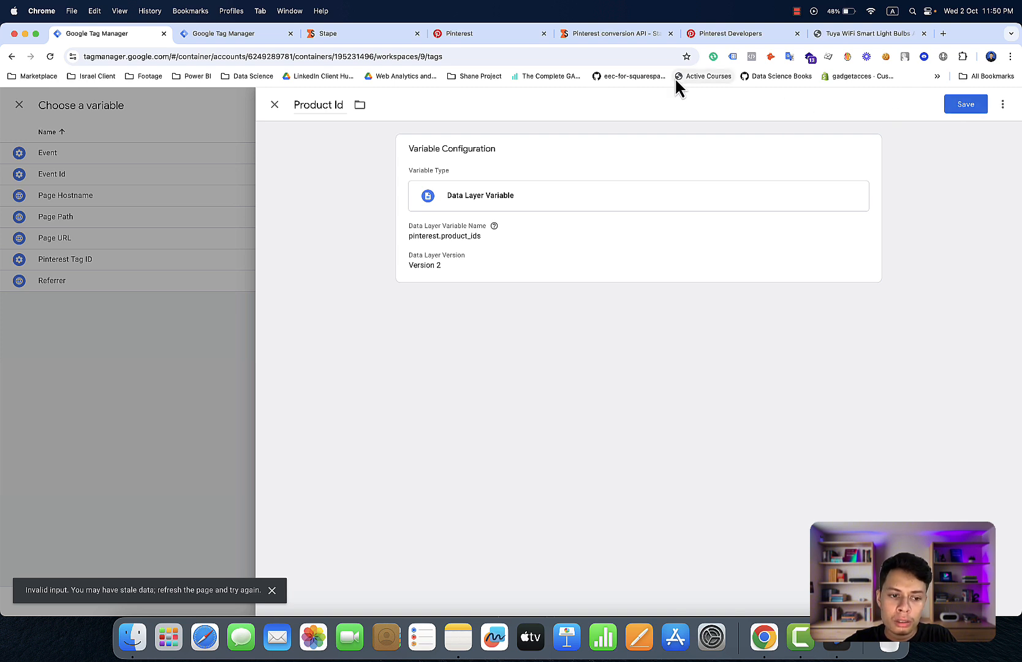
pyautogui.click(566, 256)
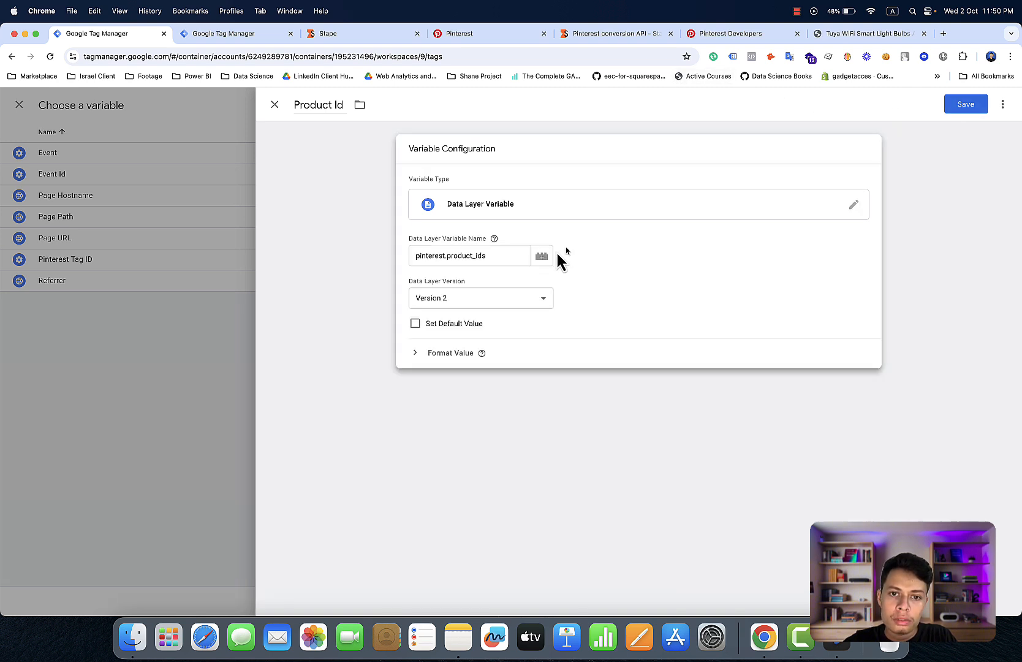
# Step: Copy the Data Layer Variable Name pinterest.product_ids and reload the Tag Manager workspace, discarding the unsaved changes
pyautogui.click(514, 256)
pyautogui.moveTo(514, 257); pyautogui.dragTo(398, 253)
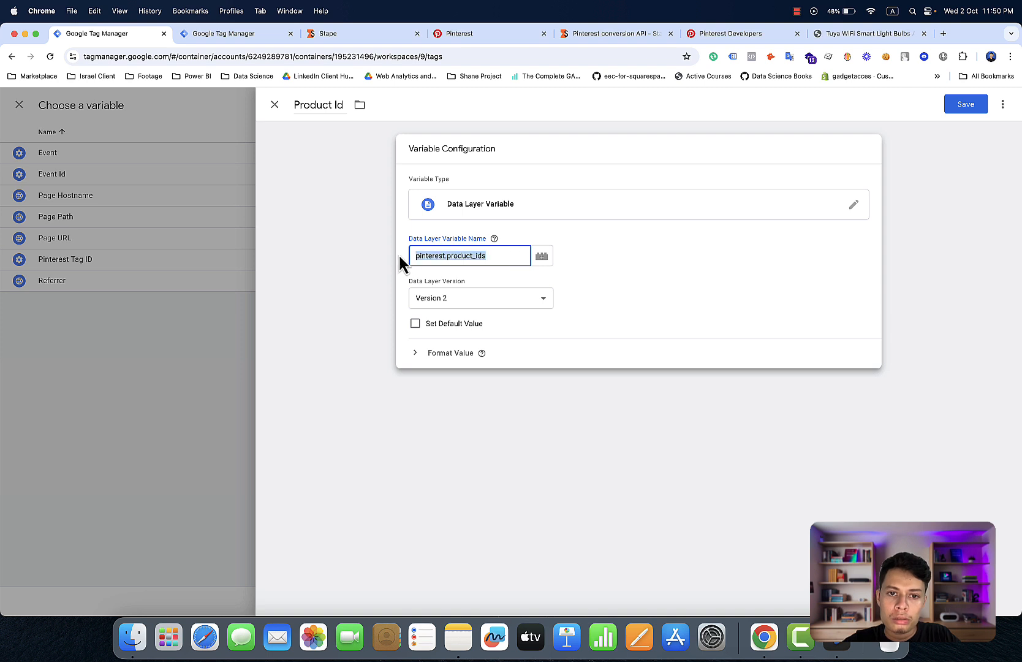
pyautogui.rightClick(434, 255)
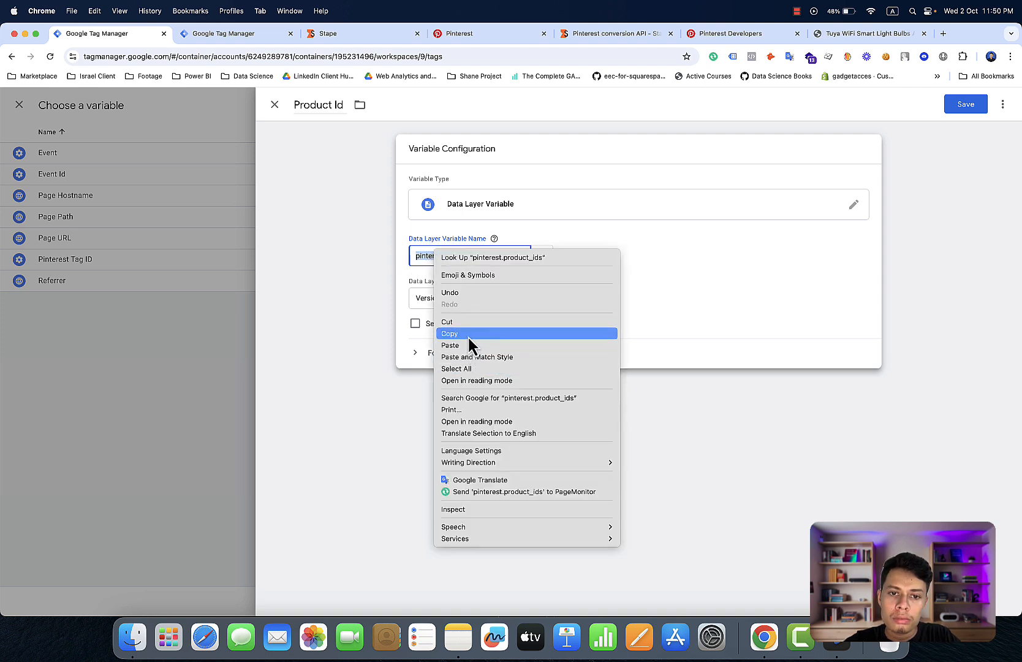
pyautogui.click(449, 334)
pyautogui.click(50, 55)
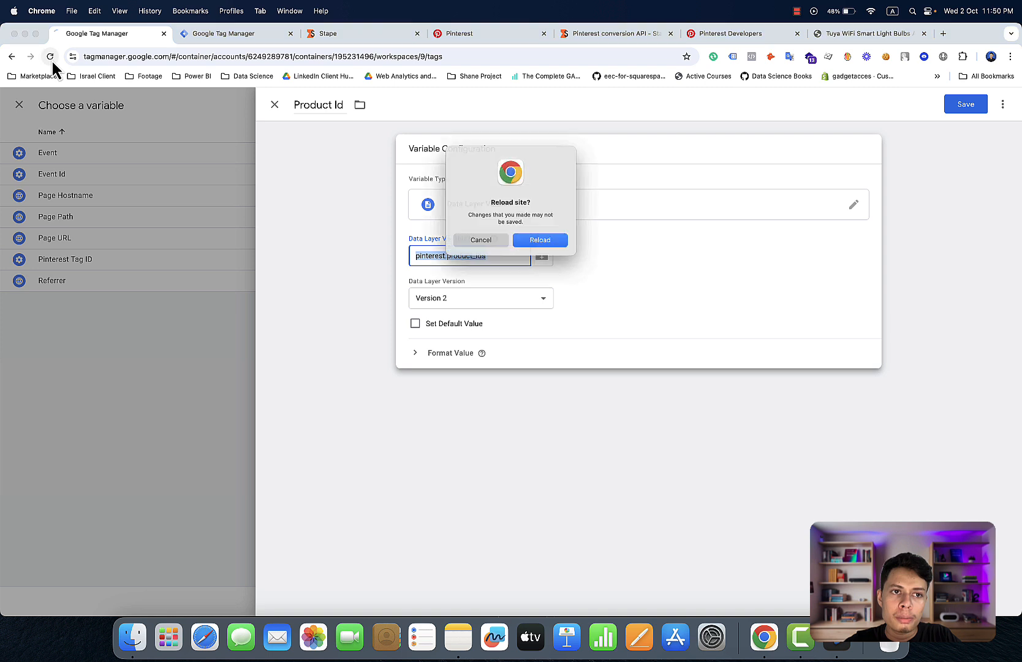
pyautogui.click(543, 242)
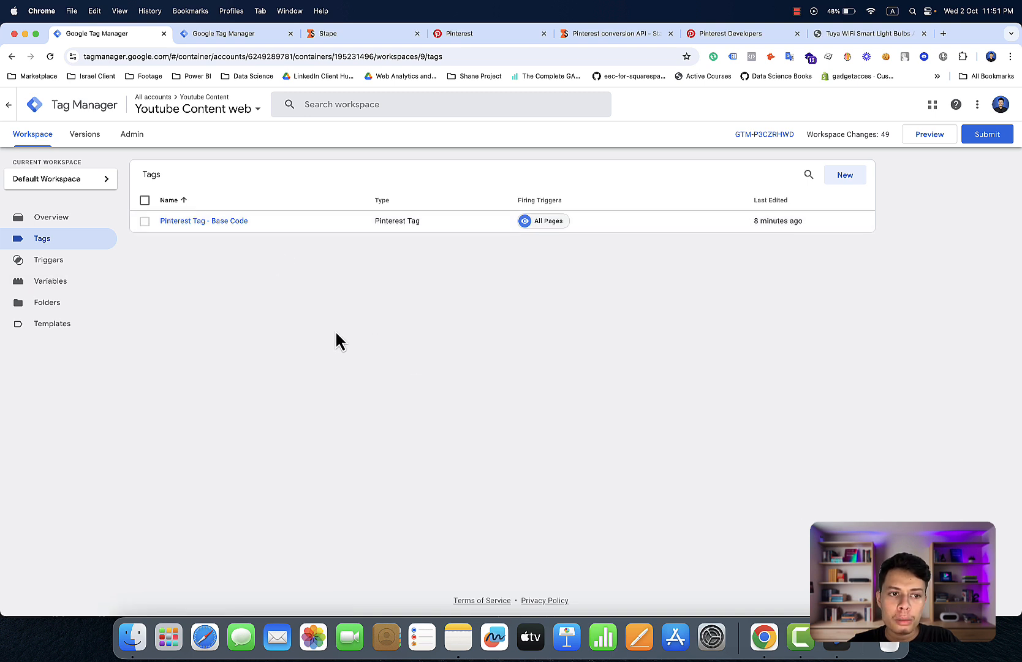
# Step: Create a new user-defined Data Layer Variable with pinterest.product_ids as its Data Layer Variable Name
pyautogui.click(82, 286)
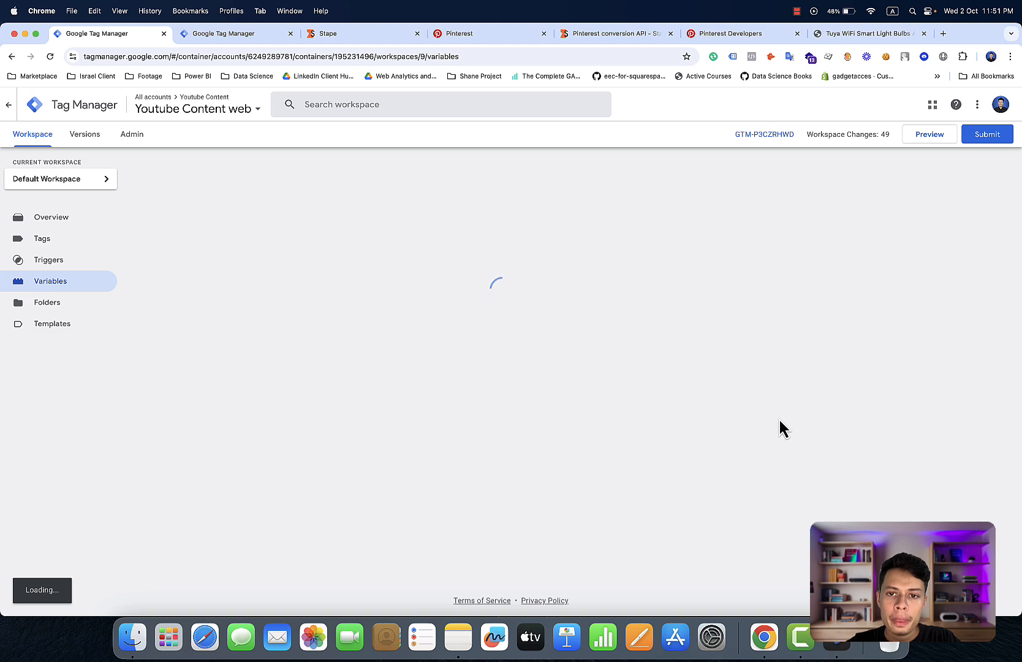
pyautogui.click(858, 338)
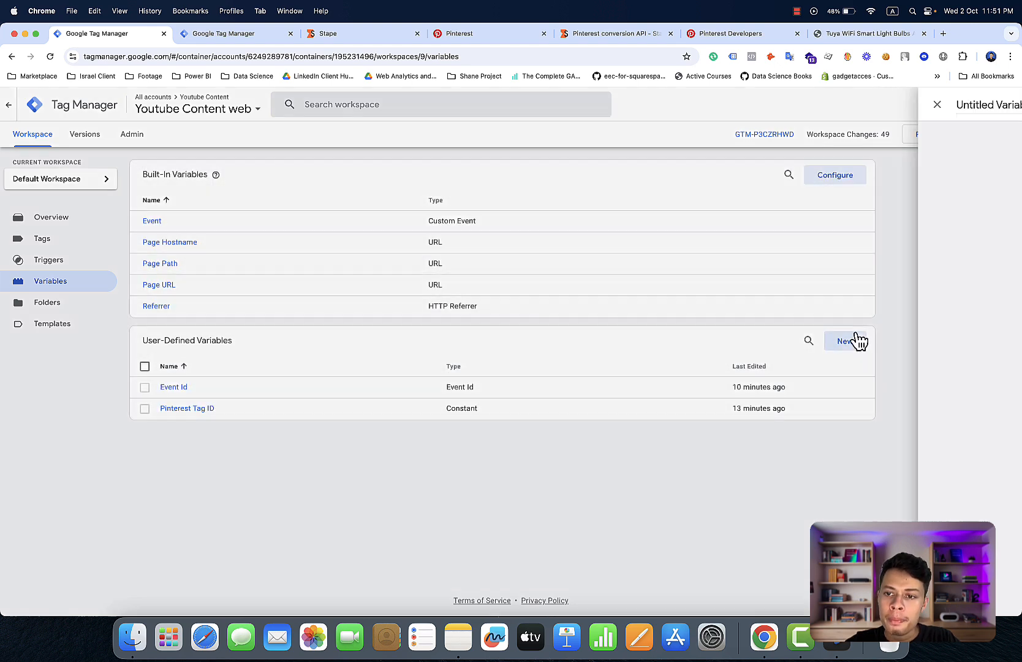
pyautogui.click(829, 248)
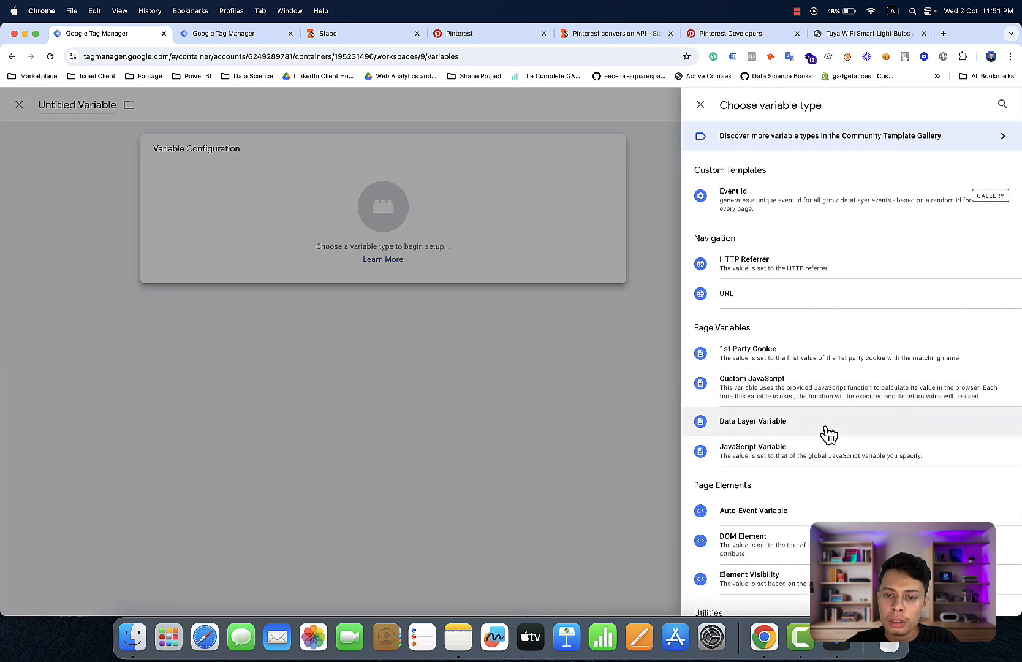
pyautogui.click(820, 428)
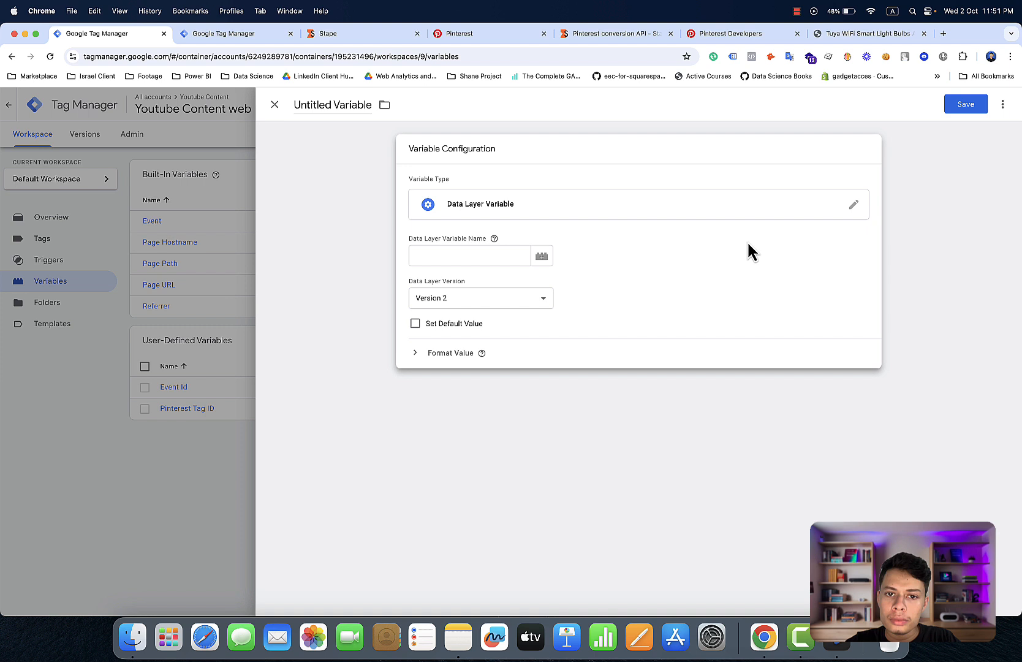
pyautogui.click(497, 251)
pyautogui.press('super+v')
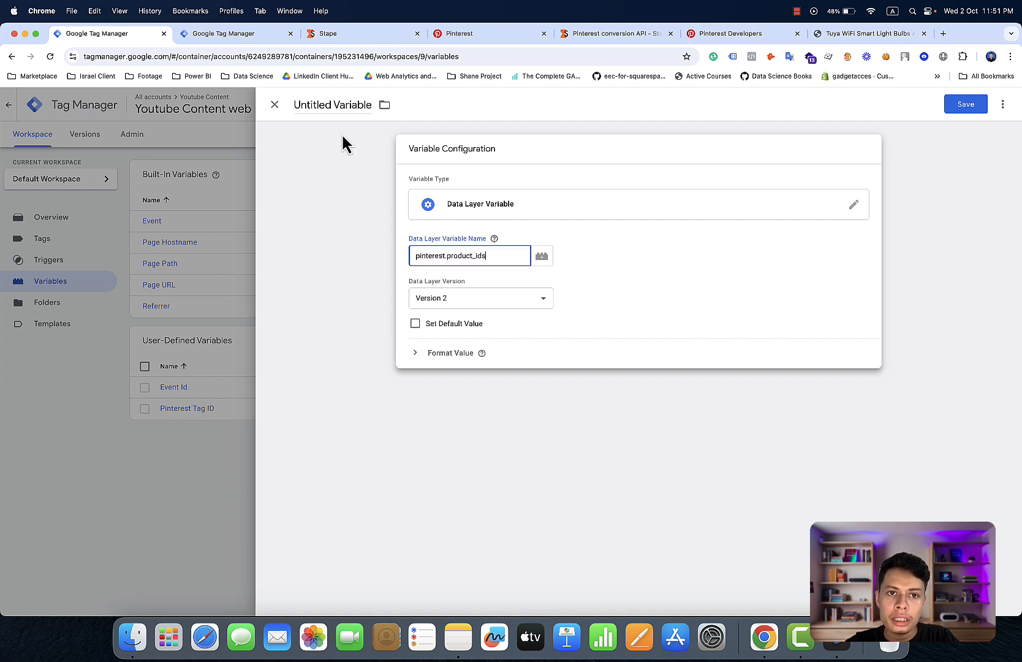
# Step: Replace the untitled data layer variable's title with a name beginning with Product
pyautogui.click(330, 109)
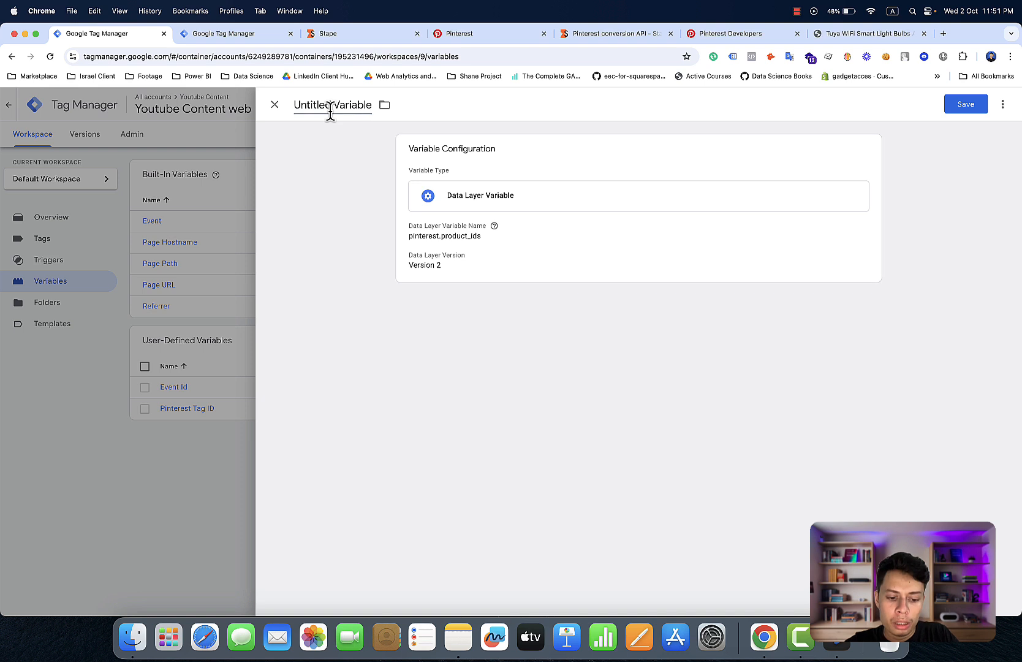
pyautogui.press('super+a')
pyautogui.write('Produ')
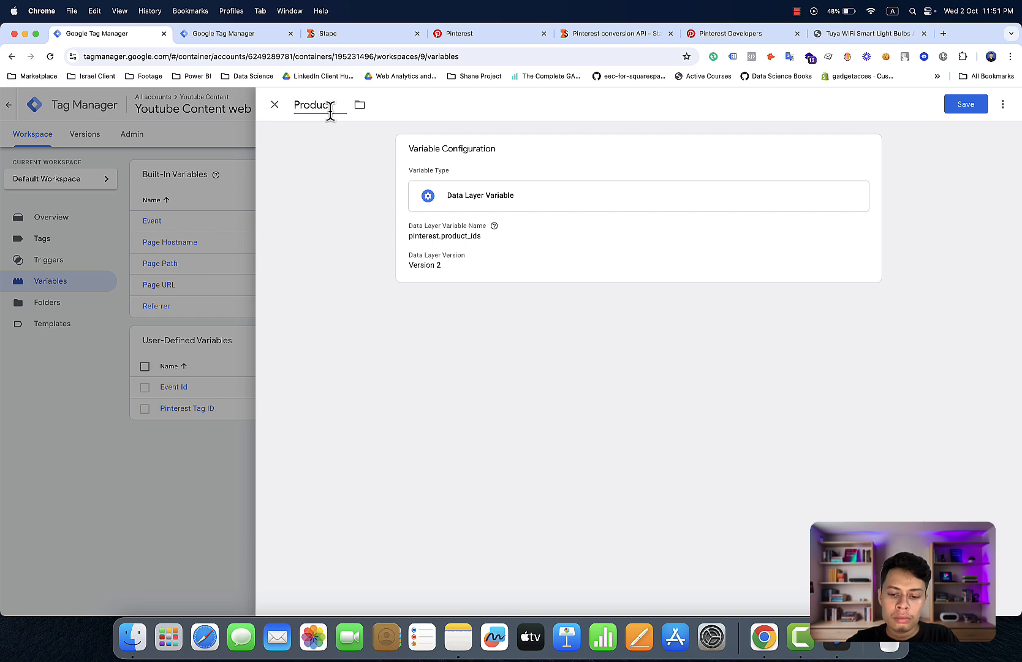
# Step: Name the pinterest.product_ids data layer variable "Product id" and save it
pyautogui.write('ct id')
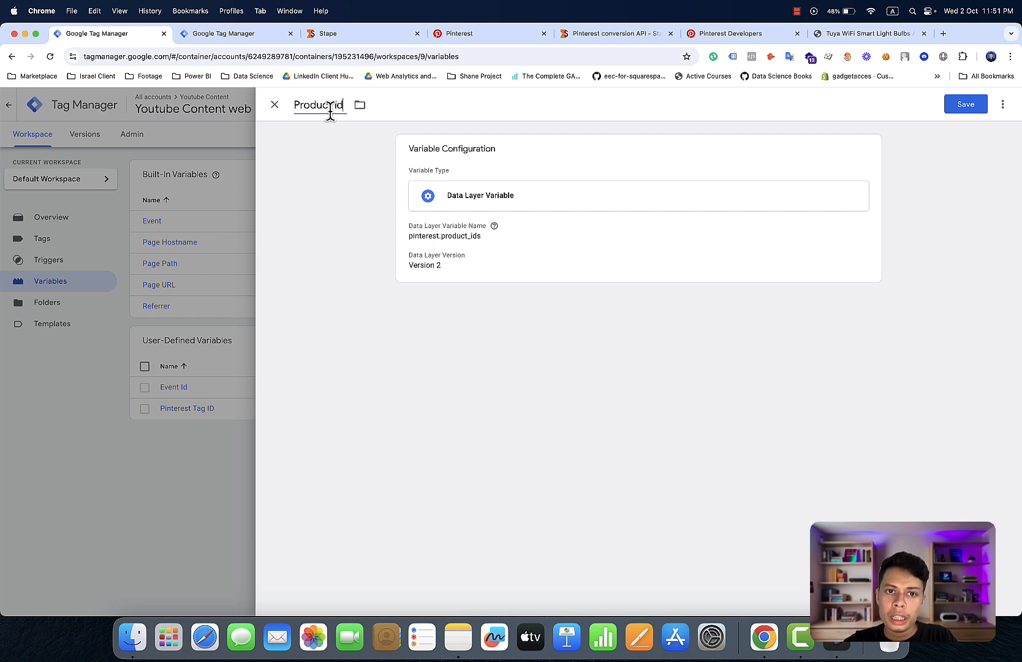
pyautogui.click(964, 105)
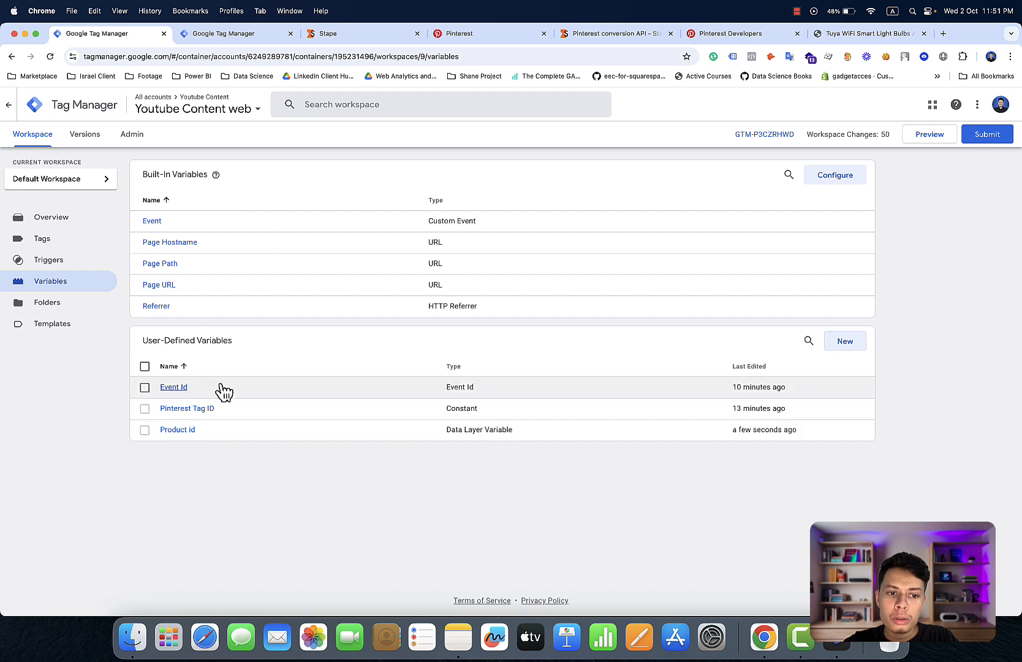
# Step: Duplicate the Product id variable, set the copy's data layer variable name to pinterest.product_category, and check the key in the store page's console
pyautogui.click(187, 431)
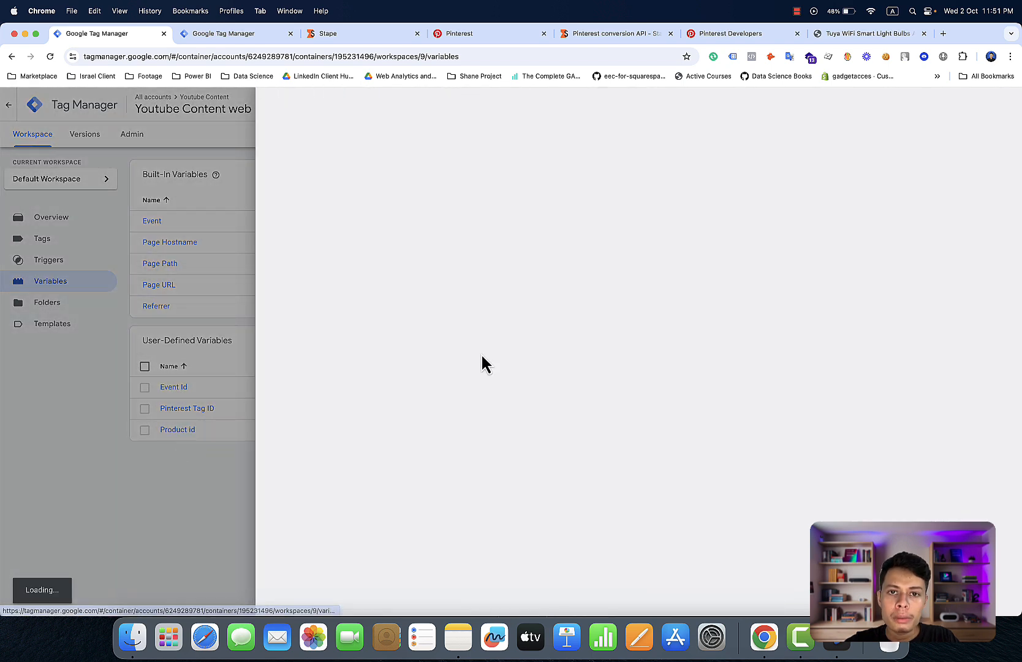
pyautogui.click(1003, 104)
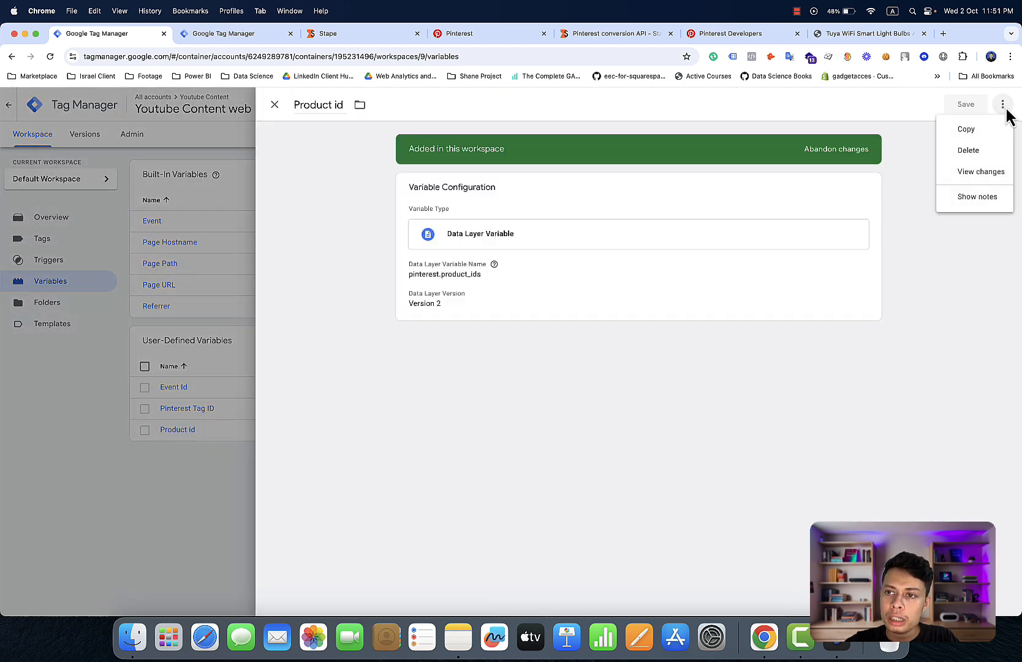
pyautogui.click(966, 130)
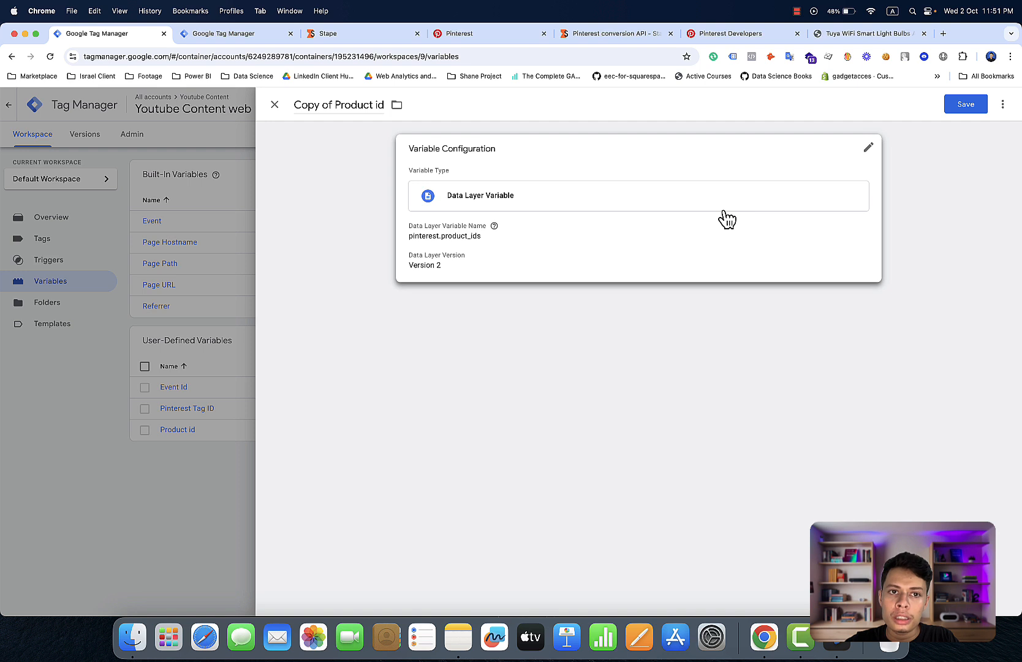
pyautogui.click(695, 244)
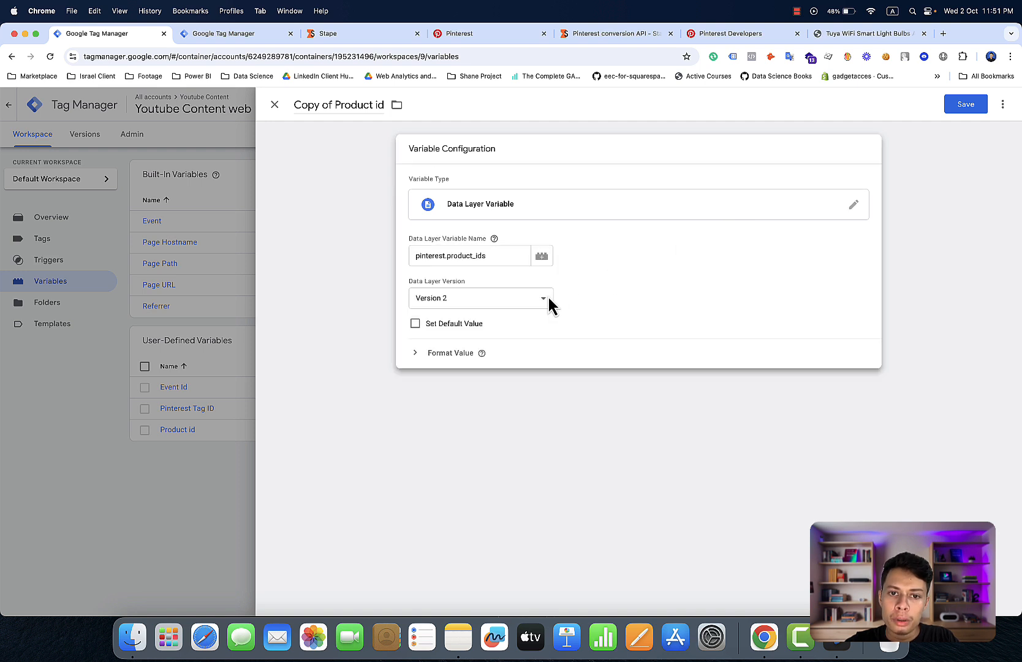
pyautogui.click(513, 257)
pyautogui.press('BackSpace')
pyautogui.press('BackSpace')
pyautogui.press('BackSpace')
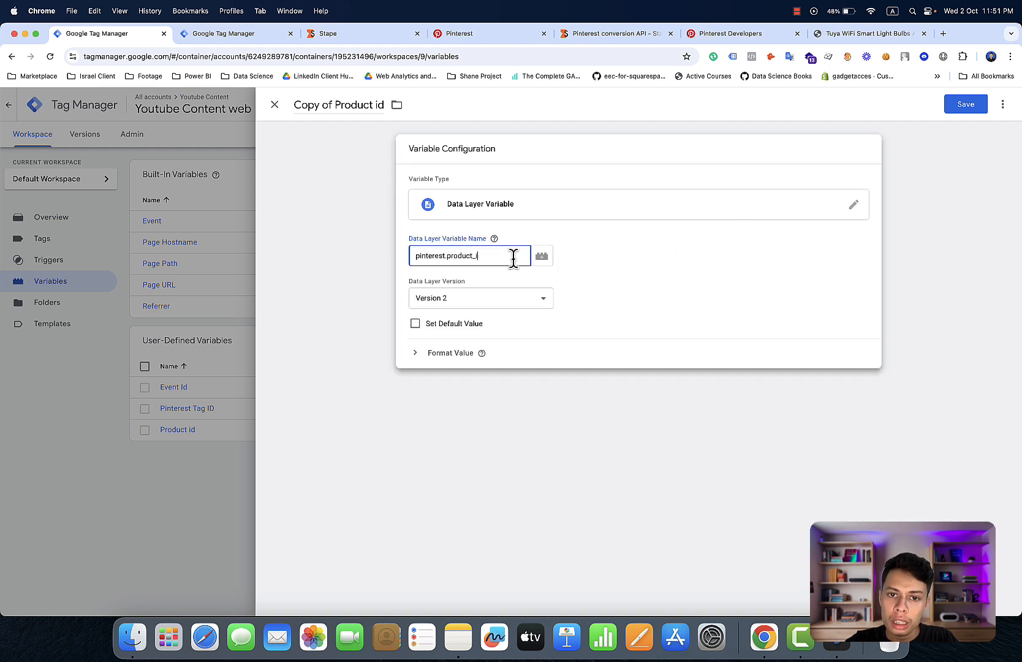
pyautogui.write('ca')
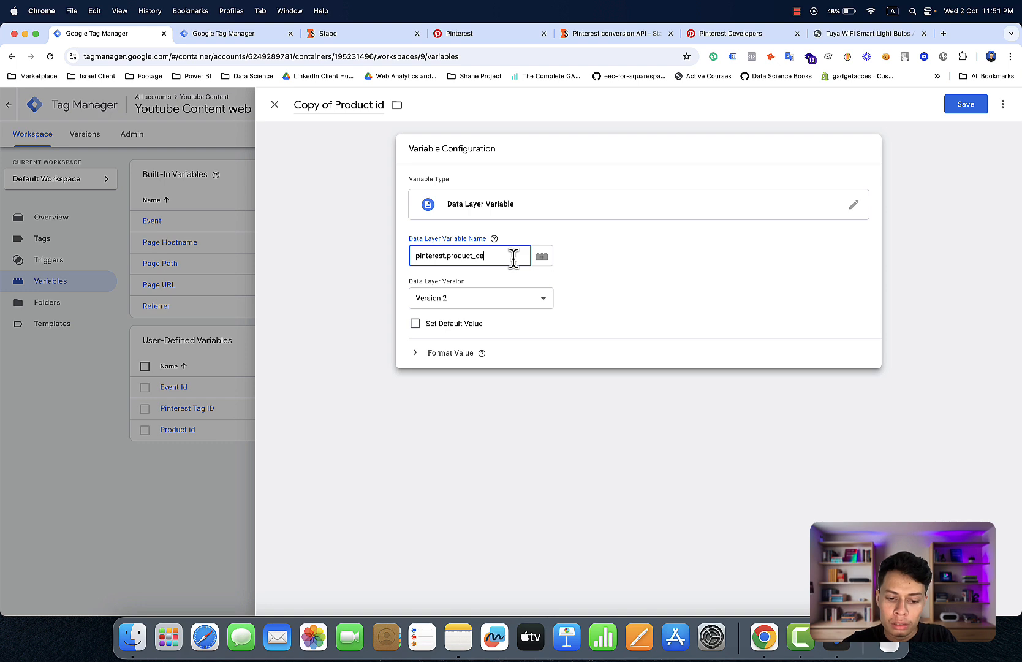
pyautogui.write('tegory')
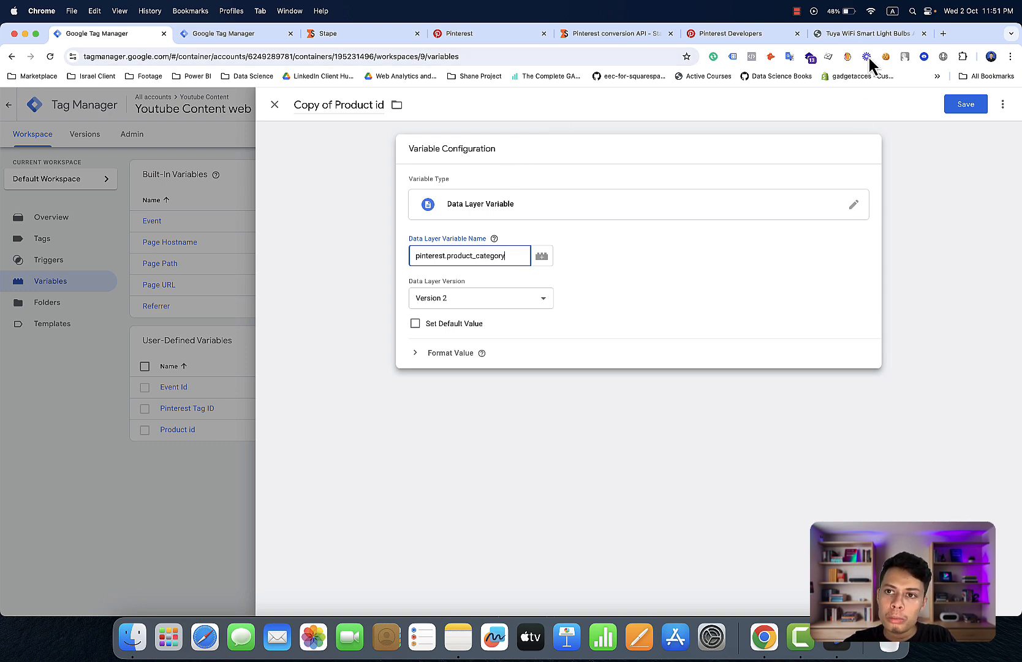
pyautogui.click(869, 33)
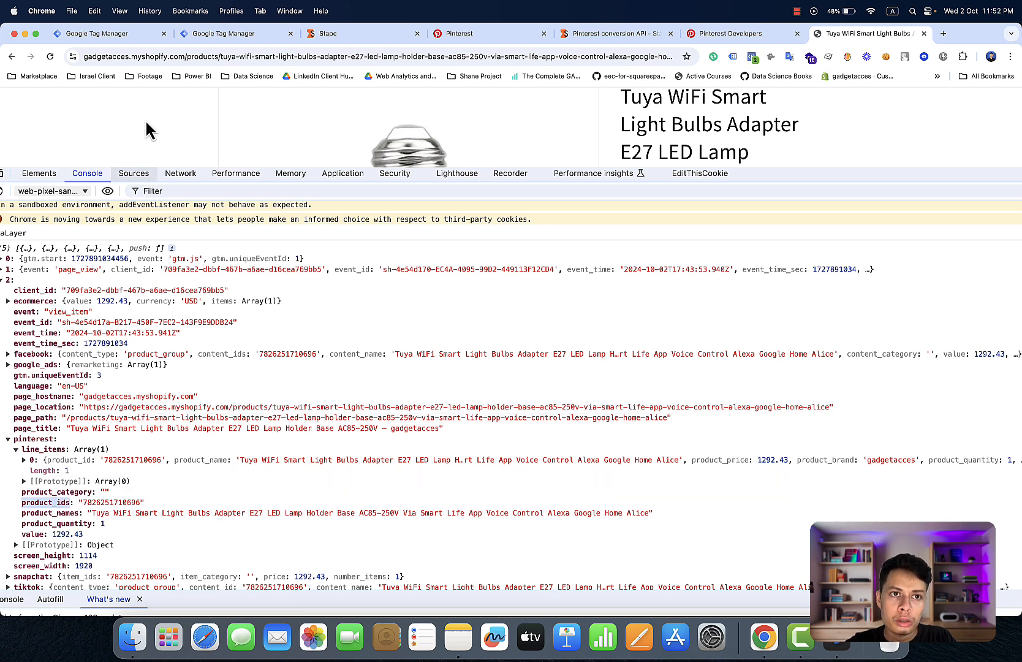
pyautogui.click(147, 33)
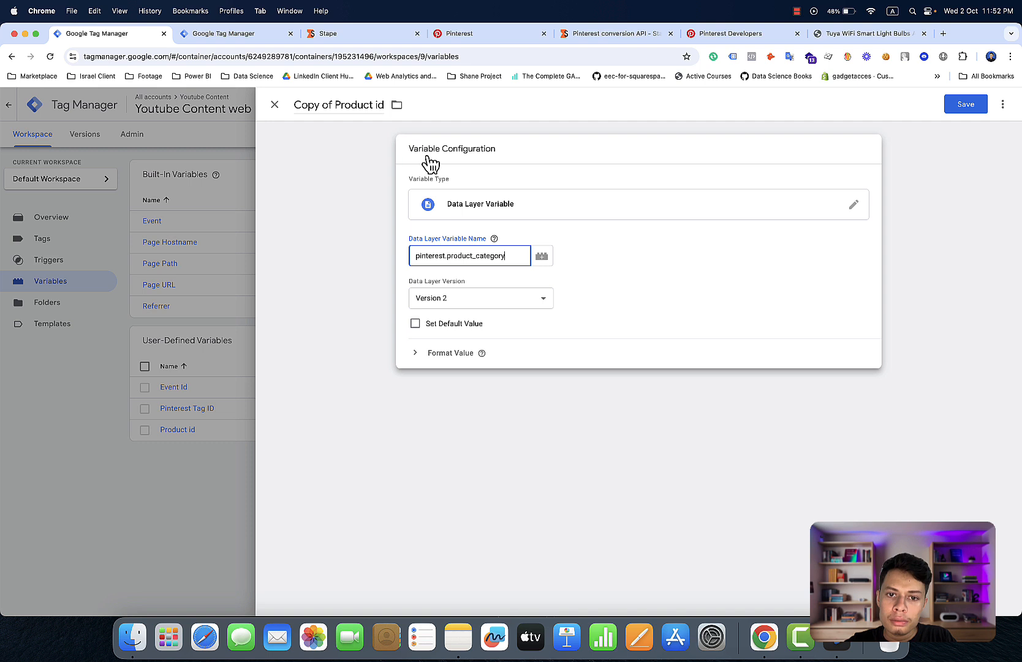
# Step: Rename the copied variable "Product Category" and save it
pyautogui.click(381, 104)
pyautogui.press('BackSpace')
pyautogui.press('BackSpace')
pyautogui.press('BackSpace')
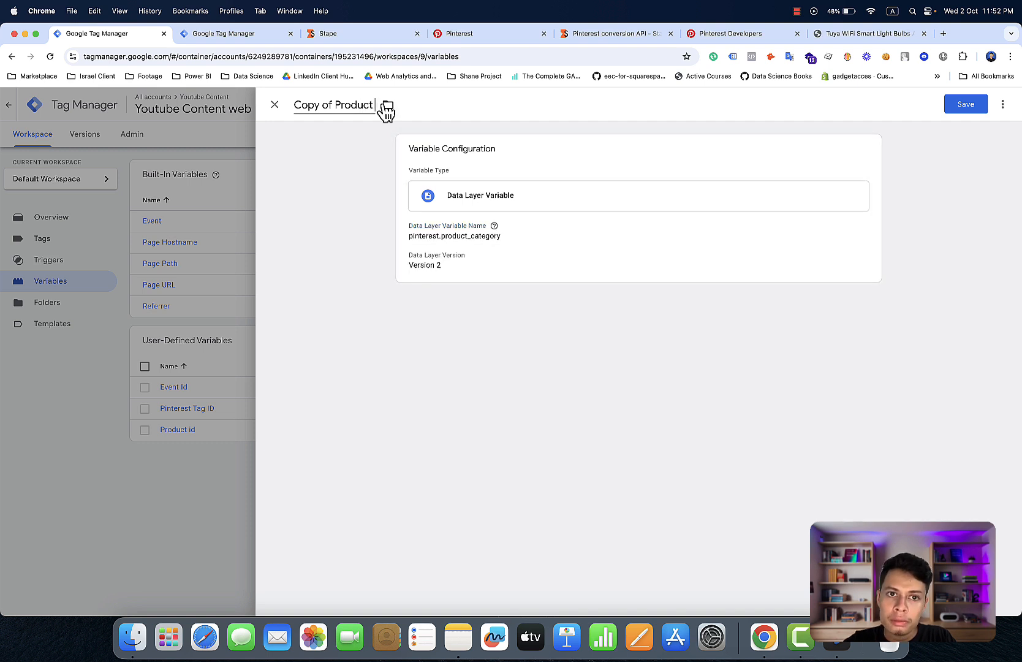
pyautogui.write('Ca')
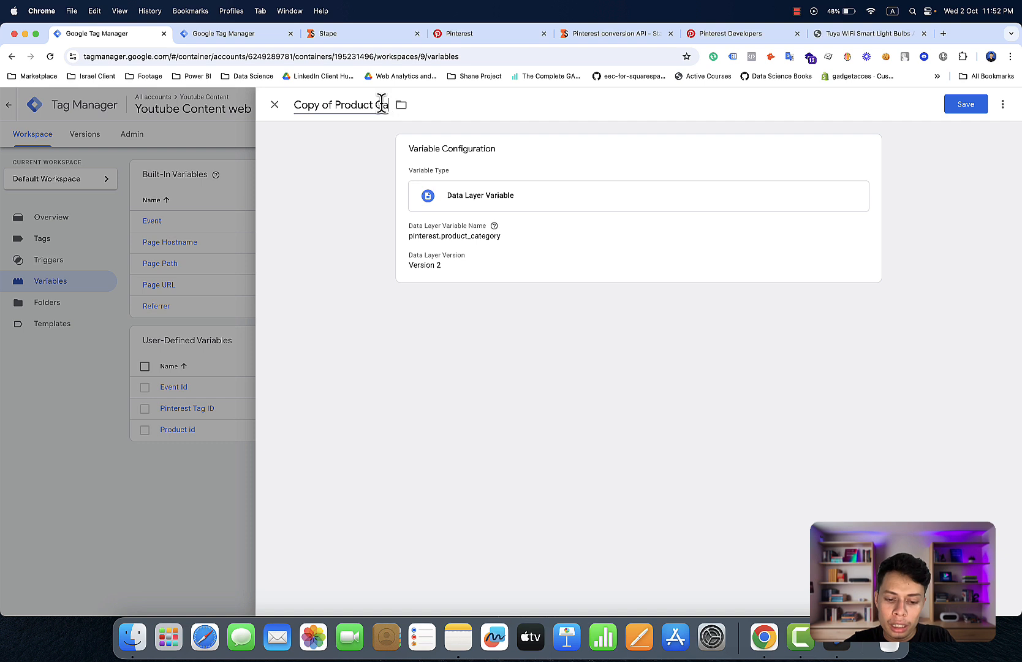
pyautogui.write('tegory')
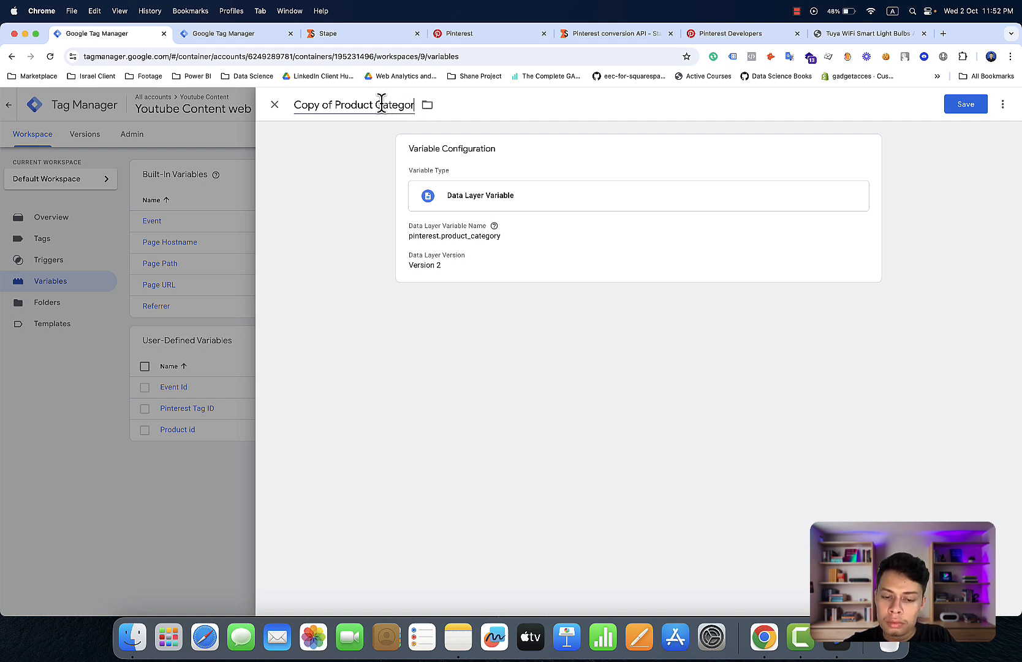
pyautogui.click(335, 105)
pyautogui.press('BackSpace')
pyautogui.press('BackSpace')
pyautogui.press('BackSpace')
pyautogui.press('BackSpace')
pyautogui.press('BackSpace')
pyautogui.press('BackSpace')
pyautogui.press('BackSpace')
pyautogui.press('BackSpace')
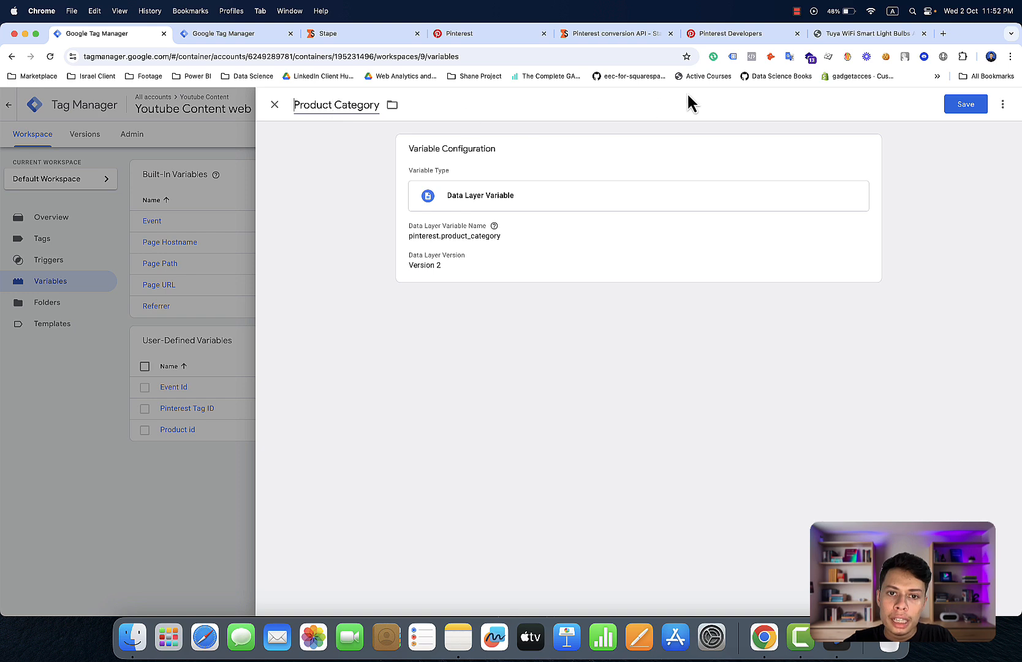
pyautogui.click(962, 105)
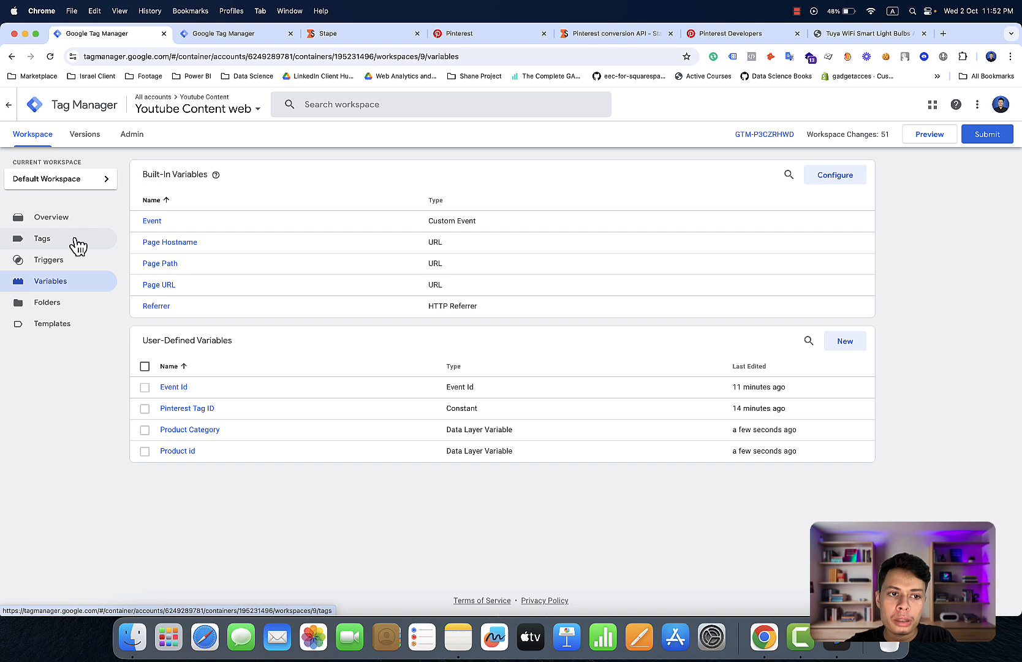
# Step: Create a new tag of type Pinterest Tag with View Item Trigger Trigger as its firing trigger
pyautogui.click(78, 246)
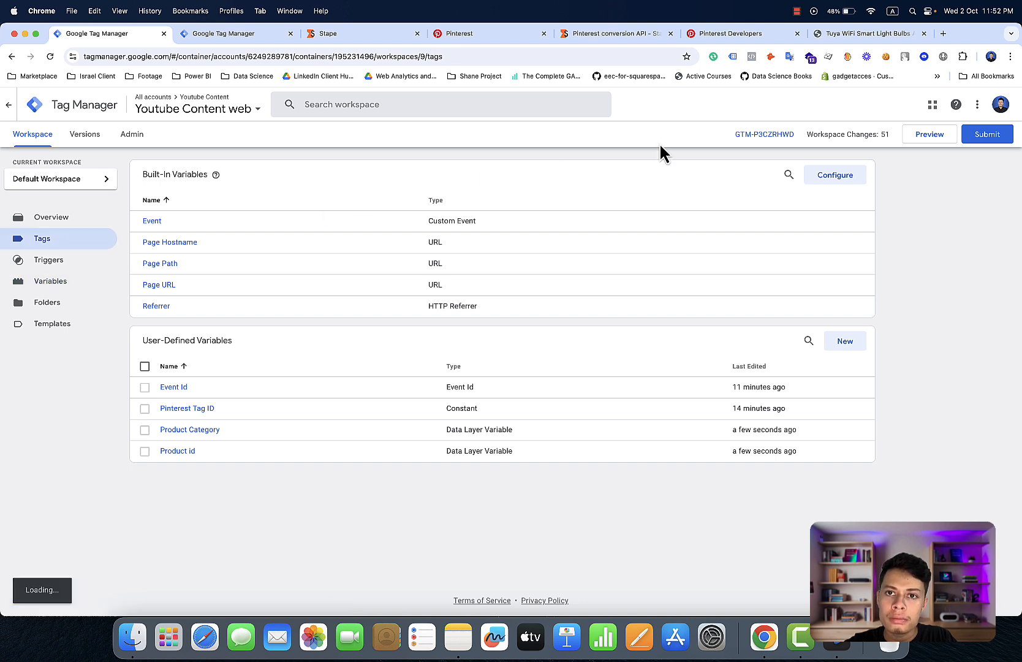
pyautogui.click(797, 13)
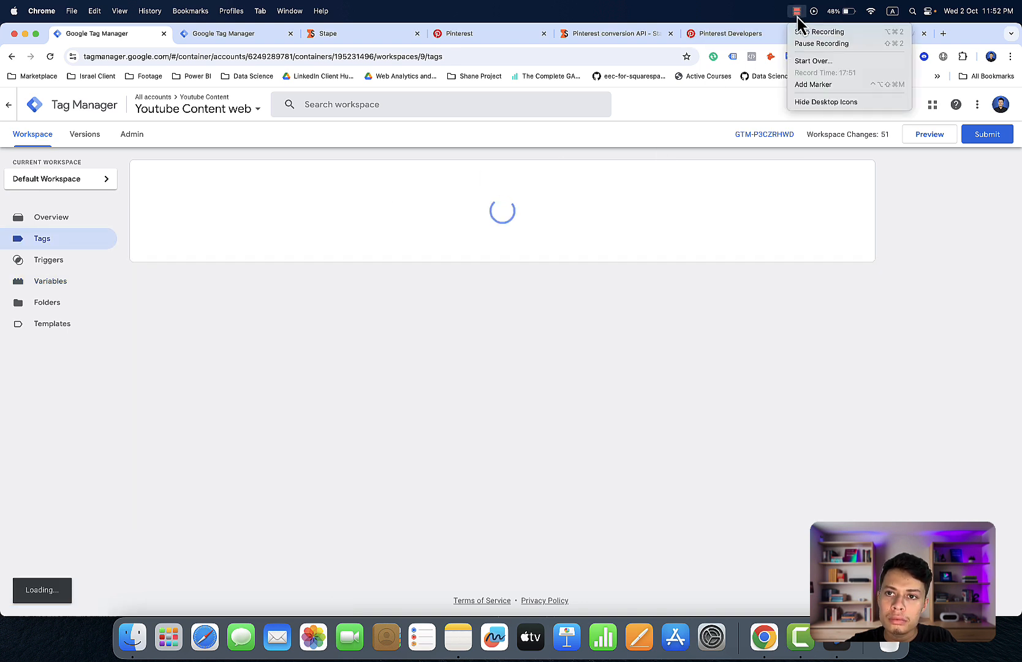
pyautogui.press('Escape')
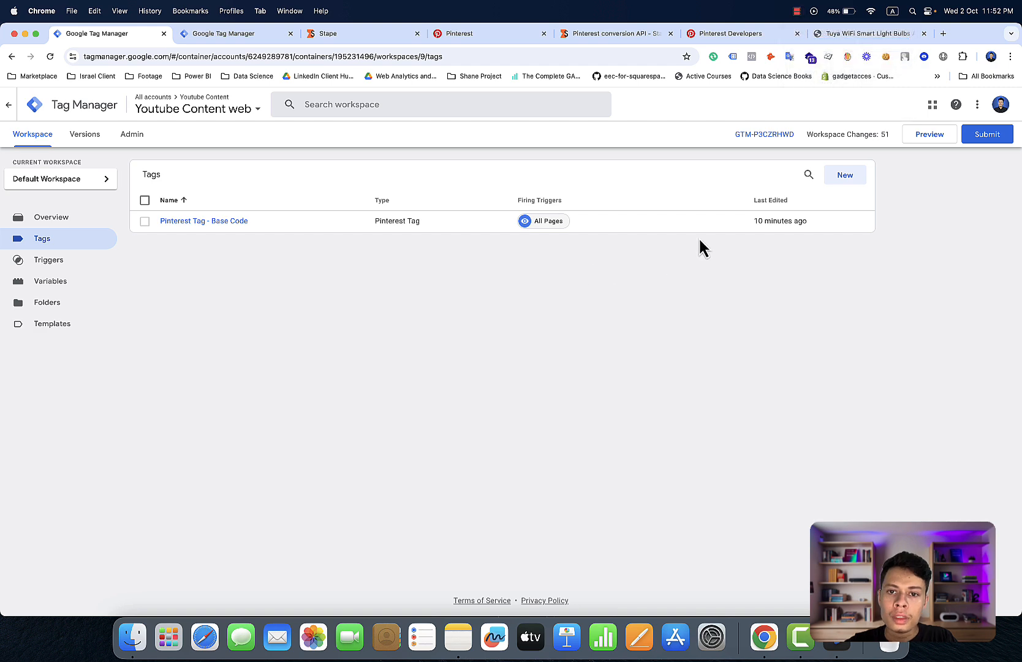
pyautogui.click(837, 182)
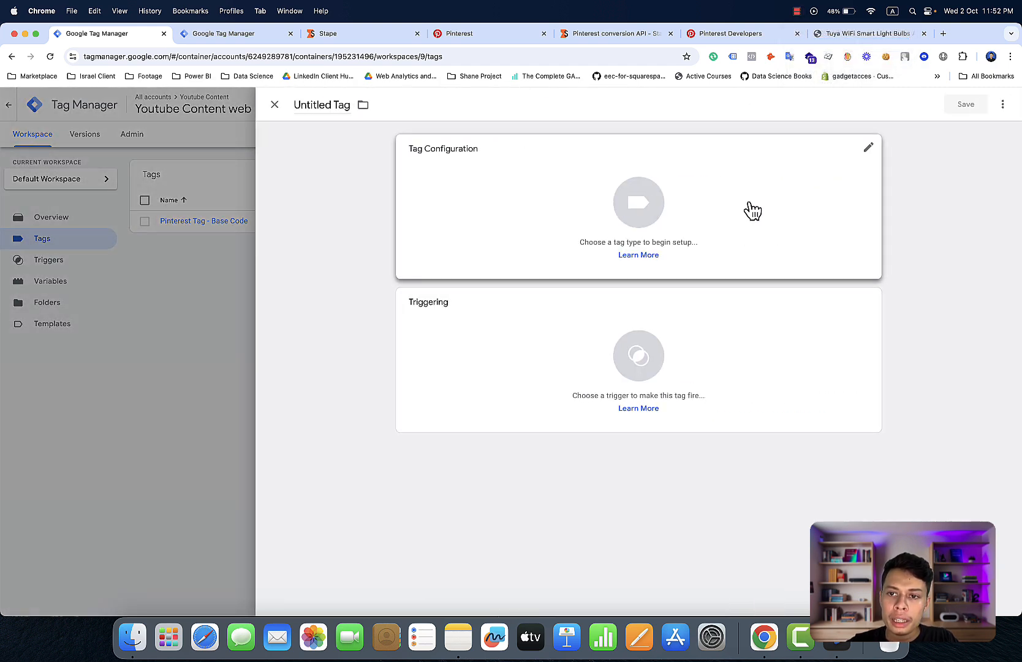
pyautogui.click(748, 210)
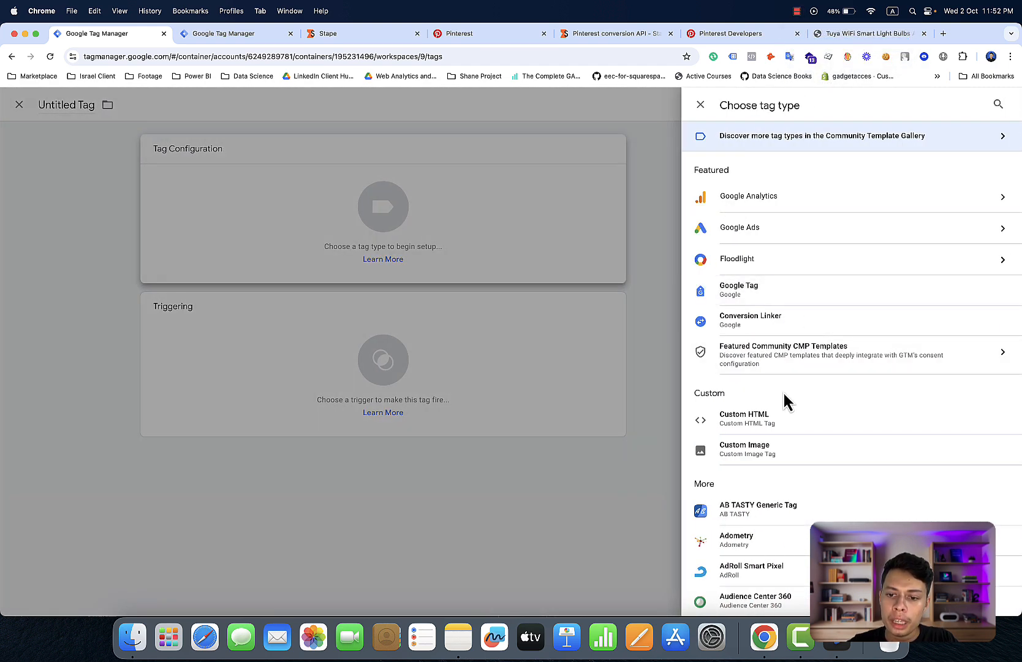
pyautogui.scroll(-12, 785, 400)
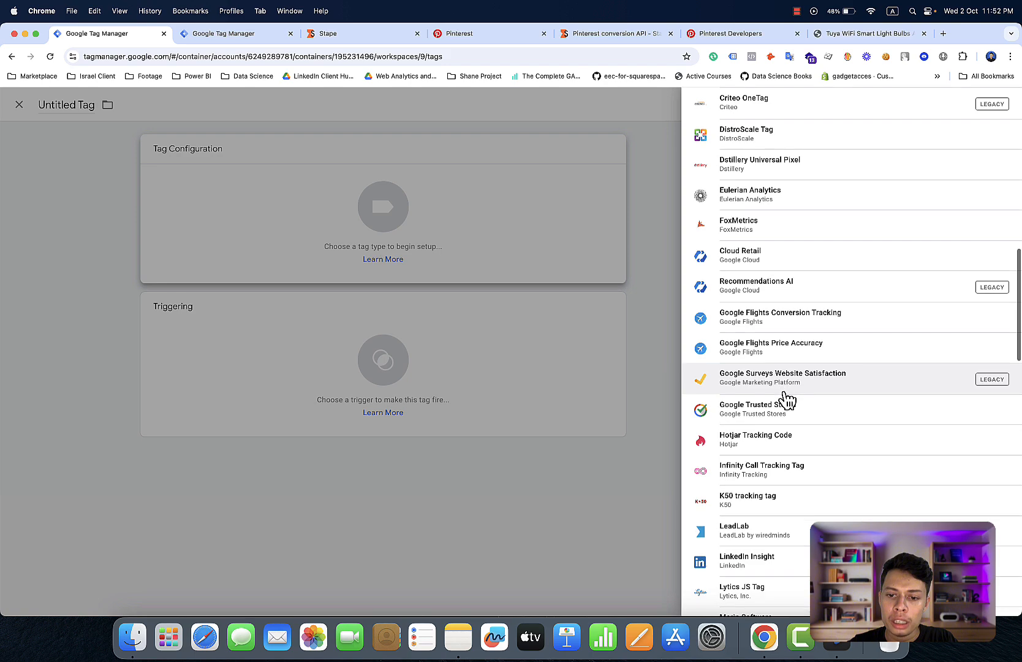
pyautogui.scroll(-5, 788, 399)
pyautogui.scroll(-5, 788, 399)
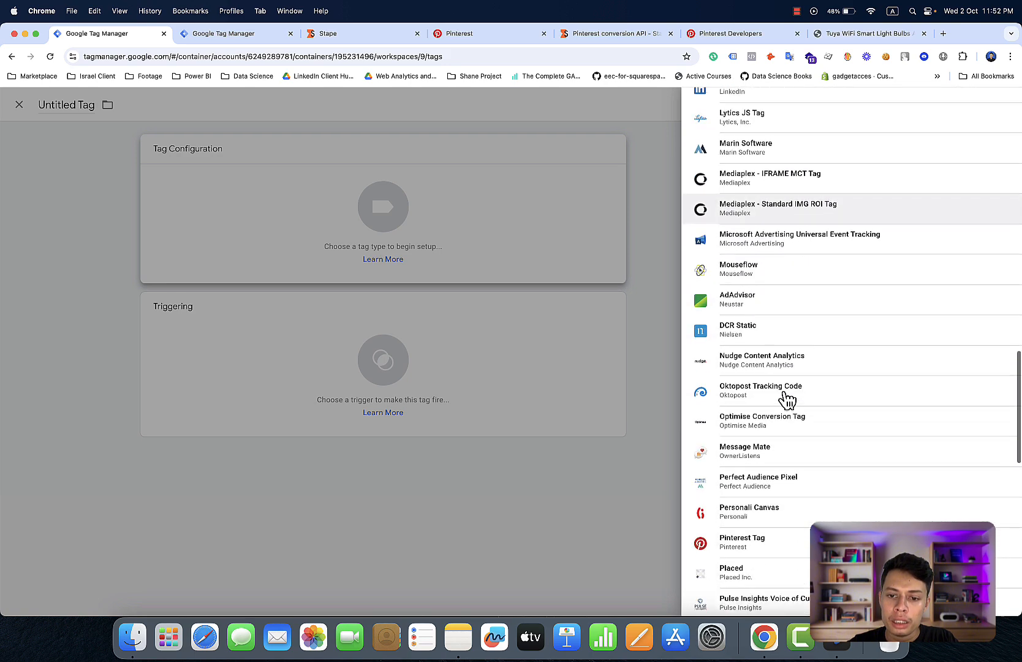
pyautogui.click(776, 422)
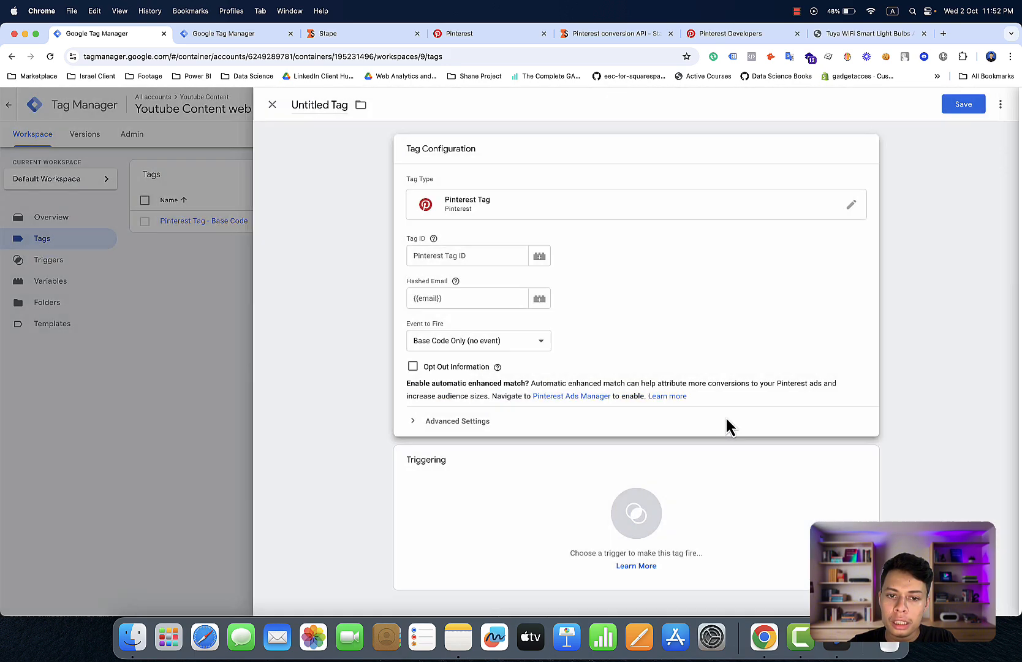
pyautogui.click(574, 490)
pyautogui.click(550, 219)
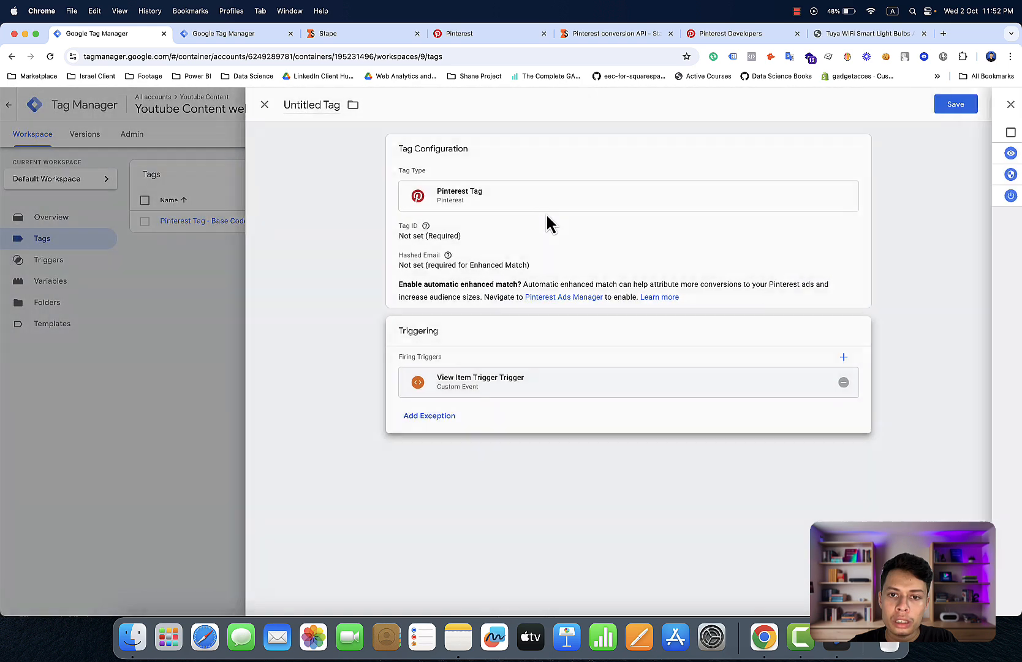
# Step: Set the new tag's sequencing to fire Pinterest Tag - Base Code as the setup tag before it
pyautogui.click(585, 169)
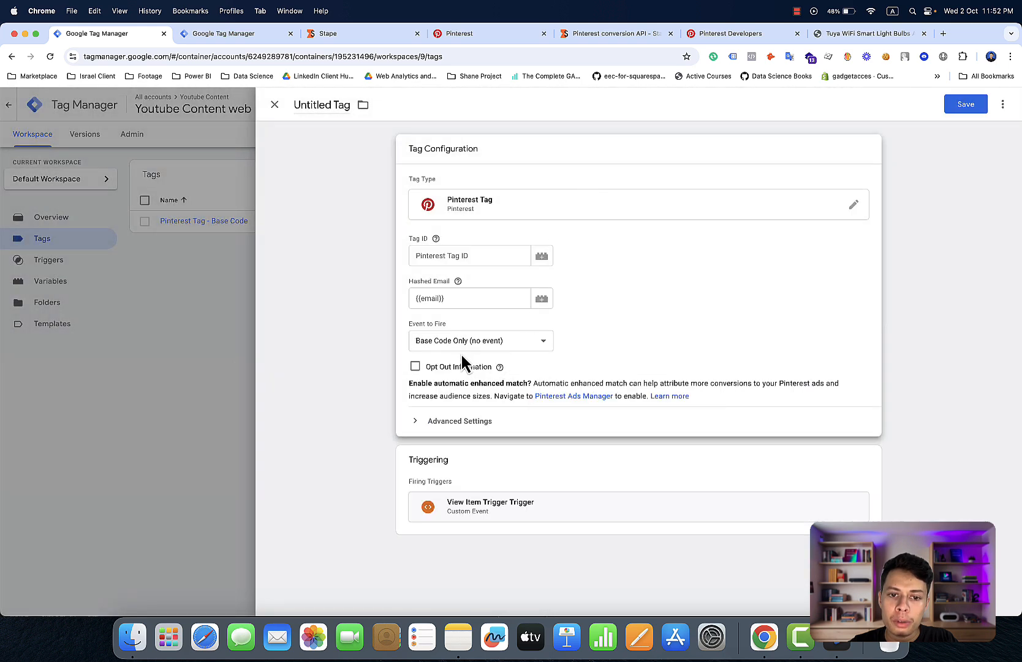
pyautogui.click(432, 422)
pyautogui.scroll(-3, 443, 491)
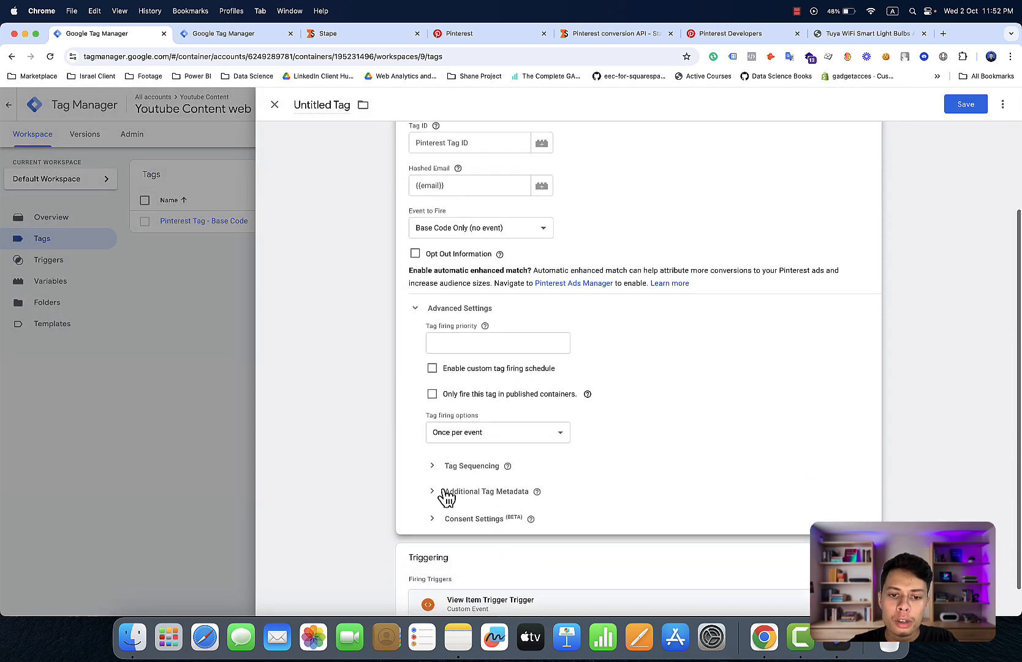
pyautogui.click(453, 470)
pyautogui.click(449, 483)
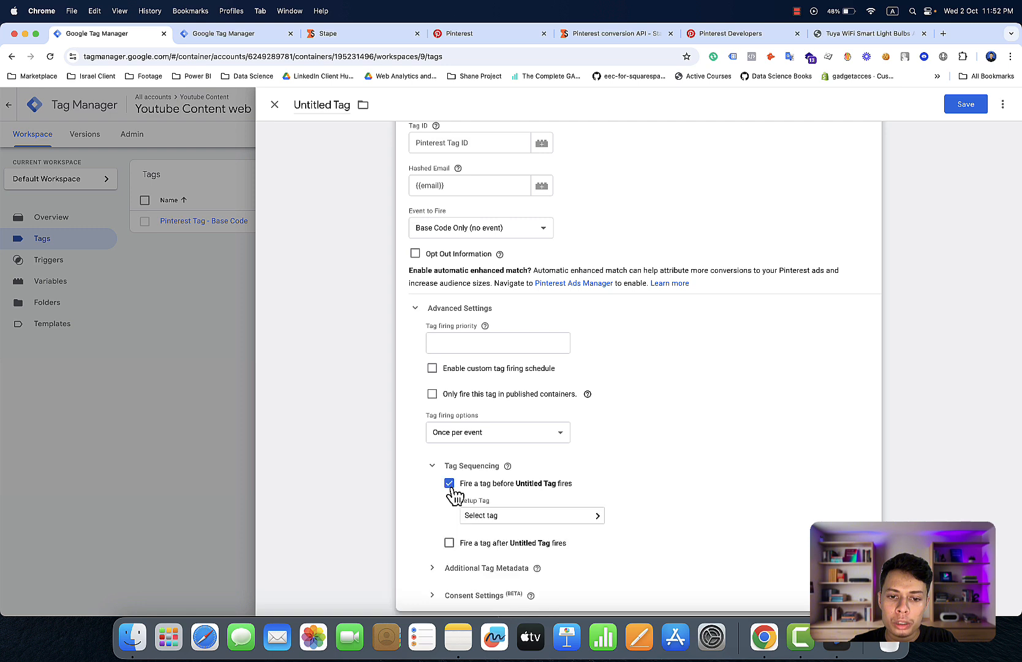
pyautogui.click(492, 526)
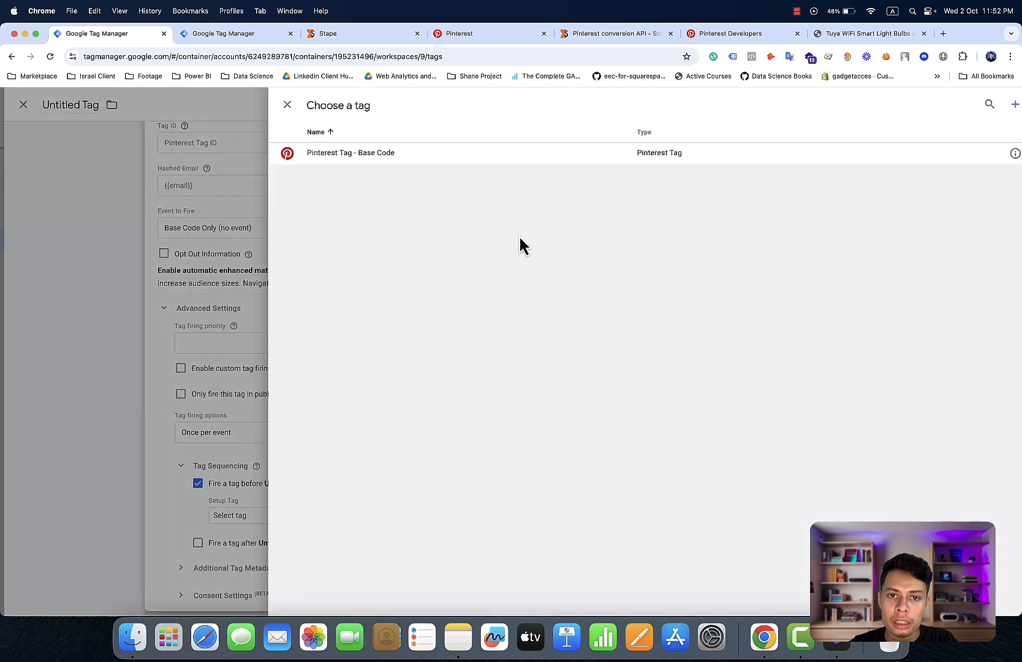
pyautogui.click(543, 158)
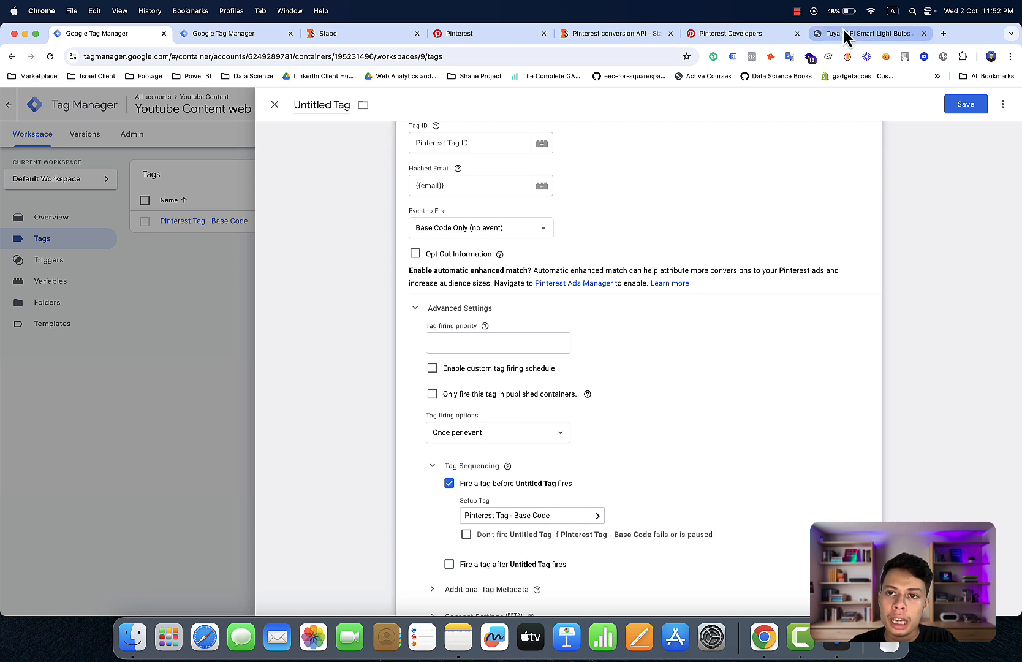
pyautogui.click(796, 11)
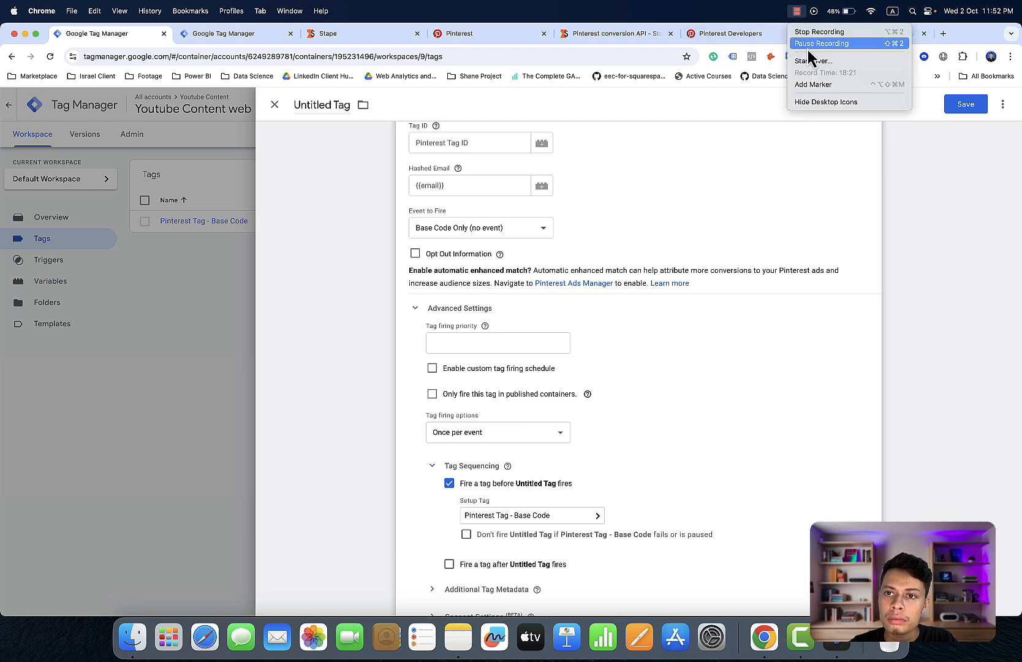
pyautogui.click(820, 44)
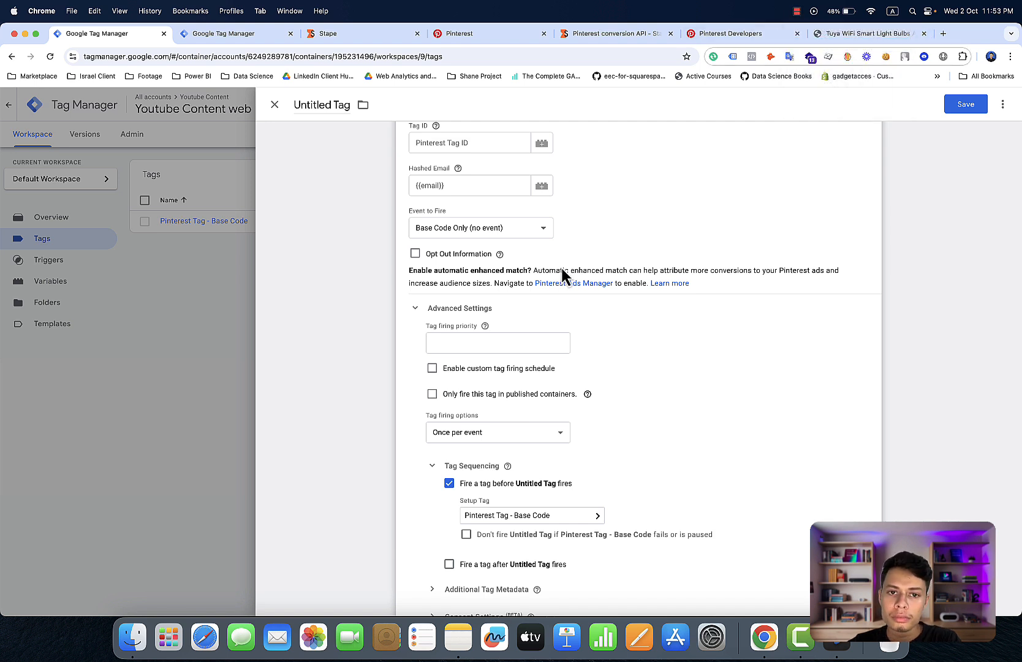
# Step: Set the new Pinterest tag's event to fire to Page Visit and check its tag sequencing settings
pyautogui.click(526, 228)
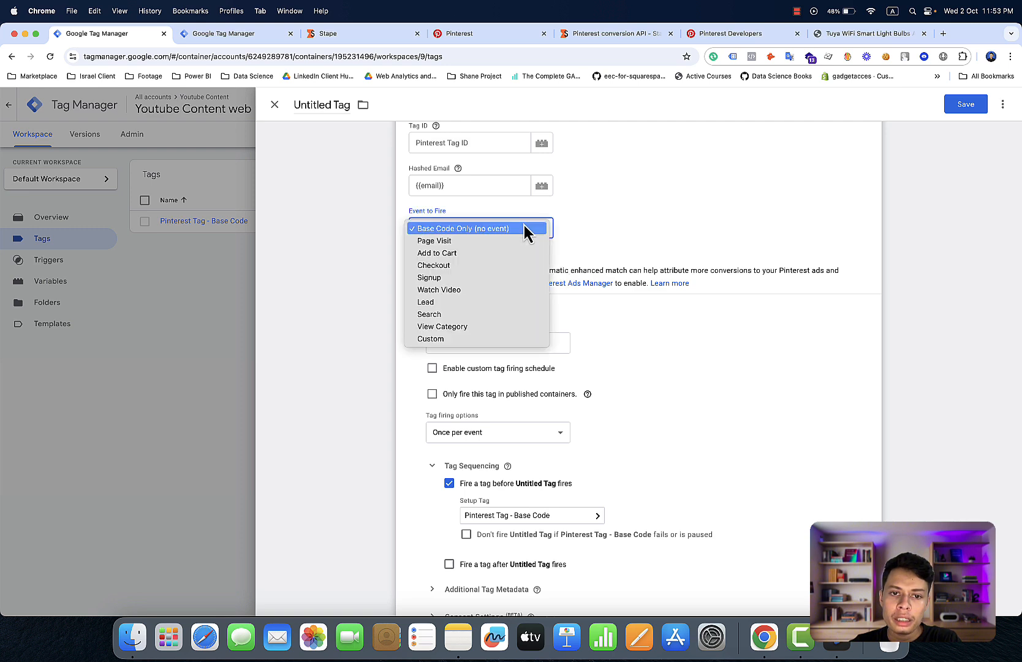
pyautogui.click(491, 244)
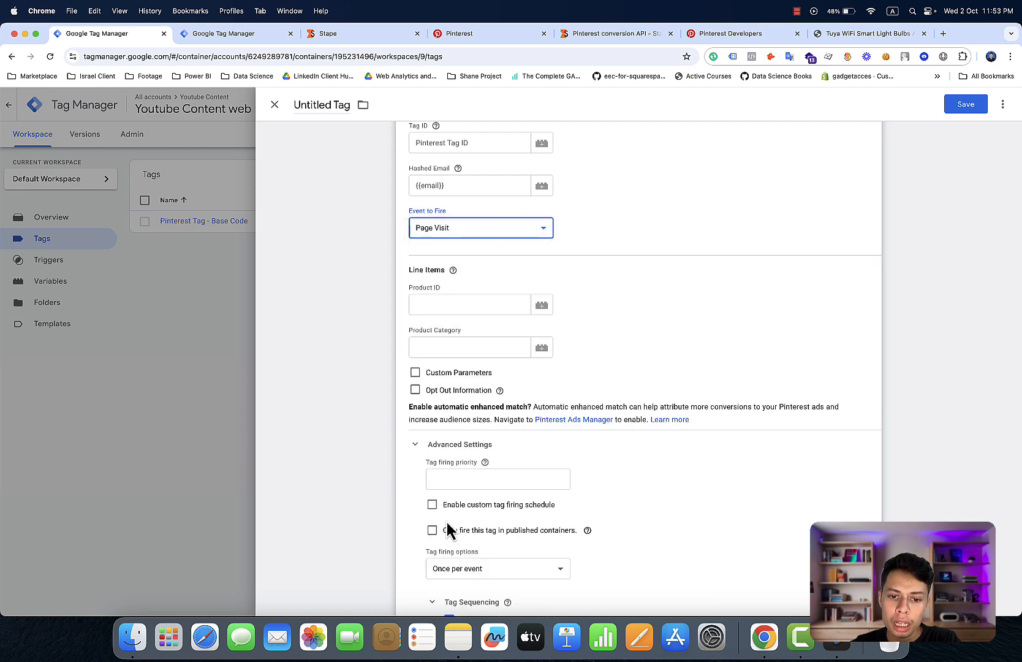
pyautogui.scroll(-3, 447, 521)
pyautogui.scroll(-3, 450, 522)
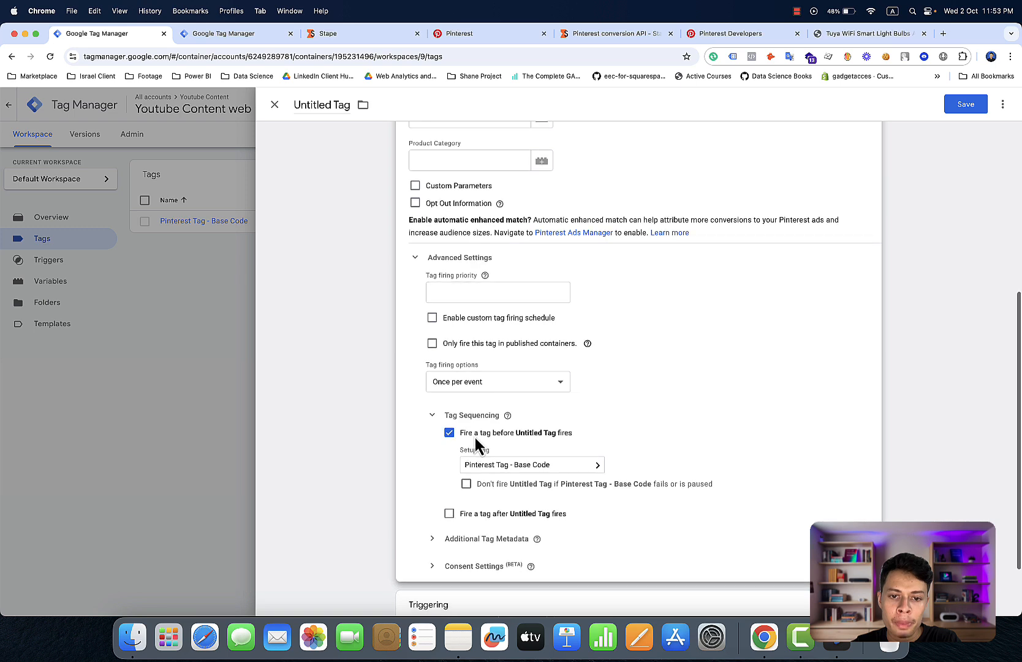
# Step: Set the new Pinterest tag's Tag ID to the Pinterest Tag ID variable
pyautogui.scroll(-1, 493, 463)
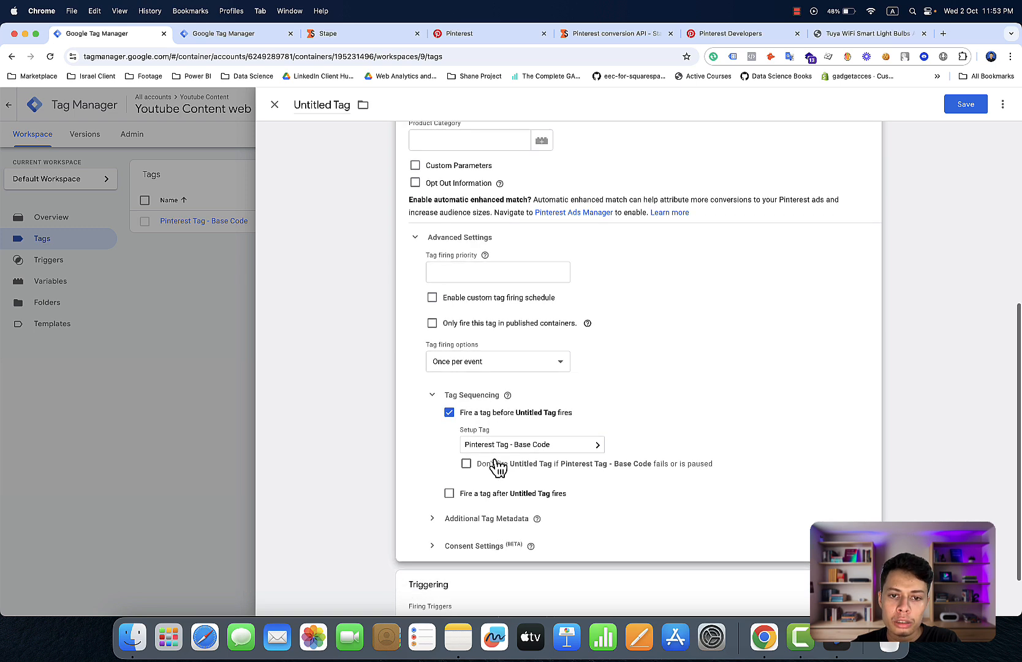
pyautogui.scroll(8, 496, 464)
pyautogui.scroll(1, 497, 464)
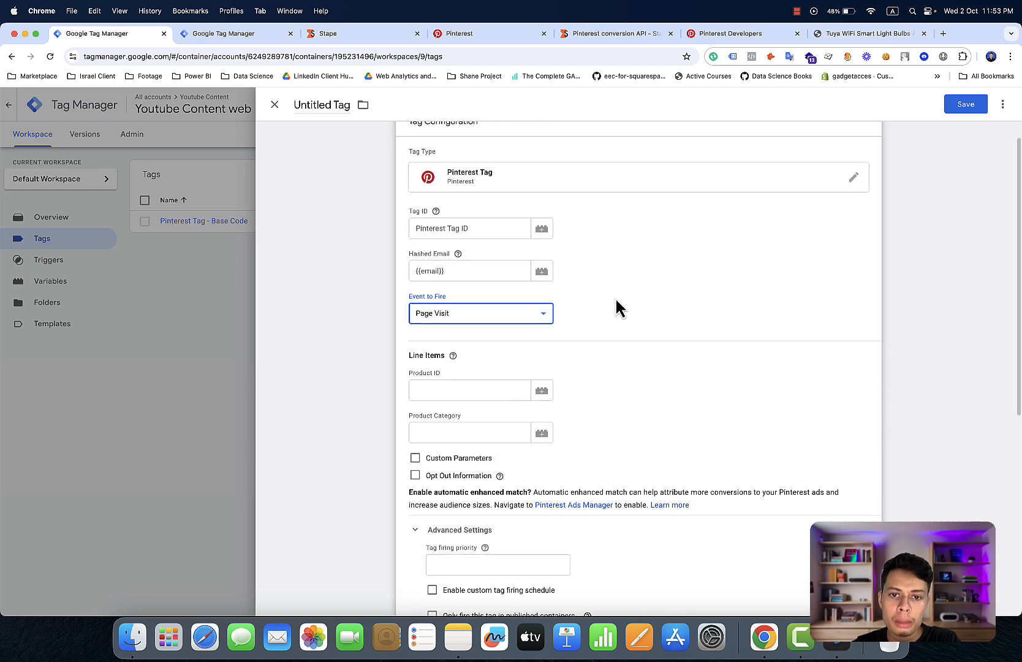
pyautogui.click(542, 231)
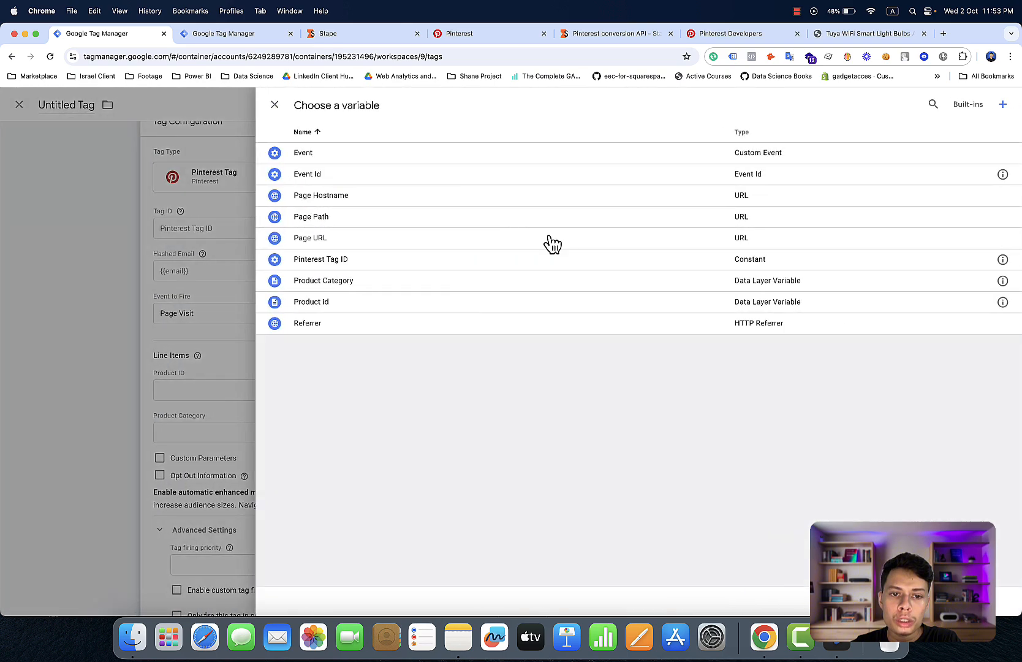
pyautogui.click(500, 263)
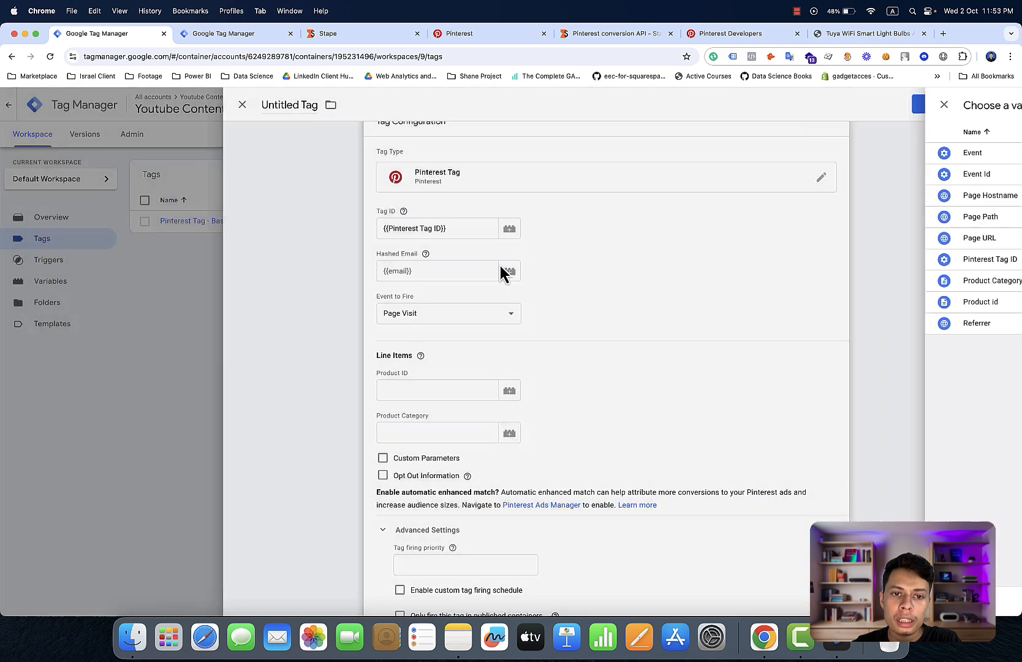
# Step: Fill the tag's line items with the Product id variable as Product ID and the Product Category variable as Product Category
pyautogui.scroll(-3, 587, 239)
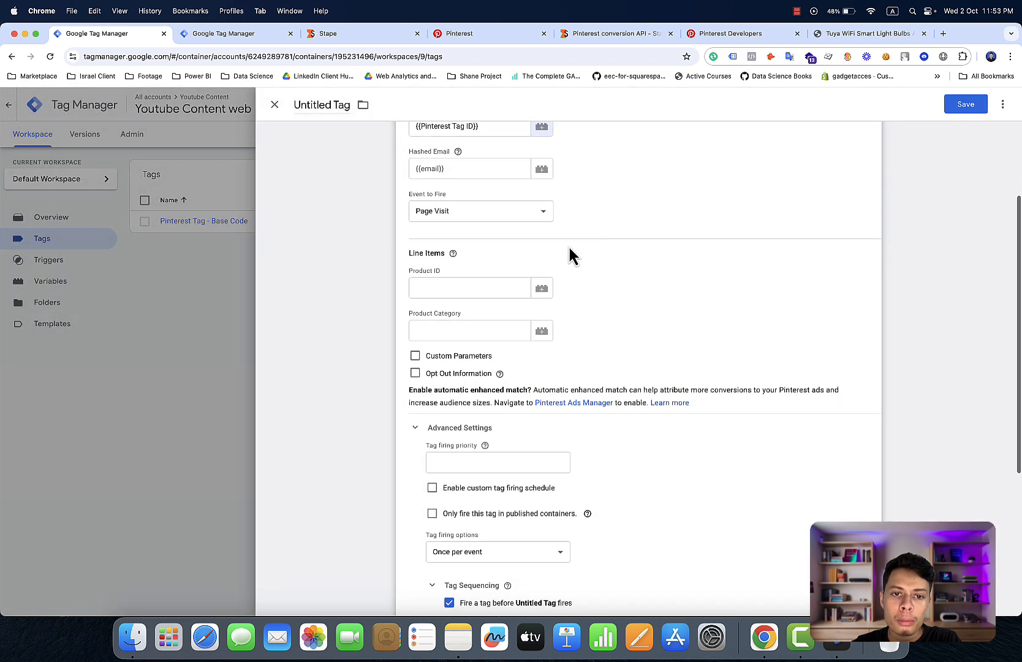
pyautogui.click(541, 293)
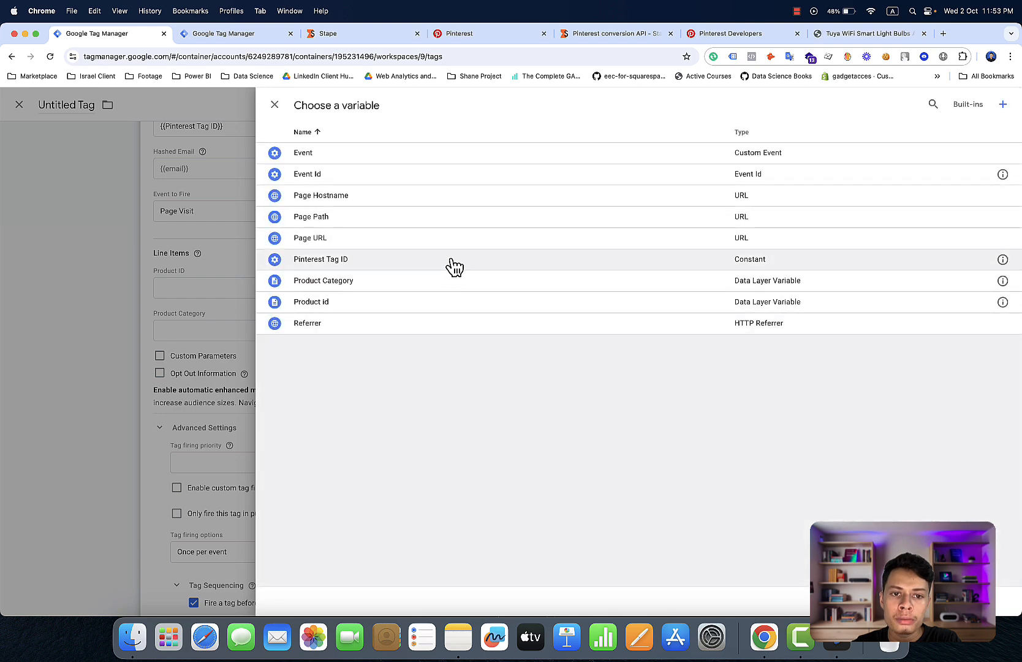
pyautogui.click(447, 300)
pyautogui.click(534, 334)
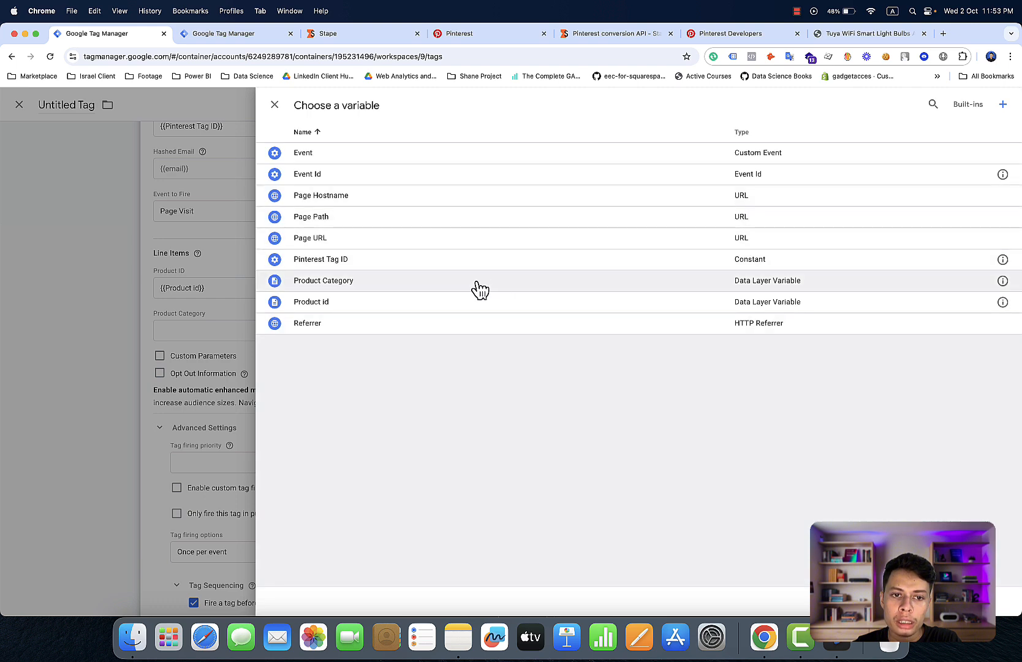
pyautogui.click(480, 290)
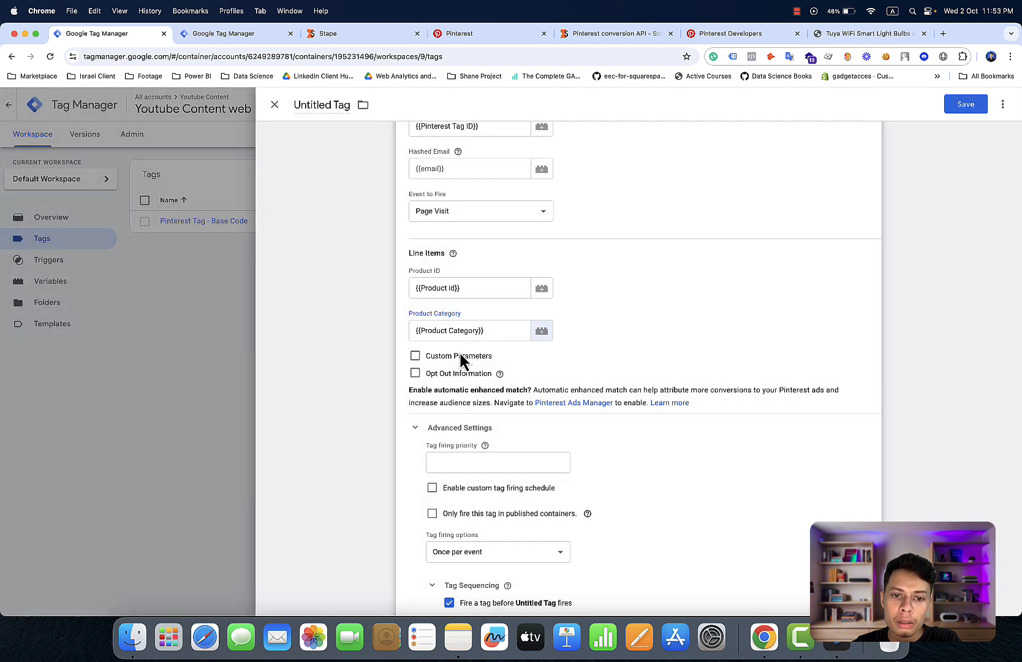
# Step: Enable custom parameters on the tag and add a parameter named event_id with the Event Id variable as its value
pyautogui.click(416, 356)
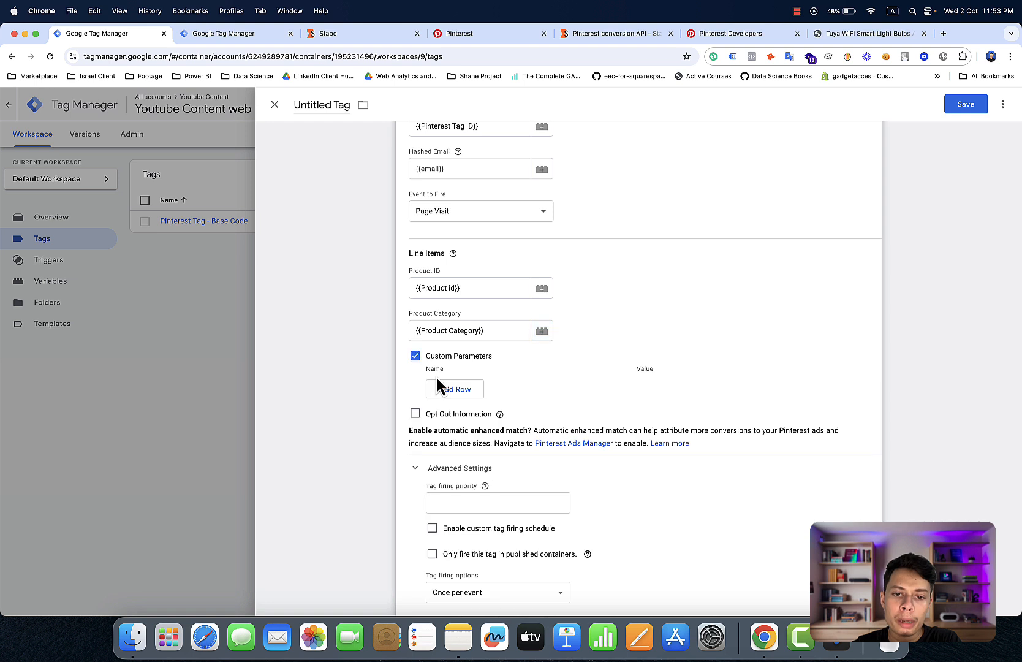
pyautogui.click(447, 387)
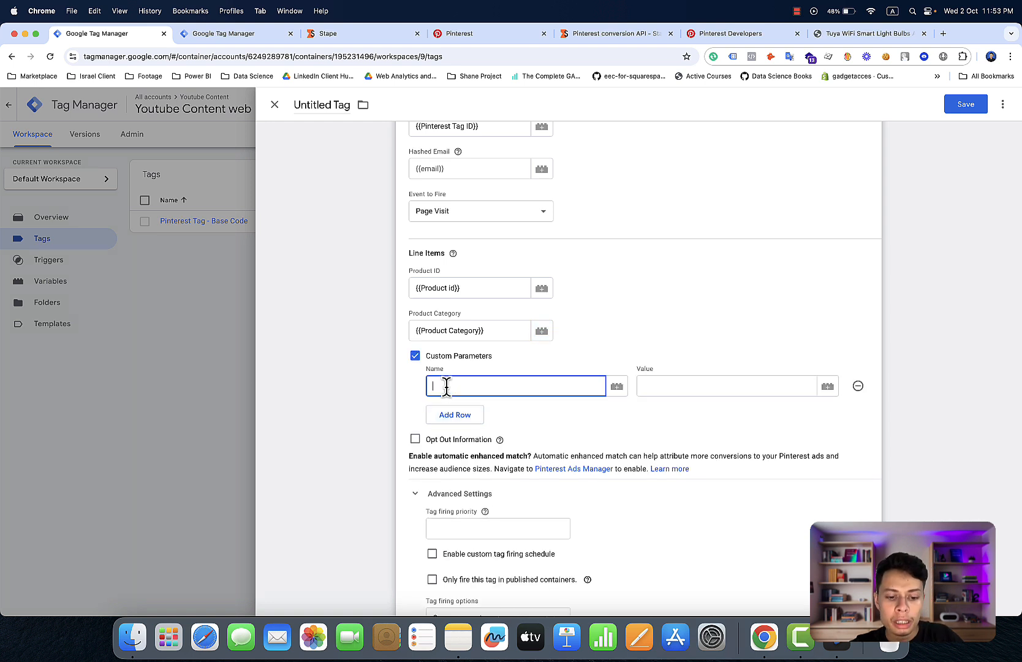
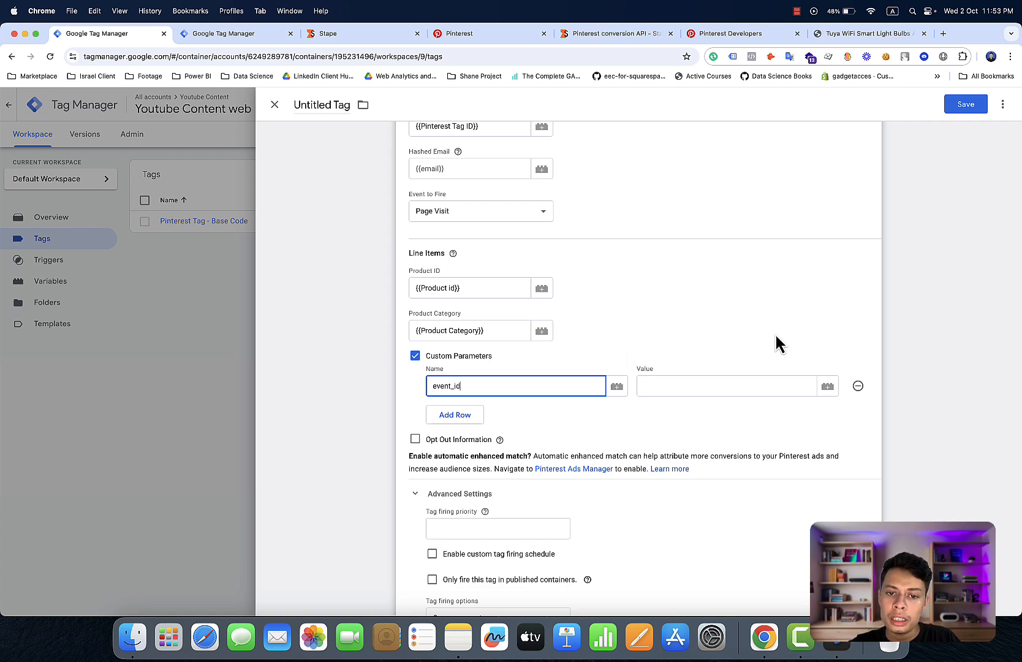
pyautogui.click(827, 387)
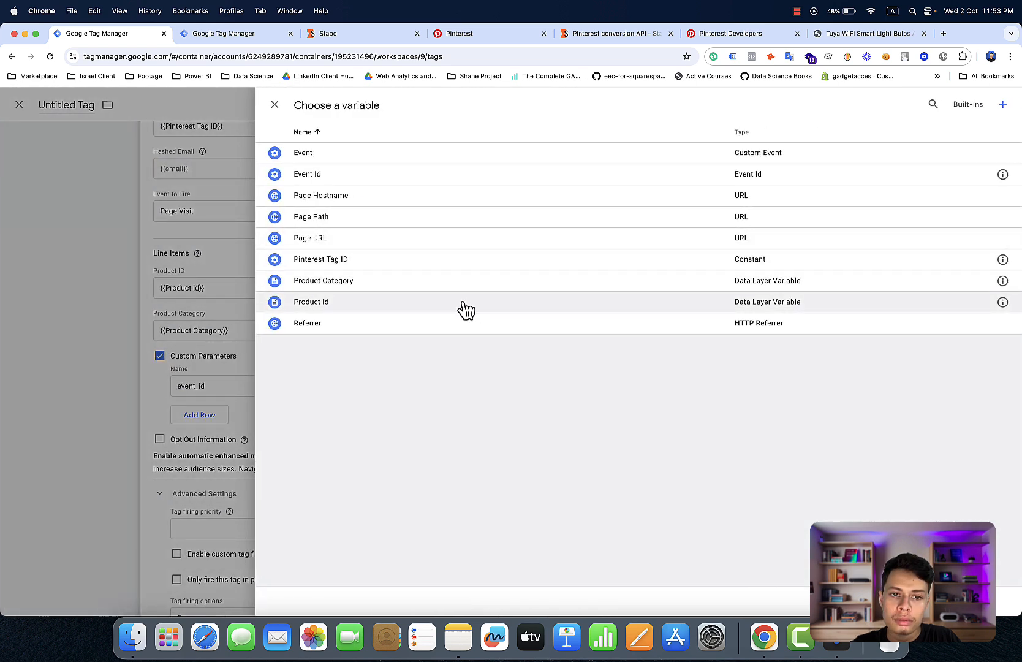
pyautogui.click(491, 175)
# Step: Review the finished tag configuration and save the tag under the name "Pinterest Tag - Page Visit"
pyautogui.scroll(5, 484, 286)
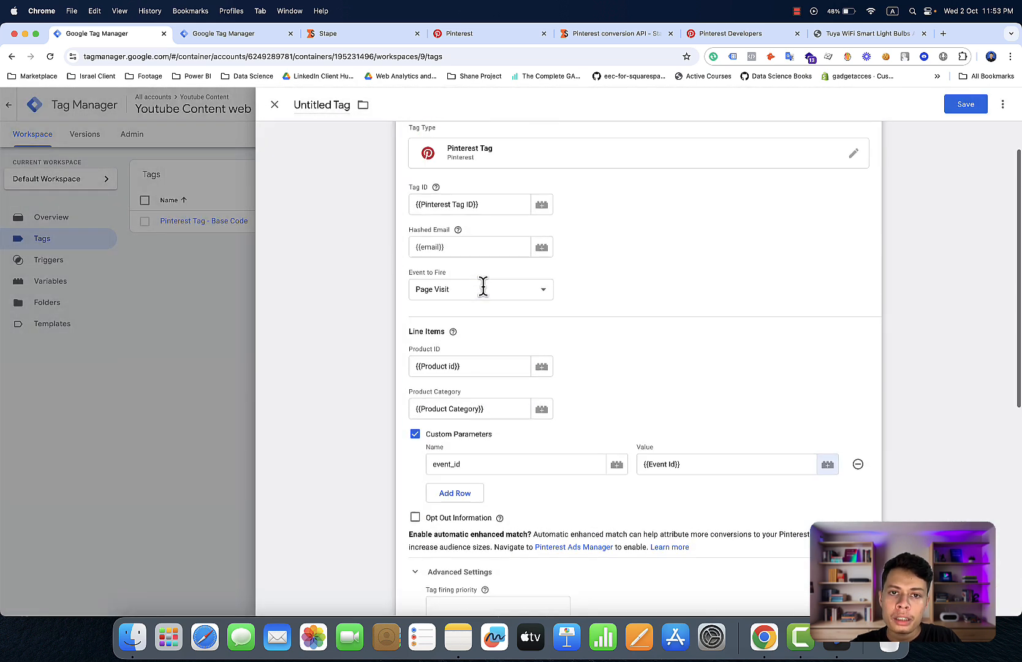
pyautogui.scroll(-3, 503, 260)
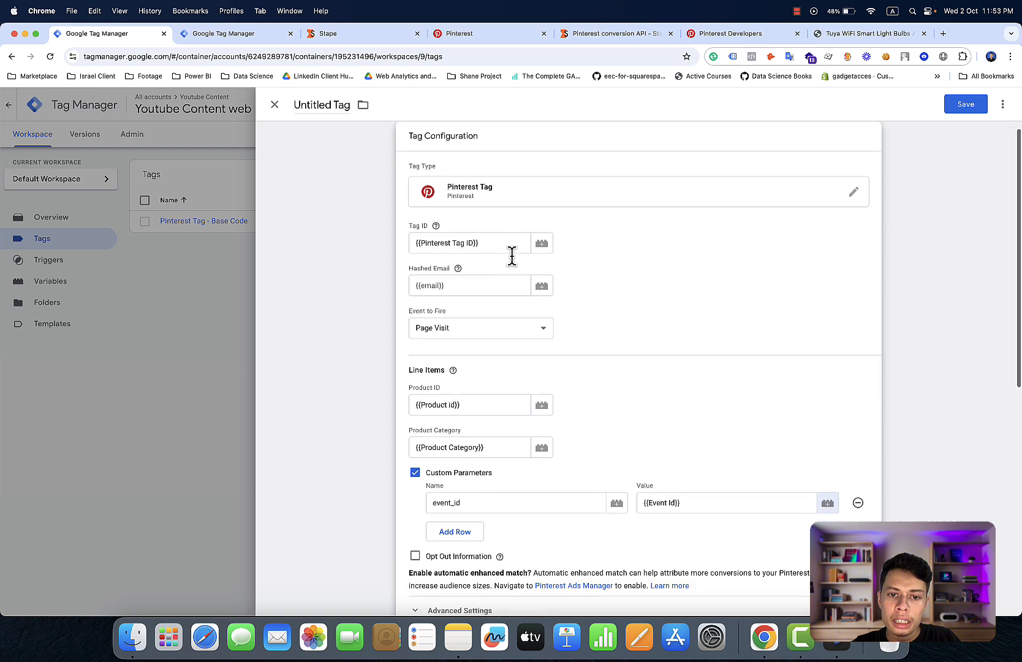
pyautogui.scroll(-3, 510, 255)
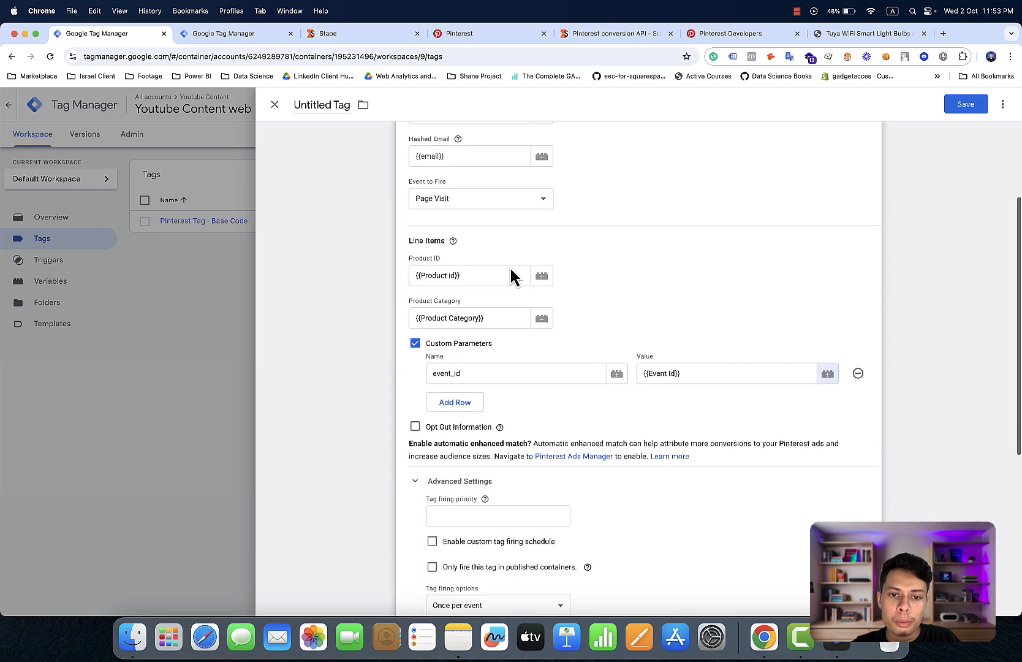
pyautogui.scroll(-2, 479, 318)
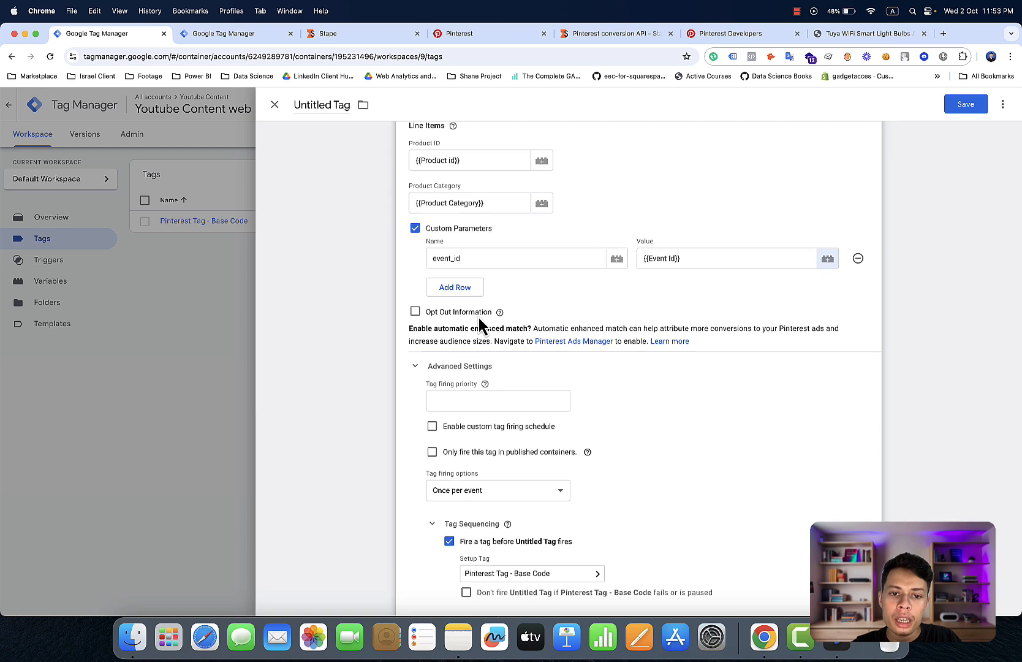
pyautogui.scroll(-3, 479, 319)
pyautogui.scroll(-1, 480, 324)
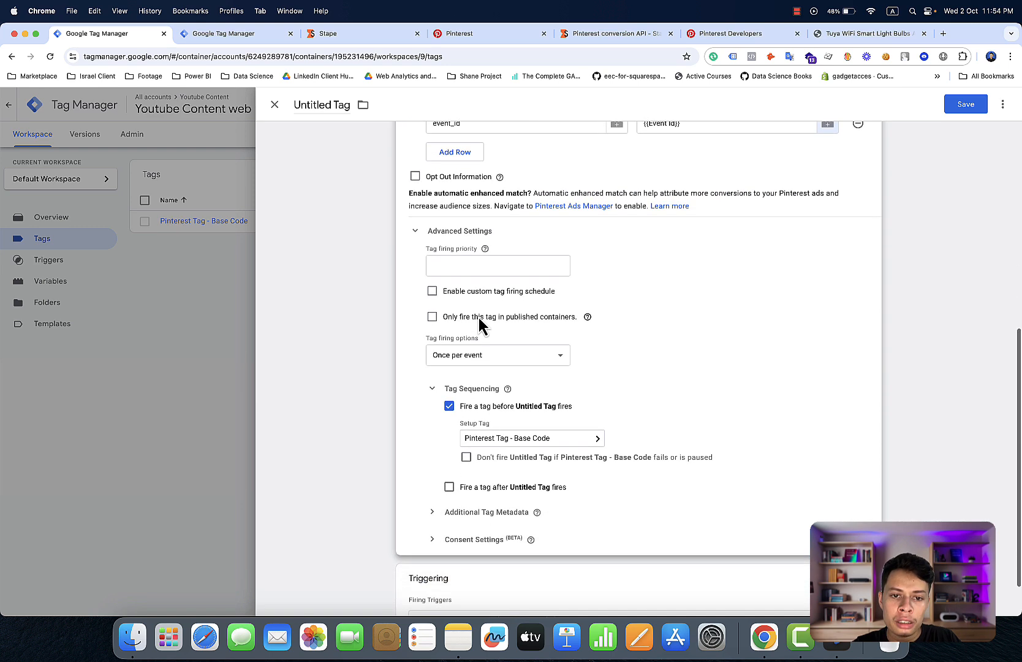
pyautogui.scroll(-2, 485, 440)
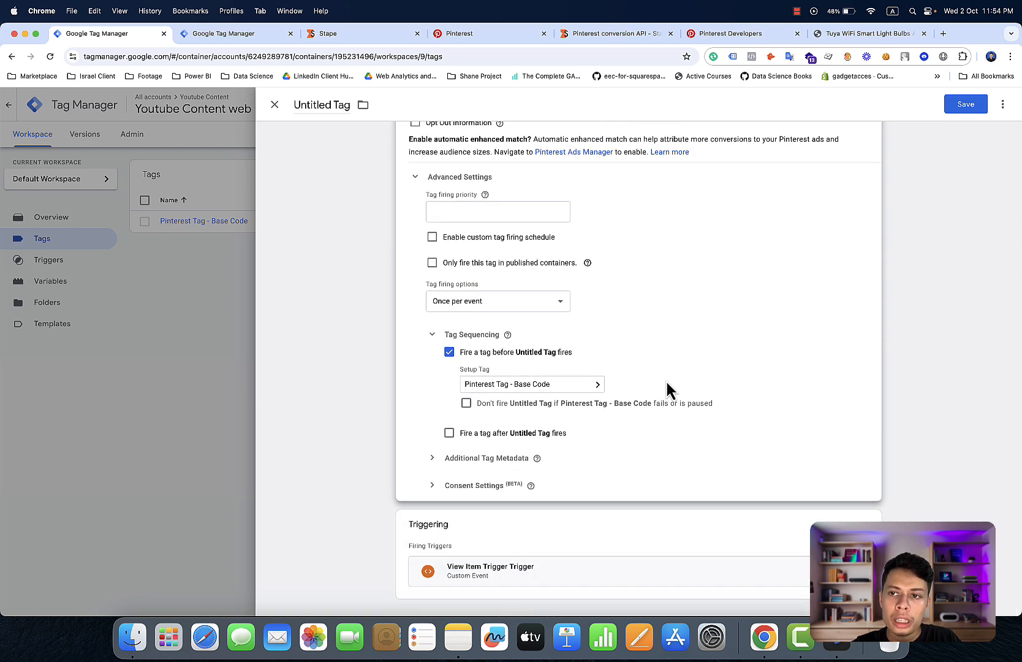
pyautogui.click(978, 108)
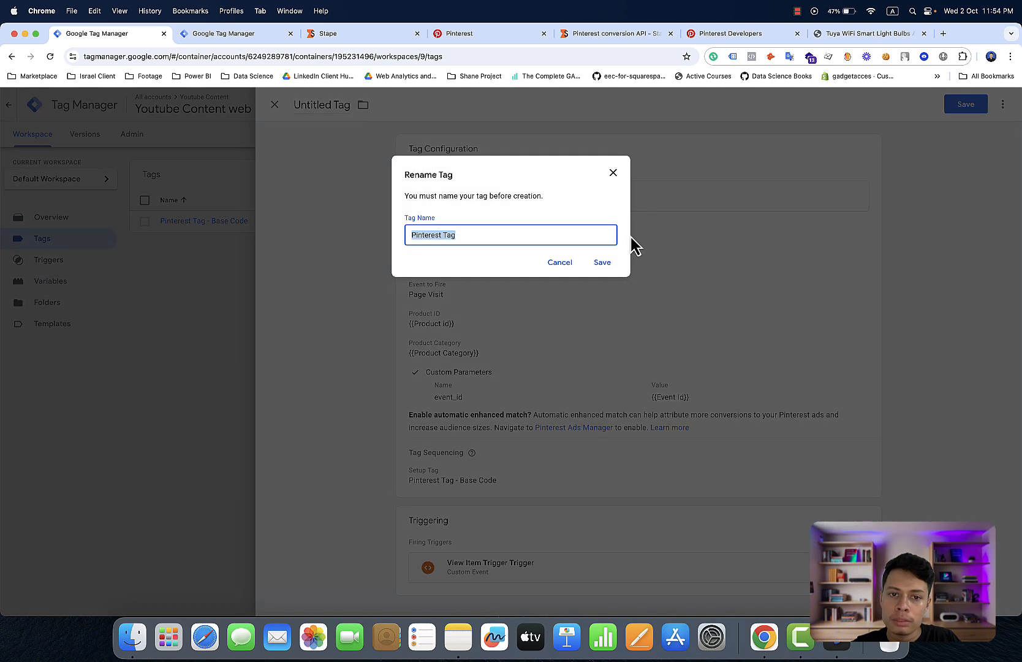
pyautogui.click(551, 228)
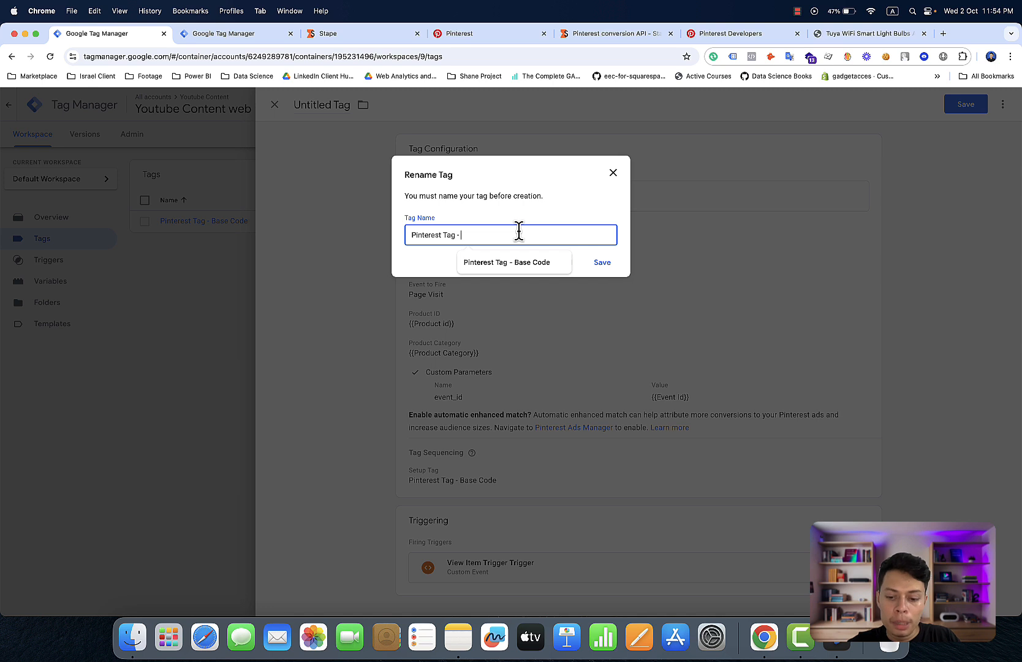
pyautogui.write('- Page Visit')
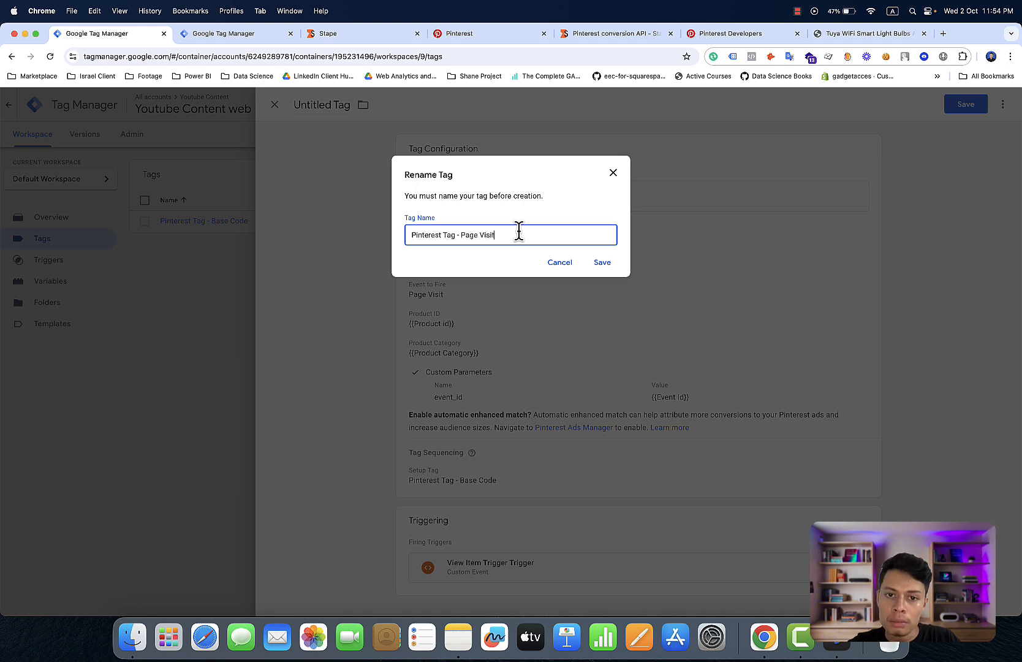
pyautogui.click(601, 267)
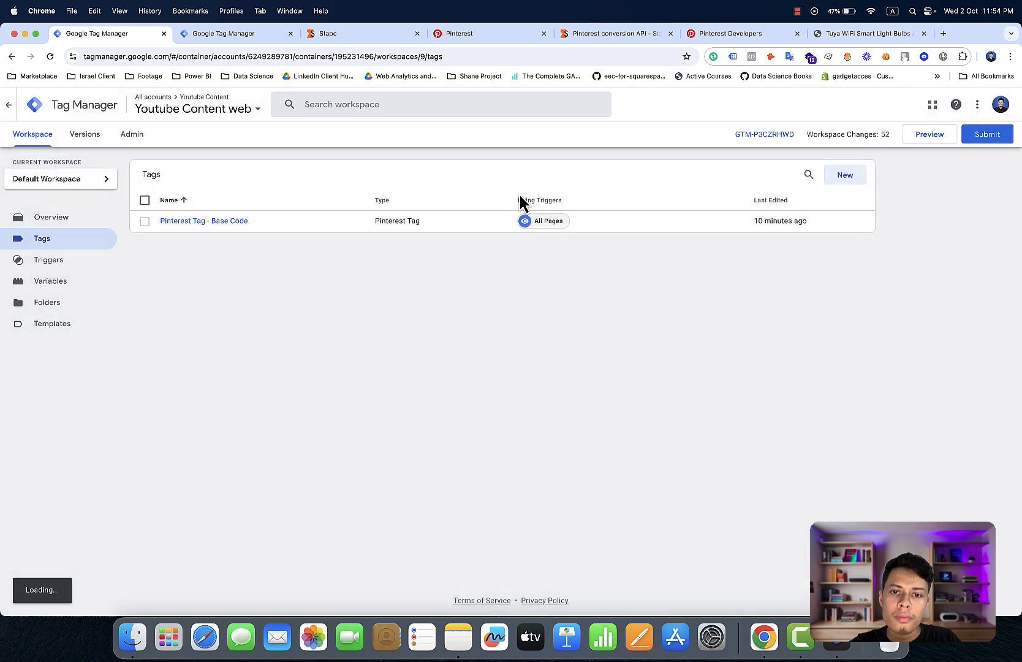
# Step: Create another new tag of type Pinterest Tag and open the selection of its firing trigger
pyautogui.click(846, 178)
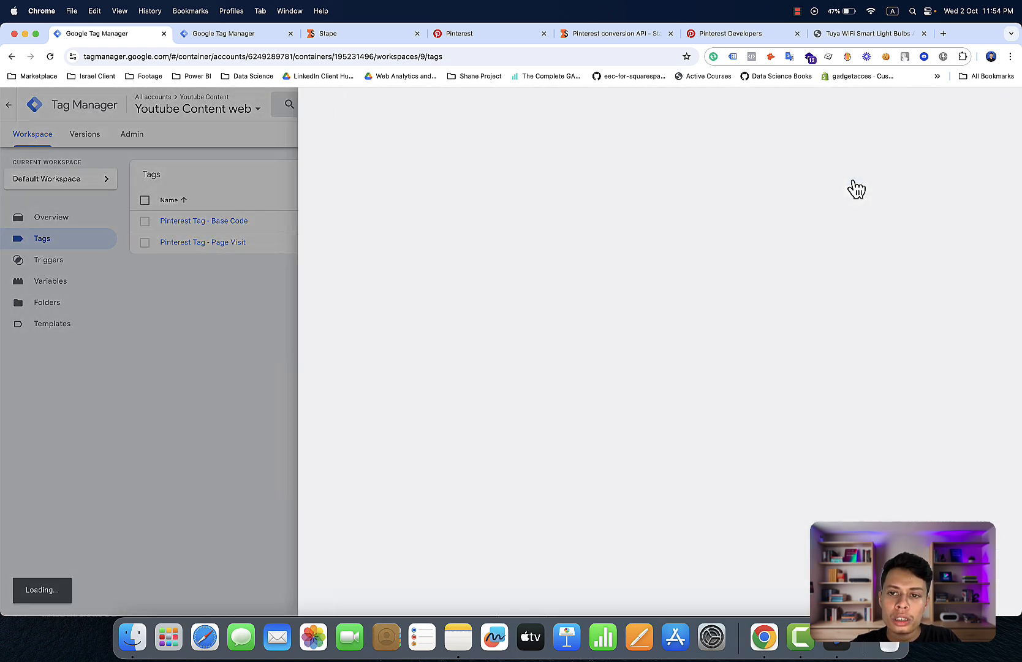
pyautogui.click(712, 227)
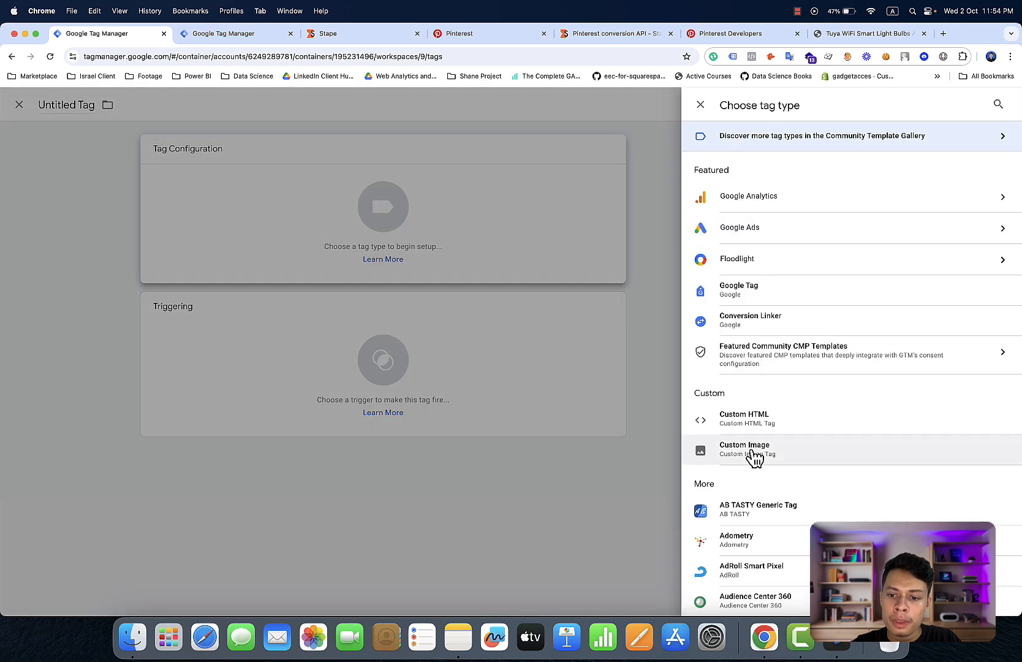
pyautogui.scroll(-15, 754, 457)
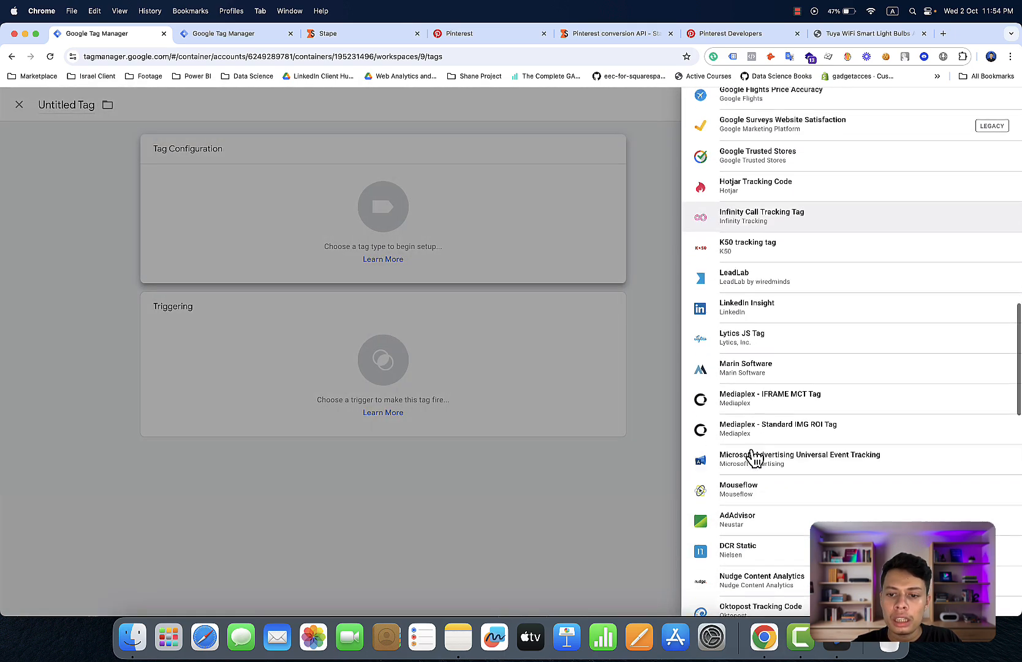
pyautogui.scroll(-7, 754, 457)
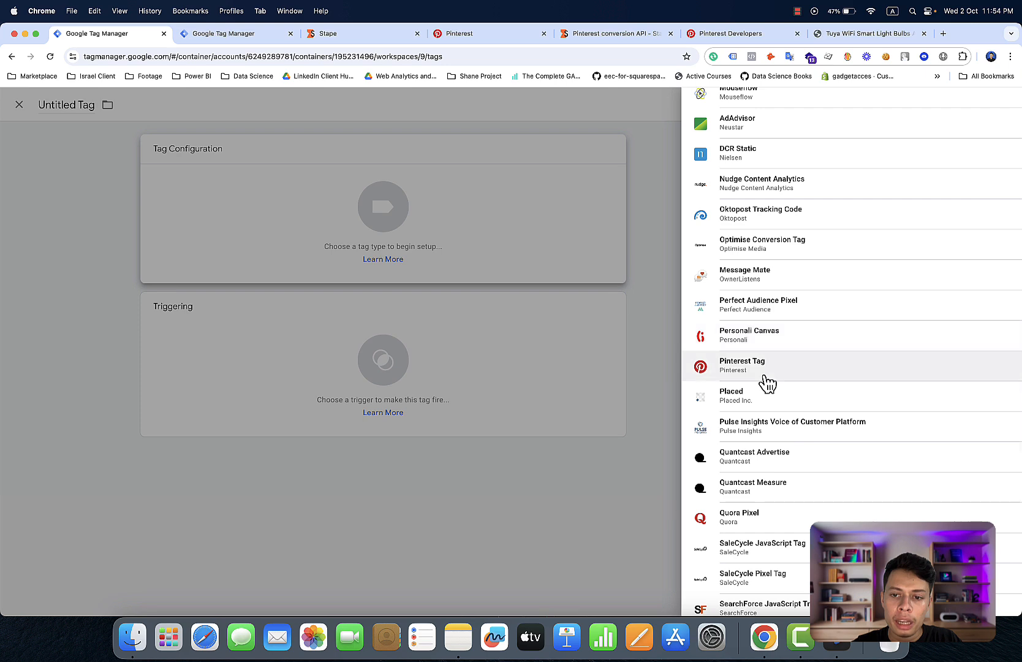
pyautogui.click(766, 378)
pyautogui.click(555, 504)
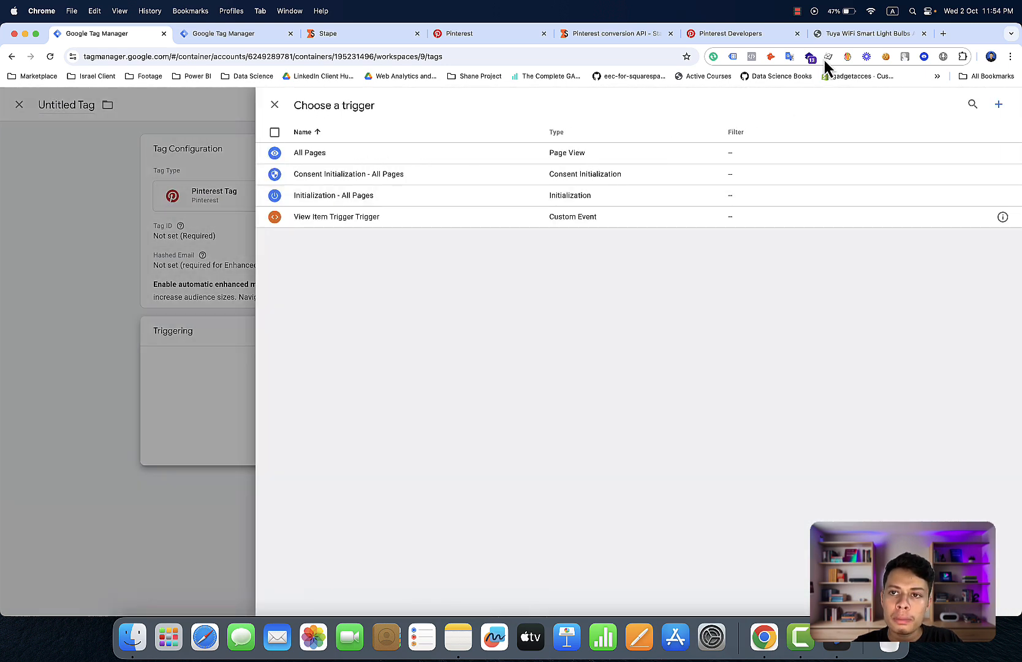
# Step: Switch to the Tuya WiFi Smart Light Bulbs store page, shrink the developer console and add the product to the cart
pyautogui.click(849, 35)
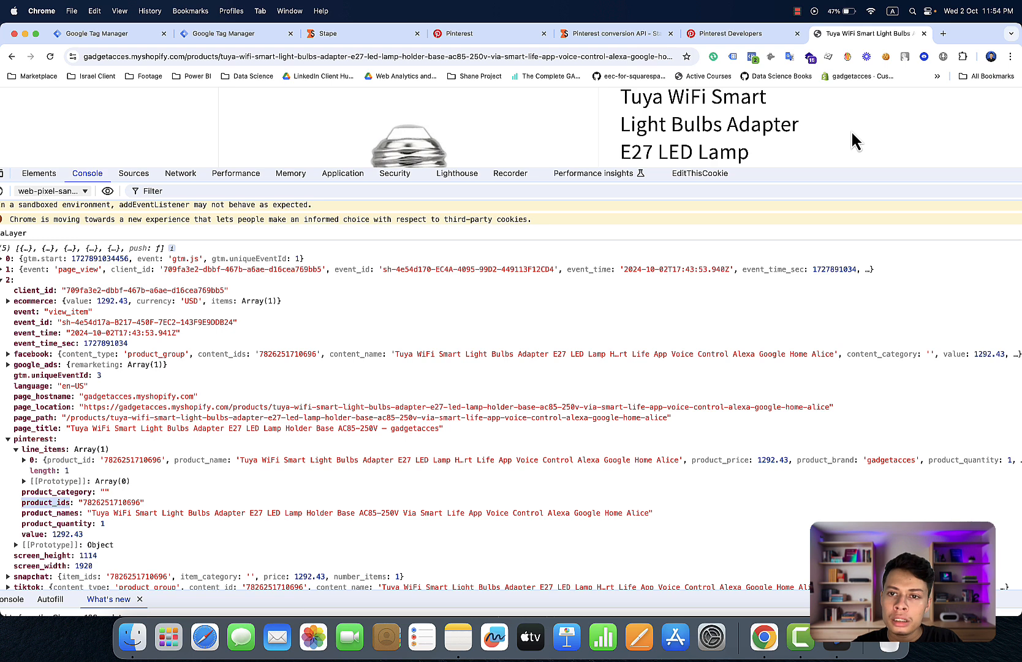
pyautogui.click(828, 193)
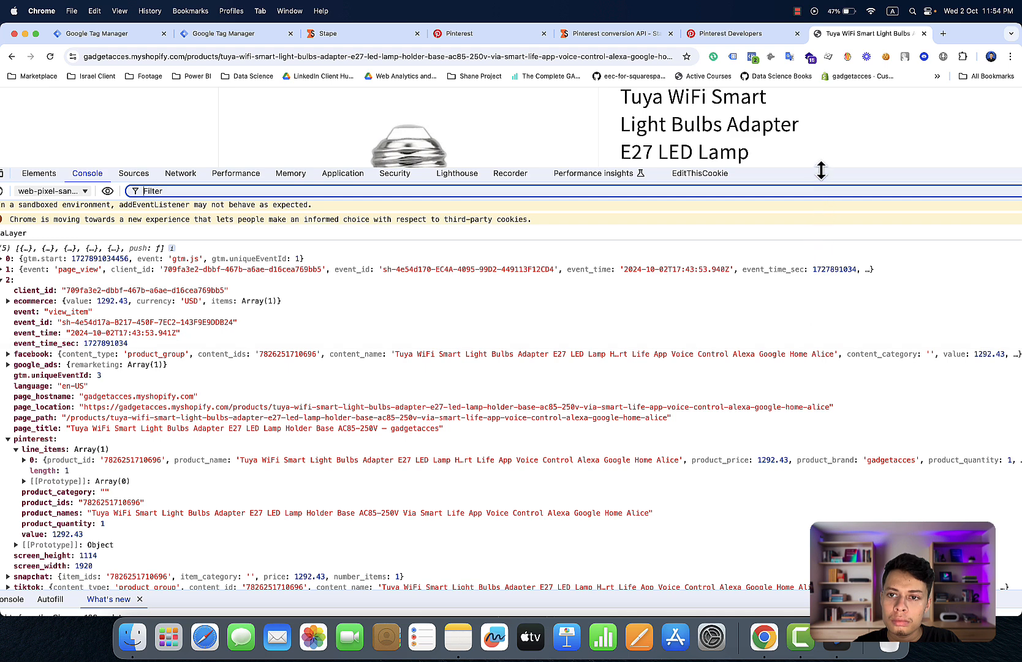
pyautogui.moveTo(821, 170); pyautogui.dragTo(795, 481)
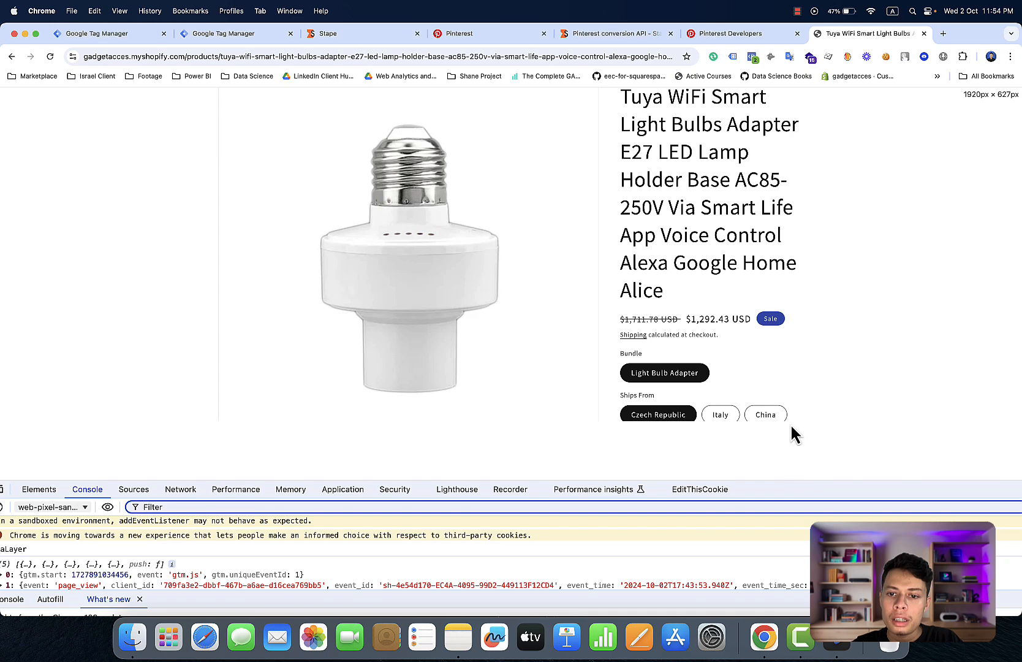
pyautogui.scroll(-5, 810, 371)
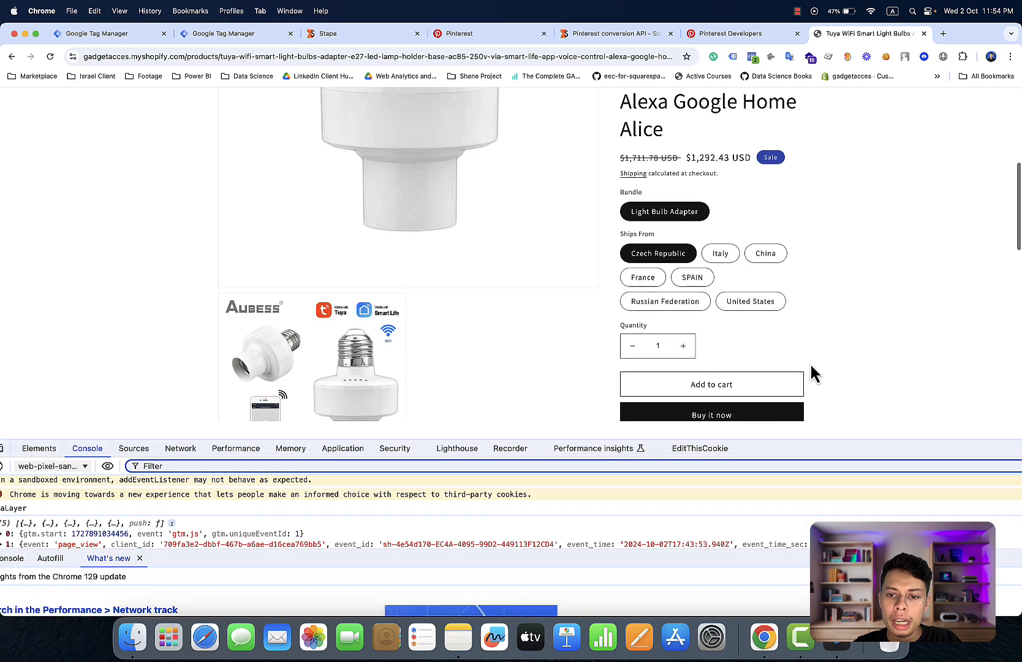
pyautogui.click(738, 385)
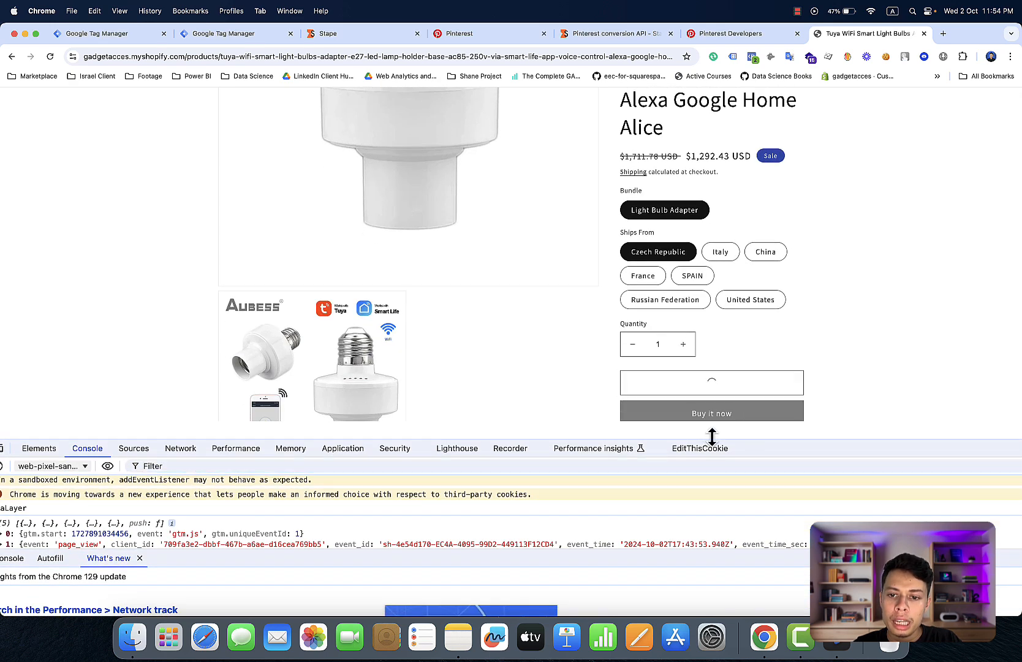
# Step: Enlarge the developer console and examine the data layer entries, the product_added_to_cart event and the error details
pyautogui.moveTo(712, 436); pyautogui.dragTo(800, 107)
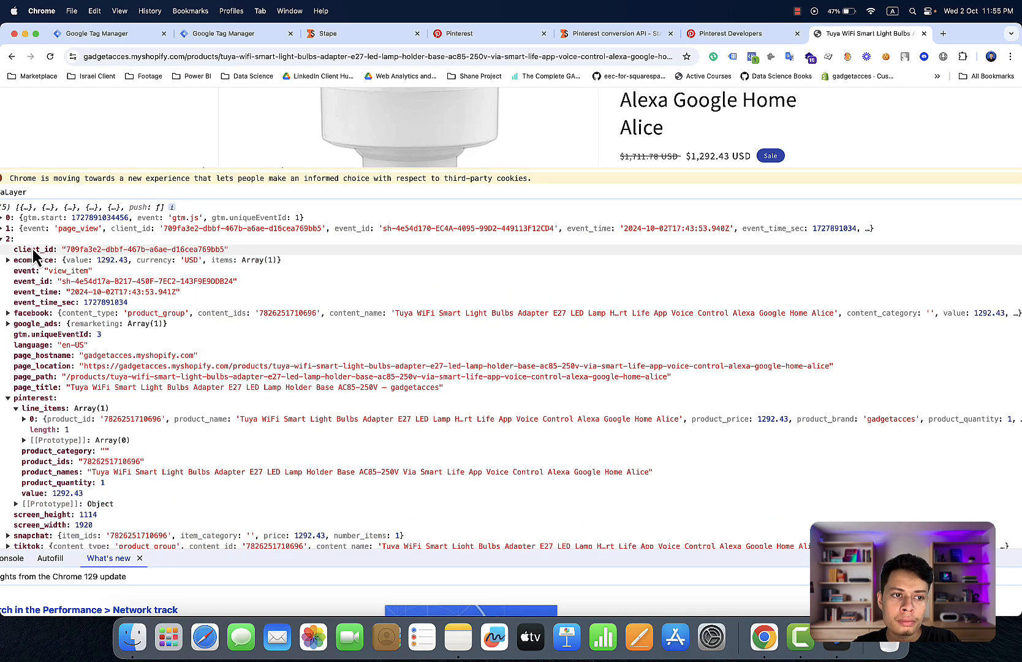
pyautogui.click(8, 241)
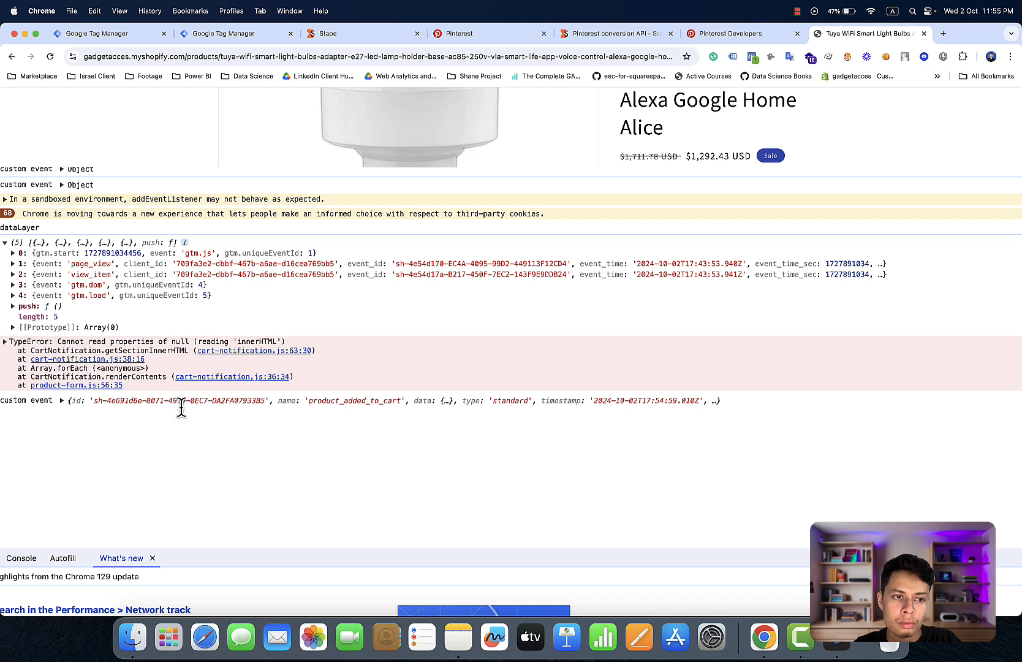
pyautogui.click(728, 404)
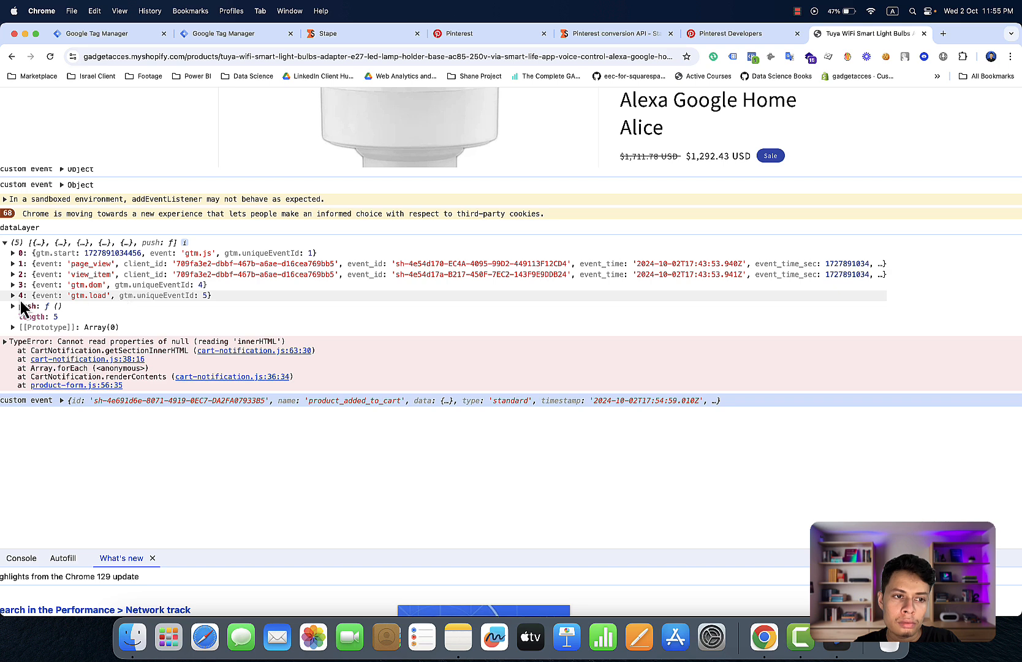
pyautogui.click(6, 341)
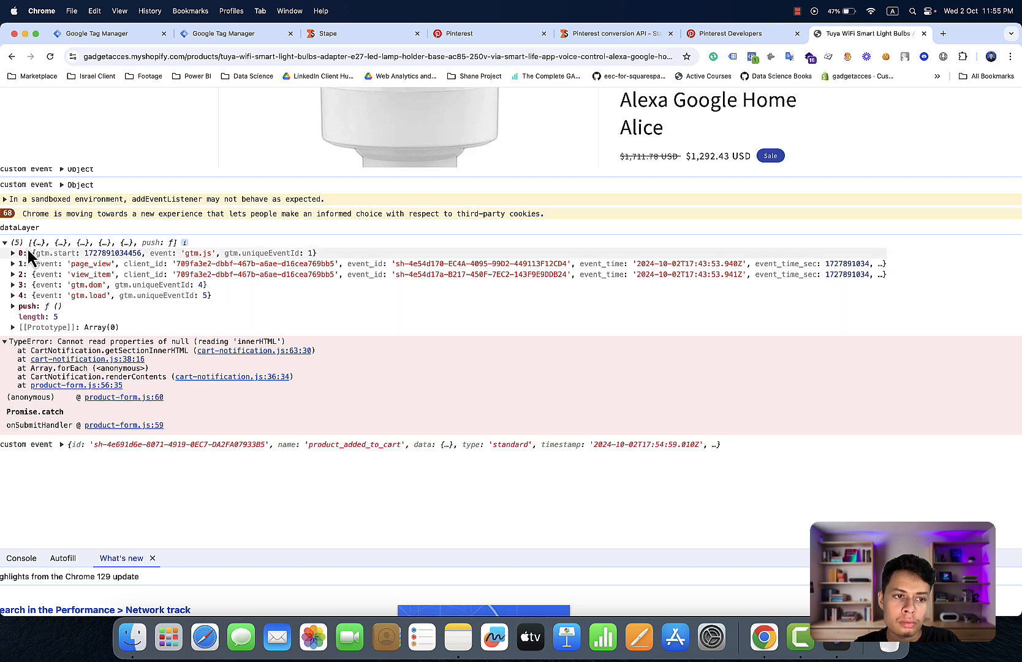
# Step: Reload the light bulb product page and close the What's new pane of the developer tools
pyautogui.click(50, 56)
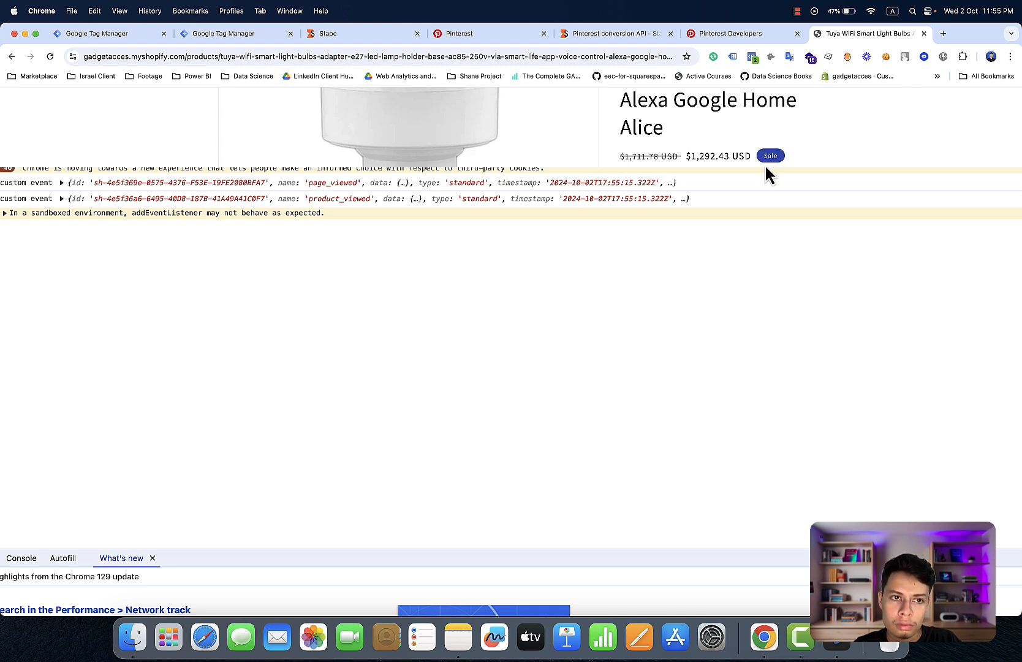
pyautogui.click(152, 558)
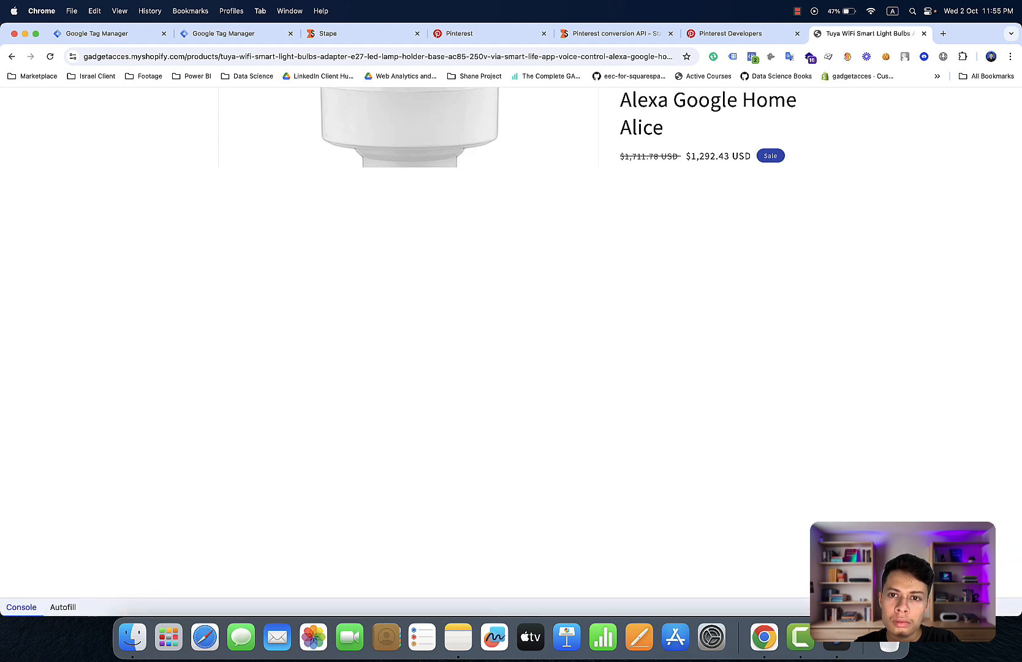
pyautogui.click(797, 11)
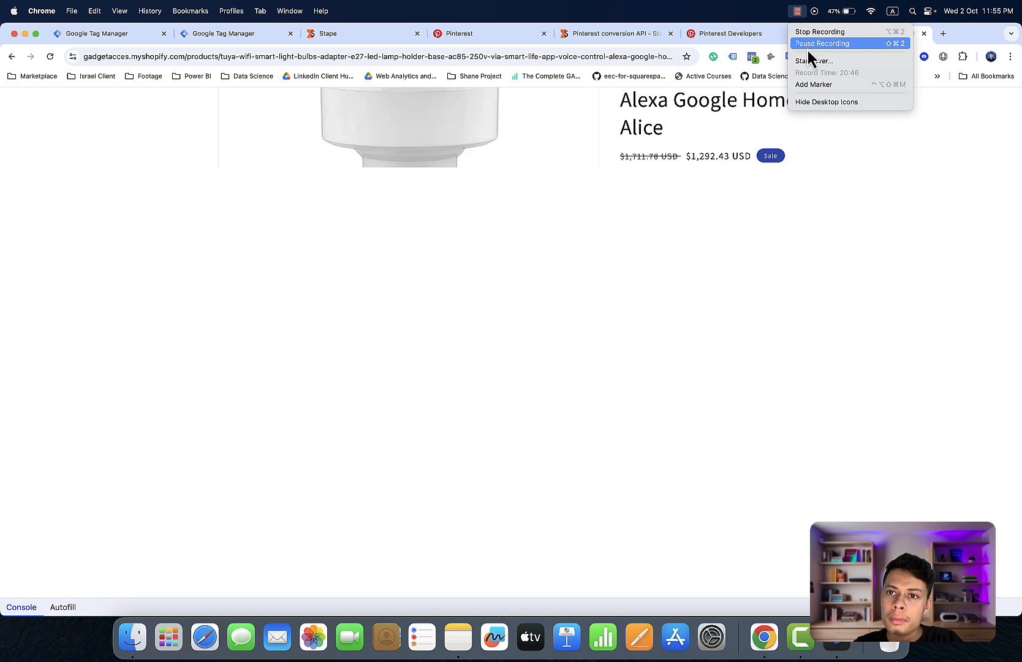
pyautogui.click(815, 44)
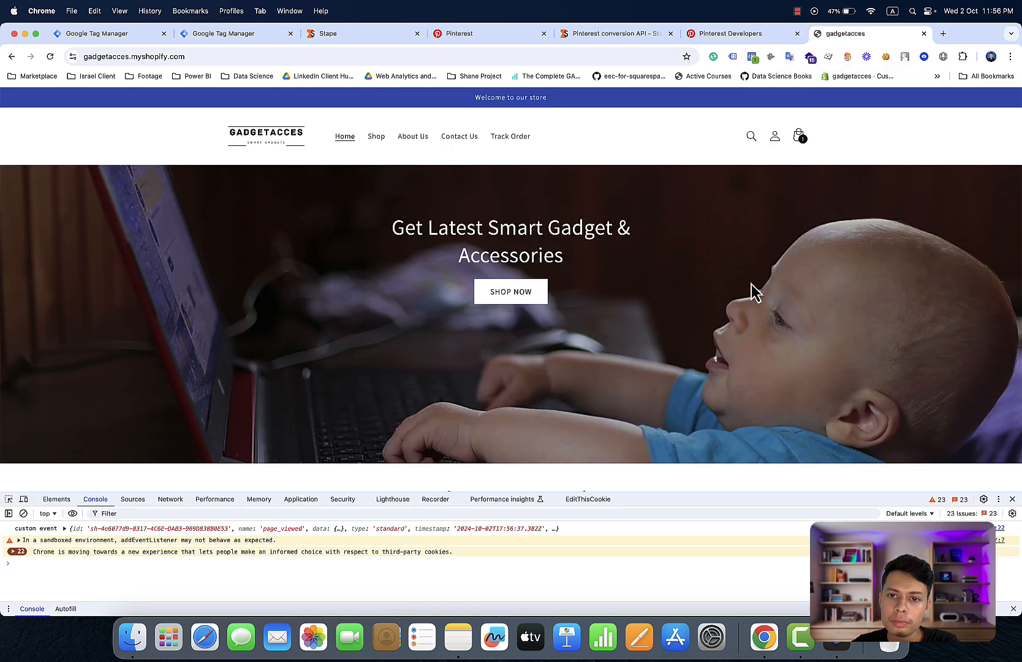
# Step: Close the developer tools on the store home page, open the featured Miffy 380ML humidifier and add it to the cart
pyautogui.click(1012, 498)
pyautogui.scroll(-5, 722, 420)
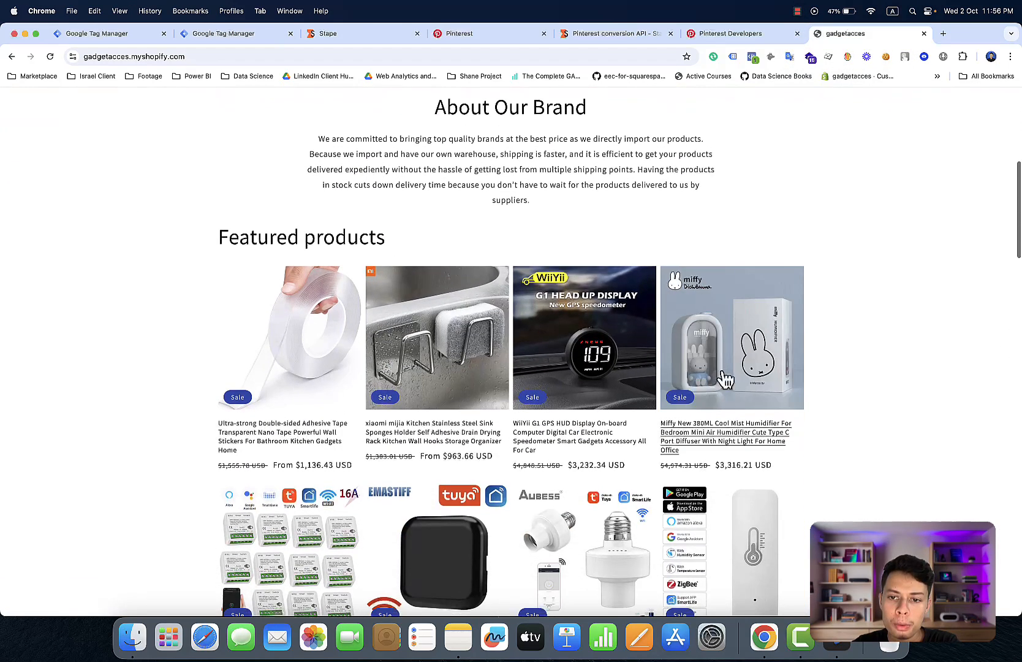
pyautogui.click(744, 334)
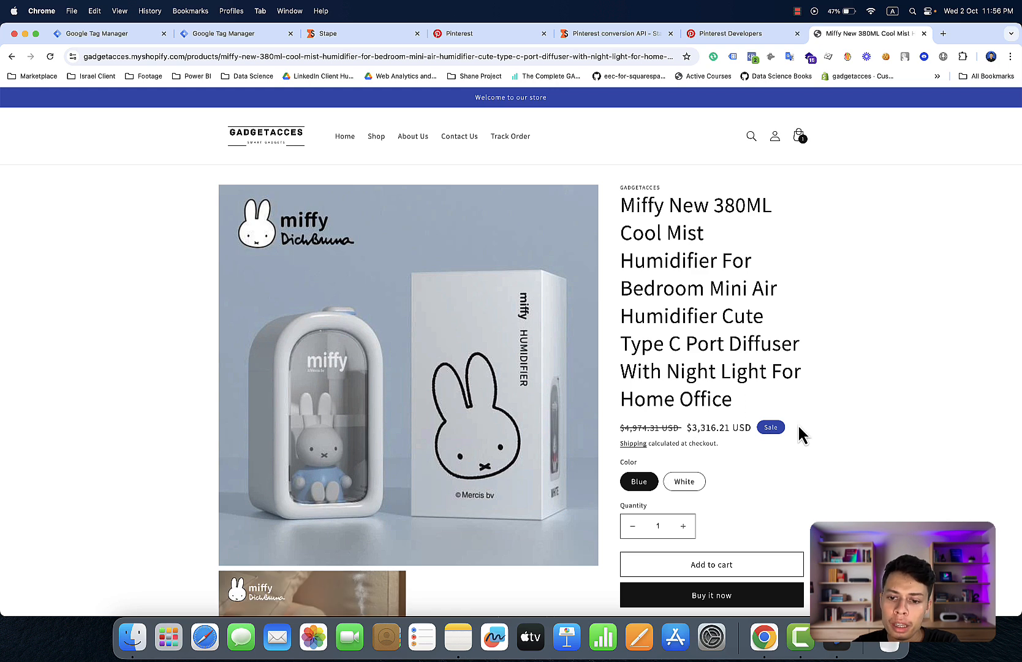
pyautogui.scroll(-3, 797, 424)
pyautogui.click(749, 447)
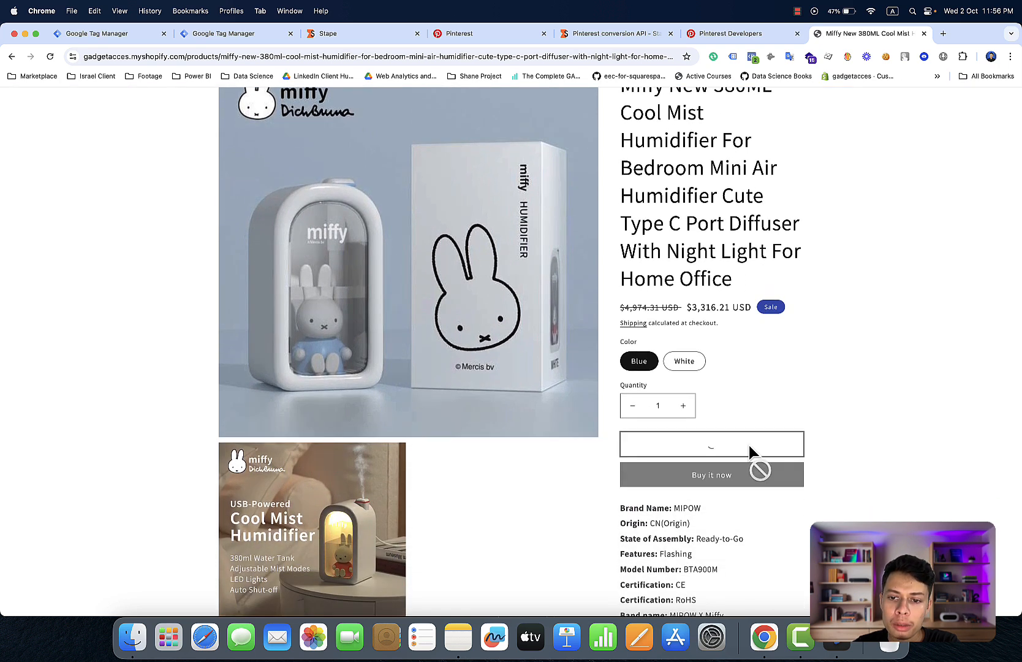
# Step: Open the developer tools on the humidifier page and enlarge them over most of the page
pyautogui.rightClick(858, 376)
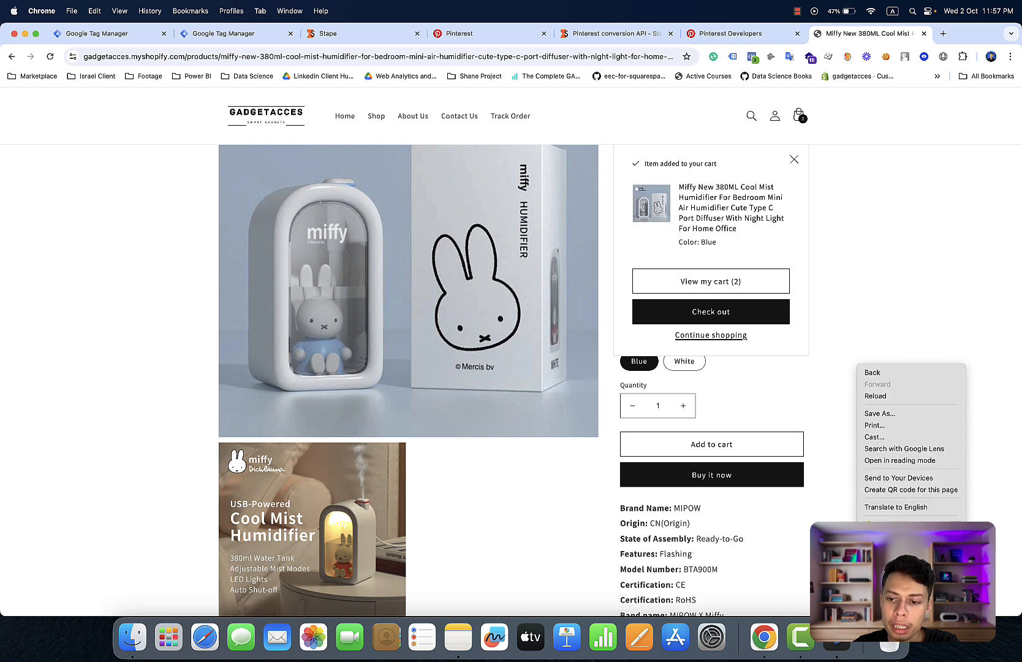
pyautogui.click(882, 535)
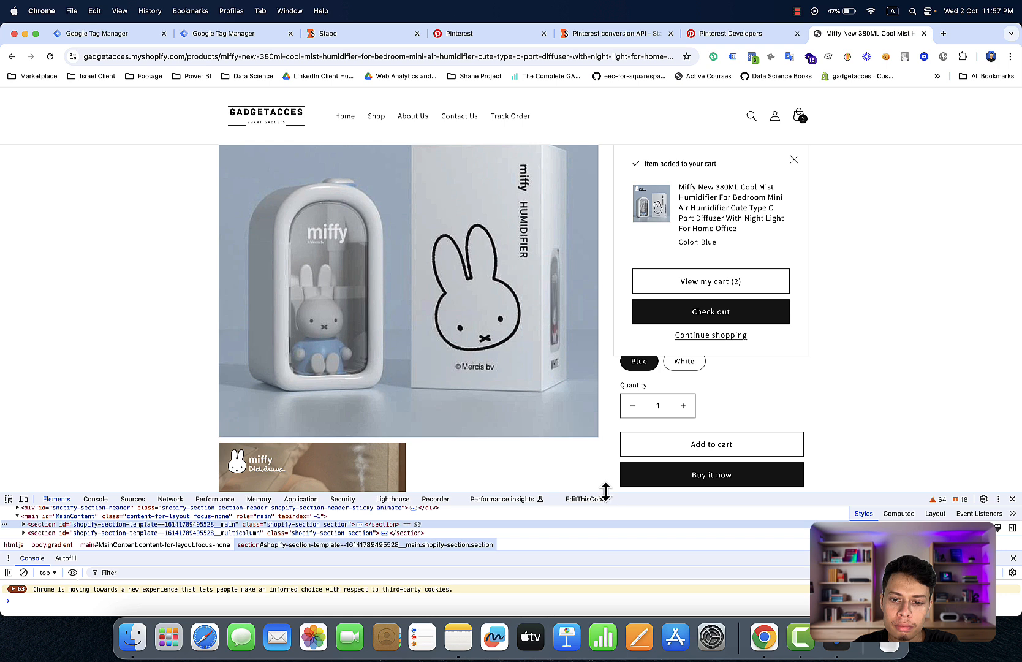
pyautogui.moveTo(605, 491); pyautogui.dragTo(649, 168)
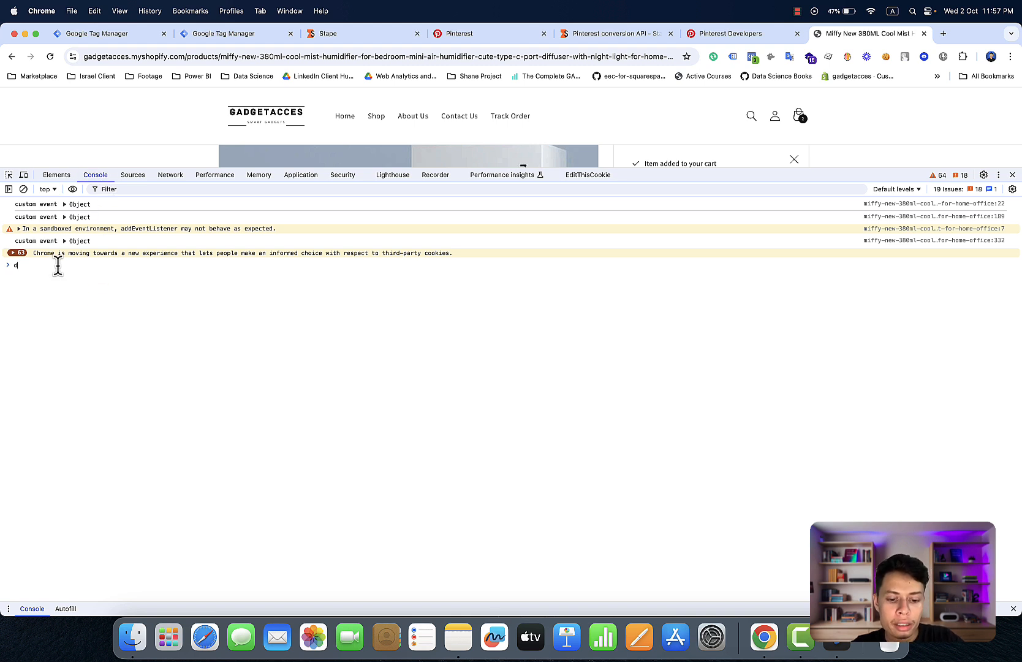
# Step: Evaluate dataLayer in the web-pixel-sandbox console context and expand the result down to its add_to_cart entry
pyautogui.write('ata')
pyautogui.click(54, 190)
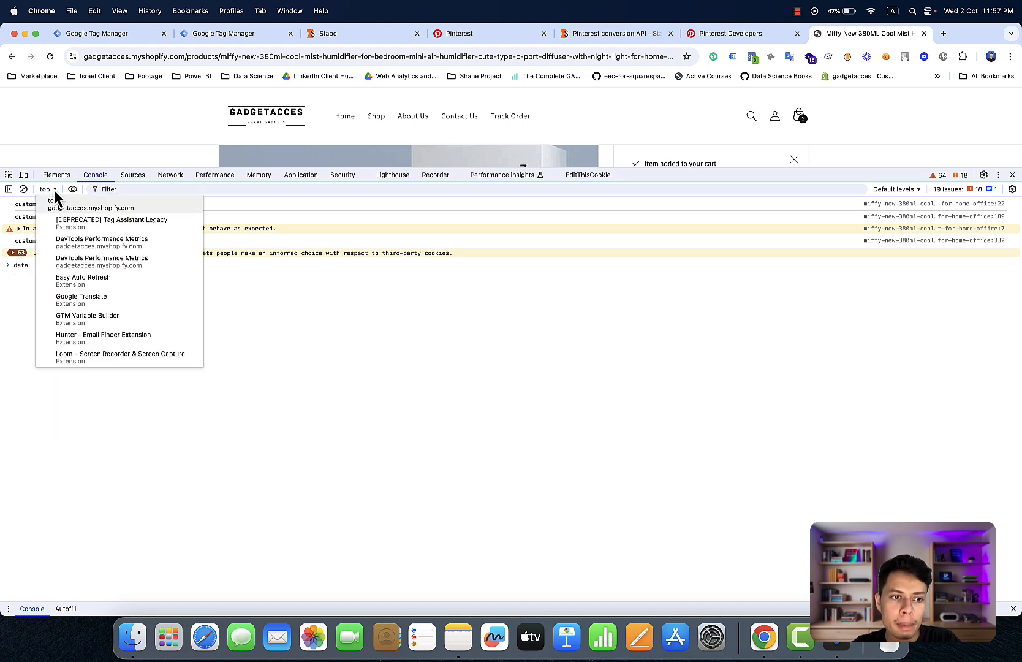
pyautogui.scroll(-5, 109, 305)
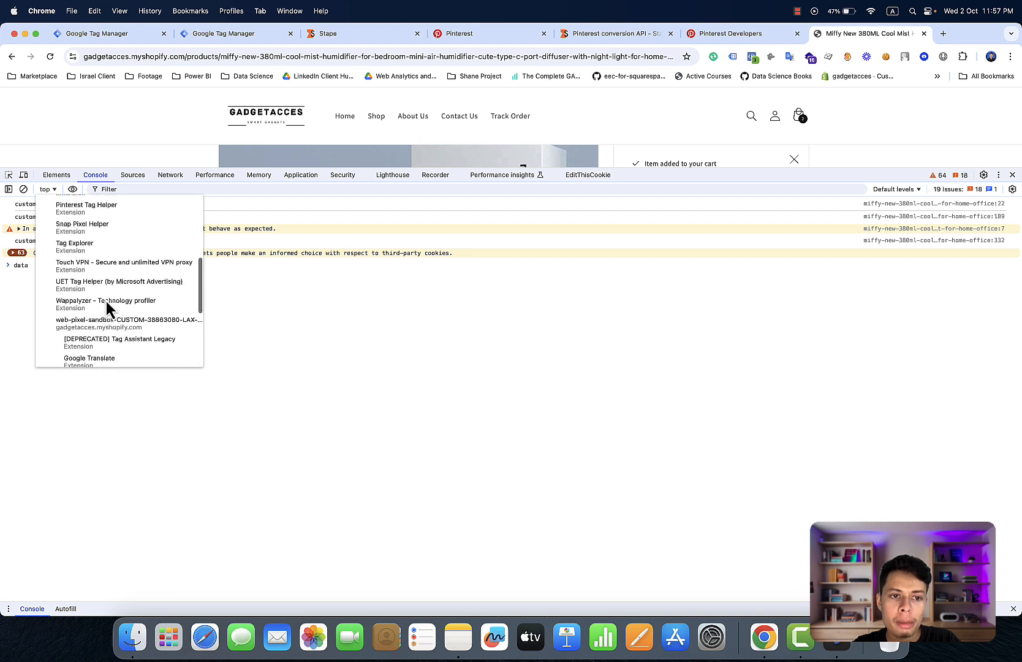
pyautogui.scroll(-1, 108, 307)
pyautogui.click(111, 297)
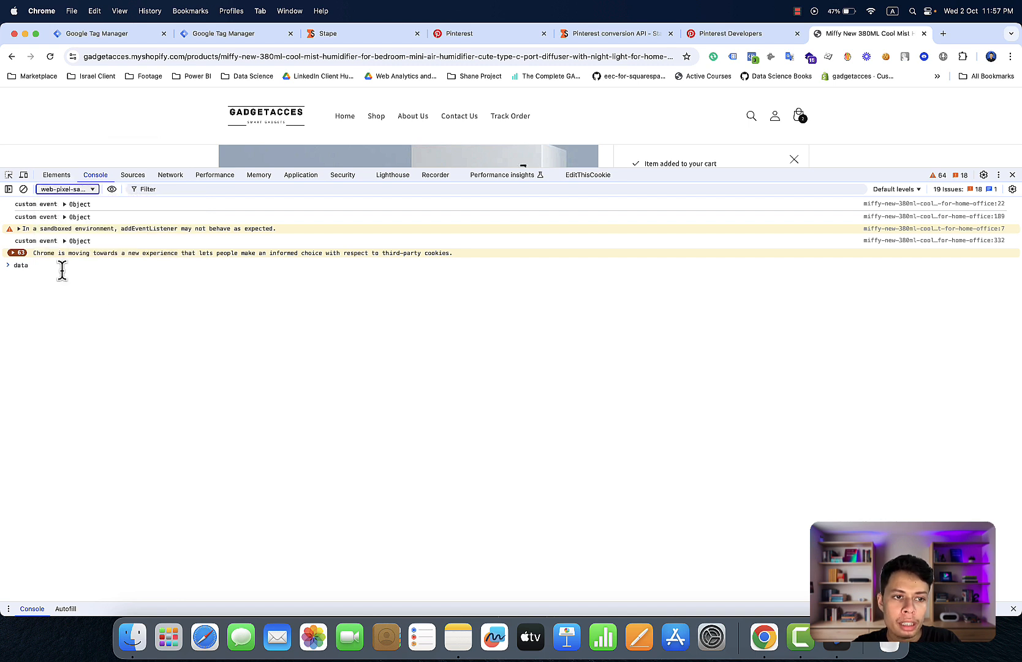
pyautogui.click(62, 270)
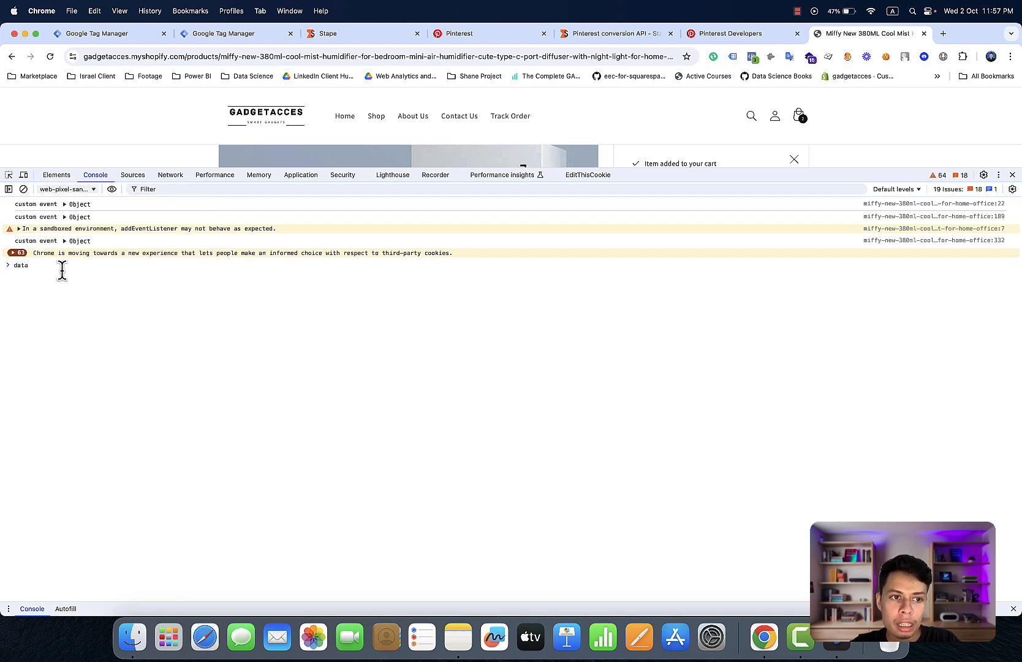
pyautogui.write('l')
pyautogui.click(68, 275)
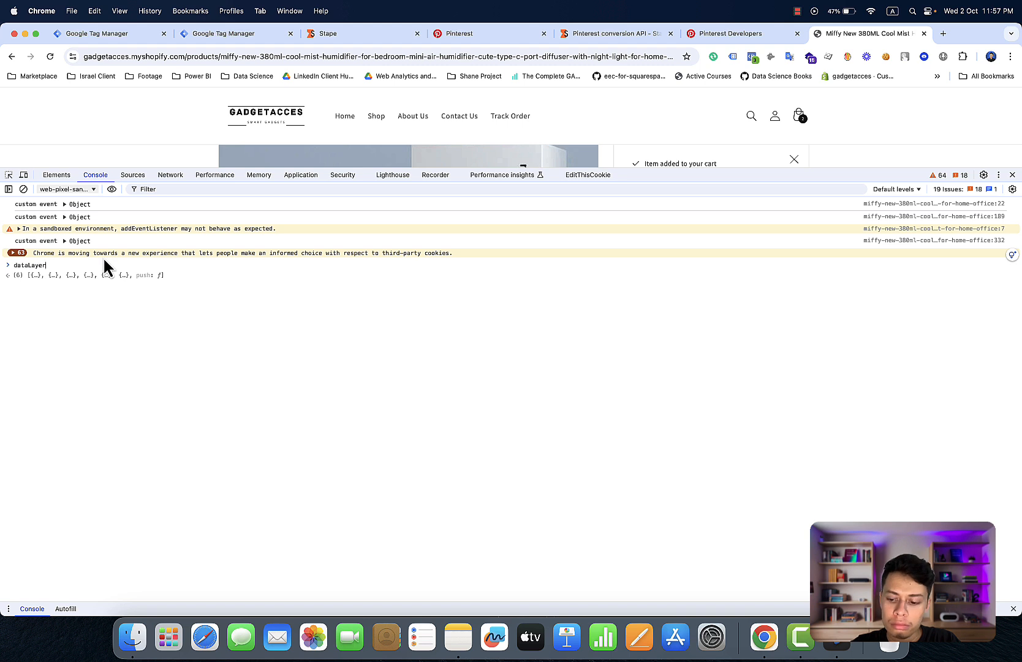
pyautogui.press('Return')
pyautogui.click(100, 276)
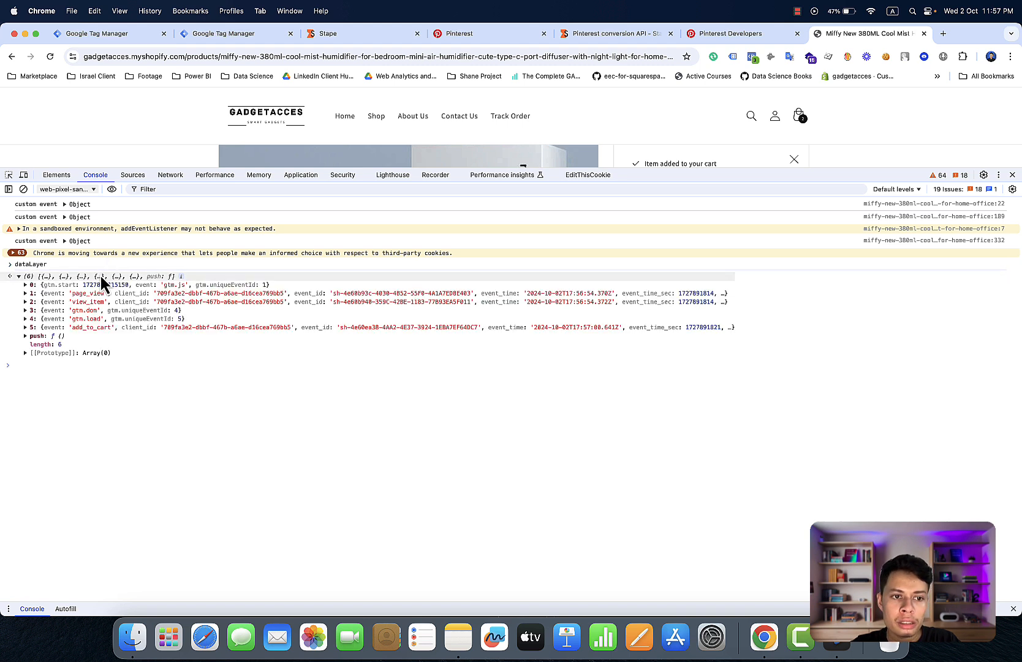
pyautogui.click(105, 329)
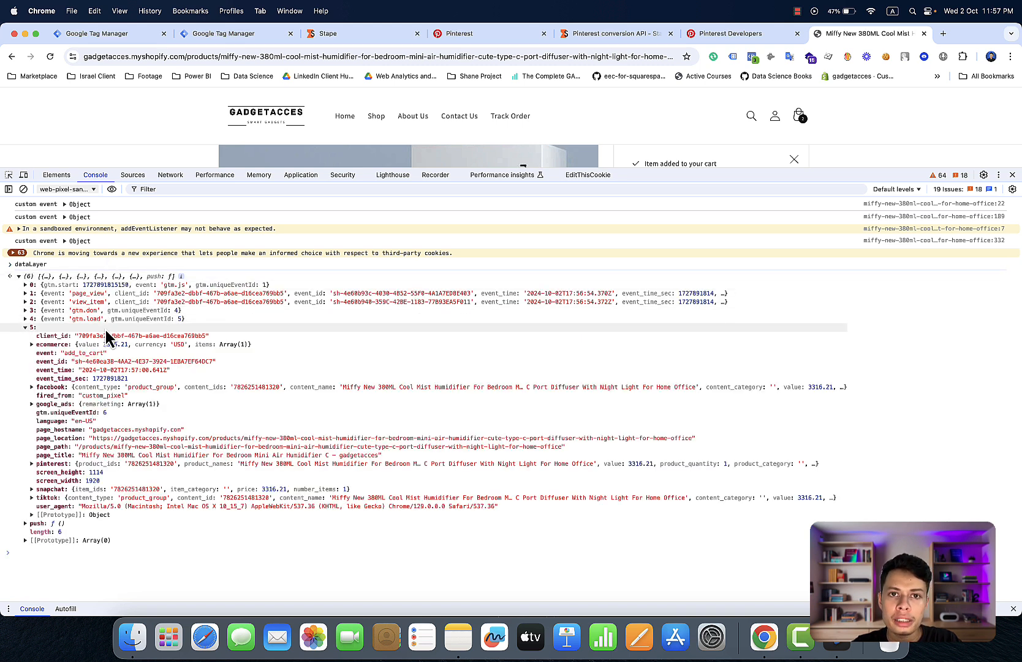
# Step: Return to the unfinished Pinterest tag and create a new Custom Event trigger with the event name add_to_cart
pyautogui.click(131, 41)
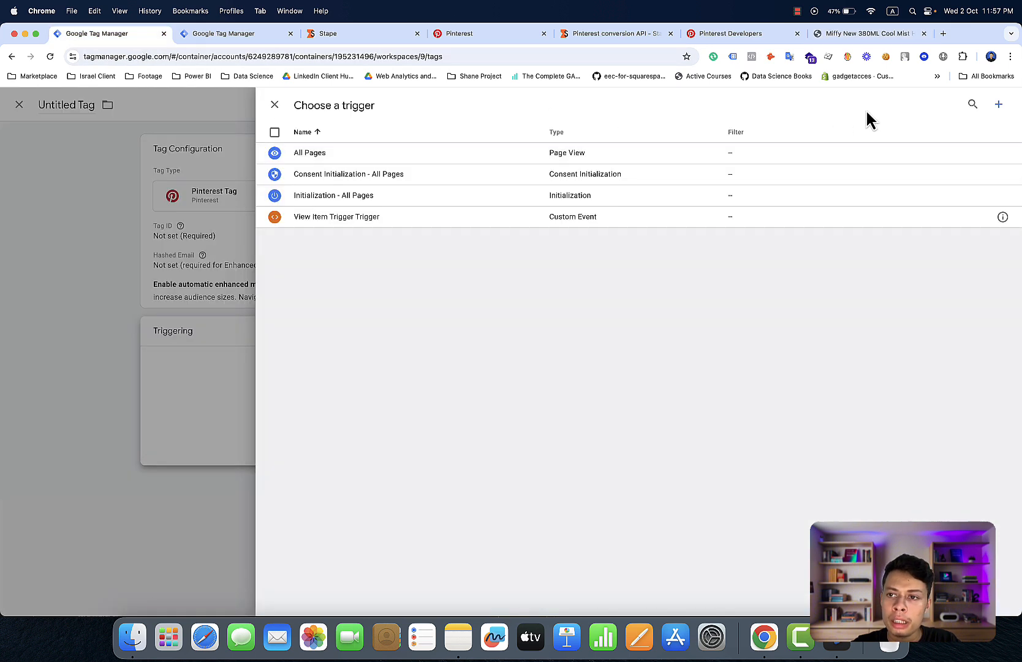
pyautogui.click(998, 106)
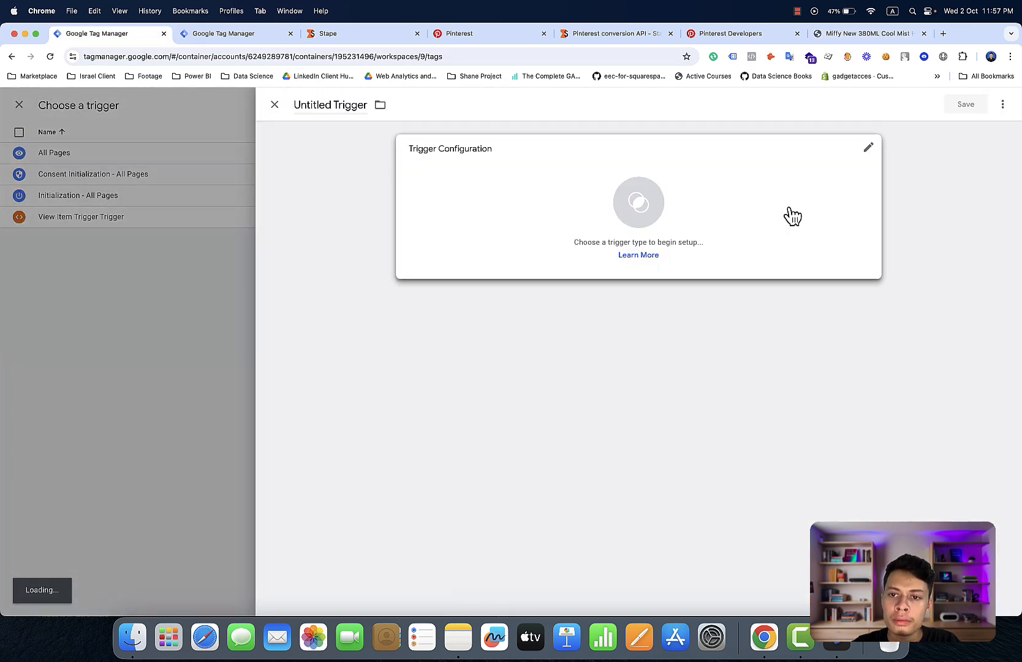
pyautogui.click(793, 216)
pyautogui.click(755, 585)
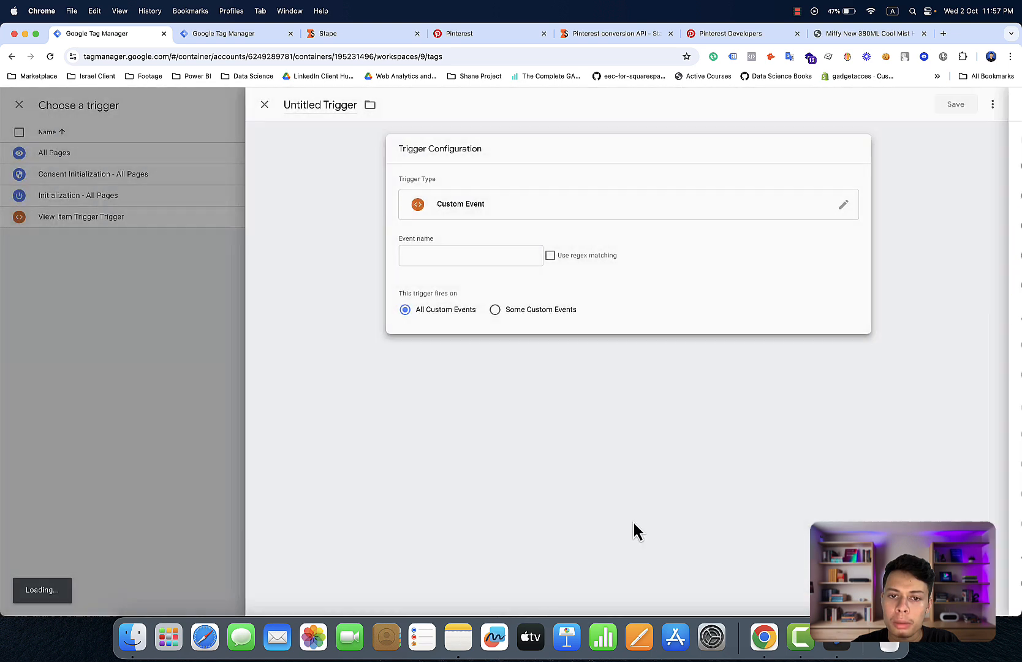
pyautogui.click(495, 253)
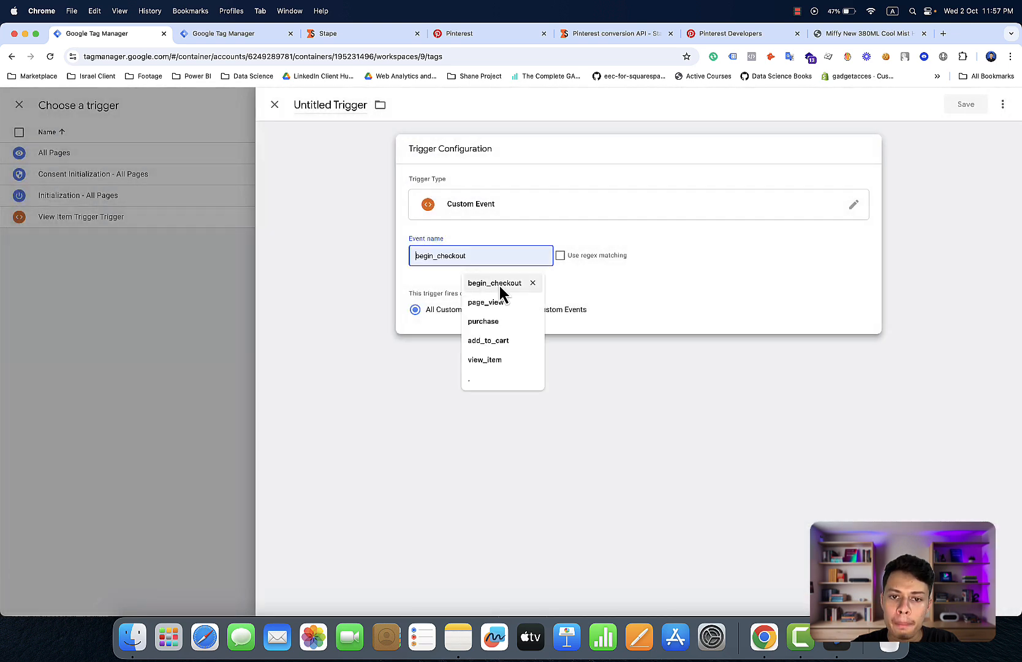
pyautogui.click(493, 341)
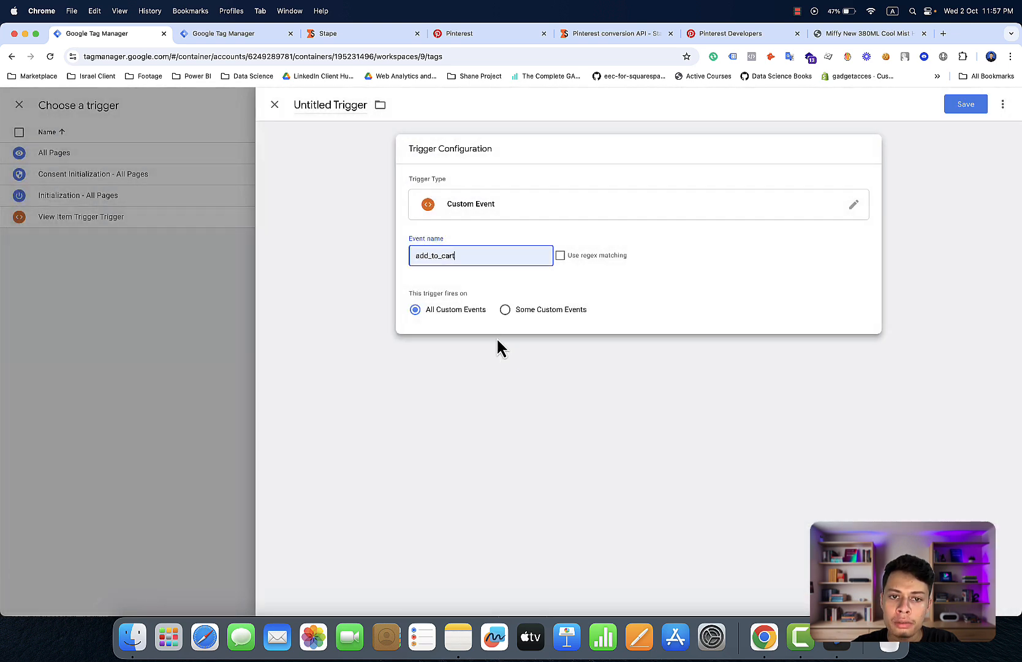
# Step: Name the new trigger "add to cart Trigger" and save it
pyautogui.click(333, 102)
pyautogui.press('BackSpace')
pyautogui.press('BackSpace')
pyautogui.press('BackSpace')
pyautogui.press('BackSpace')
pyautogui.press('BackSpace')
pyautogui.press('BackSpace')
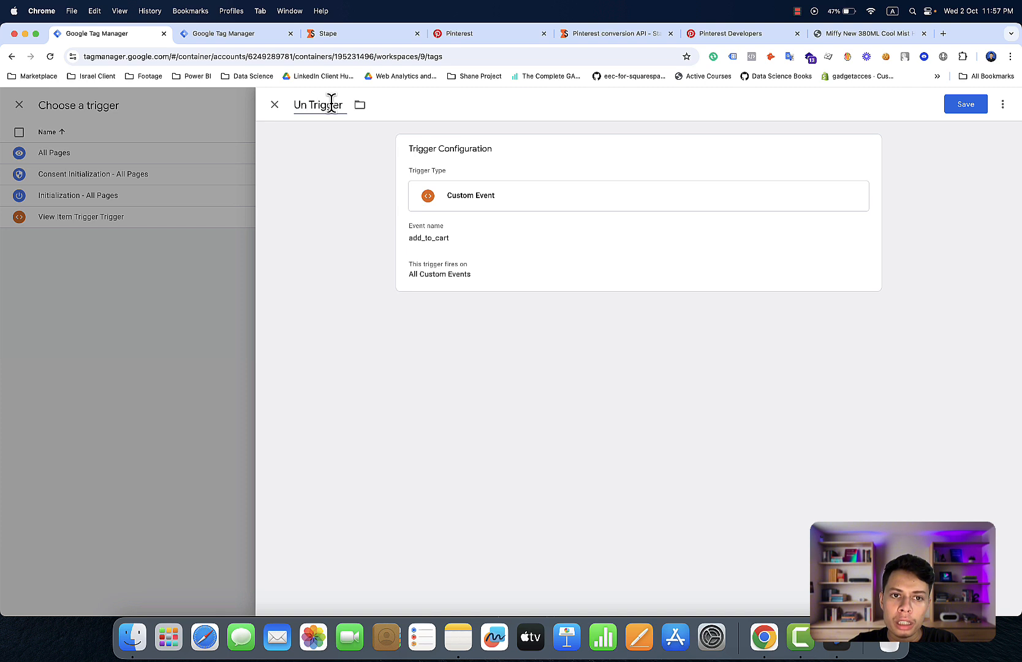
pyautogui.press('BackSpace')
pyautogui.press('BackSpace')
pyautogui.write('add')
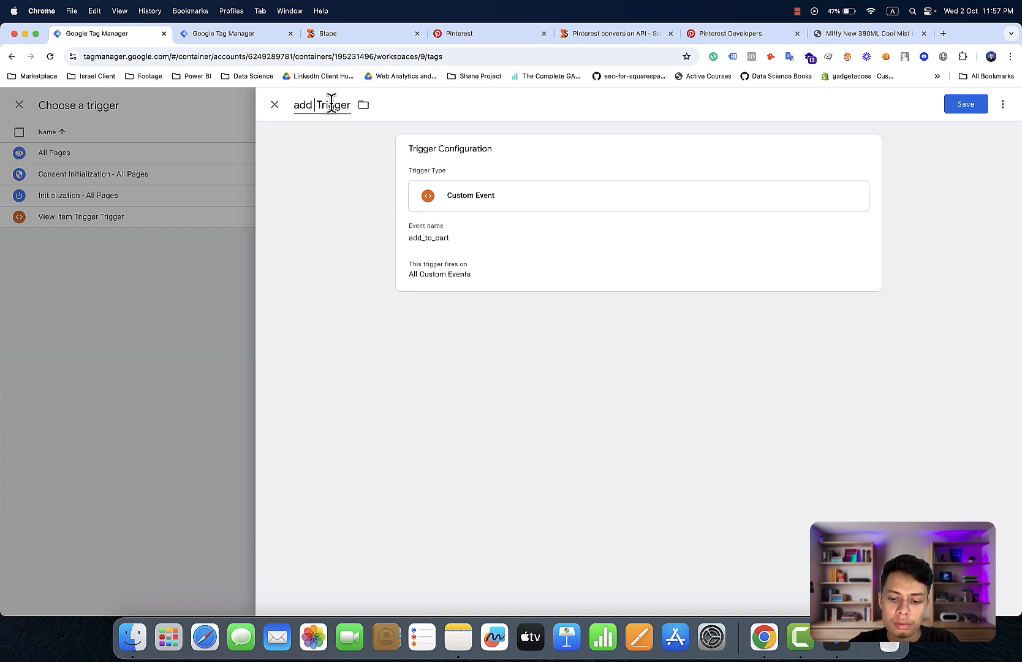
pyautogui.write(' to ca')
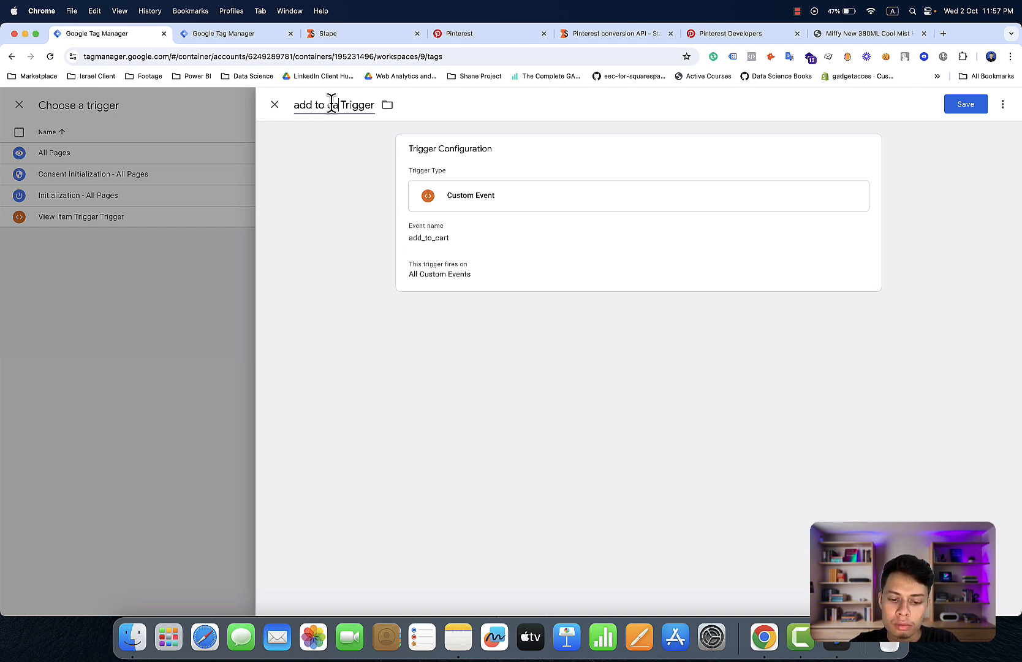
pyautogui.write('rt')
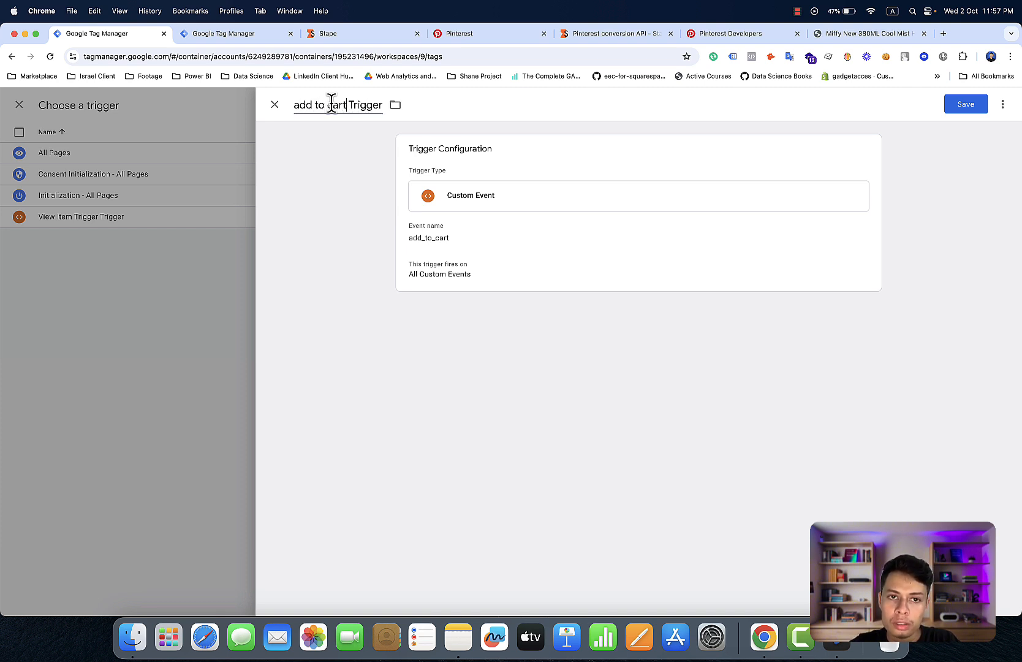
pyautogui.click(966, 106)
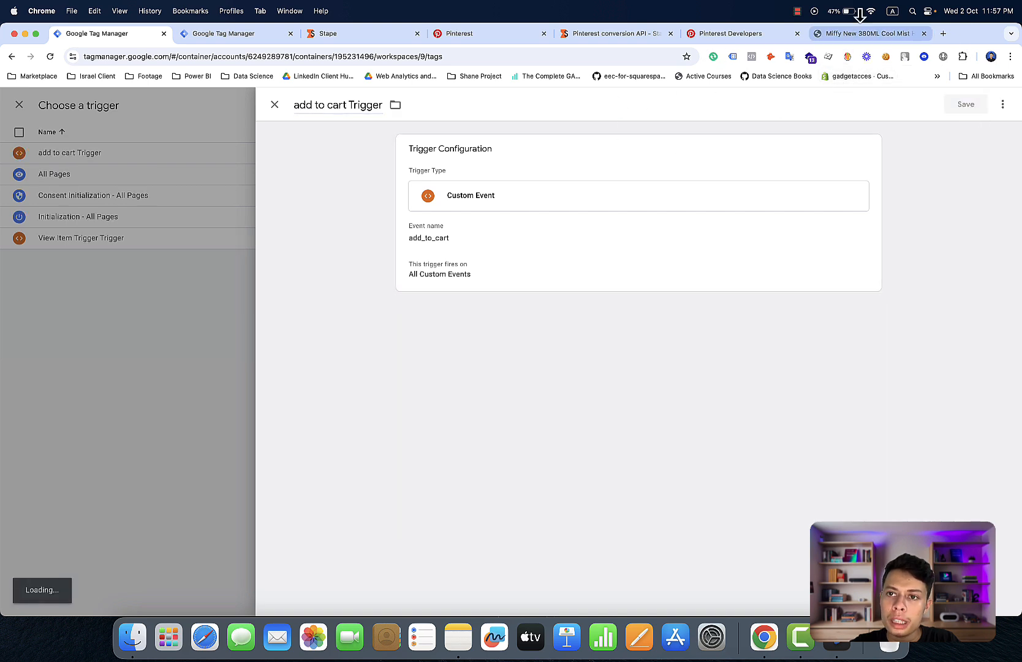
# Step: Examine the pinterest object of the add_to_cart entry in the store page's console and return to the untitled tag
pyautogui.click(865, 33)
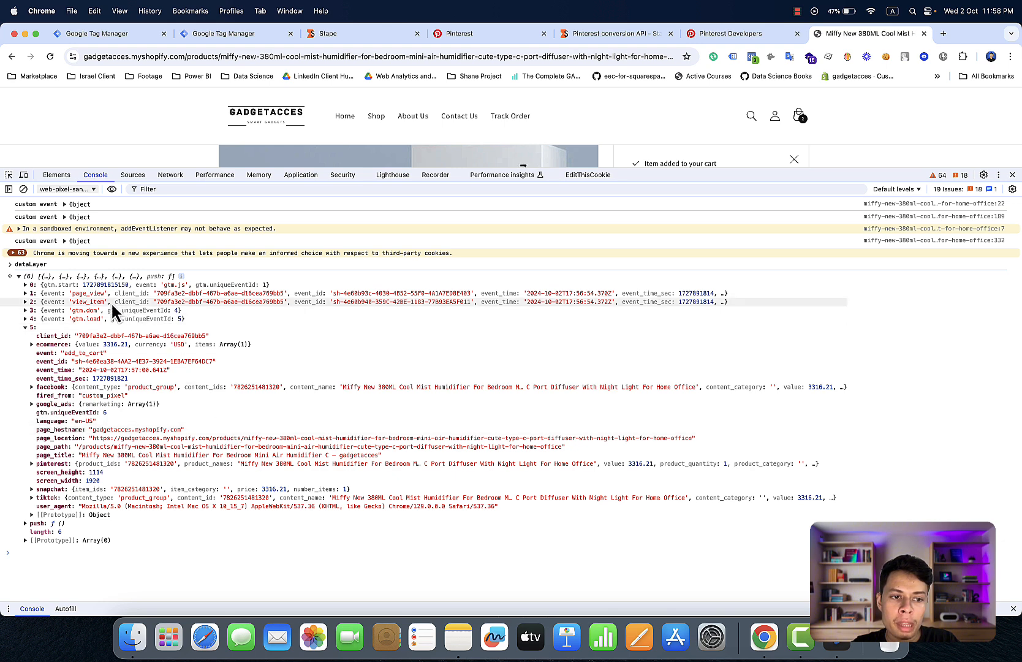
pyautogui.click(49, 464)
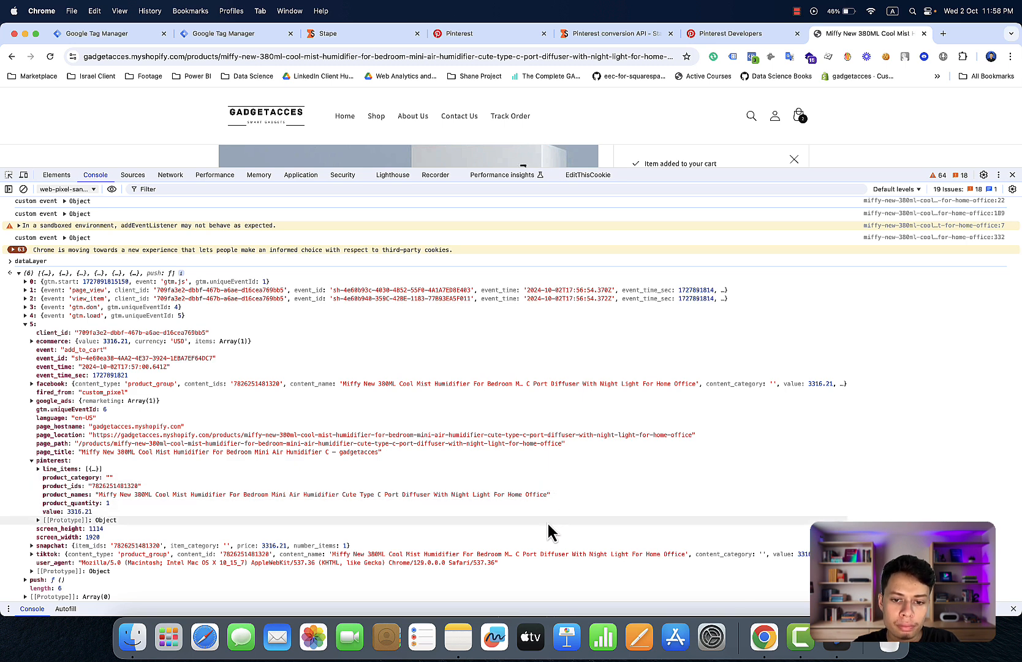
pyautogui.scroll(3, 547, 523)
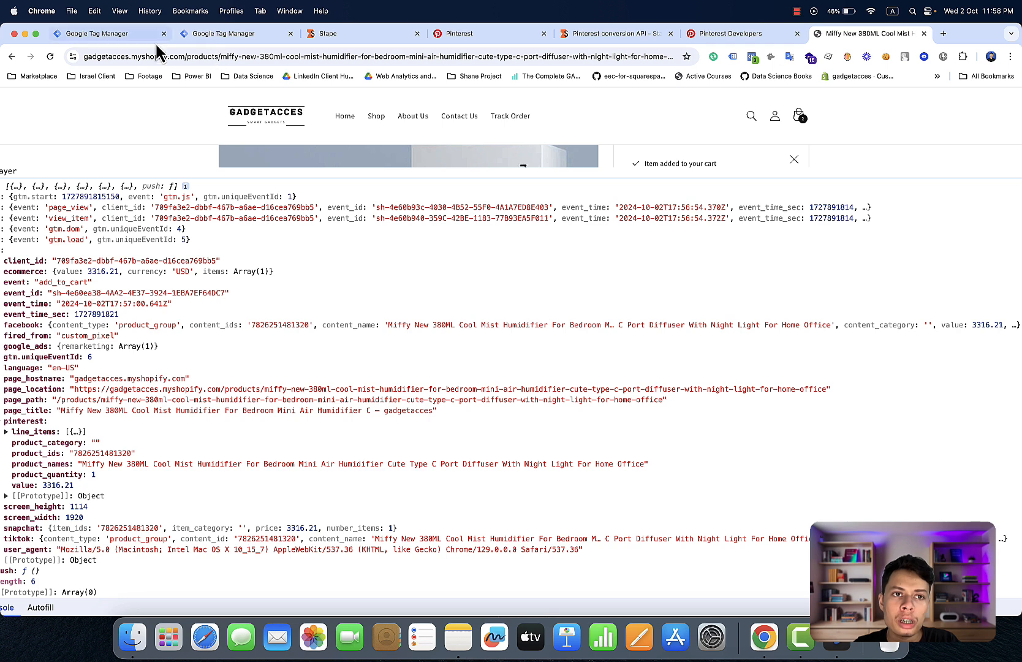
pyautogui.click(126, 43)
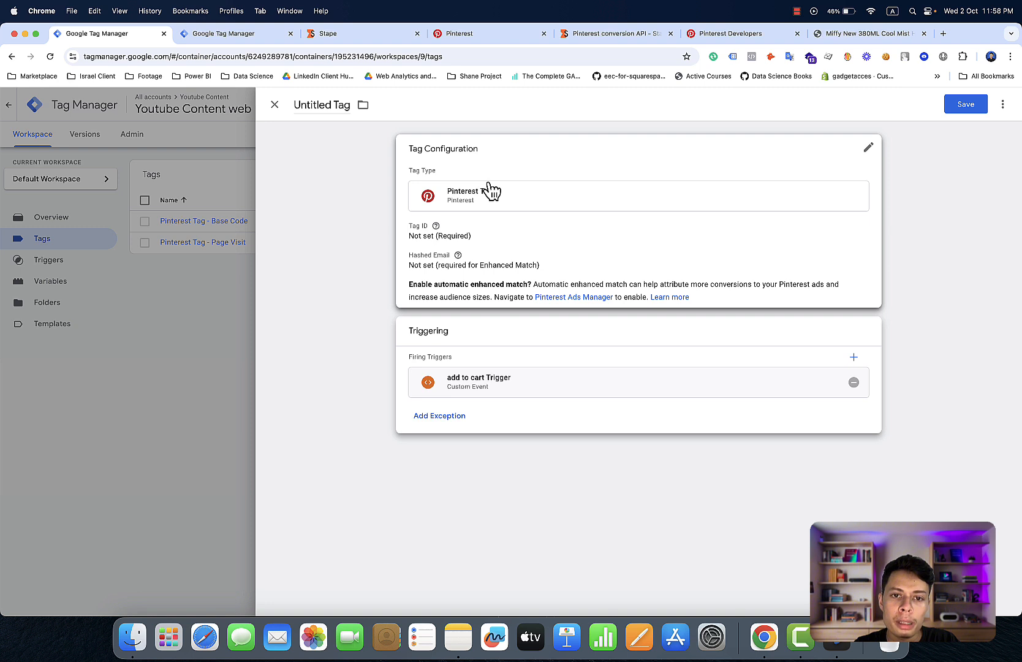
# Step: Configure the Pinterest tag to fire the Add to Cart event and use the Pinterest Tag ID variable as its Tag ID
pyautogui.click(545, 155)
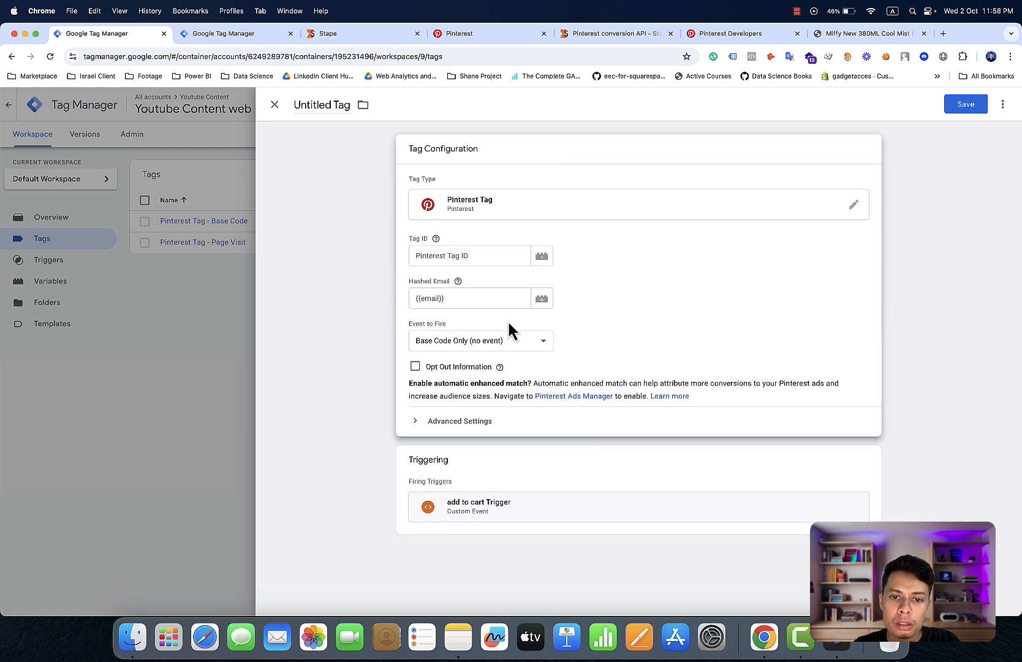
pyautogui.click(501, 340)
pyautogui.click(491, 367)
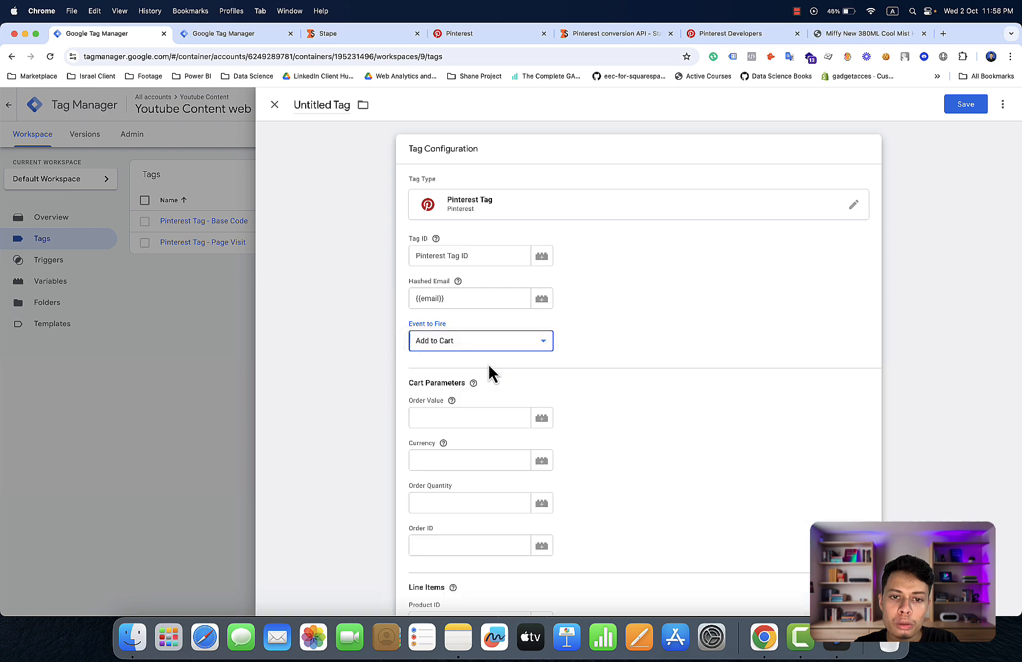
pyautogui.click(542, 257)
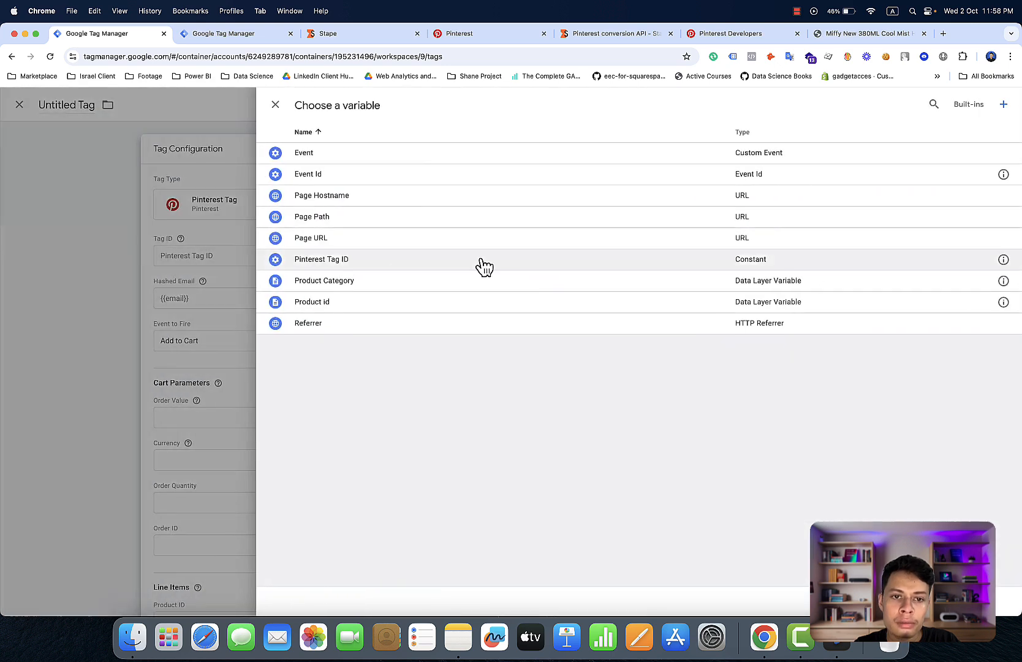
pyautogui.click(389, 272)
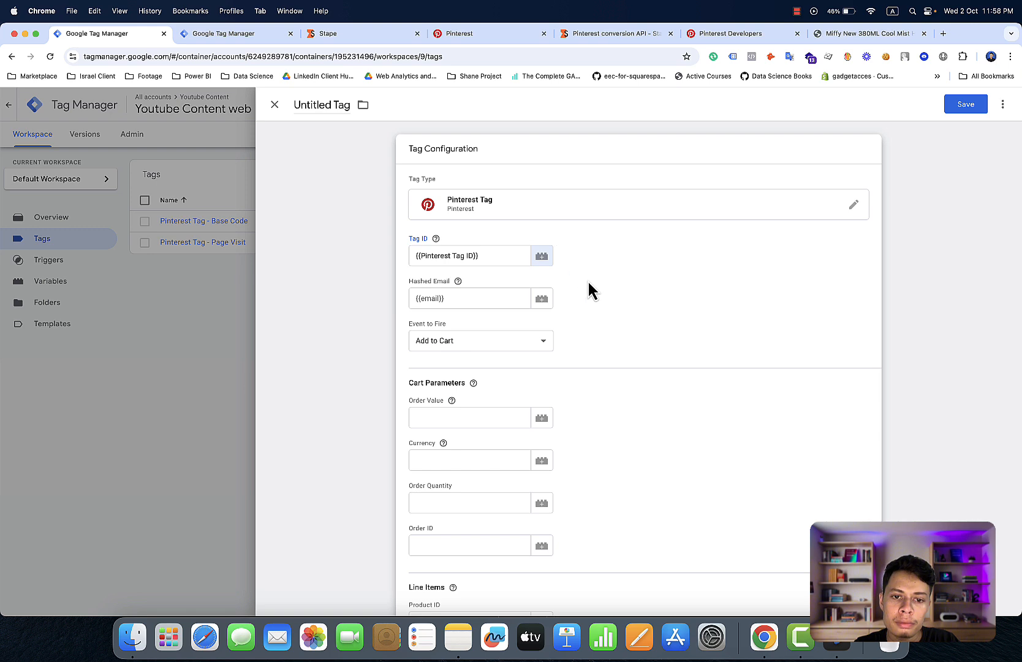
# Step: Set up tag sequencing so that Pinterest Tag - Base Code fires before this tag
pyautogui.scroll(-5, 606, 312)
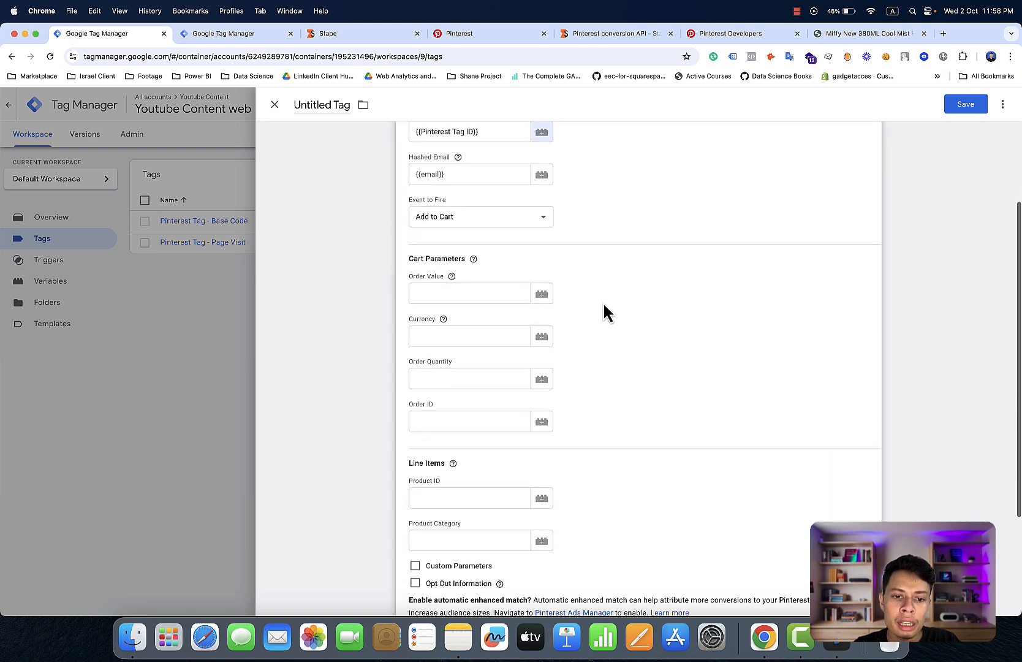
pyautogui.scroll(-1, 604, 306)
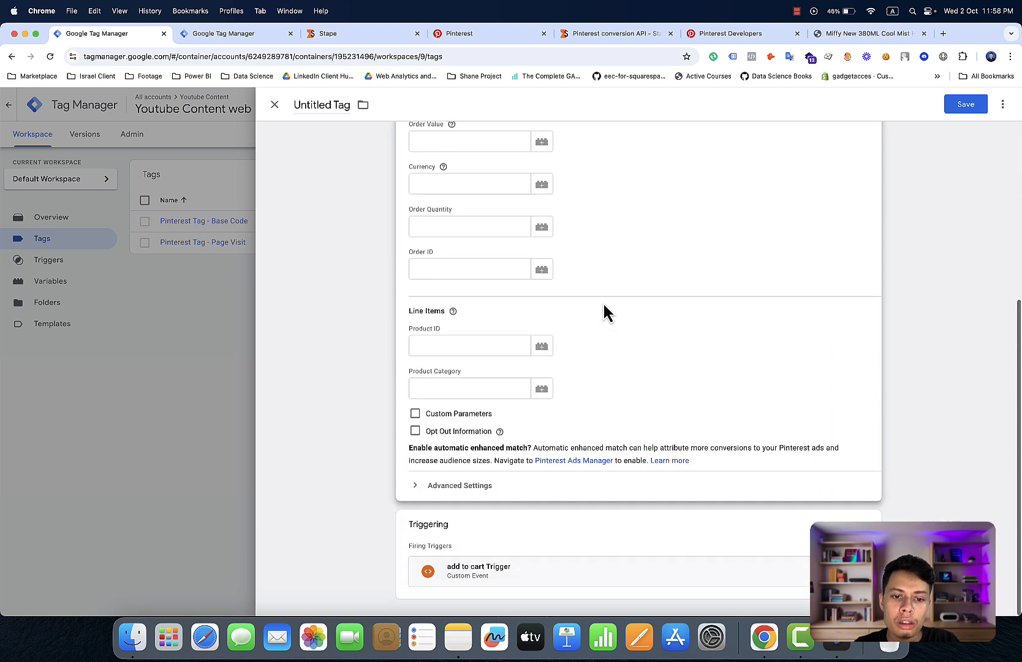
pyautogui.scroll(1, 604, 313)
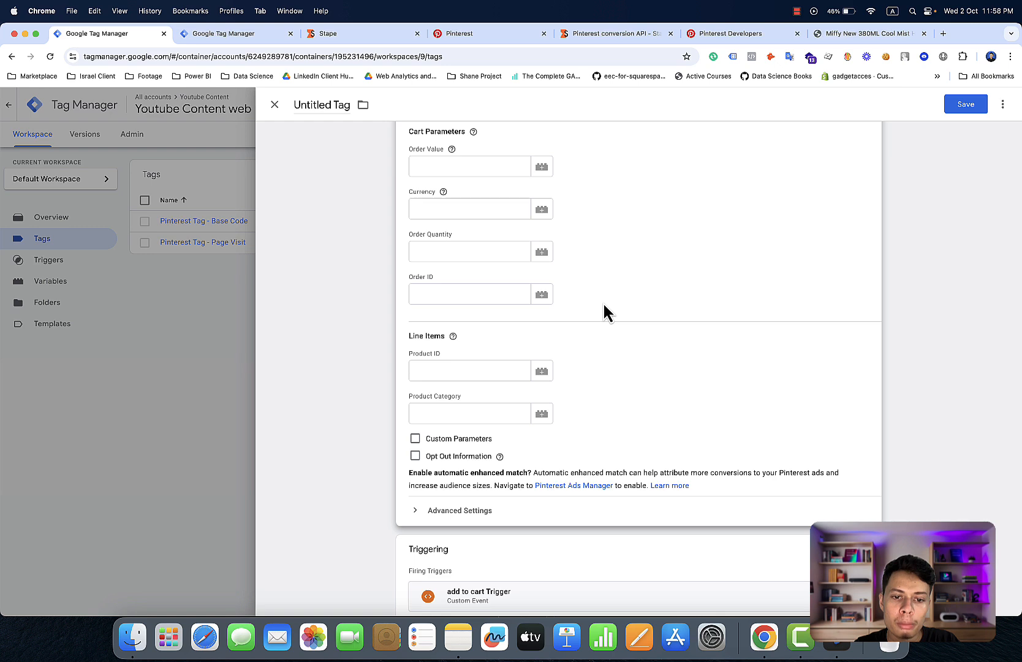
pyautogui.click(440, 520)
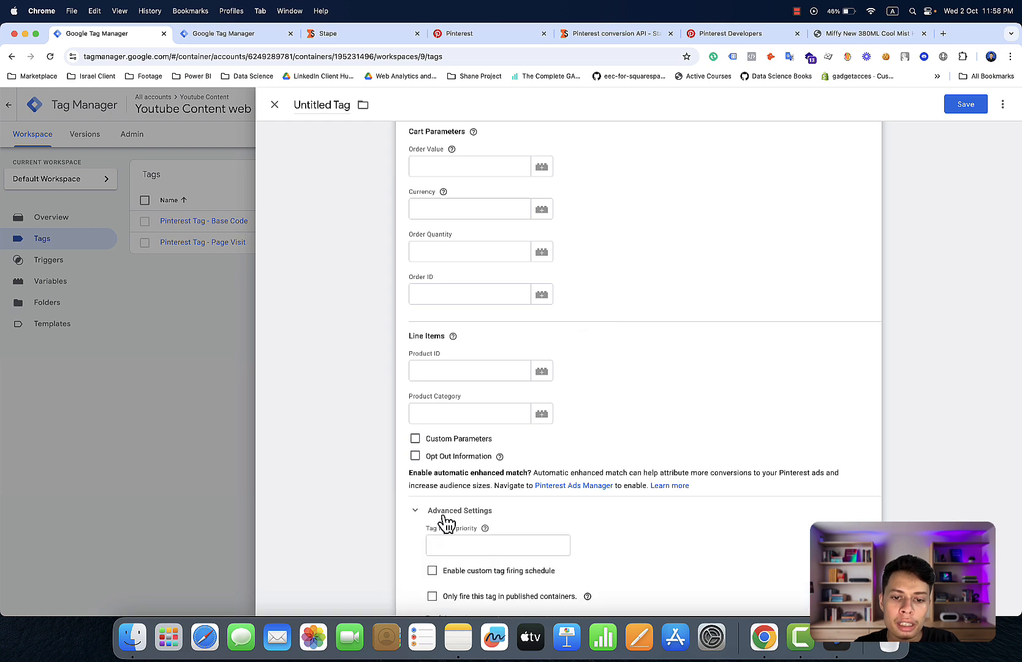
pyautogui.scroll(-3, 502, 552)
pyautogui.scroll(-2, 502, 554)
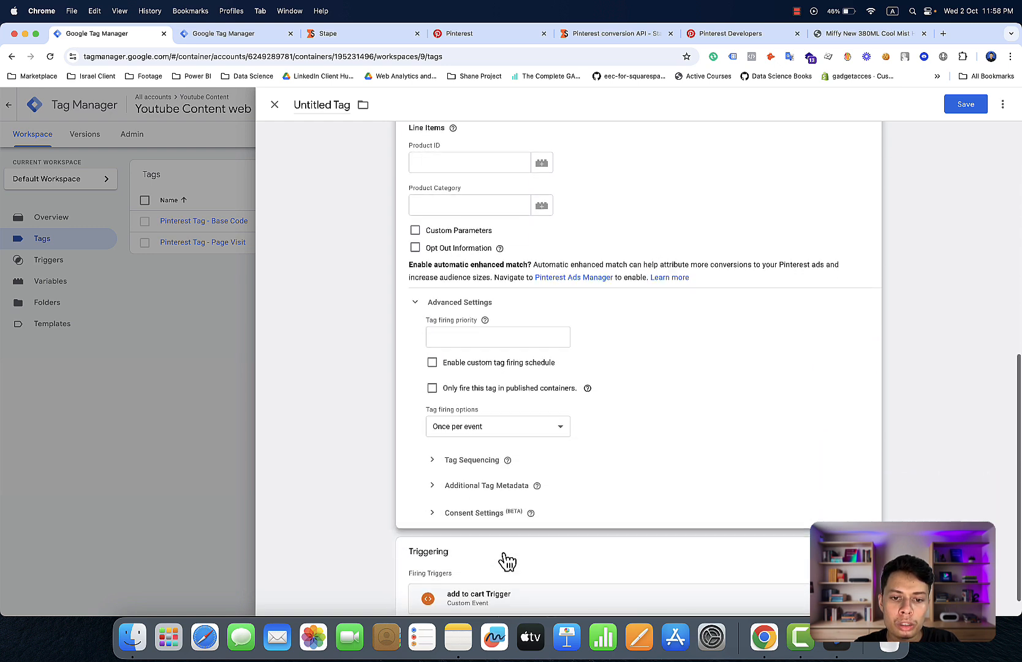
pyautogui.click(484, 461)
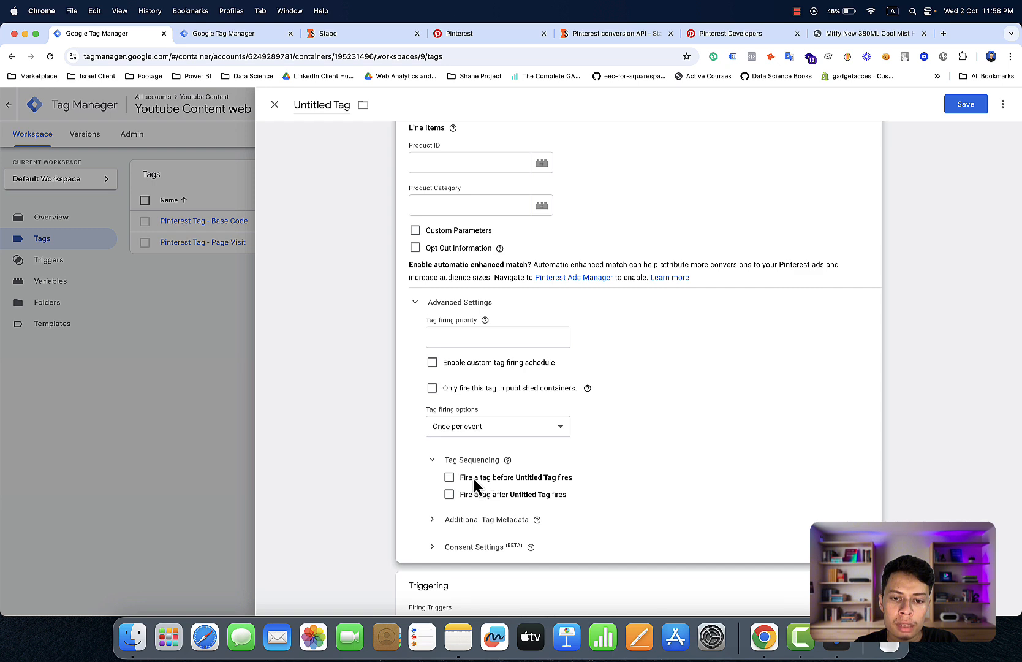
pyautogui.click(451, 478)
pyautogui.click(482, 508)
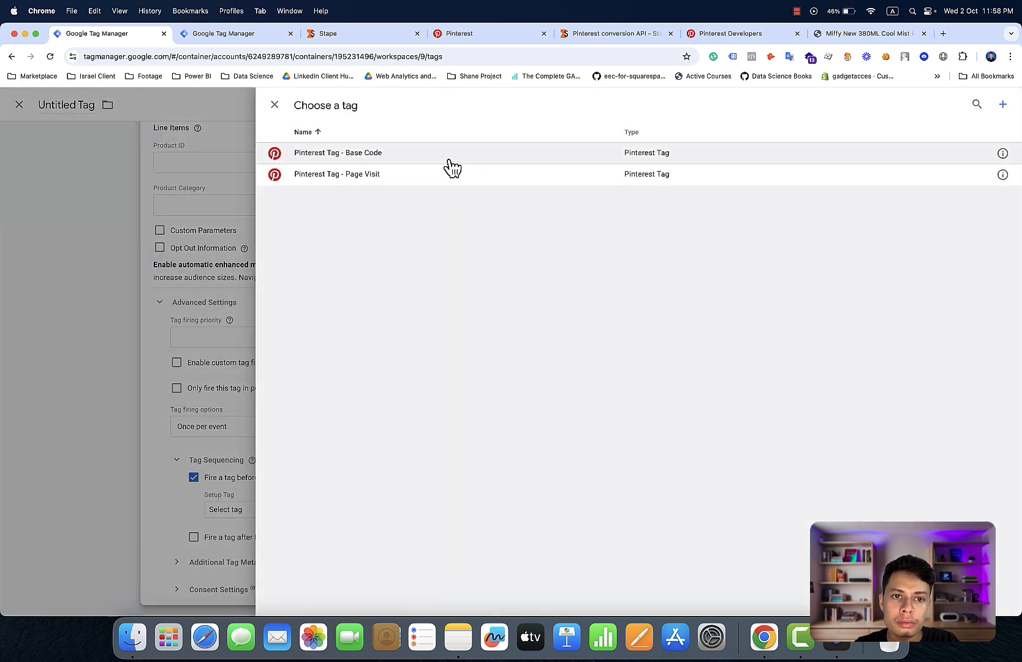
pyautogui.click(448, 159)
# Step: Fill the line items with the Product id variable for Product ID and the Product Category variable for Product Category
pyautogui.scroll(6, 506, 336)
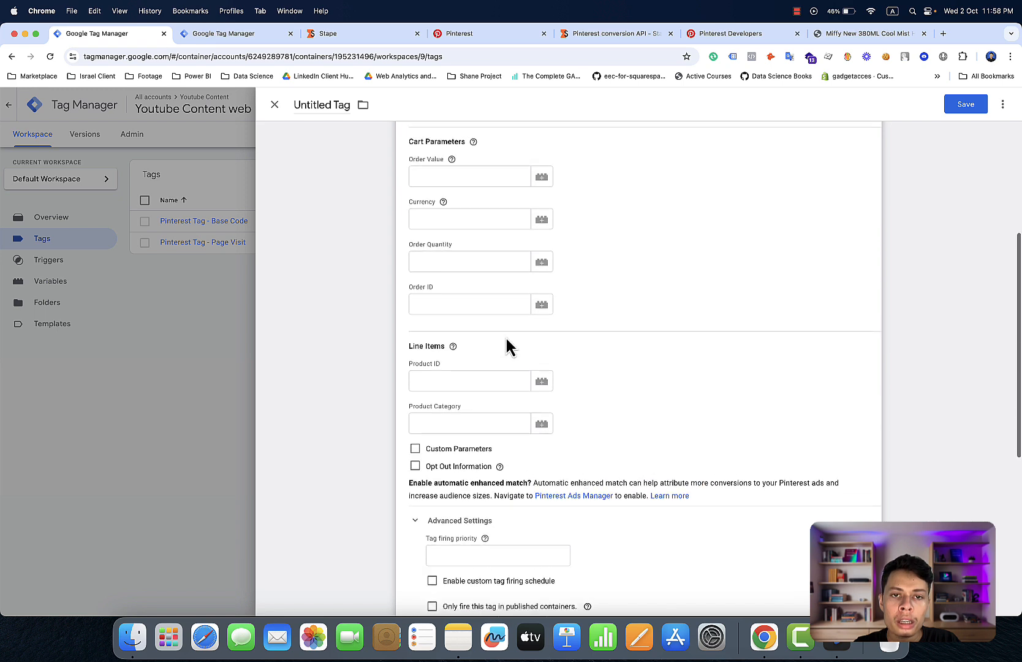
pyautogui.scroll(2, 507, 341)
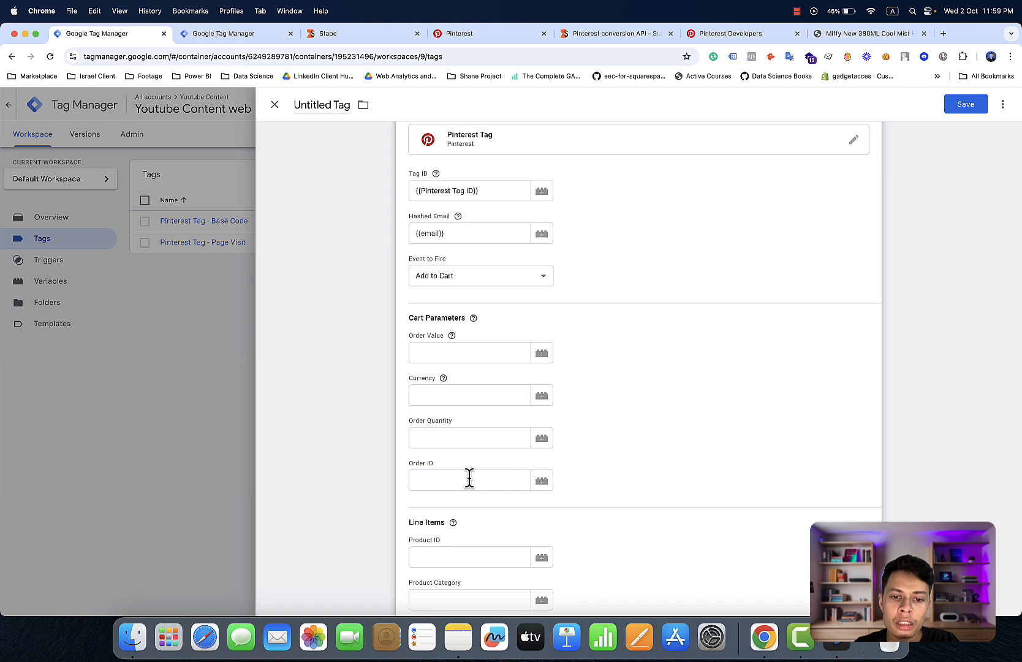
pyautogui.scroll(-3, 469, 477)
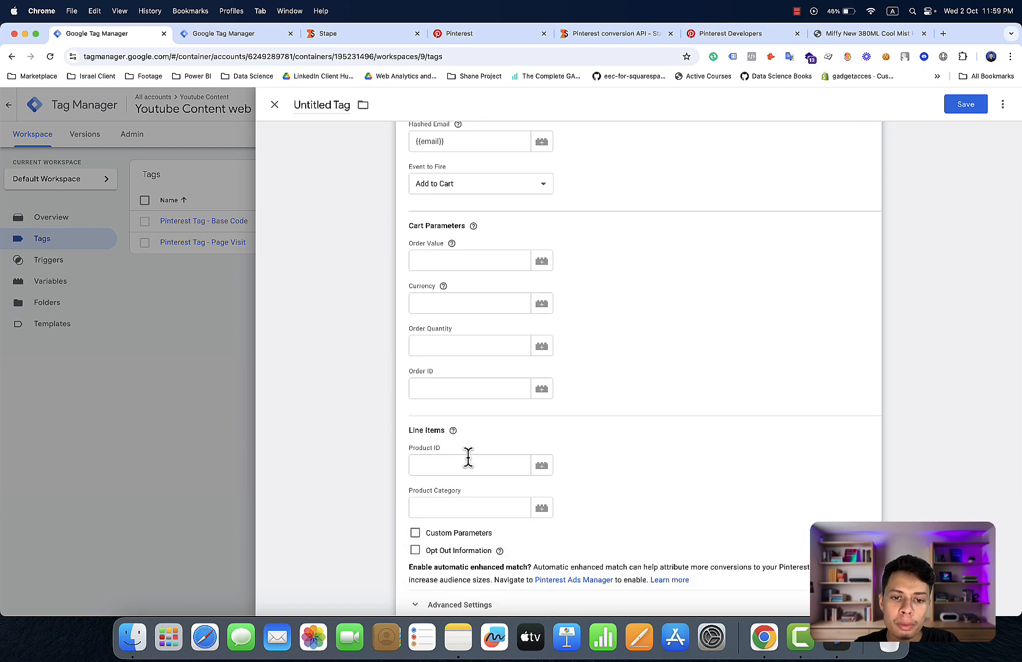
pyautogui.click(542, 465)
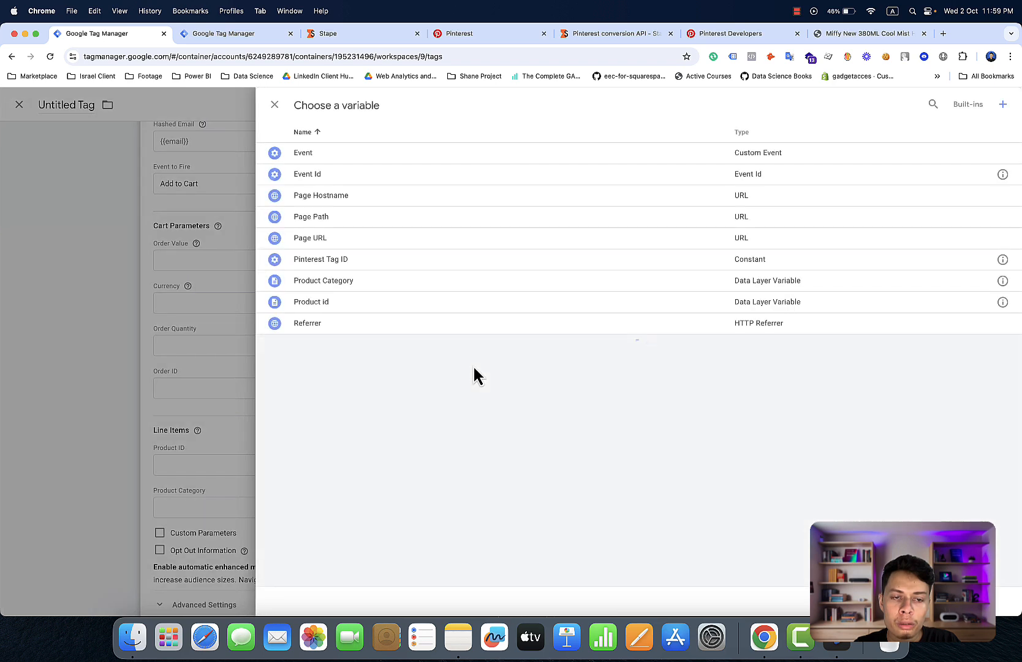
pyautogui.click(476, 305)
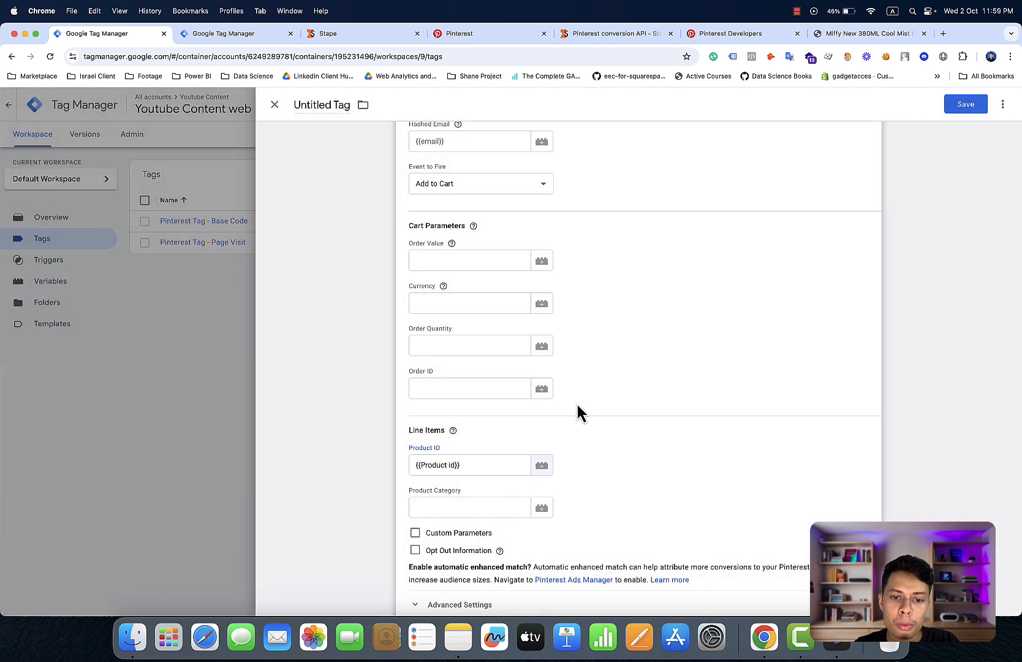
pyautogui.click(542, 508)
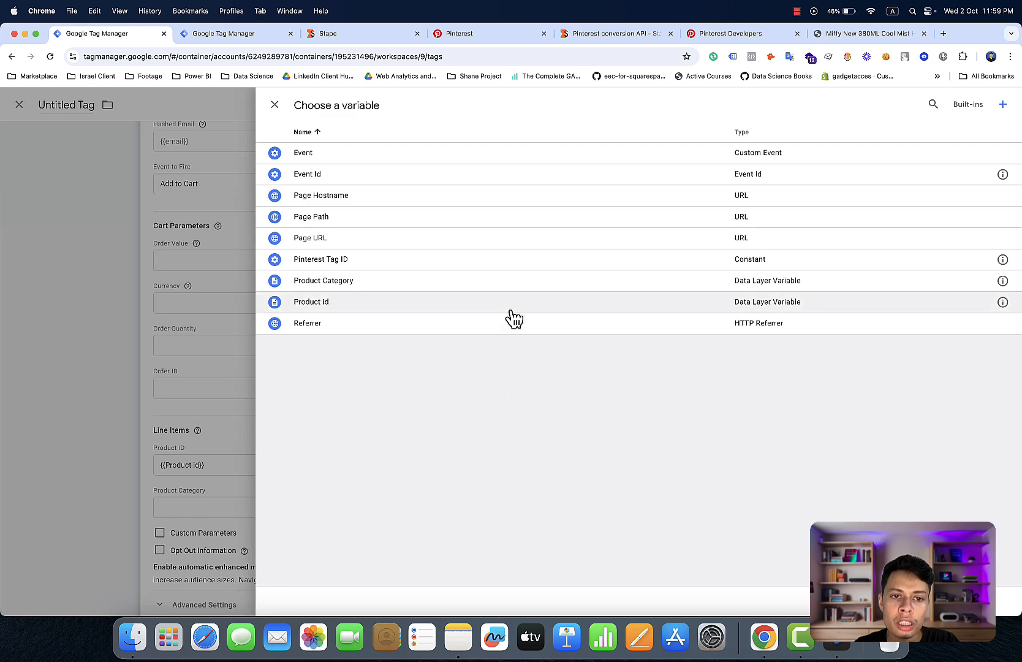
pyautogui.click(513, 288)
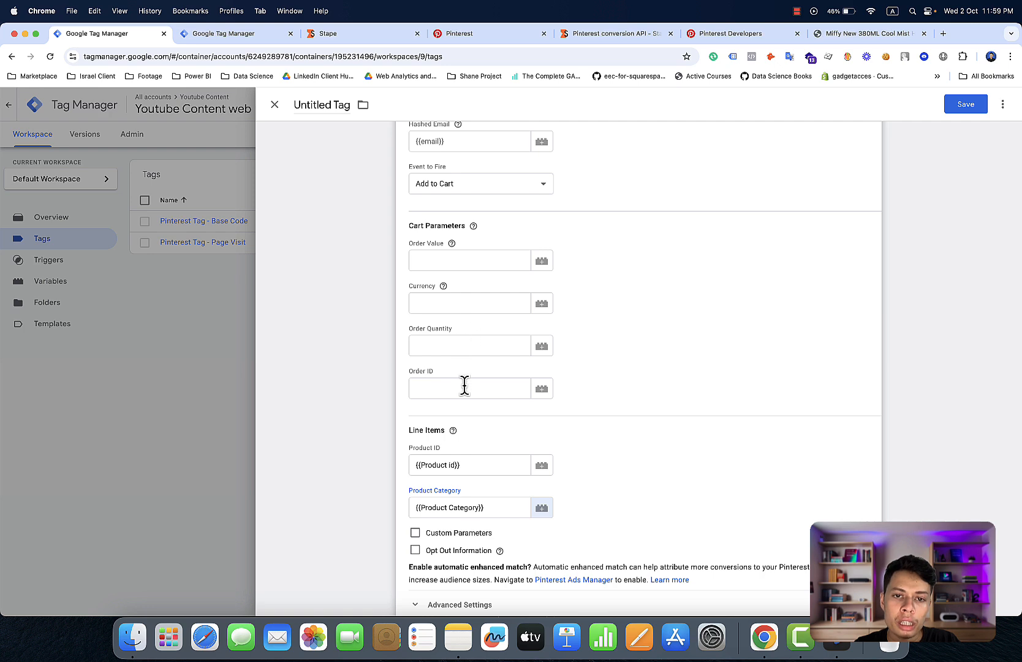
# Step: Compare the tag's cart parameters with the pinterest object in the store page's console, expanding line_items, and return to the tag
pyautogui.click(843, 39)
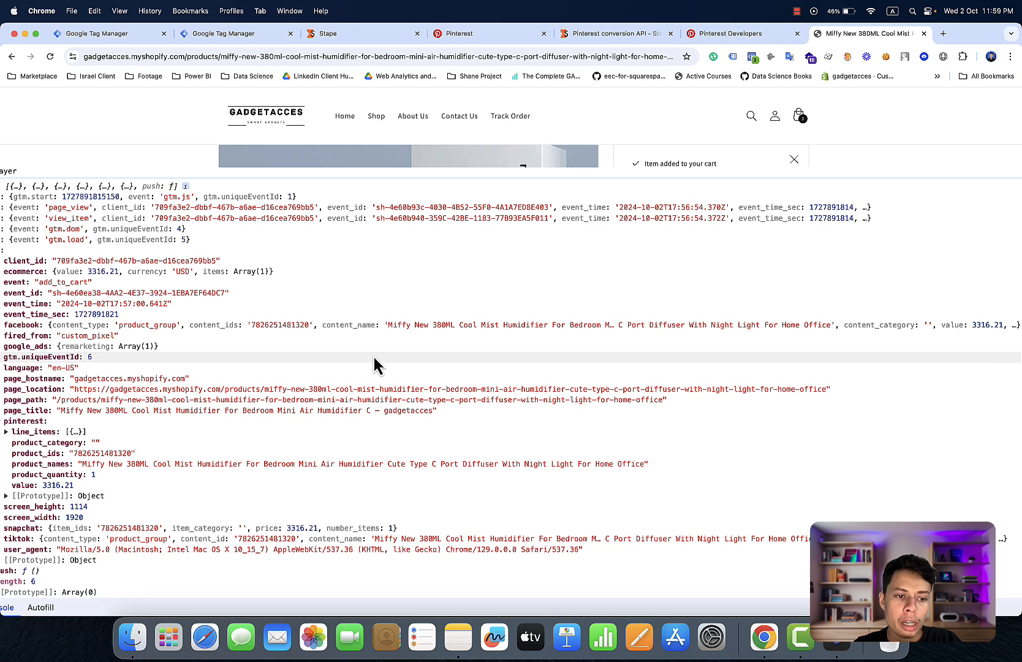
pyautogui.scroll(-2, 295, 422)
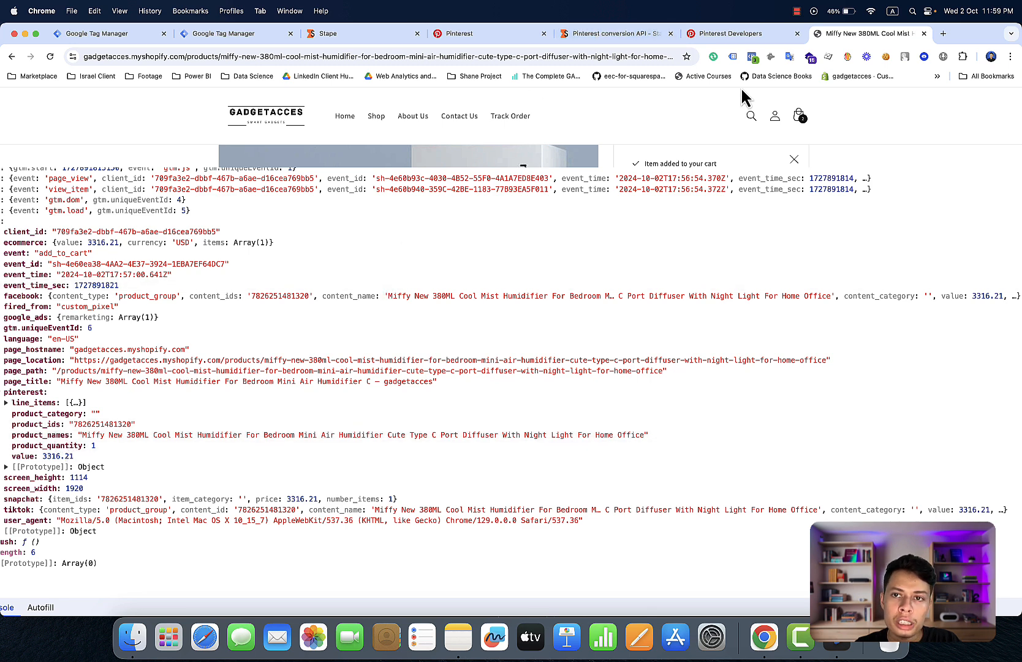
pyautogui.click(112, 39)
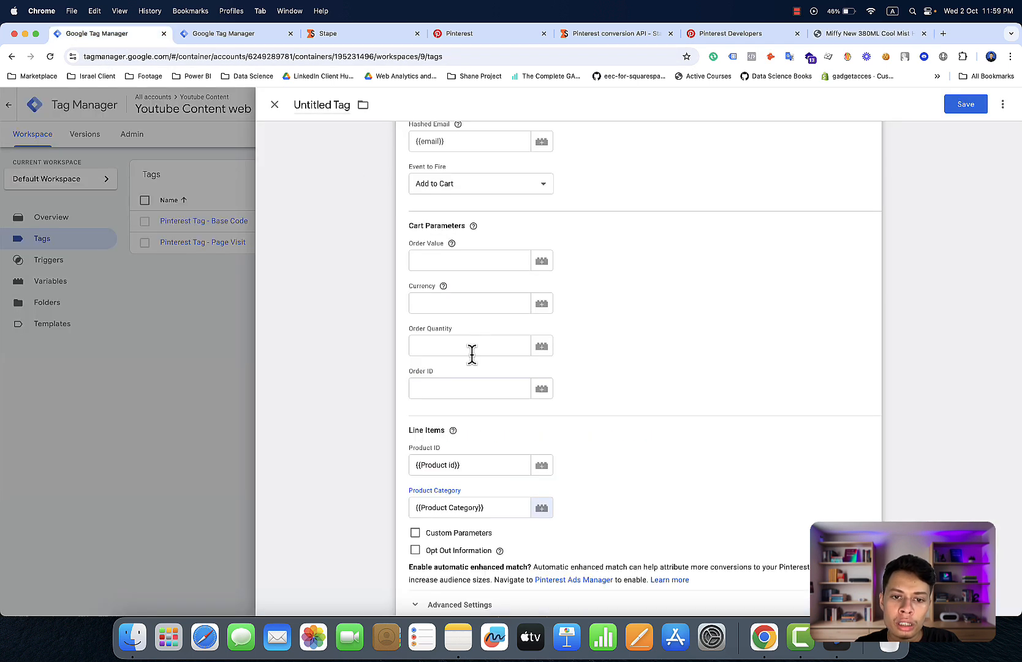
pyautogui.click(876, 36)
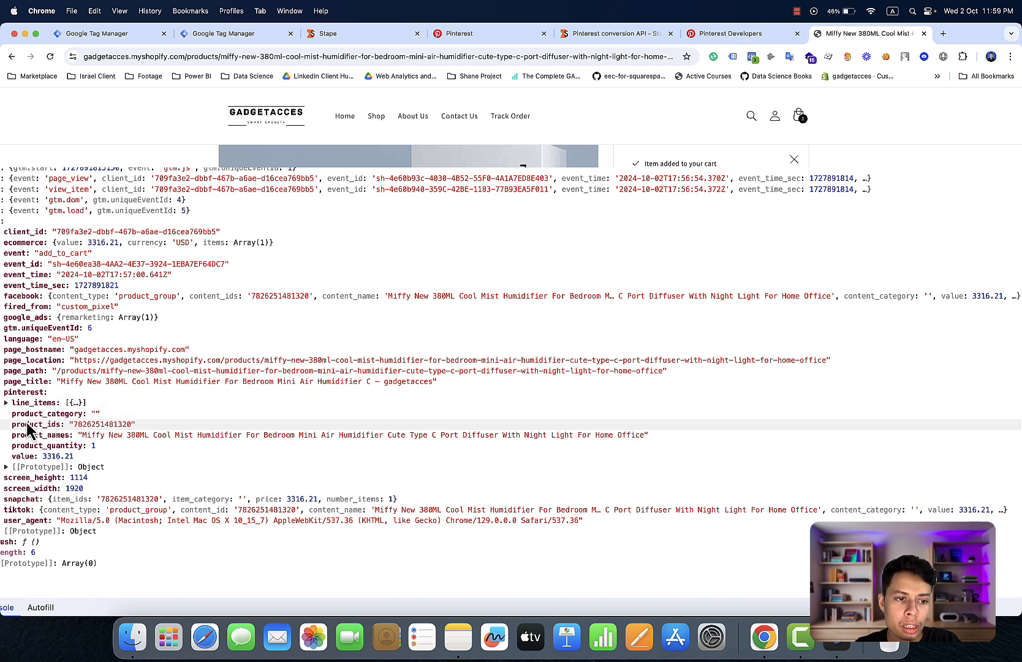
pyautogui.click(25, 403)
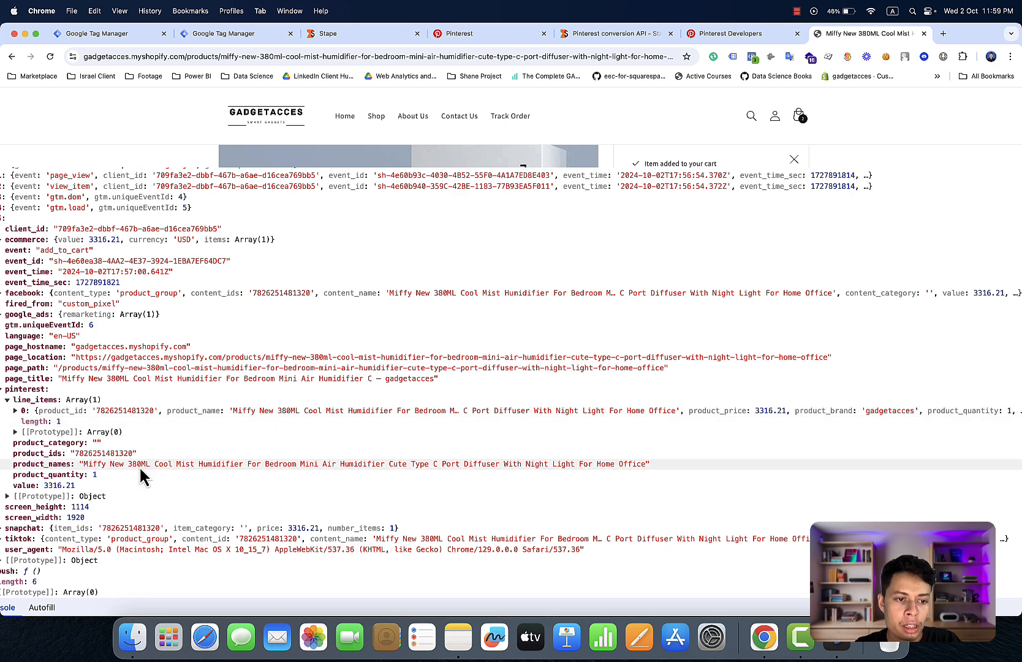
pyautogui.scroll(-1, 139, 466)
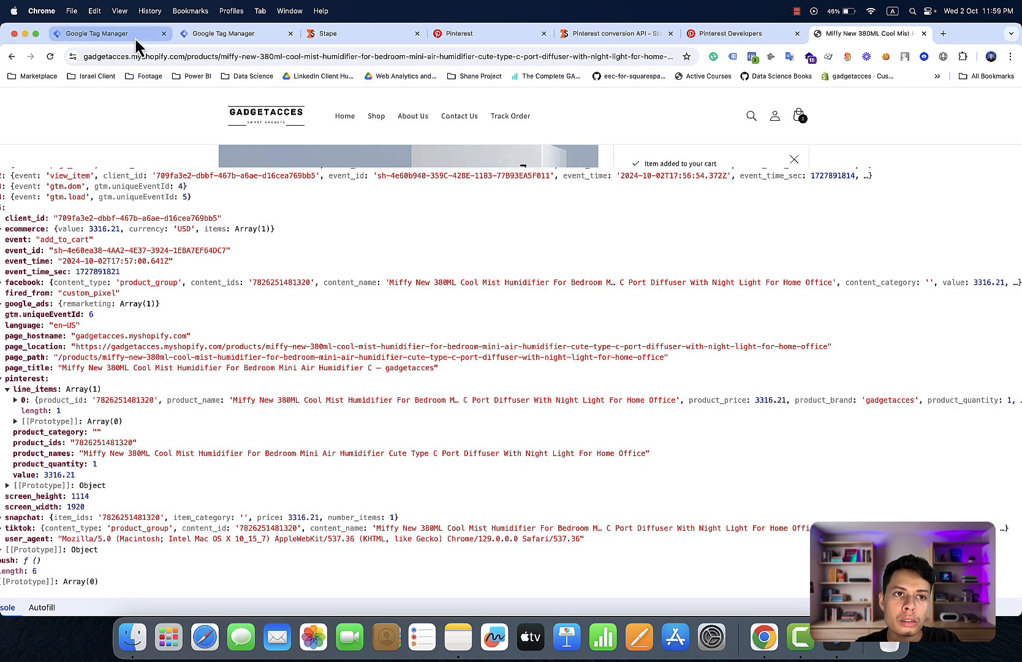
pyautogui.click(137, 39)
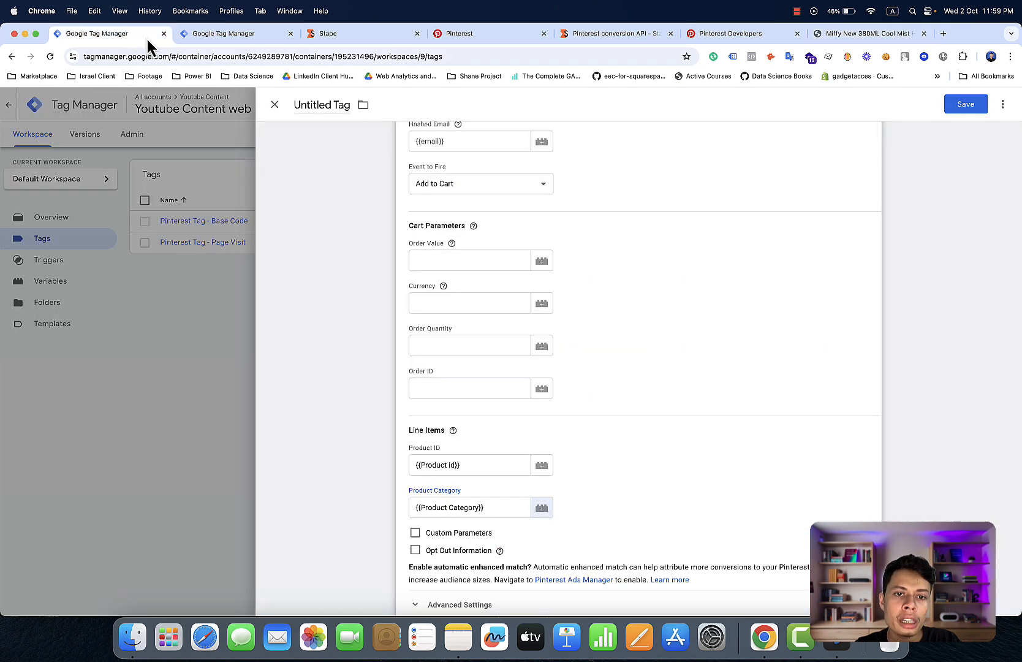
# Step: From the Order Value variable chooser, make a copy of the Product Category variable and open the copy's configuration for editing
pyautogui.click(458, 386)
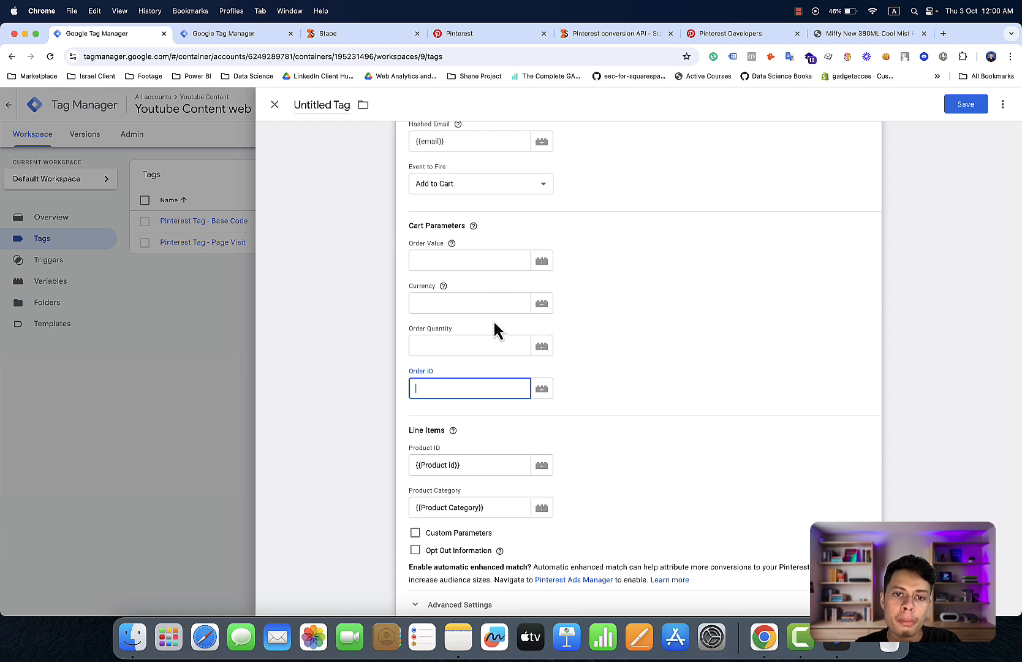
pyautogui.click(502, 251)
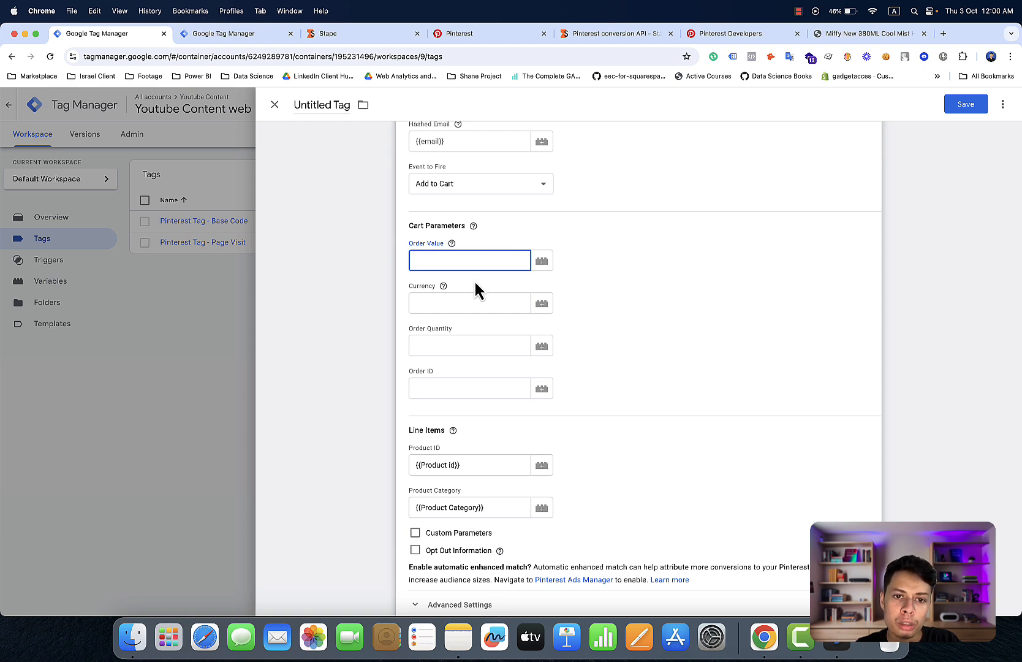
pyautogui.click(462, 295)
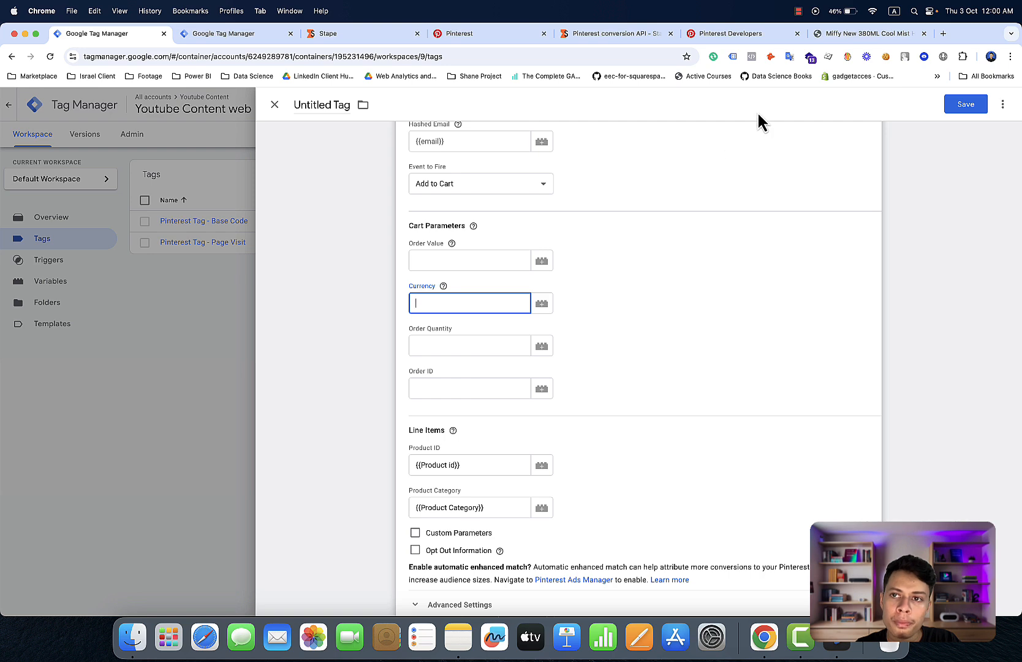
pyautogui.click(548, 259)
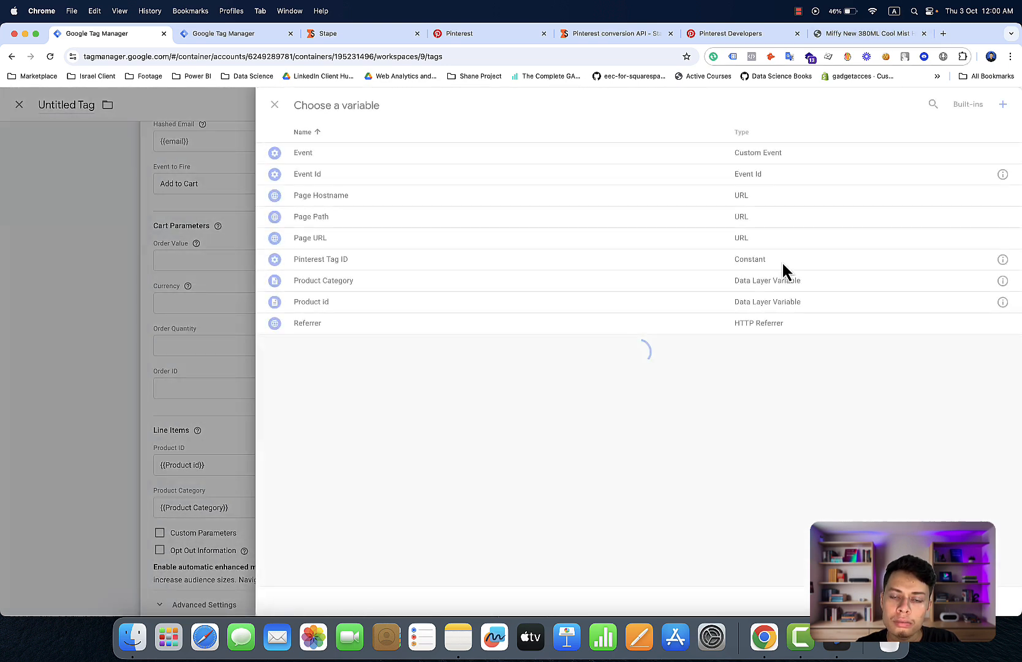
pyautogui.click(1002, 283)
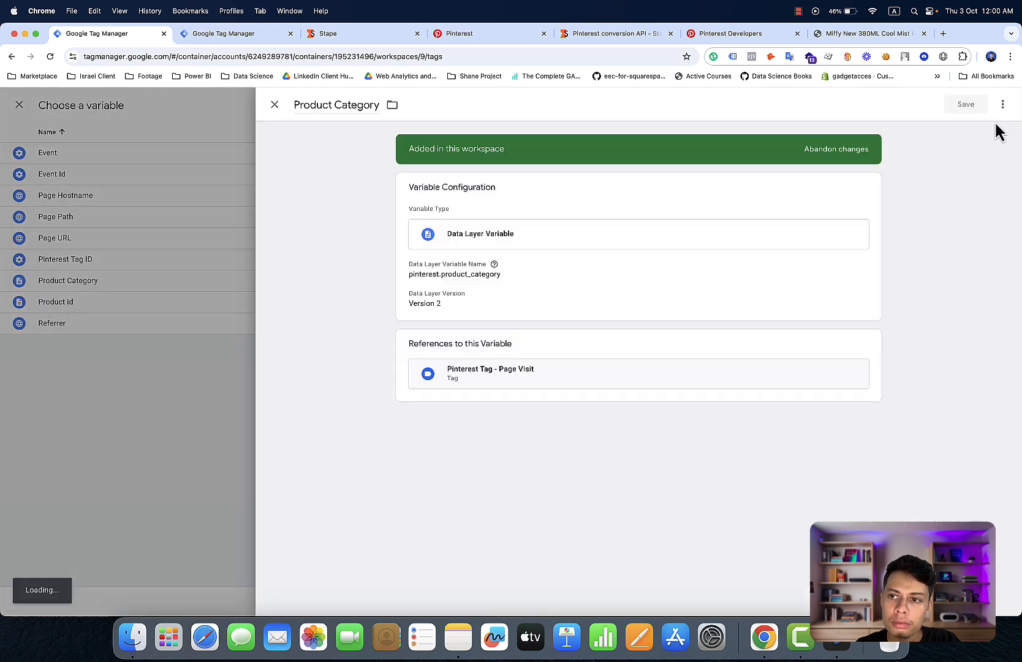
pyautogui.click(1003, 104)
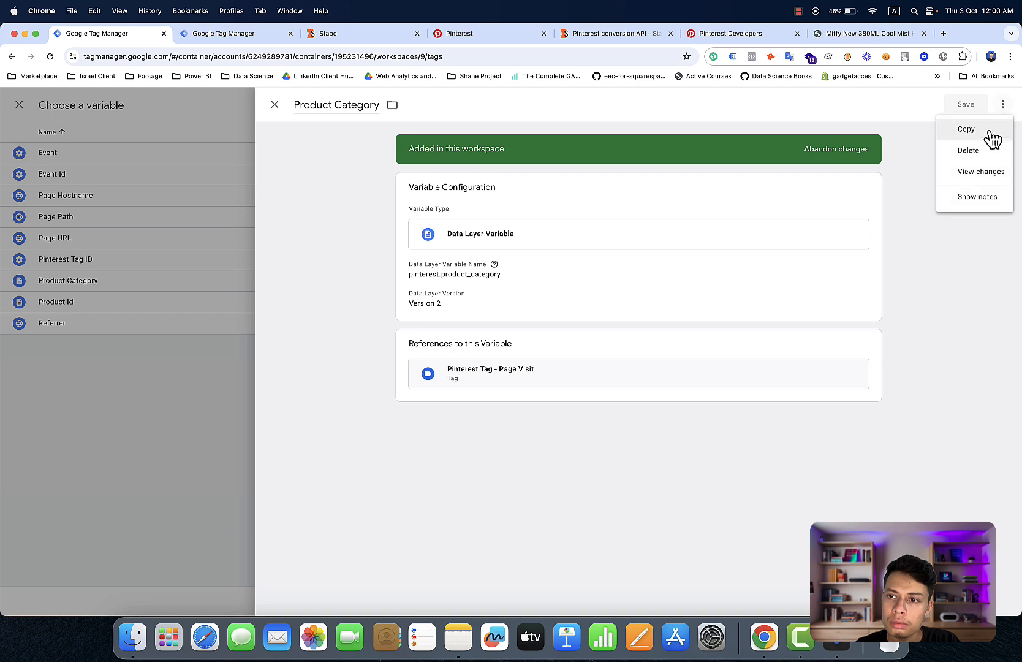
pyautogui.click(988, 137)
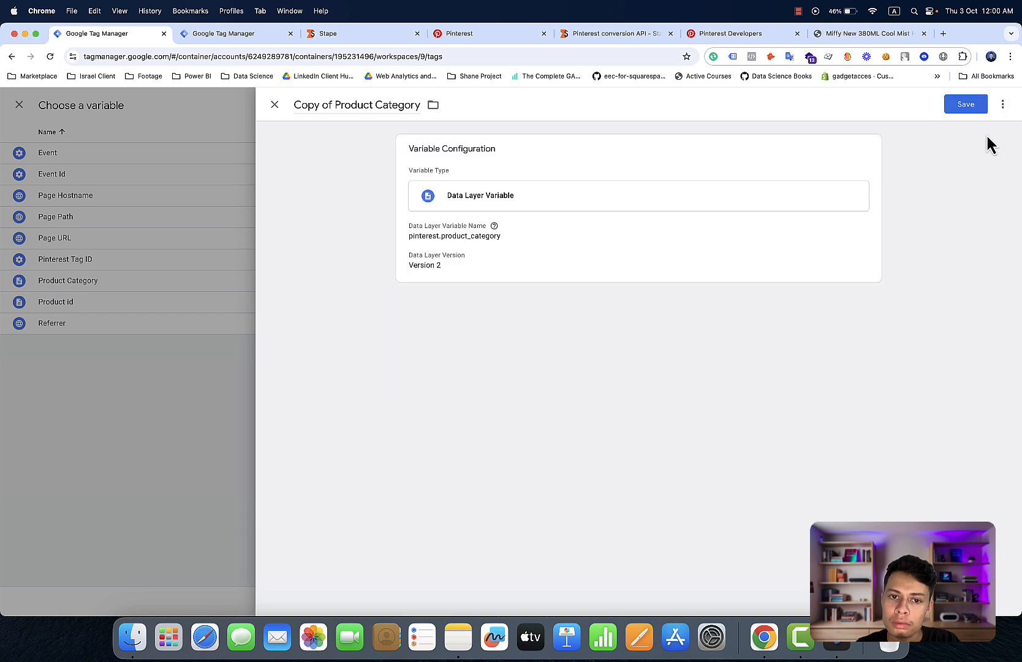
pyautogui.click(647, 276)
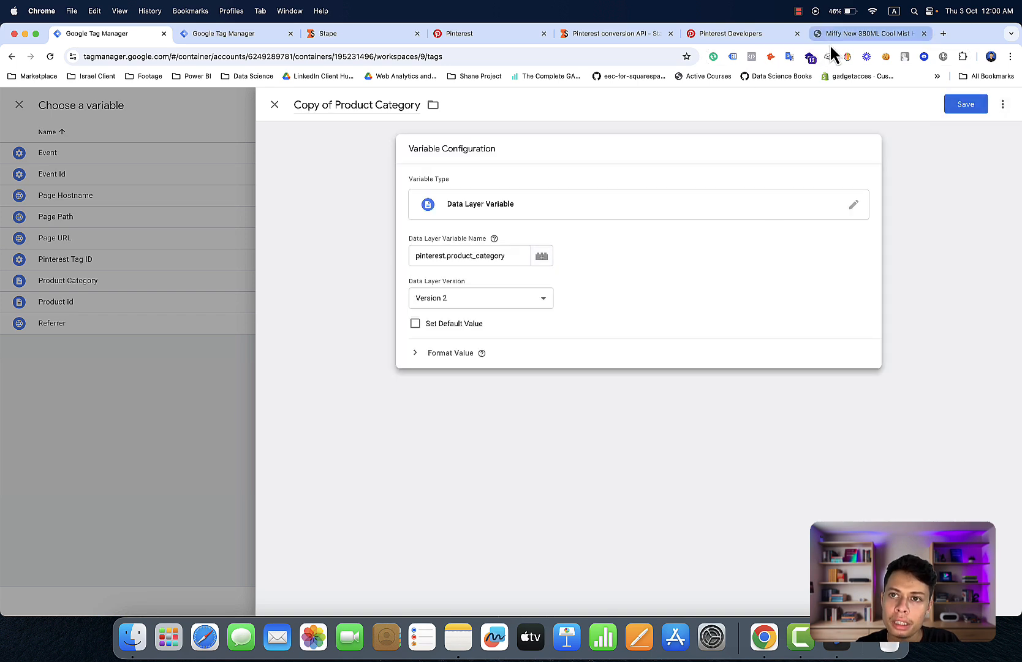
# Step: Check the pinterest object in the store page's console and set the copied variable's Data Layer Variable Name to pinterest.value
pyautogui.click(865, 33)
pyautogui.scroll(-1, 284, 398)
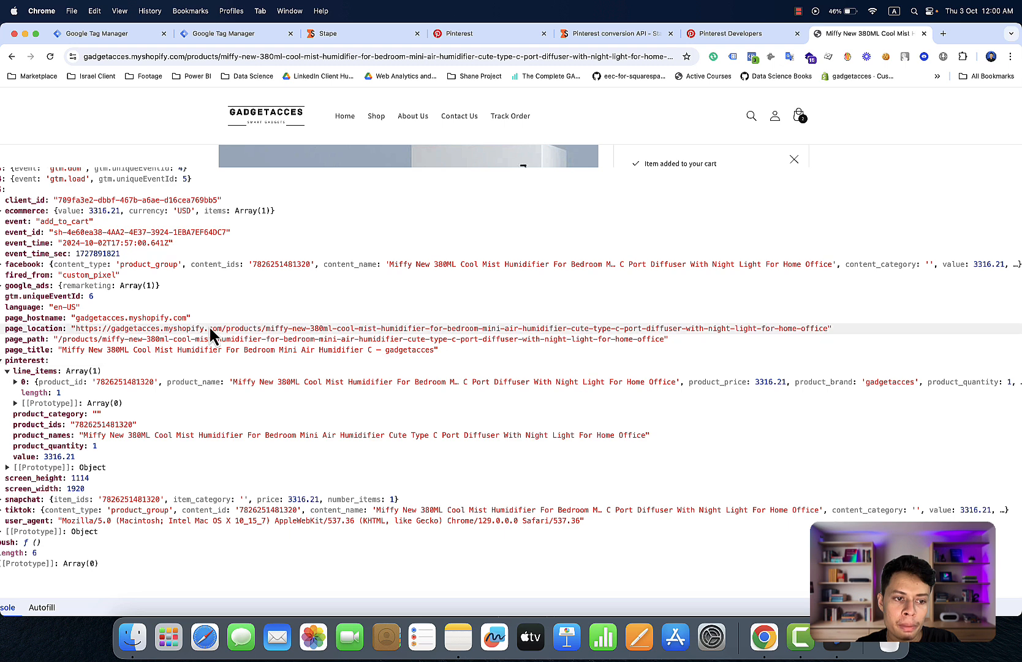
pyautogui.click(702, 35)
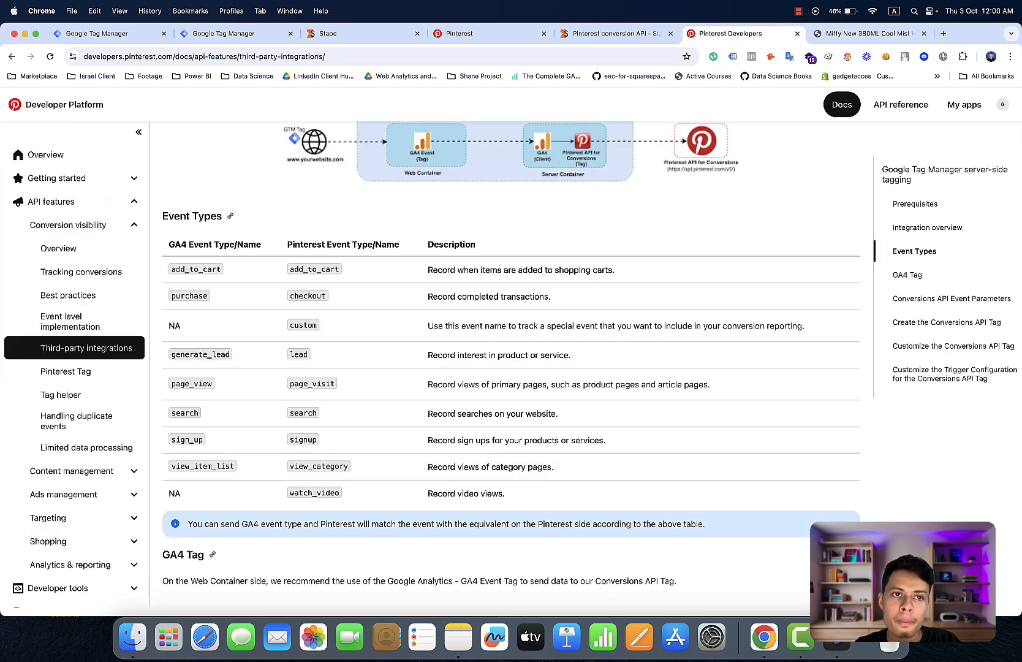
pyautogui.click(74, 33)
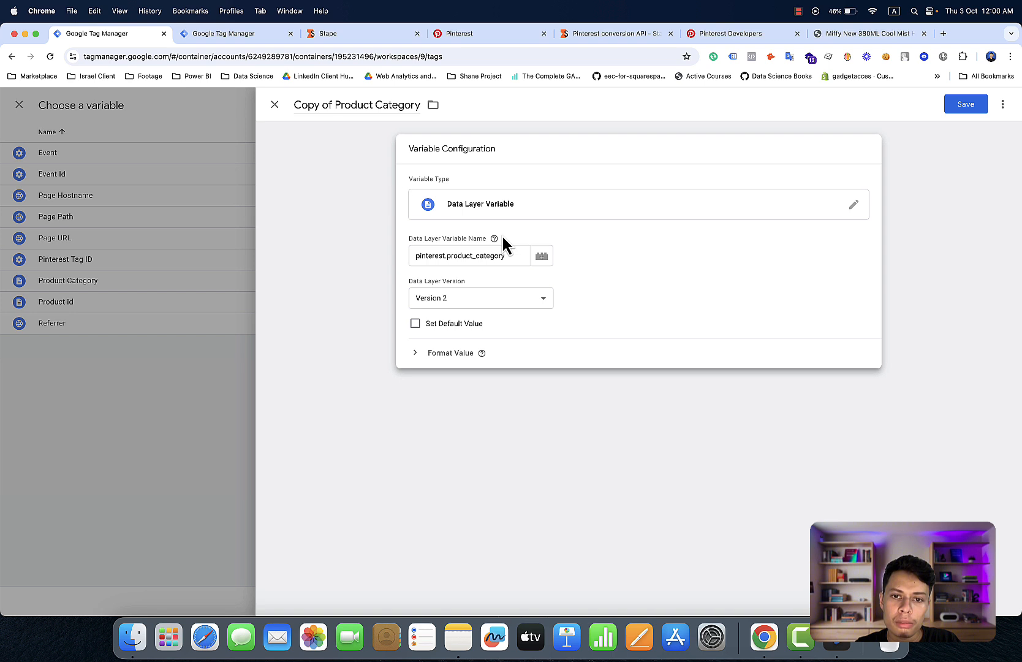
pyautogui.click(508, 255)
pyautogui.press('BackSpace')
pyautogui.press('BackSpace')
pyautogui.press('BackSpace')
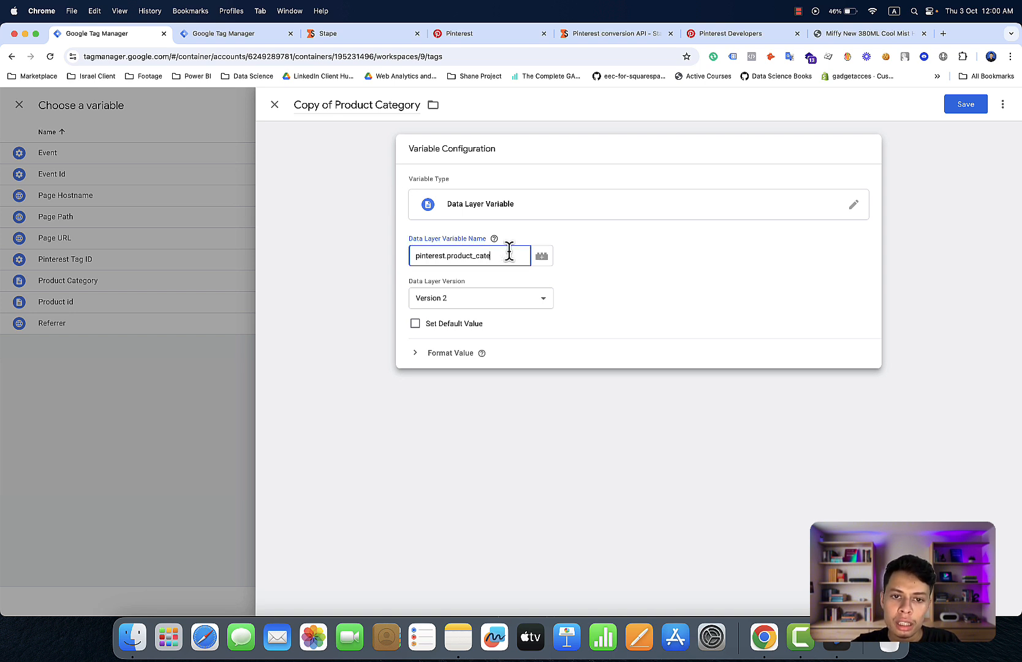
pyautogui.press('BackSpace')
pyautogui.press('BackSpace')
pyautogui.press('BackSpace')
pyautogui.press('BackSpace')
pyautogui.press('BackSpace')
pyautogui.press('BackSpace')
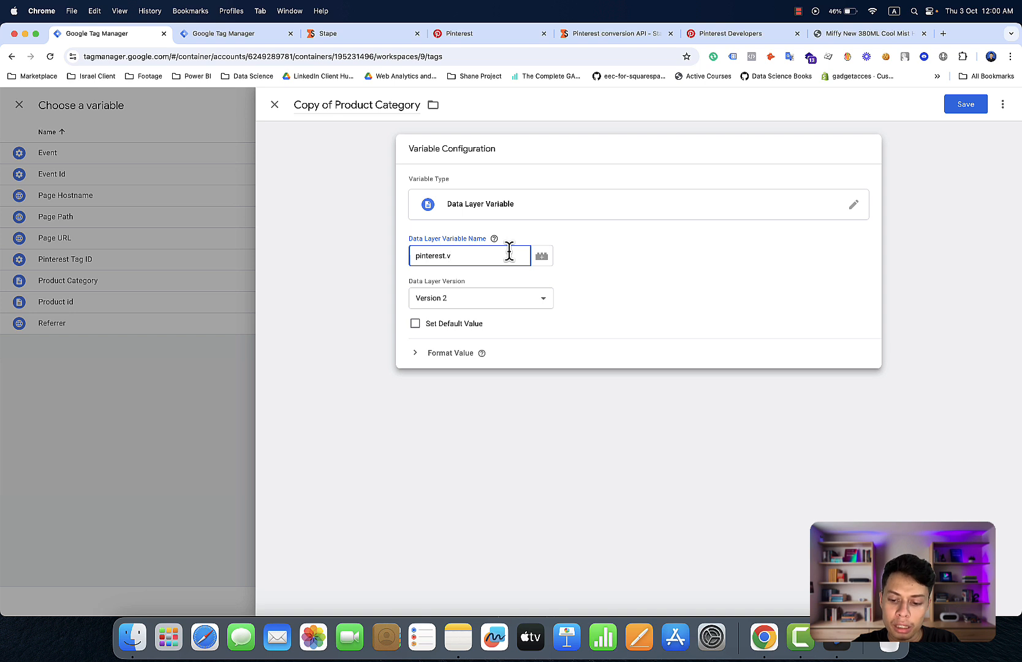
pyautogui.write('ue')
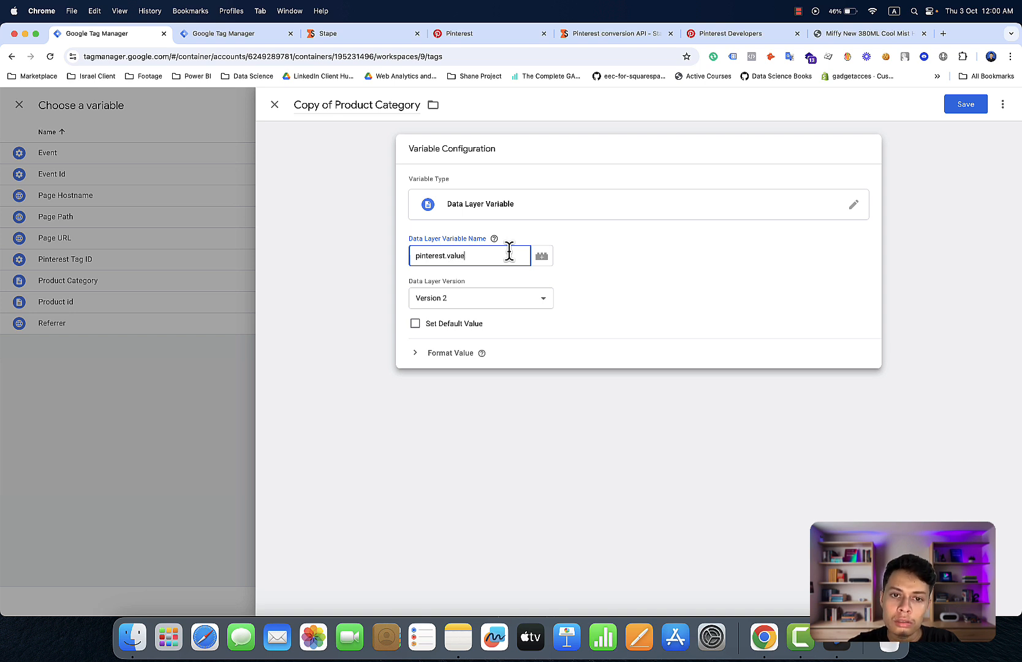
# Step: Rename the copied variable to Value, save it, and assign it to the tag's Order Value parameter
pyautogui.click(369, 104)
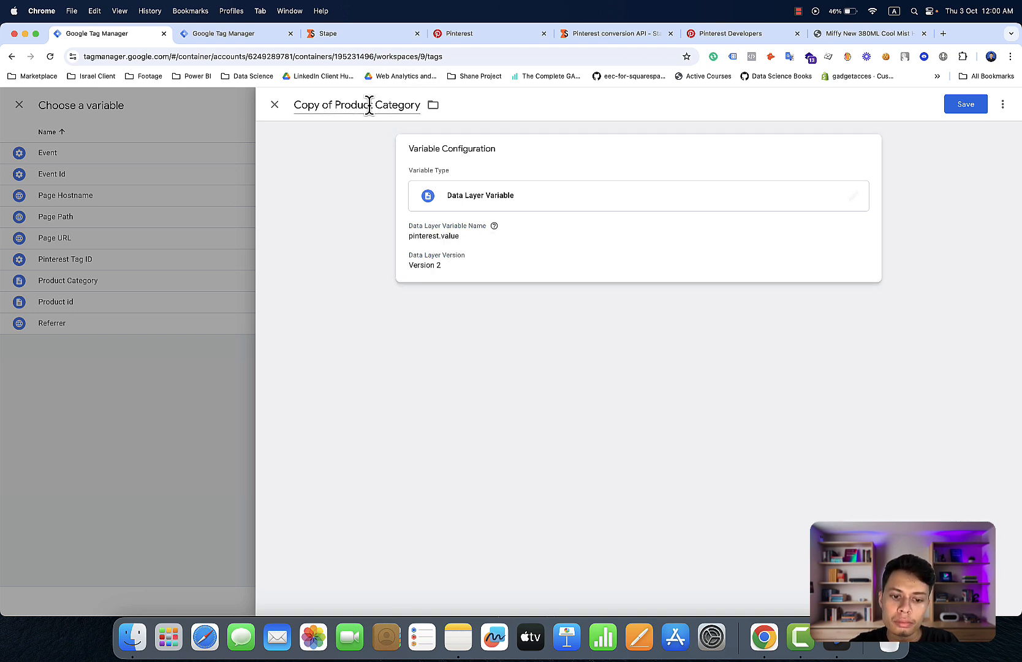
pyautogui.press('super+a')
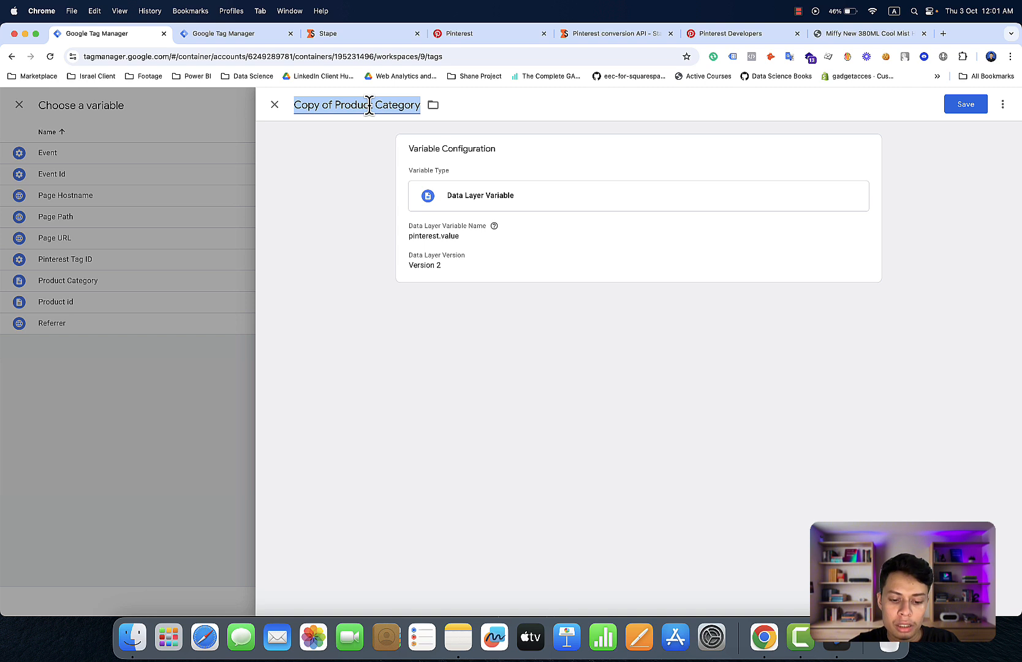
pyautogui.write('Val')
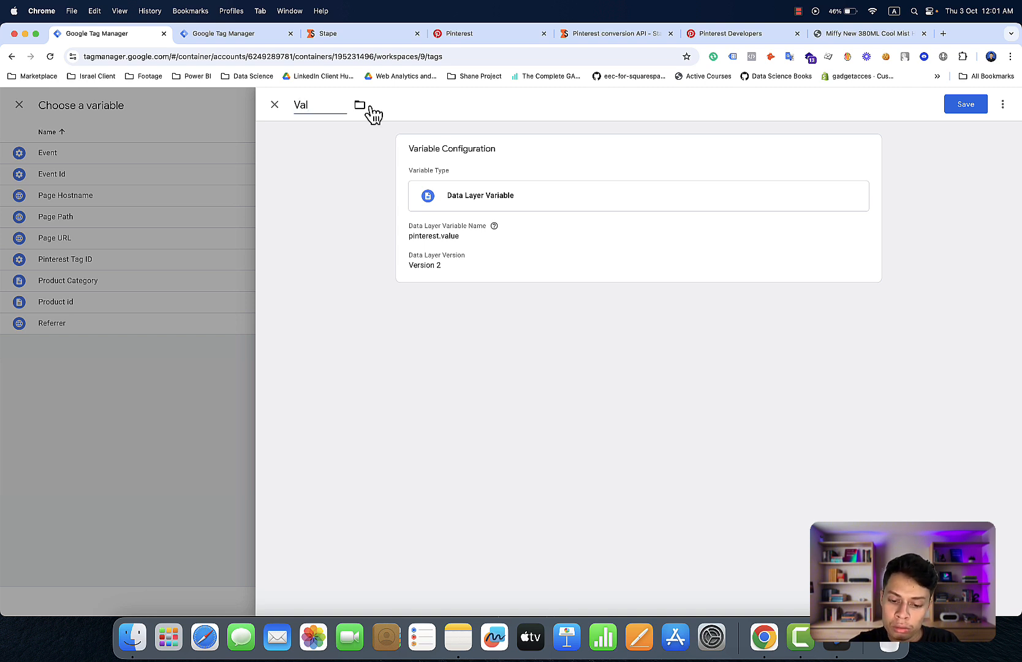
pyautogui.write('ue')
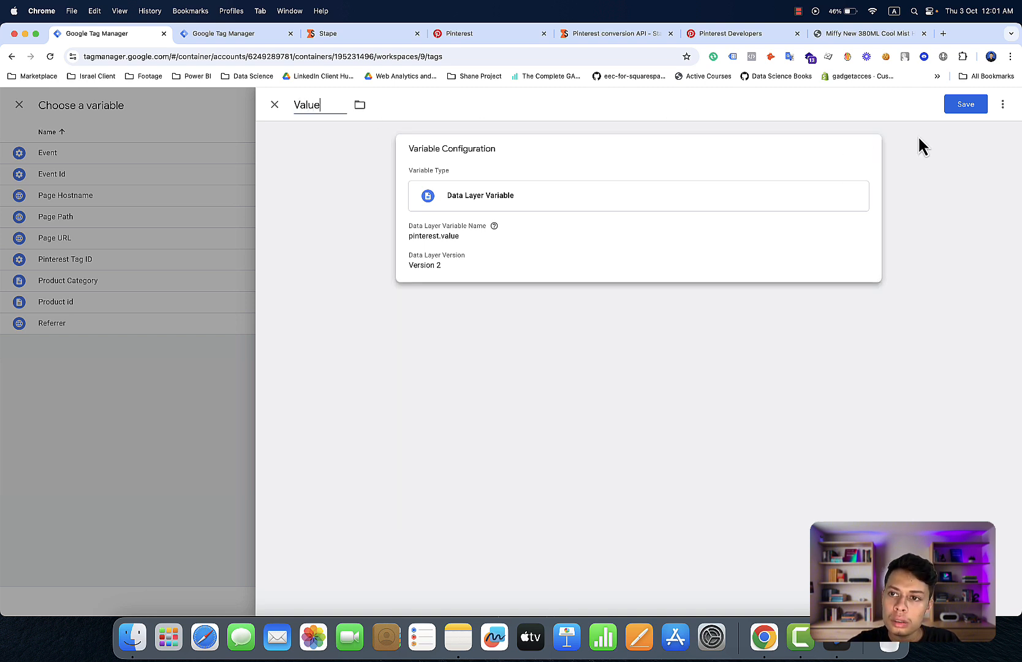
pyautogui.click(954, 111)
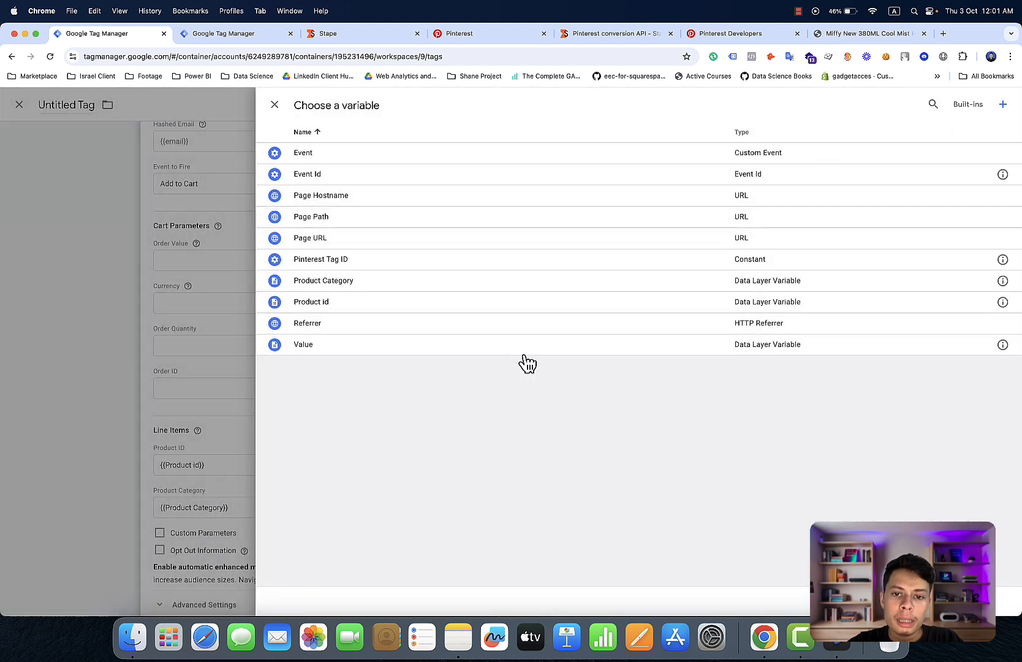
pyautogui.click(524, 347)
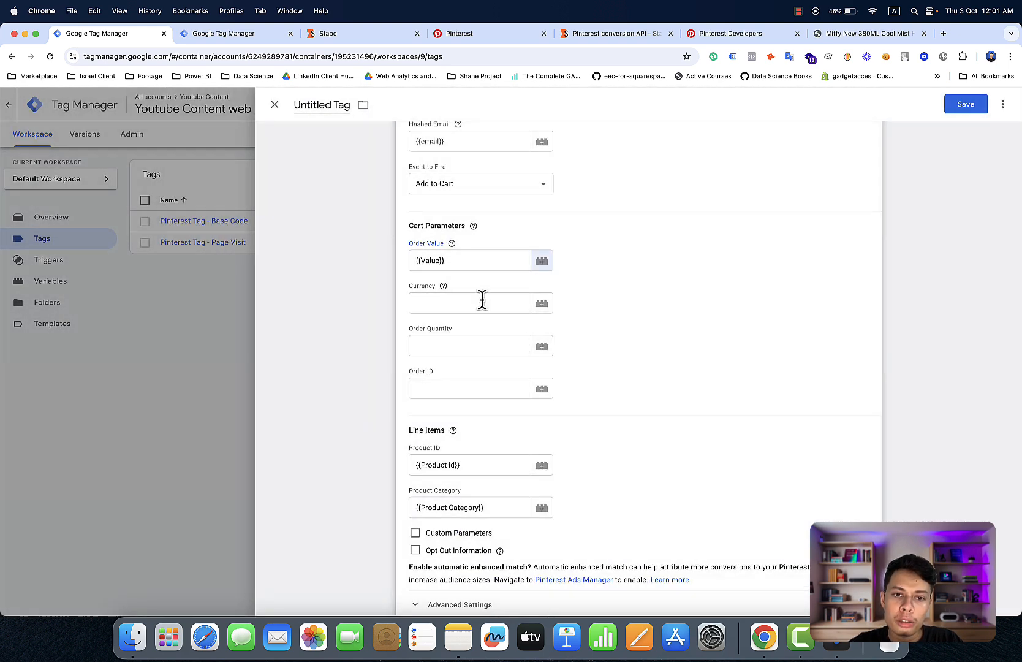
# Step: Look up the currency property under ecommerce in the store page's console and start a new Data Layer Variable for the tag's Currency parameter
pyautogui.click(845, 34)
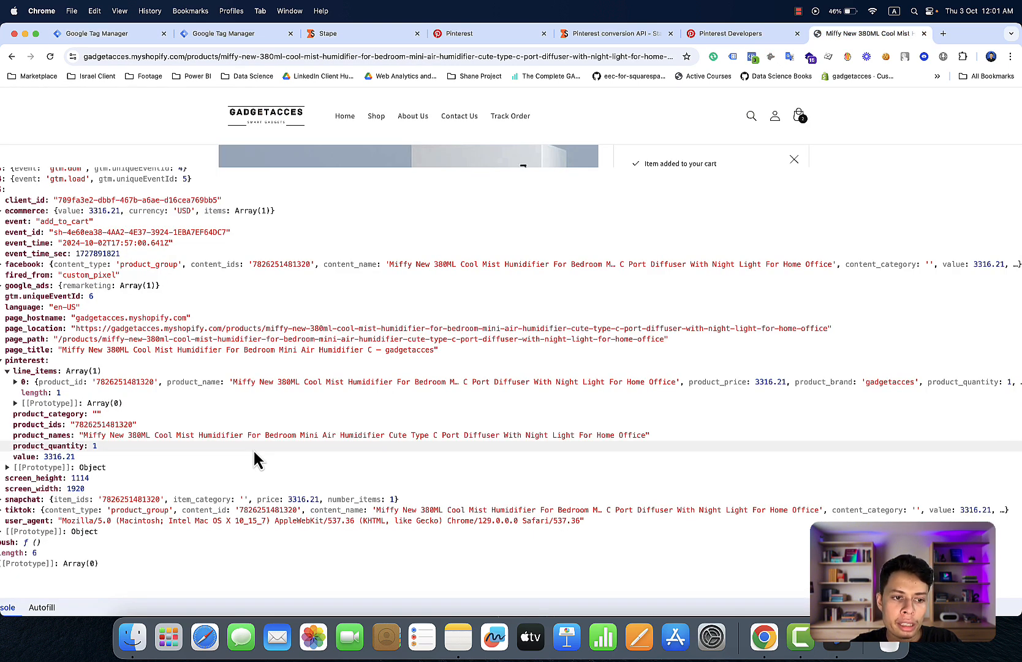
pyautogui.scroll(3, 294, 294)
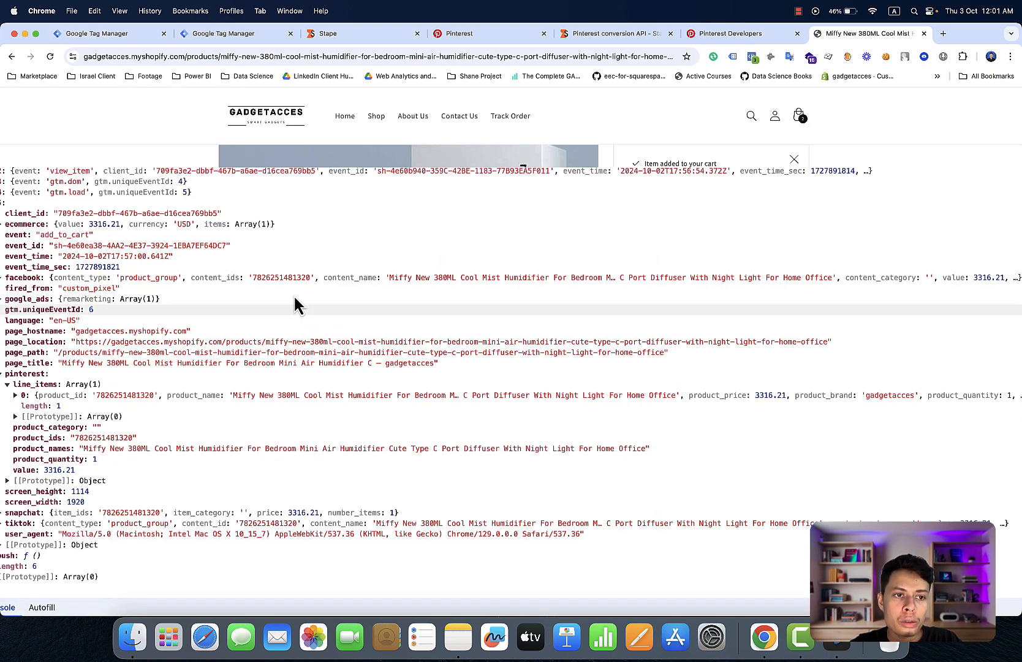
pyautogui.click(163, 272)
pyautogui.scroll(-4, 165, 275)
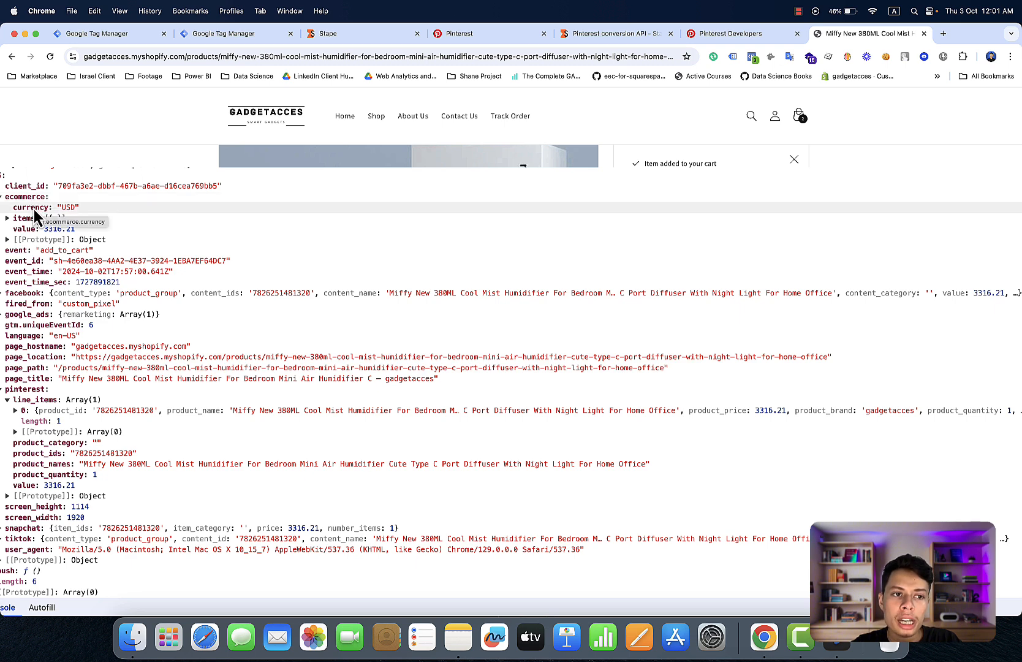
pyautogui.click(108, 36)
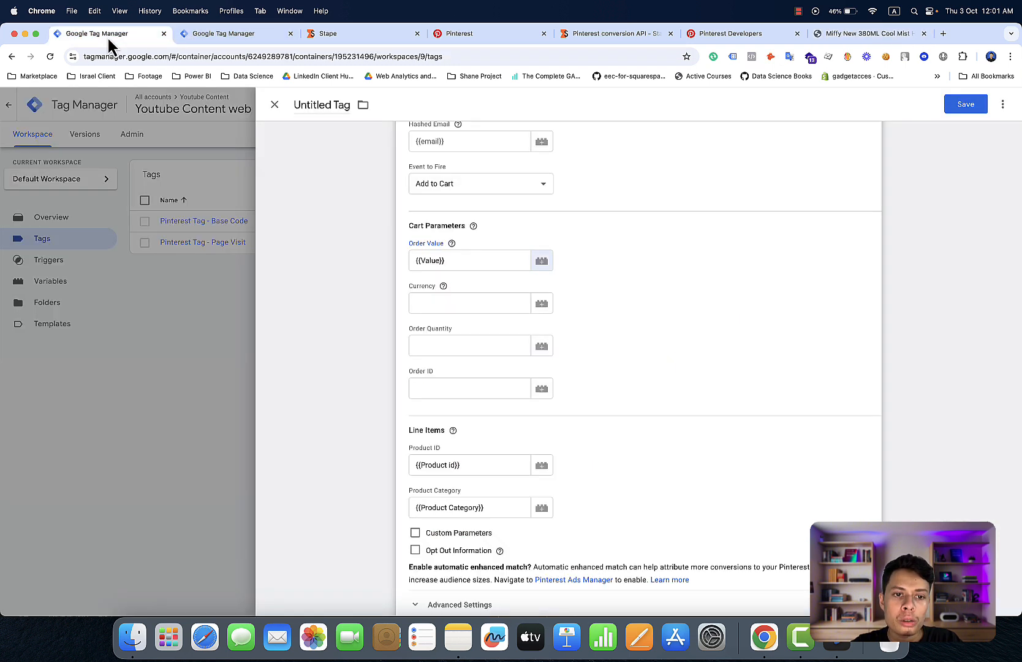
pyautogui.click(544, 303)
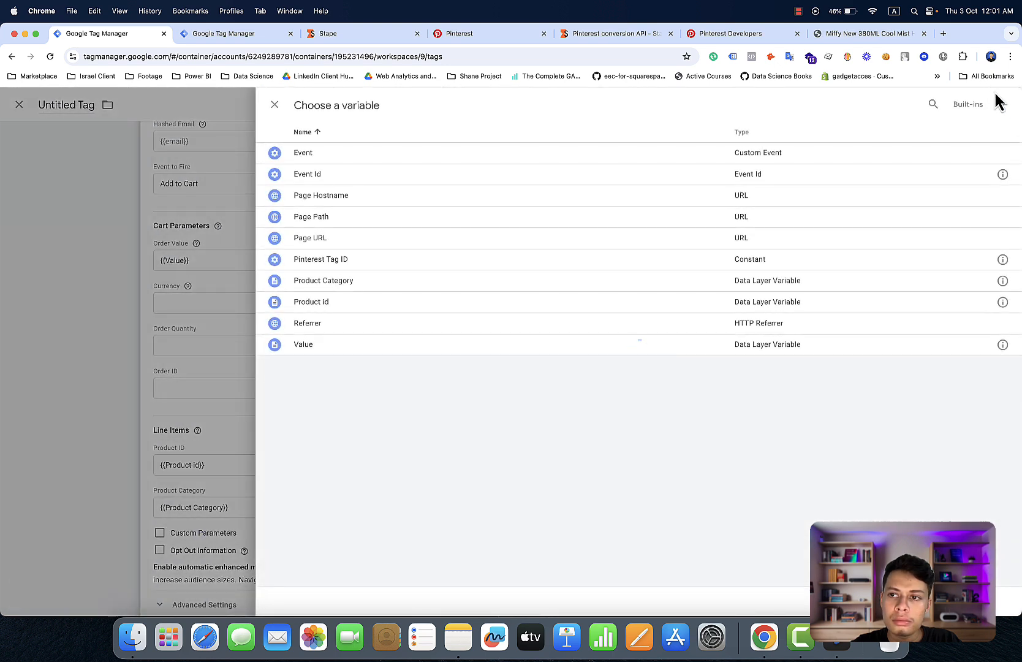
pyautogui.click(1003, 111)
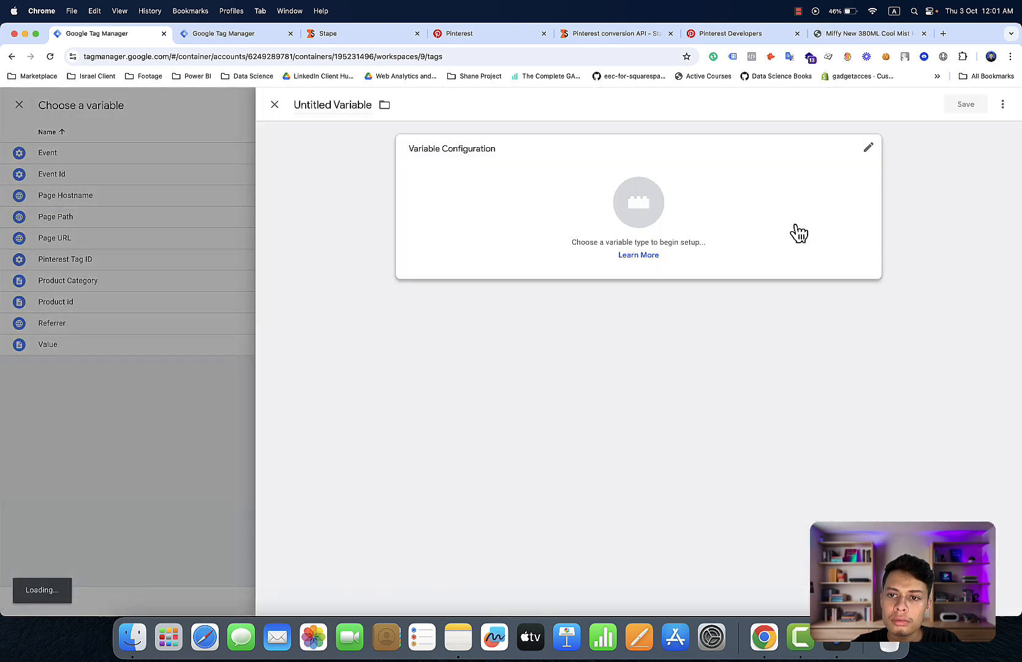
pyautogui.click(796, 232)
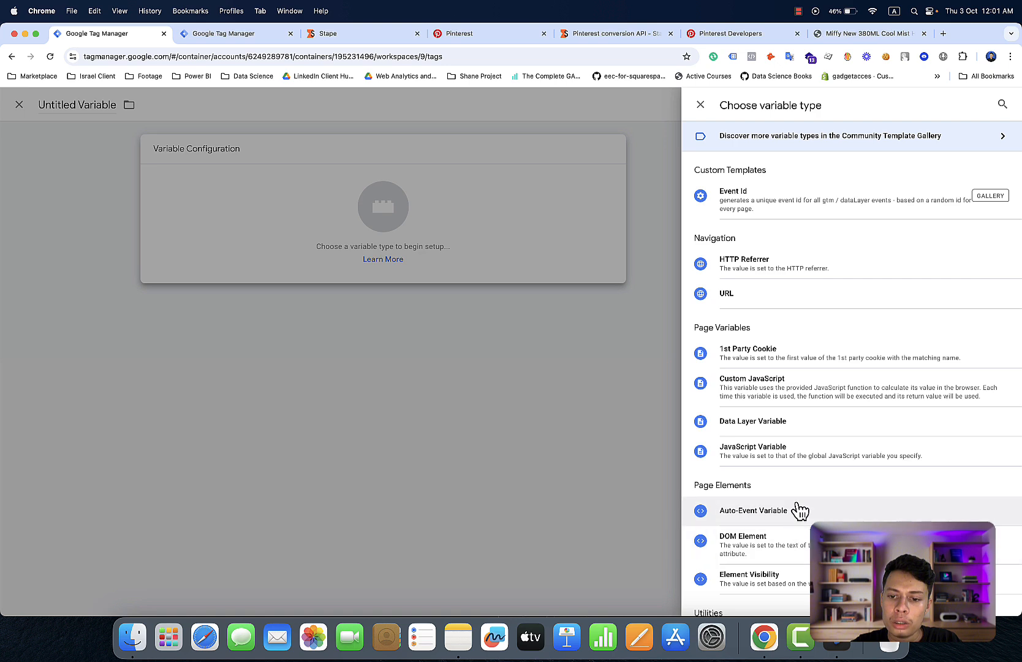
pyautogui.click(820, 431)
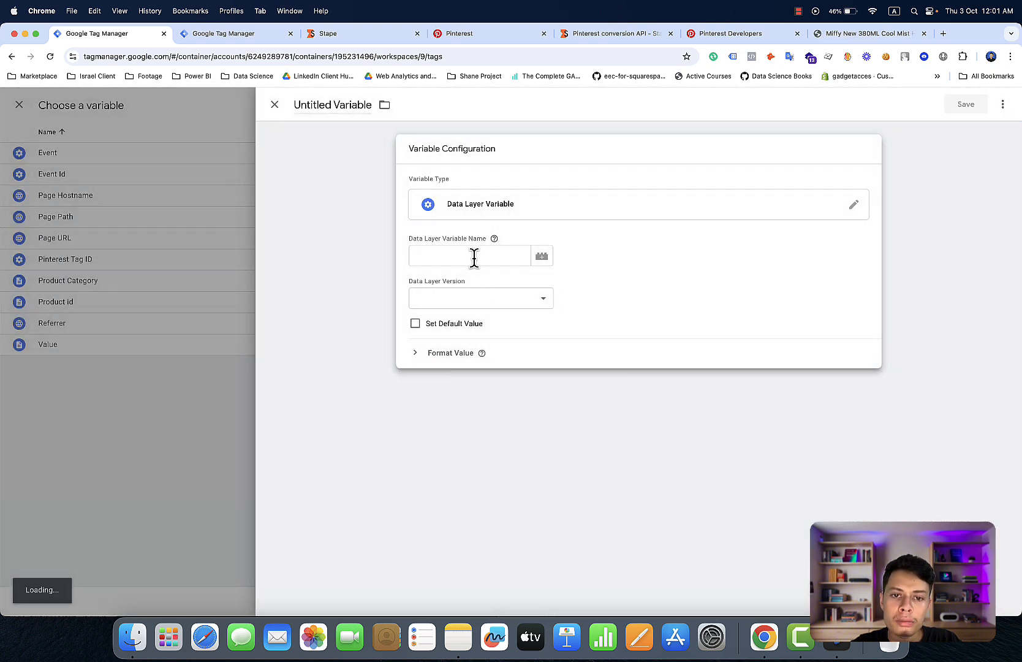
pyautogui.click(472, 255)
# Step: Copy the ecommerce key name from the store page's console and set the new variable's Data Layer Variable Name to ecommerce.currency
pyautogui.click(846, 33)
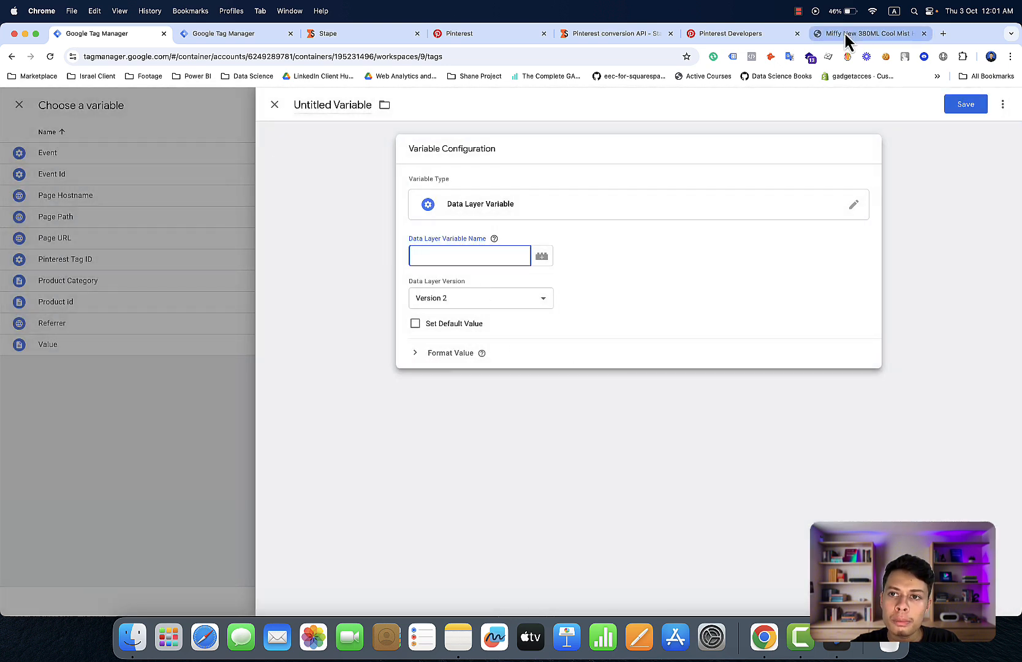
pyautogui.doubleClick(33, 198)
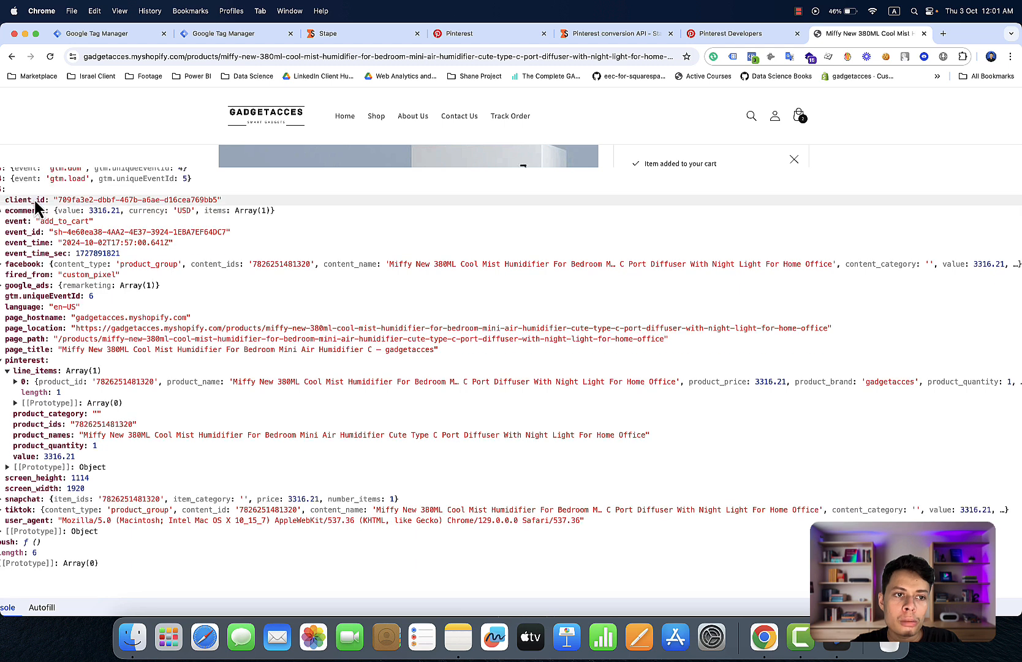
pyautogui.click(33, 213)
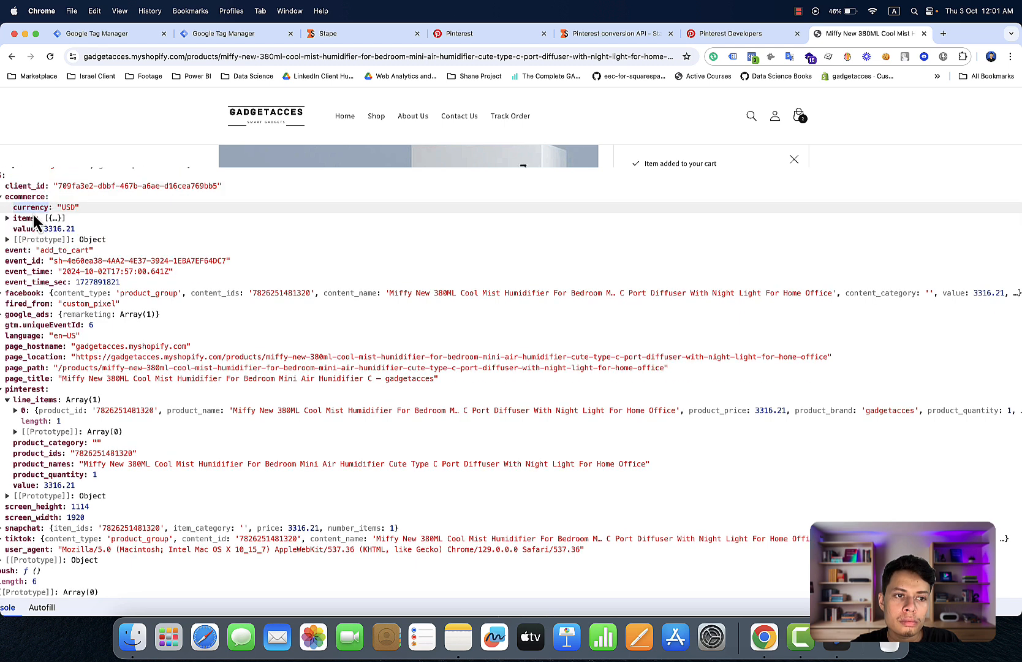
pyautogui.doubleClick(30, 200)
pyautogui.click(29, 207)
pyautogui.click(28, 198)
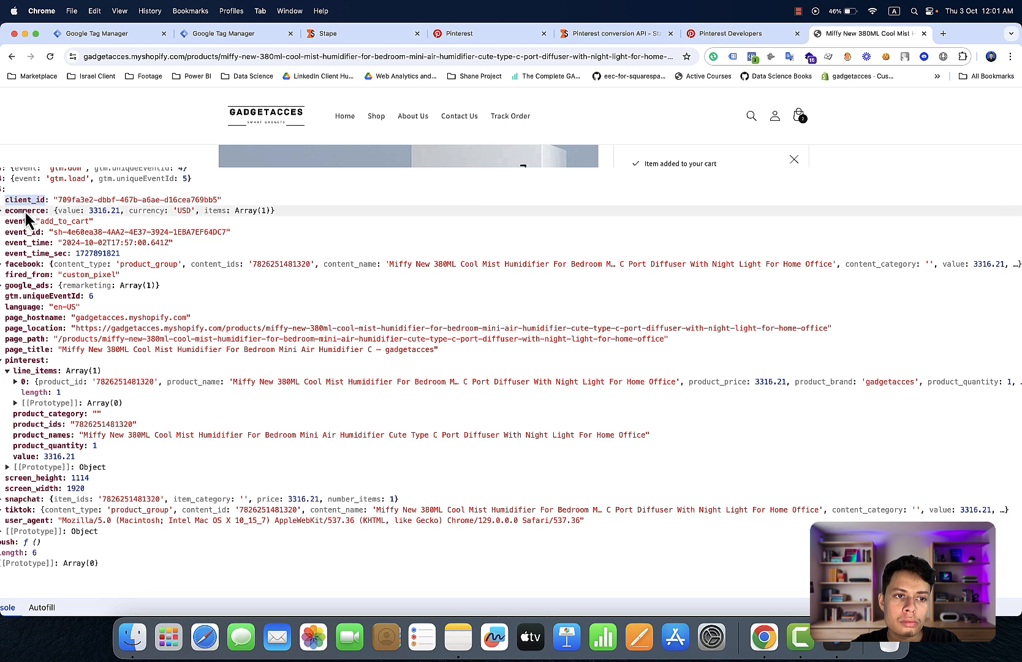
pyautogui.click(24, 212)
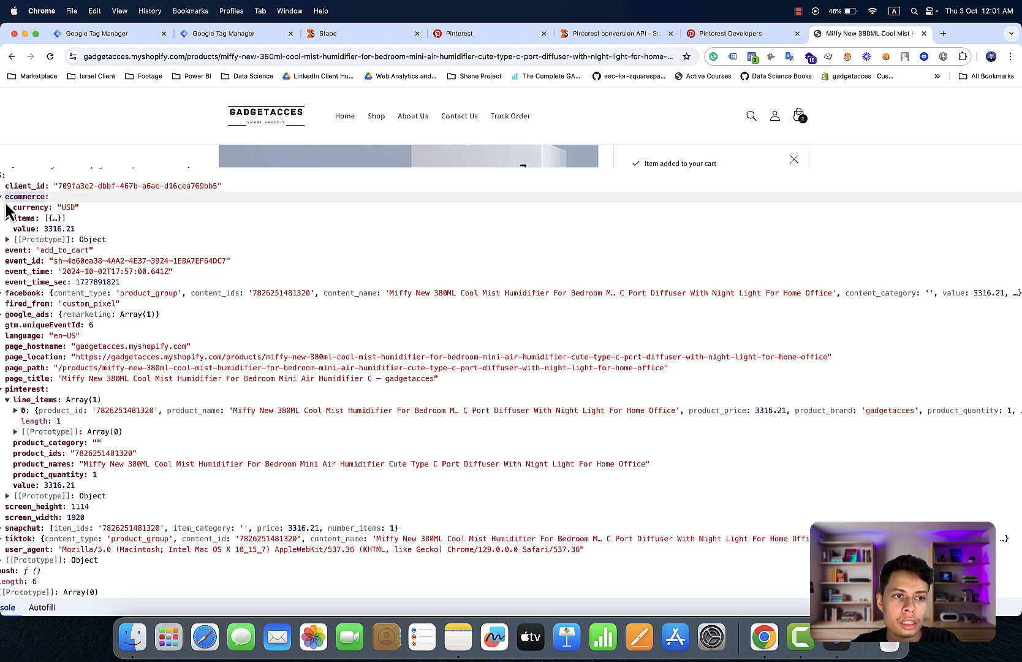
pyautogui.rightClick(18, 202)
pyautogui.press('super+c')
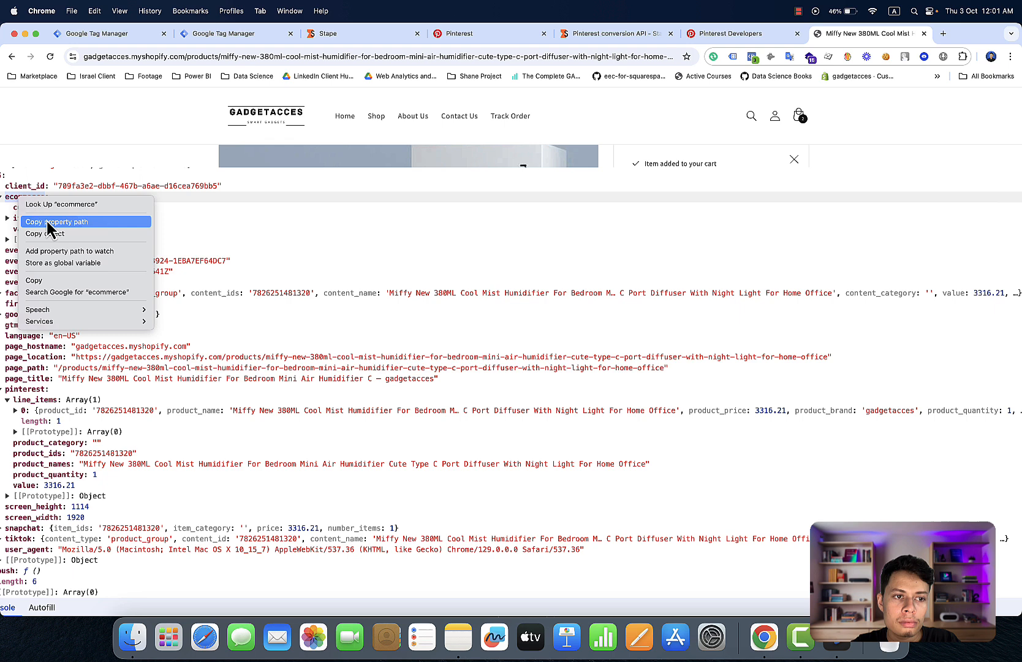
pyautogui.click(51, 281)
pyautogui.click(108, 34)
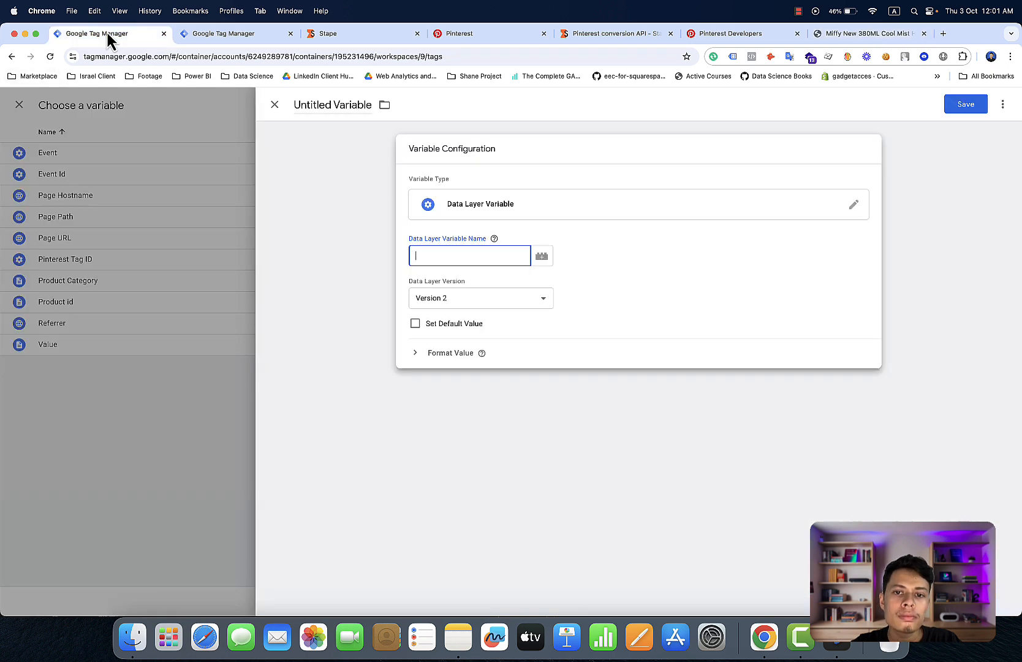
pyautogui.press('super+v')
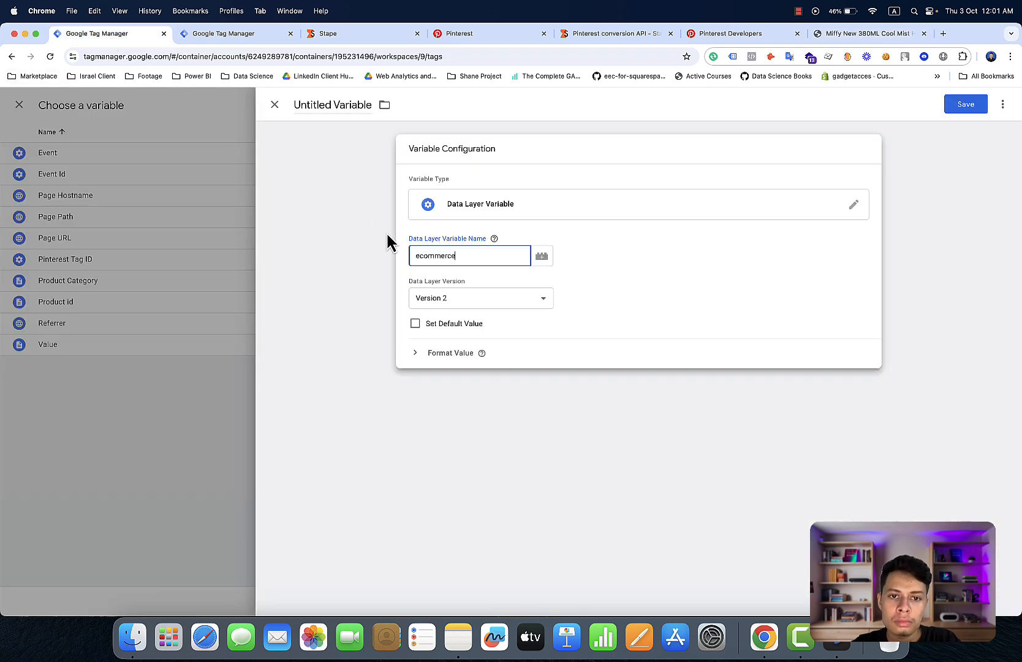
pyautogui.write('.curren')
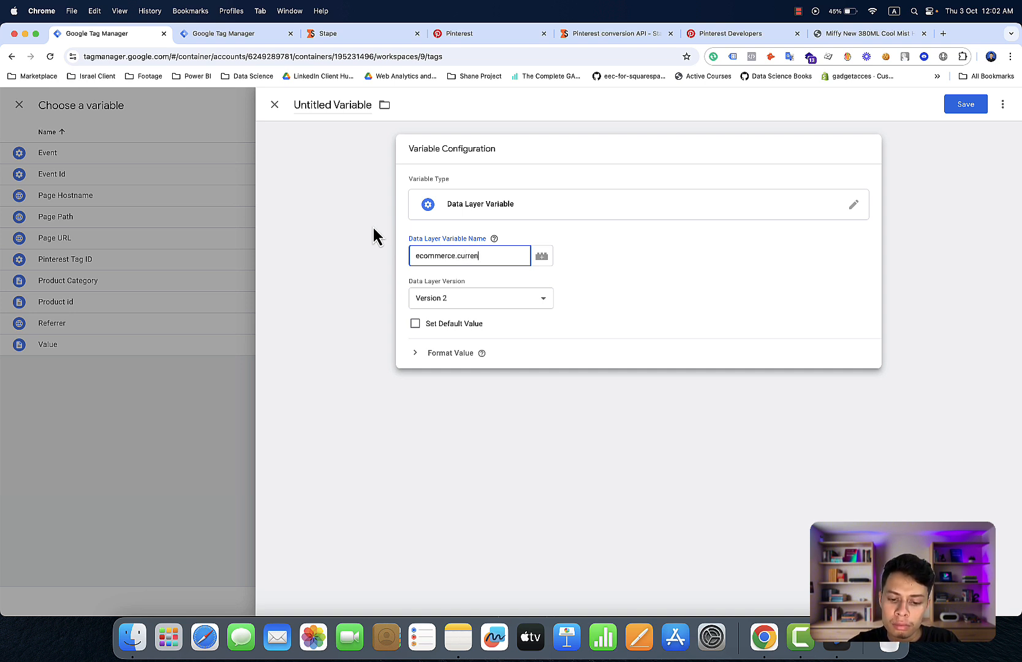
pyautogui.write('cy')
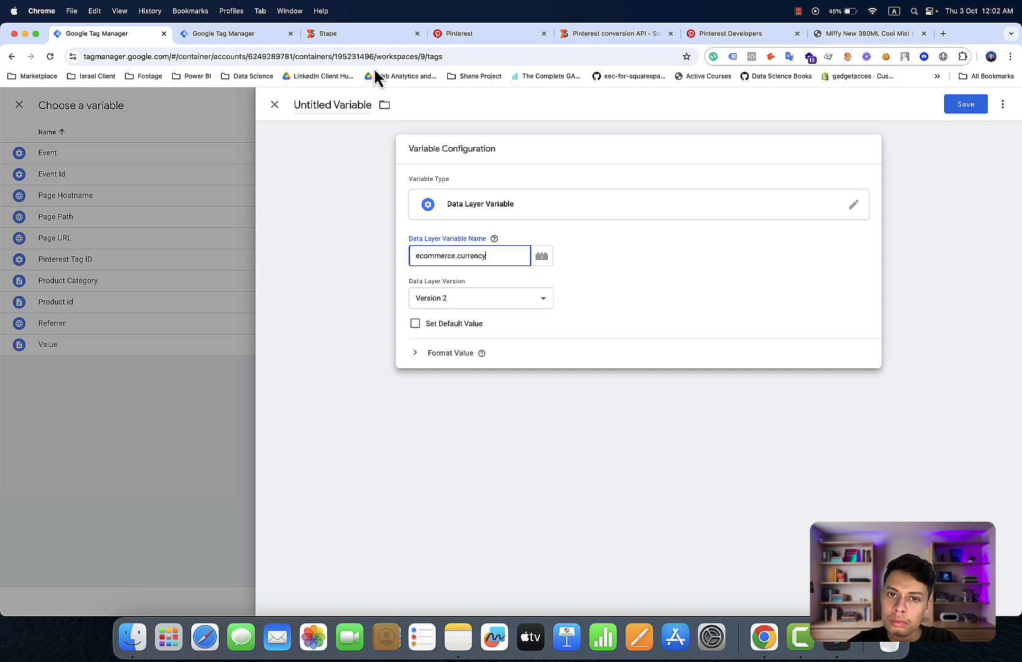
# Step: Name the new variable Currency and save it into the tag's Currency parameter
pyautogui.click(330, 101)
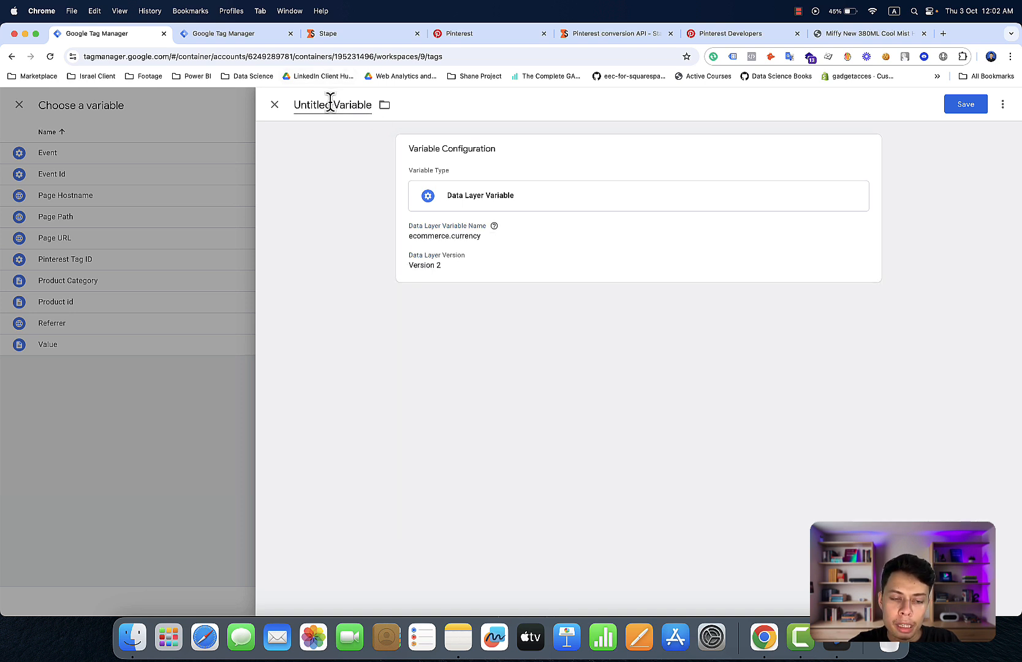
pyautogui.click(330, 102)
pyautogui.write('C')
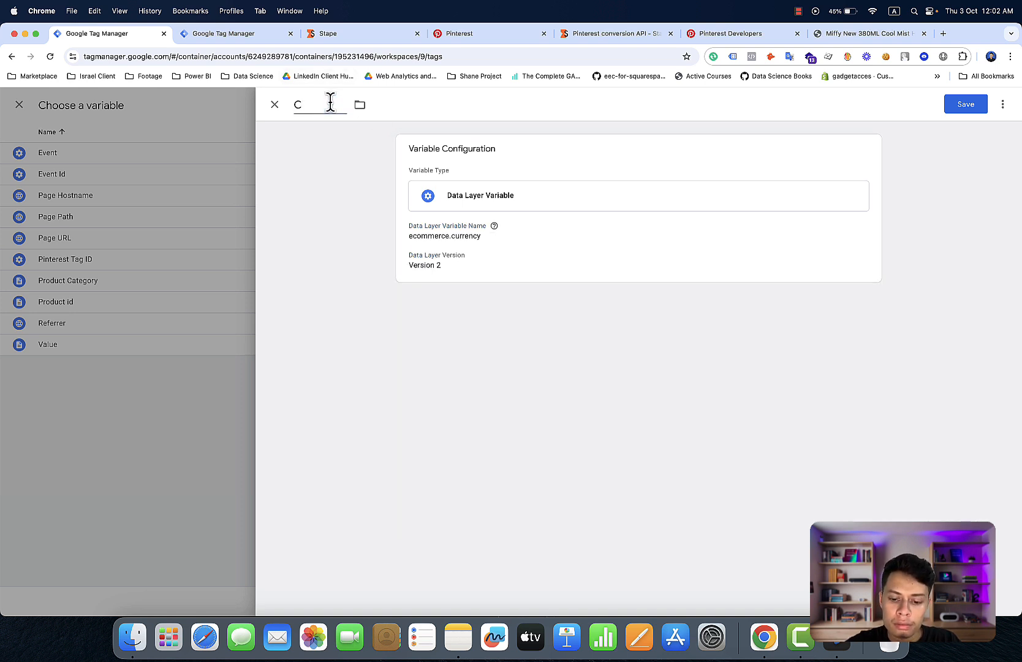
pyautogui.write('urrency')
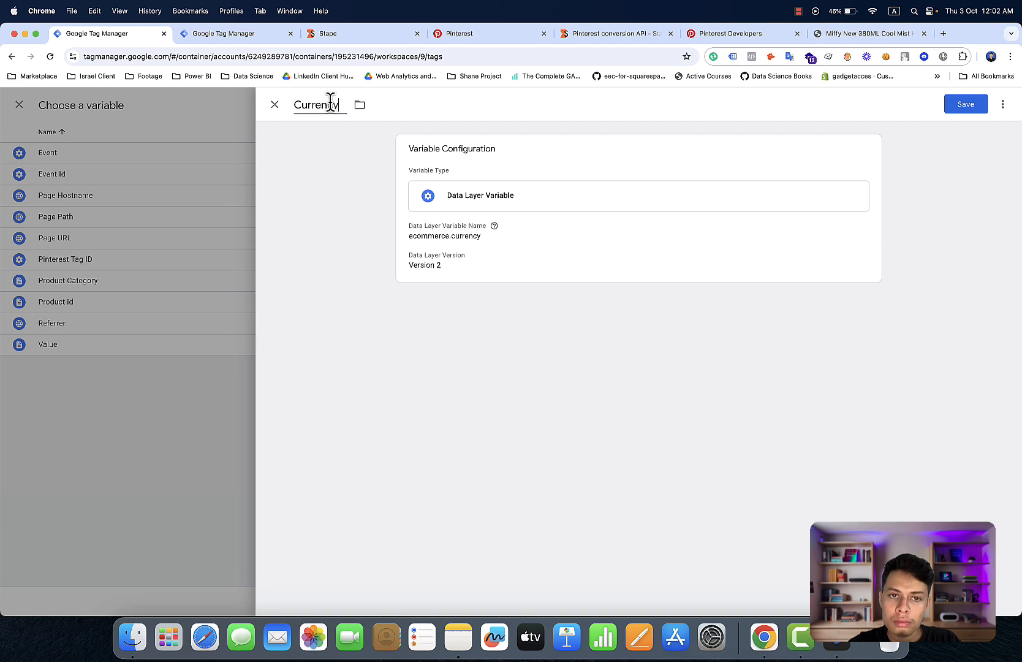
pyautogui.click(975, 110)
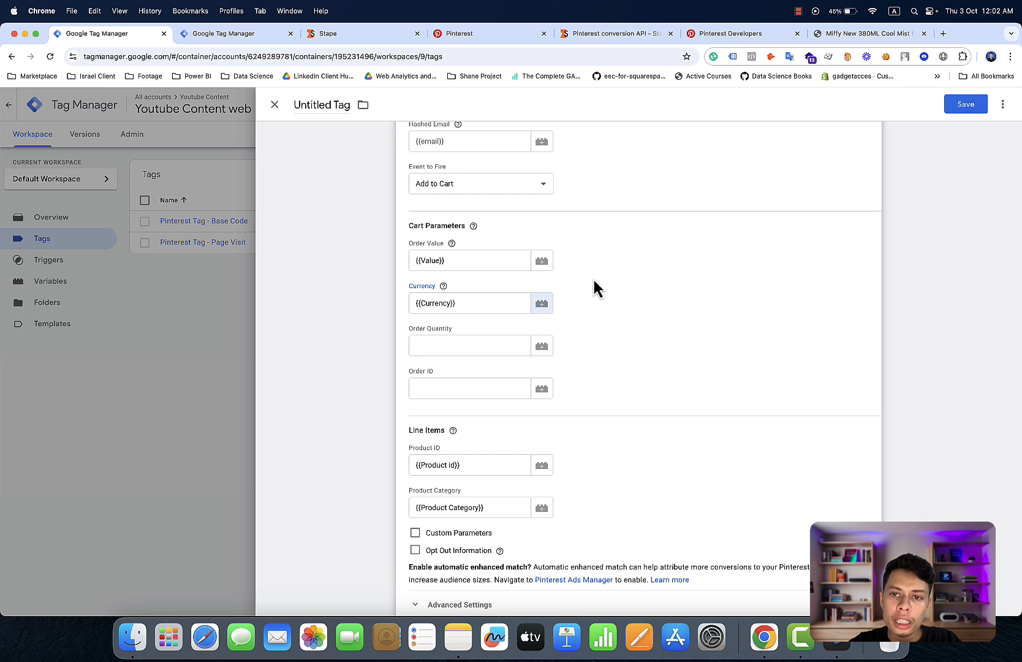
# Step: Start a copy of the Product Category variable for the tag's Order Quantity parameter
pyautogui.click(540, 348)
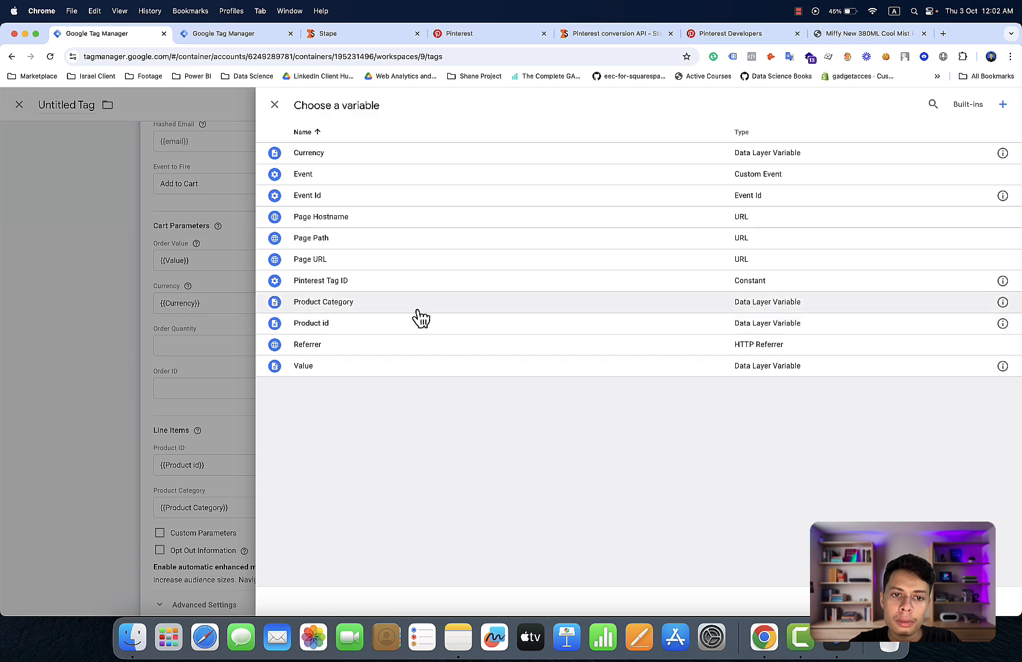
pyautogui.click(1002, 302)
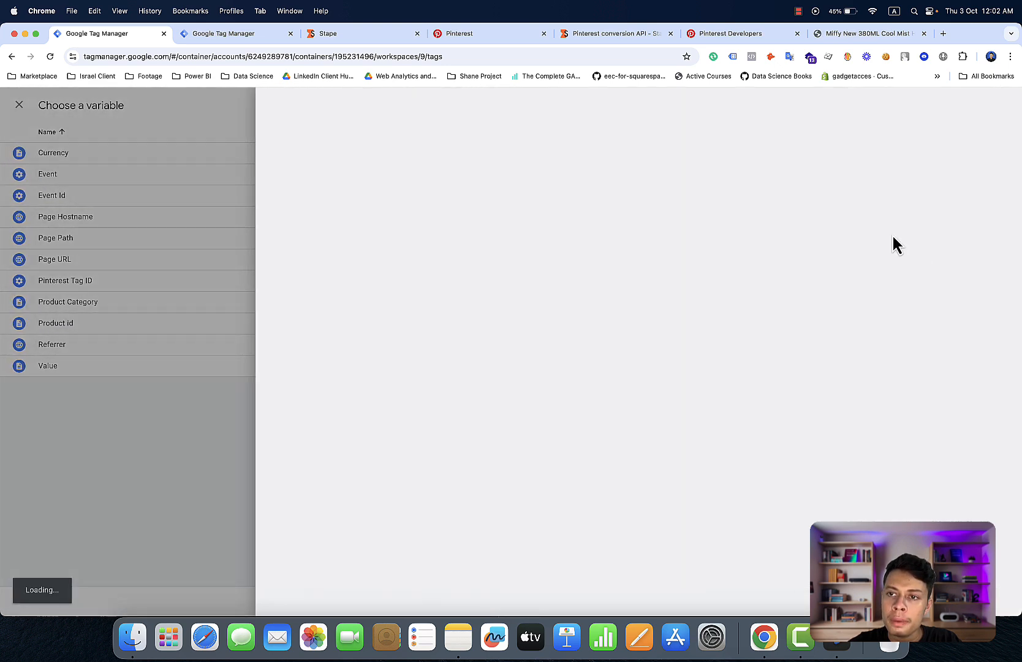
pyautogui.click(1003, 105)
pyautogui.click(967, 130)
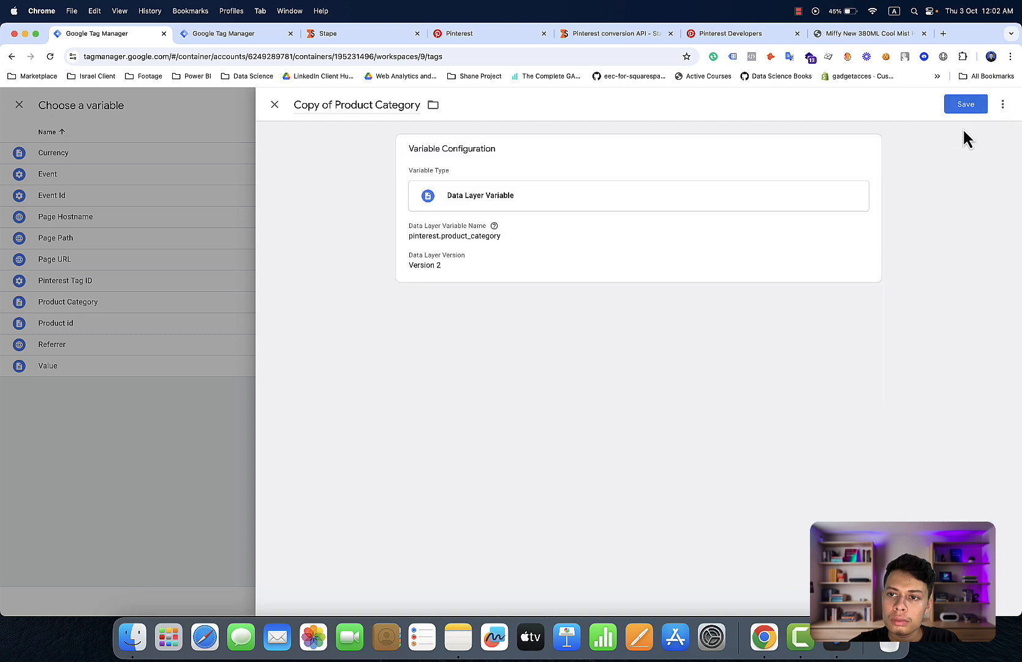
# Step: Copy the product_quantity key name under pinterest in the store page's console and return to the copied variable
pyautogui.click(846, 34)
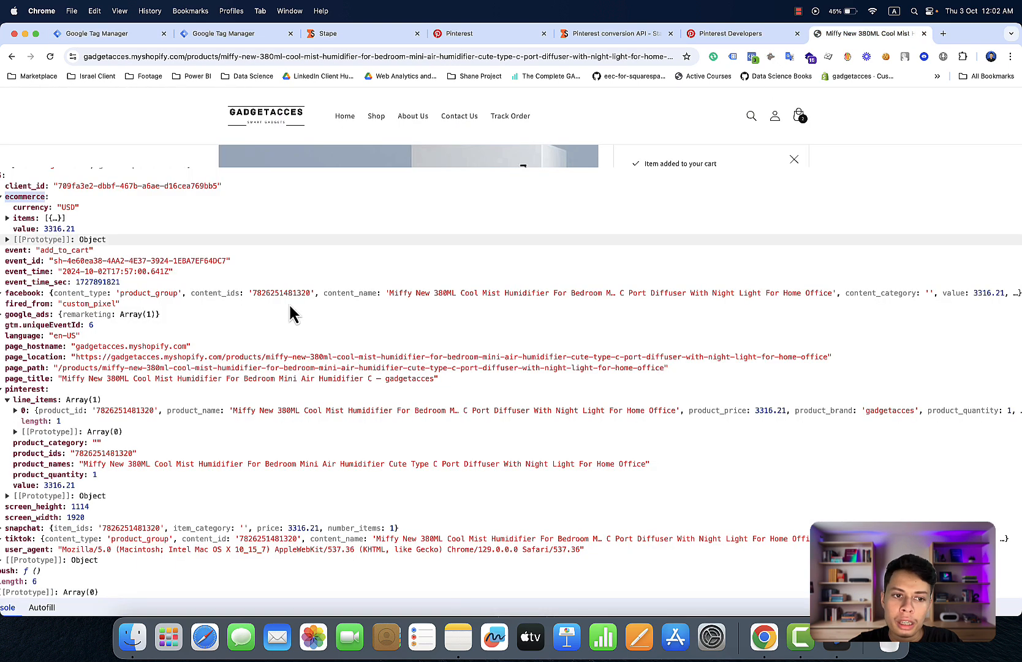
pyautogui.rightClick(61, 479)
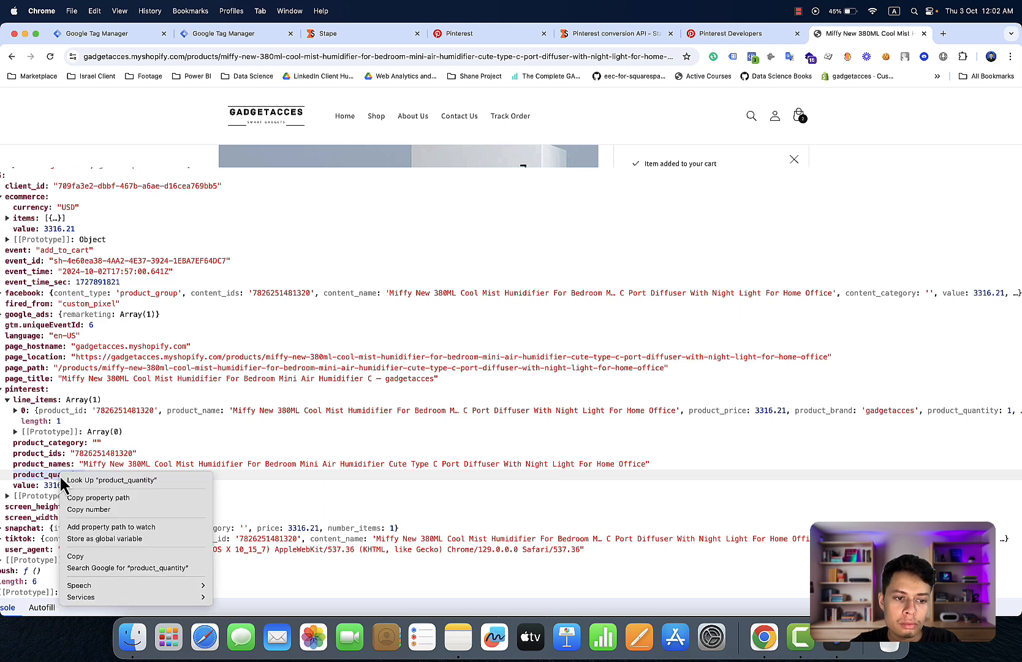
pyautogui.click(76, 555)
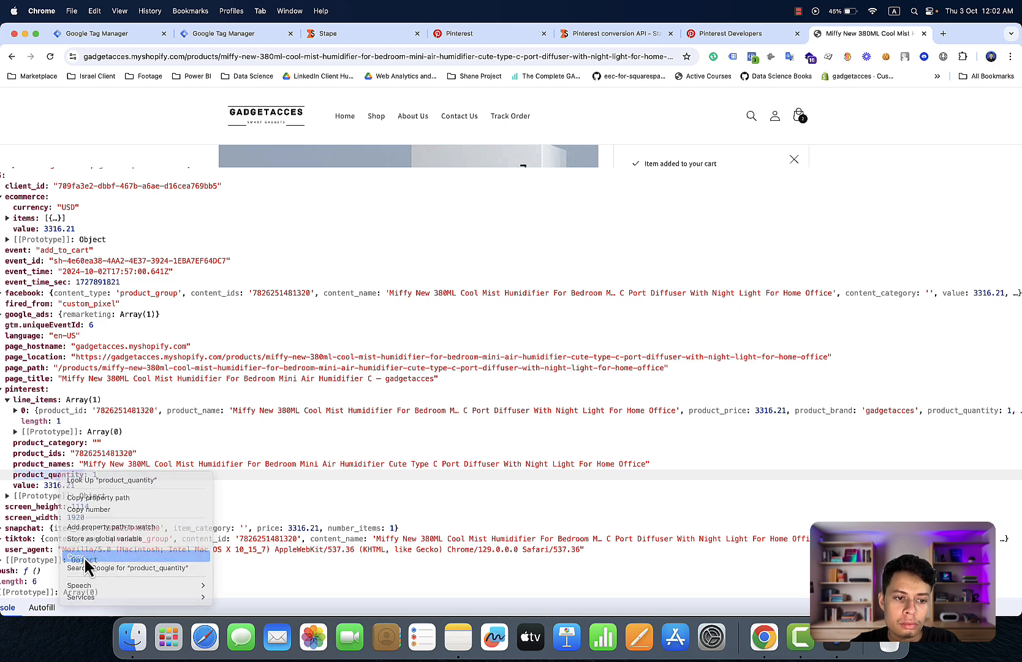
pyautogui.click(126, 36)
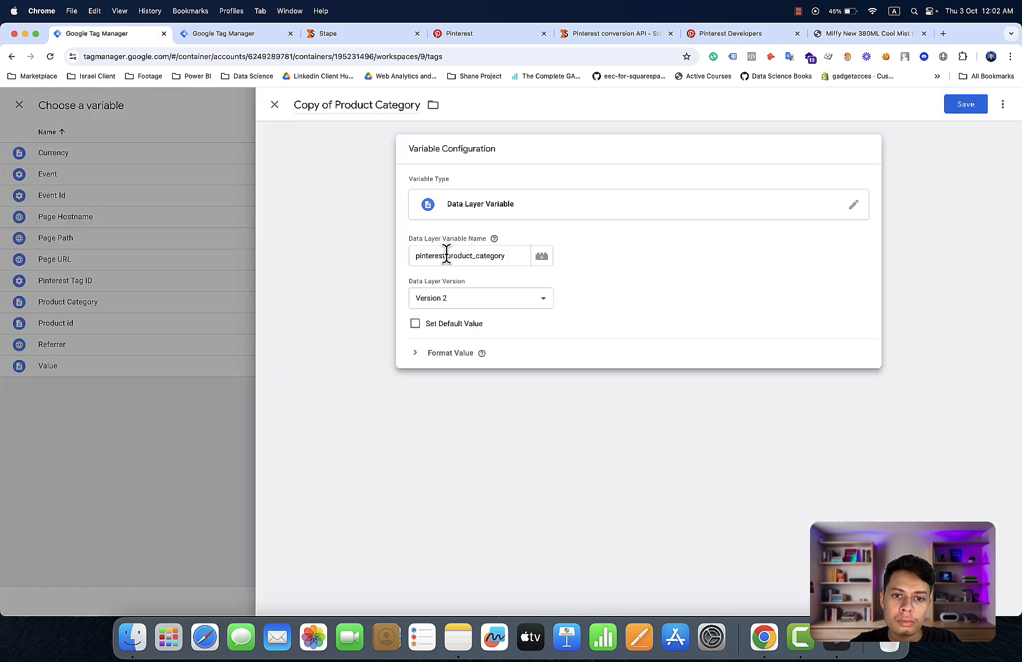
# Step: Set the copied variable's Data Layer Variable Name to pinterest.product_quantity
pyautogui.click(509, 252)
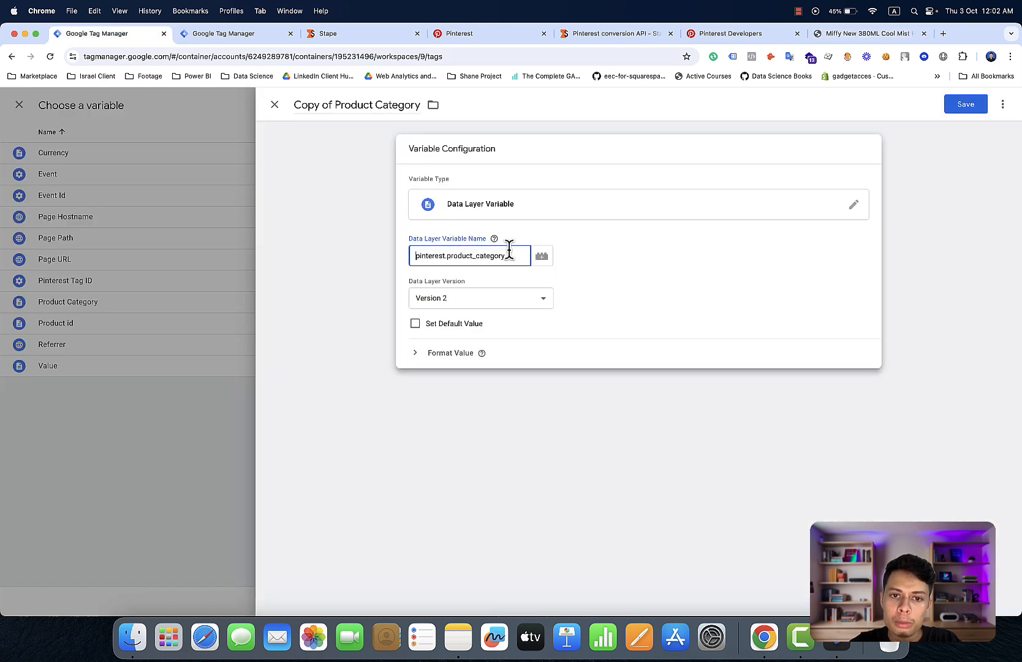
pyautogui.press('BackSpace')
pyautogui.press('BackSpace')
pyautogui.press('BackSpace')
pyautogui.press('BackSpace')
pyautogui.press('BackSpace')
pyautogui.press('BackSpace')
pyautogui.press('BackSpace')
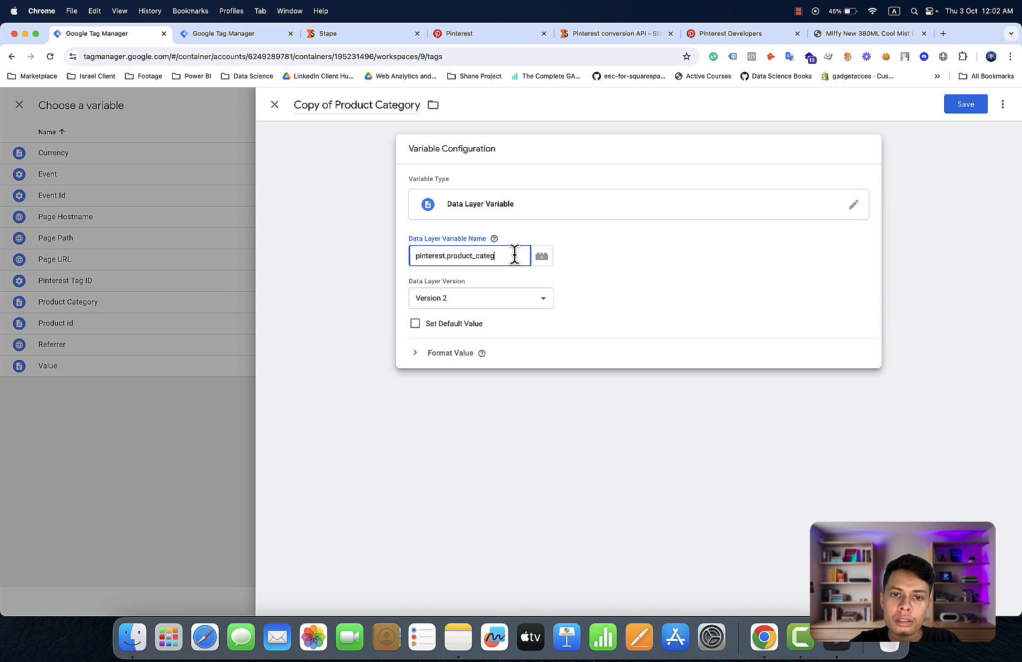
pyautogui.press('BackSpace')
pyautogui.press('BackSpace')
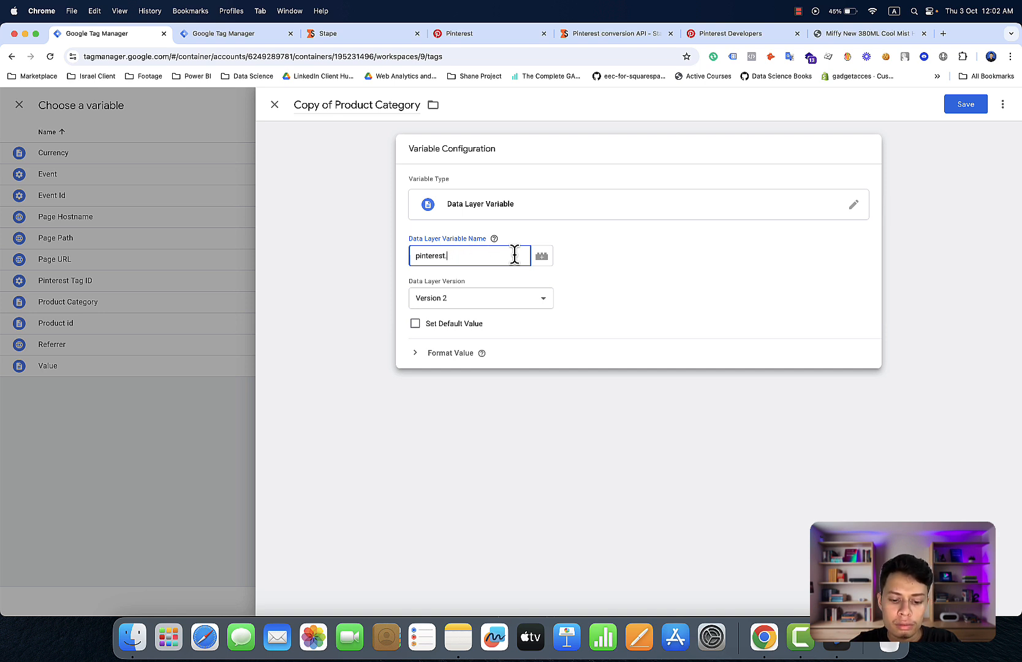
pyautogui.press('super+v')
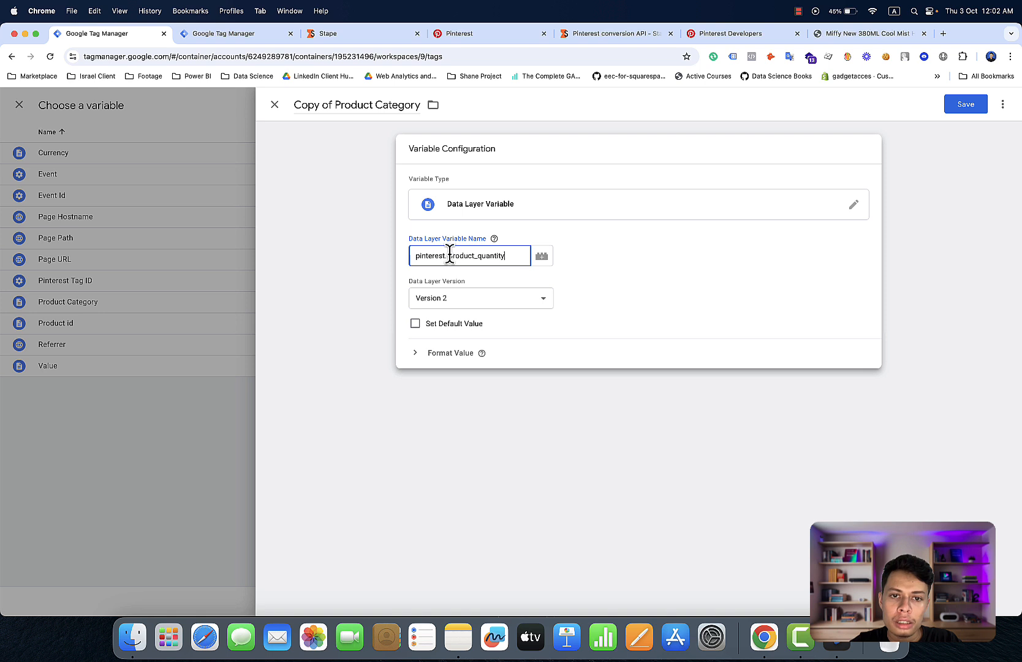
pyautogui.press('BackSpace')
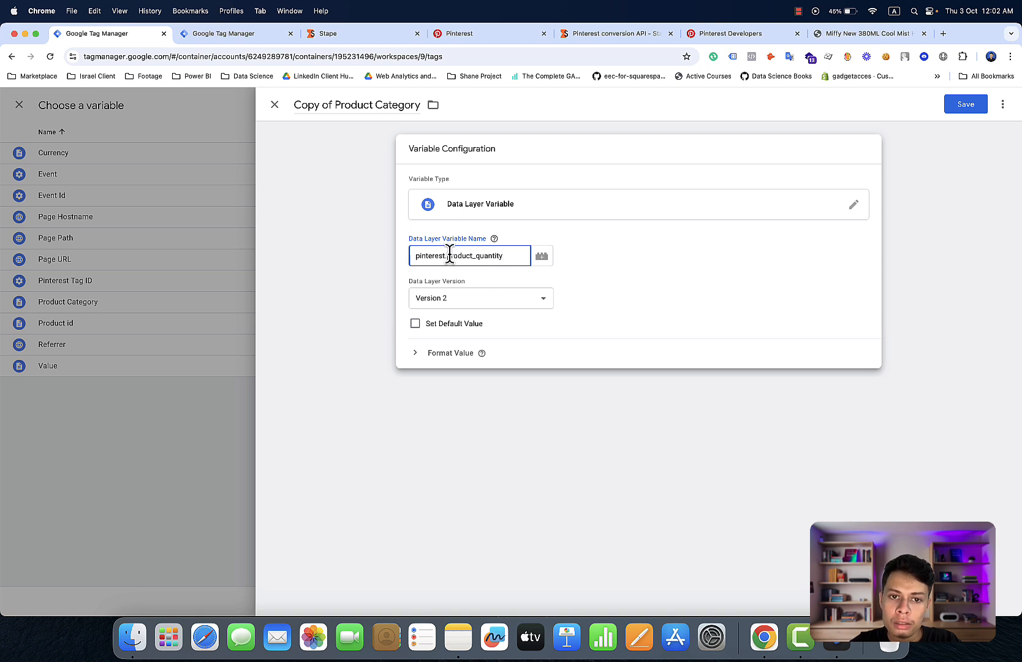
# Step: Rename the copied variable to Product Quantity, save it, and assign it to the tag's Order Quantity parameter
pyautogui.click(336, 102)
pyautogui.press('BackSpace')
pyautogui.press('BackSpace')
pyautogui.press('BackSpace')
pyautogui.press('BackSpace')
pyautogui.press('BackSpace')
pyautogui.press('BackSpace')
pyautogui.press('BackSpace')
pyautogui.press('BackSpace')
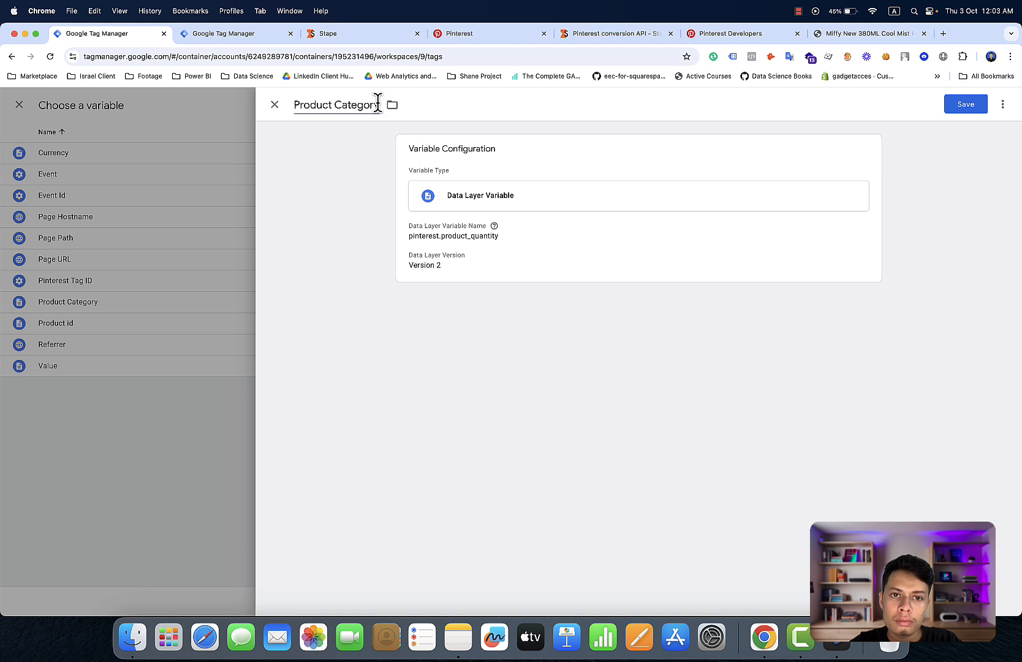
pyautogui.press('BackSpace')
pyautogui.press('BackSpace')
pyautogui.press('BackSpace')
pyautogui.press('BackSpace')
pyautogui.press('BackSpace')
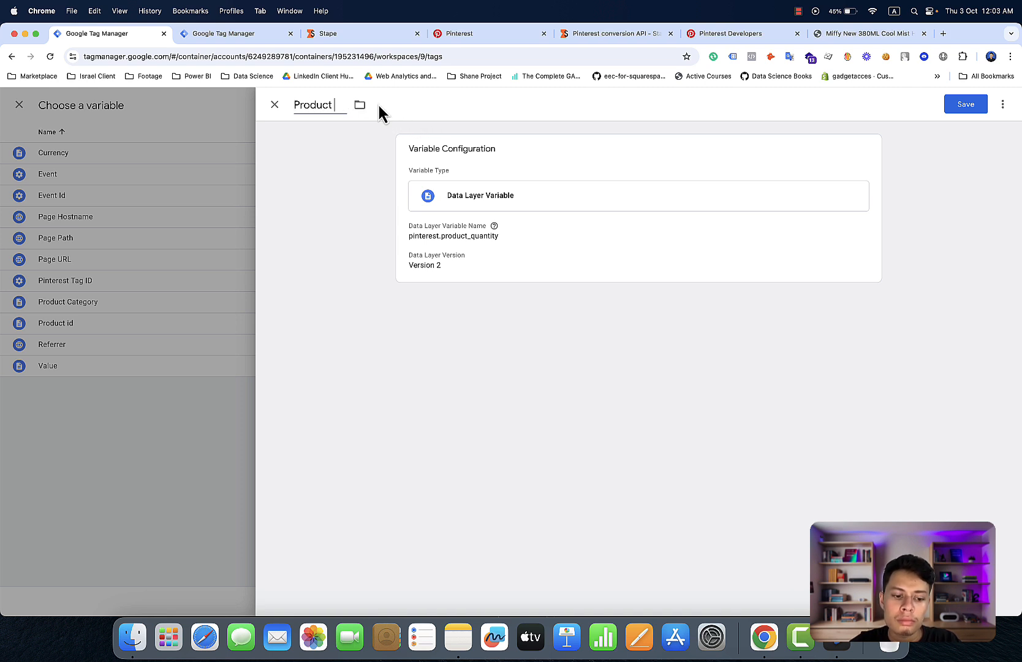
pyautogui.write('Q')
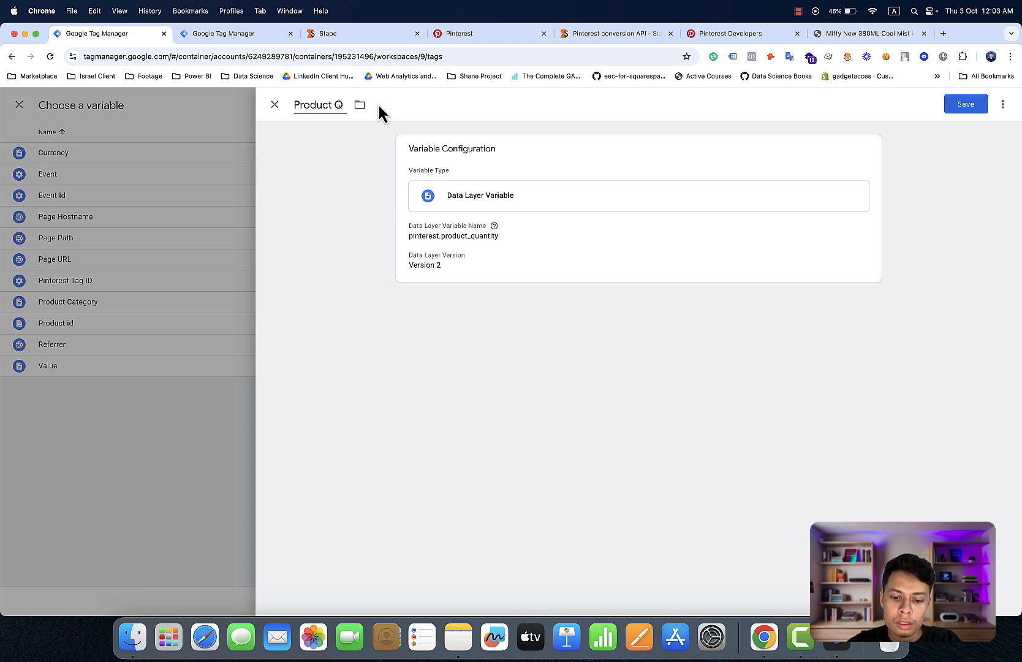
pyautogui.write('u')
pyautogui.write('anti')
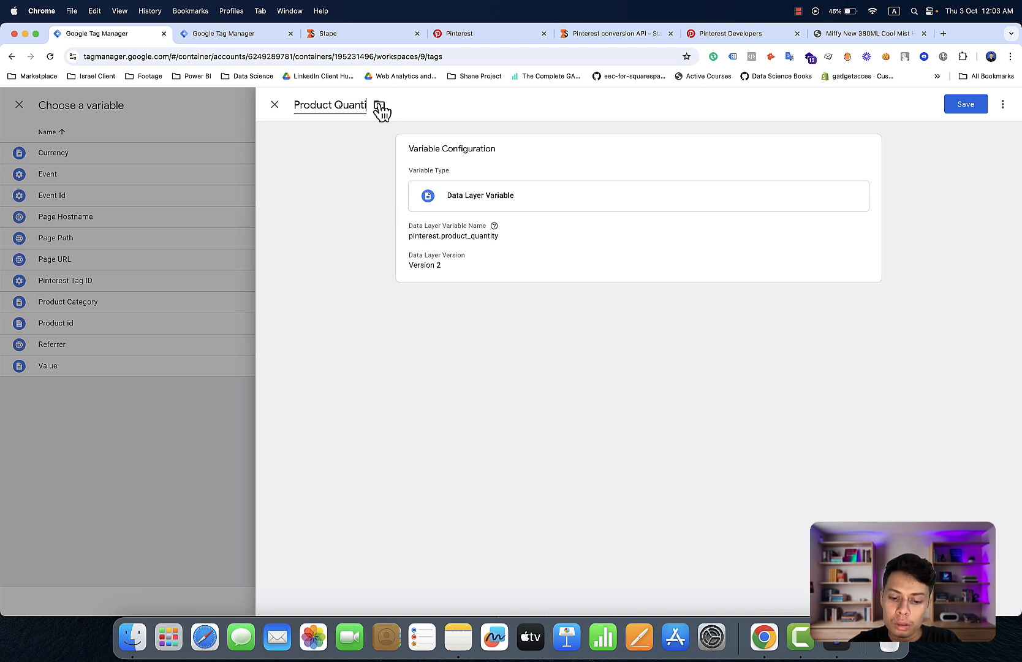
pyautogui.write('ty')
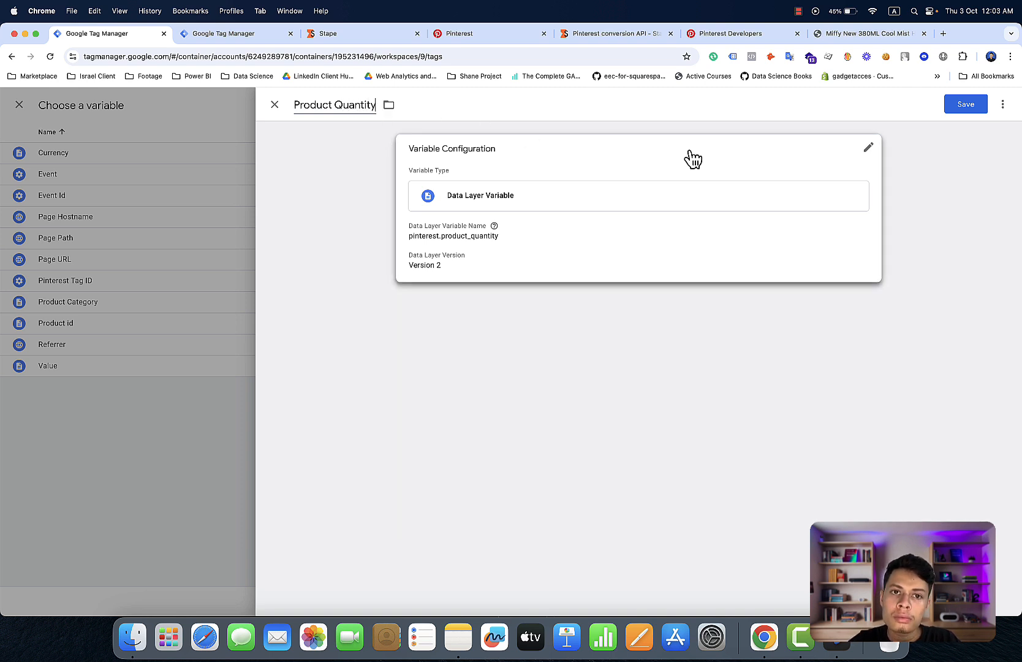
pyautogui.click(956, 107)
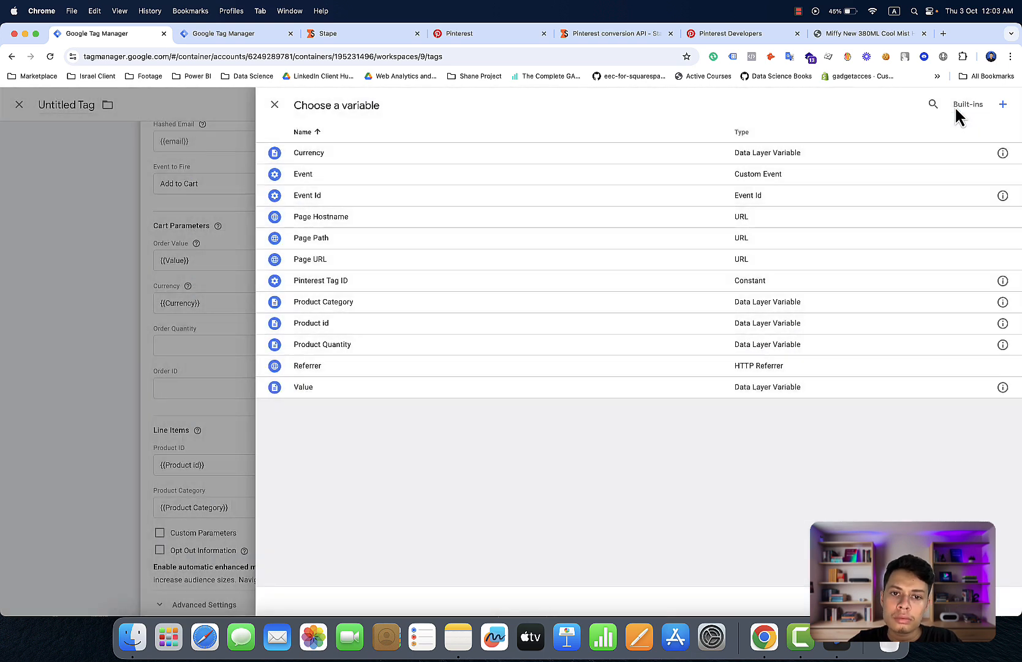
pyautogui.click(336, 348)
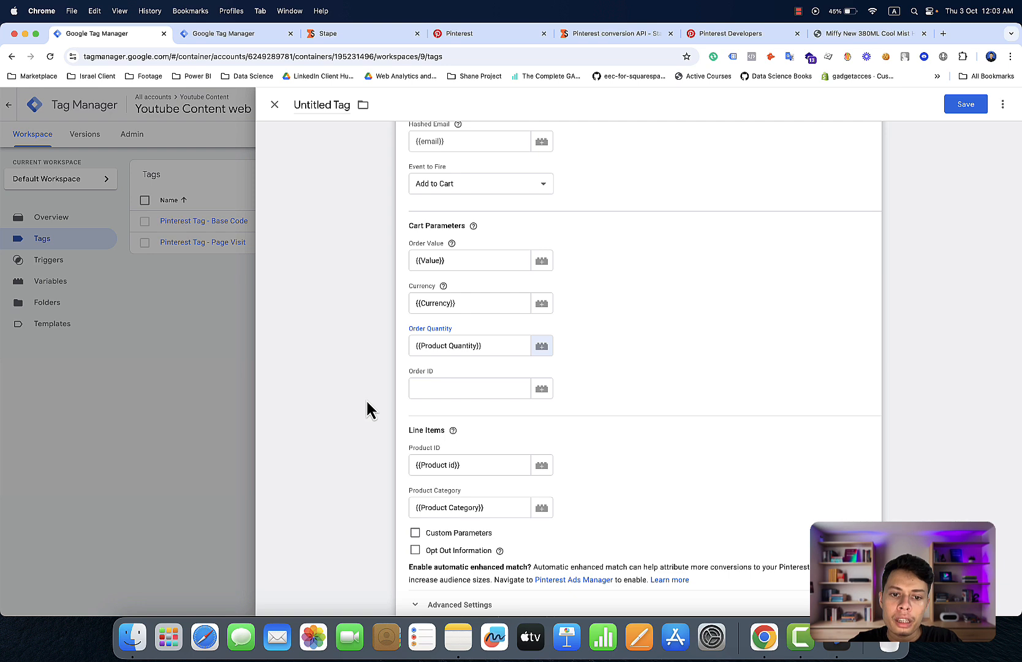
# Step: Enable Custom Parameters on the tag and add a parameter named event_id with the Event Id variable as its value
pyautogui.click(416, 534)
pyautogui.scroll(-2, 423, 536)
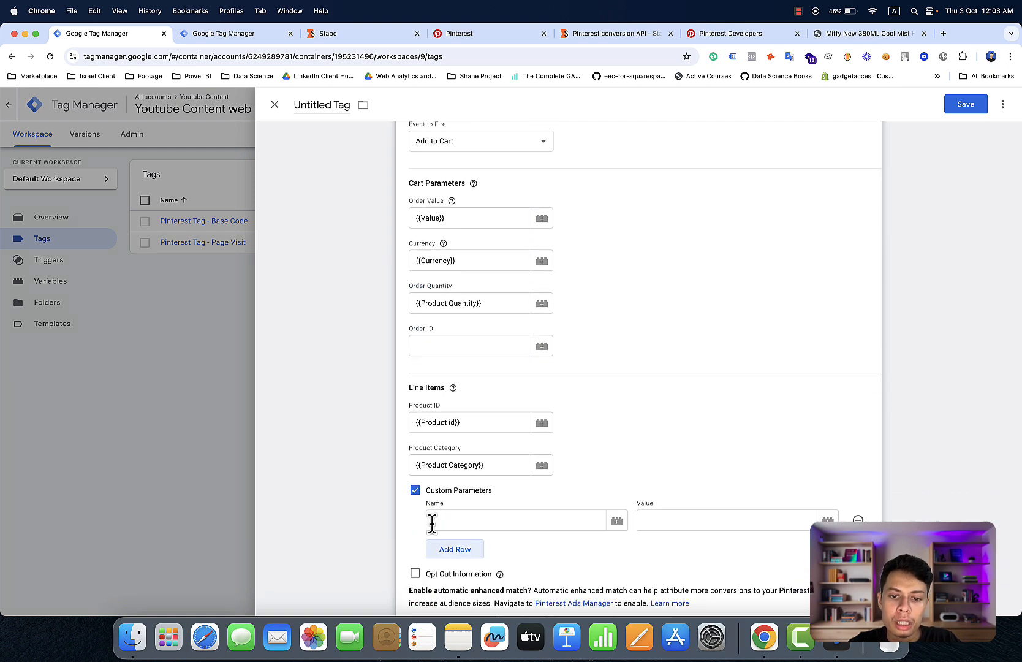
pyautogui.click(440, 520)
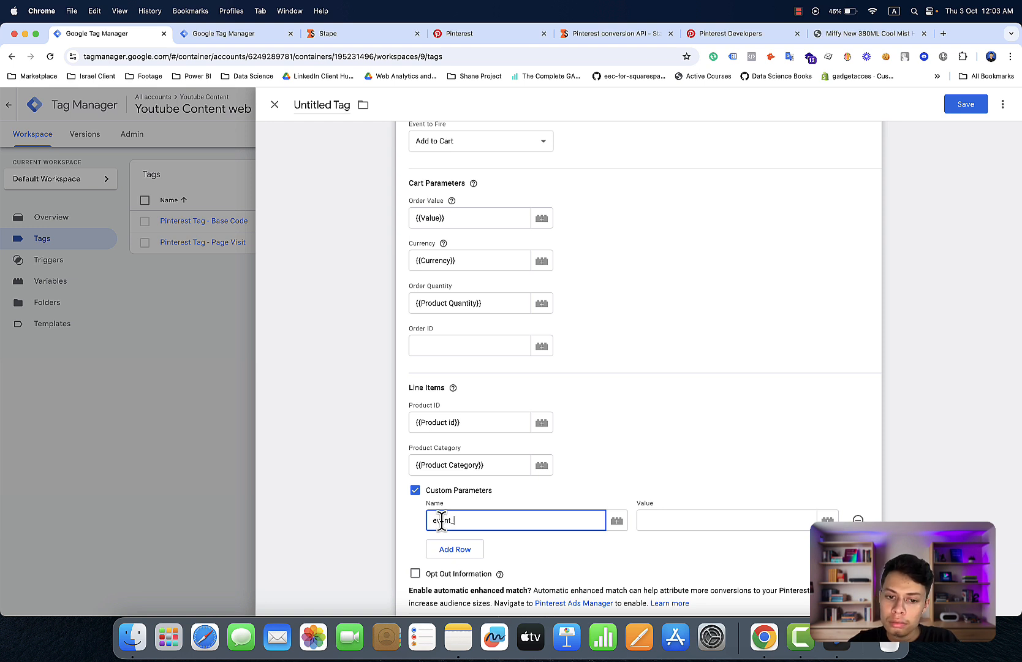
pyautogui.write('event_id')
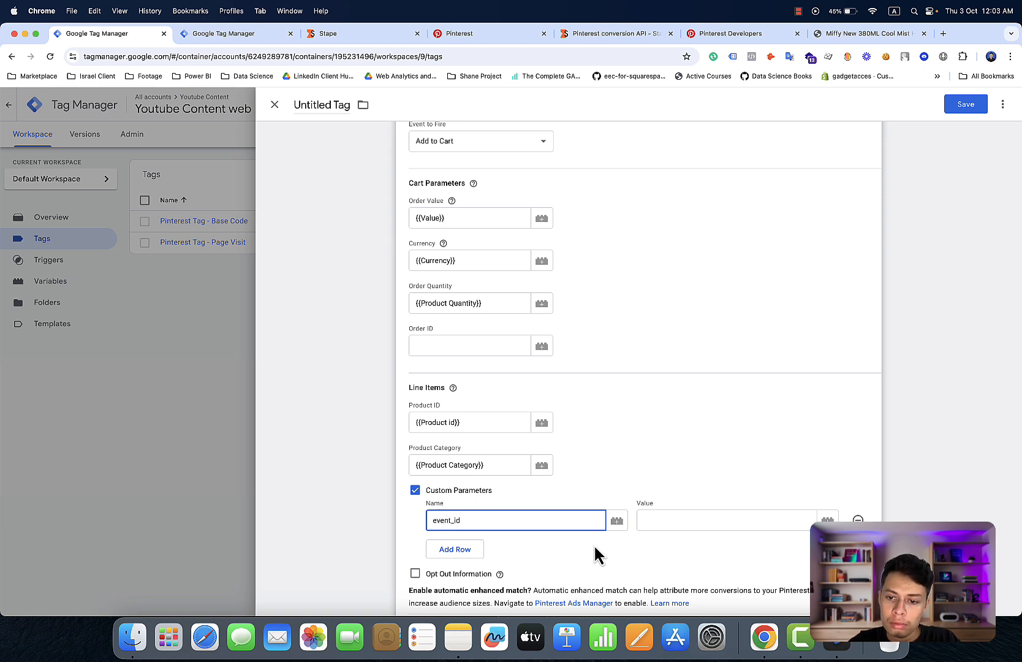
pyautogui.click(824, 519)
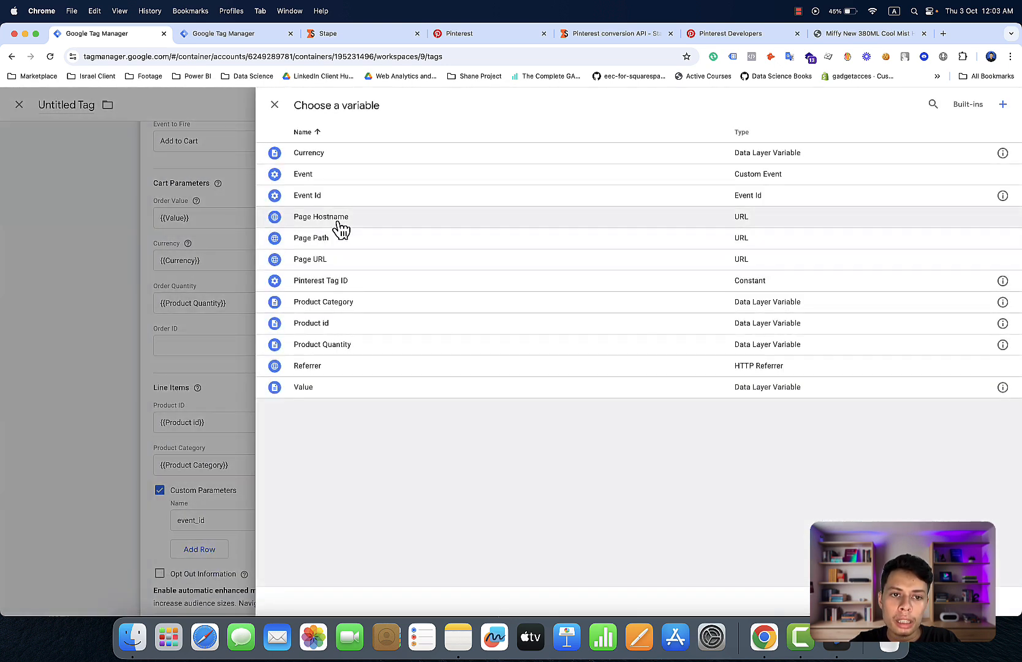
pyautogui.click(337, 197)
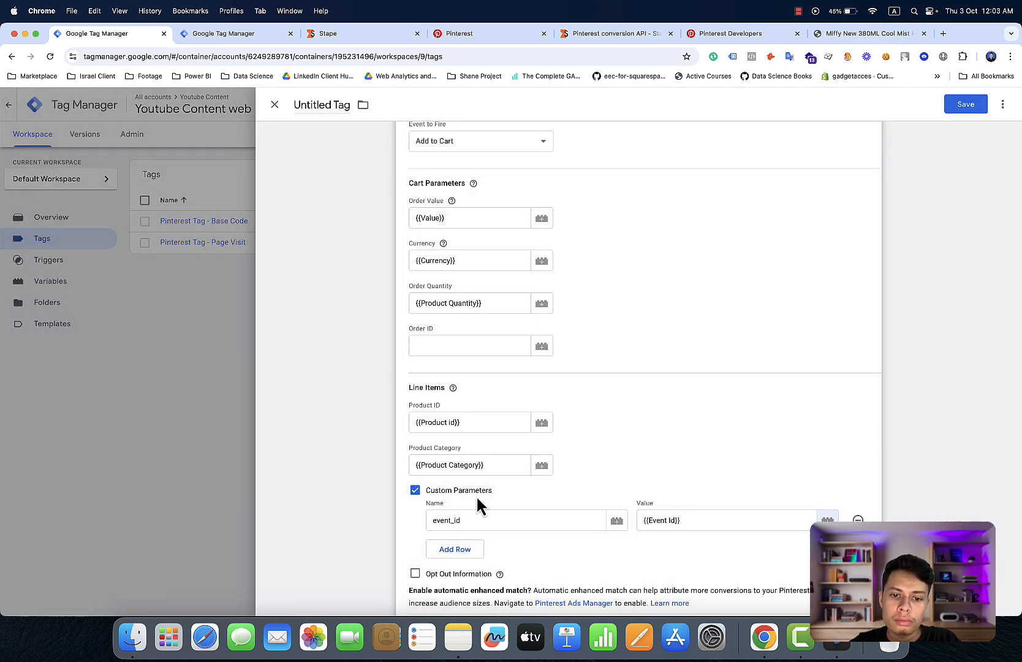
# Step: Review the tag's cart parameters, line items, custom parameter, tag sequencing and firing trigger
pyautogui.scroll(-5, 476, 503)
pyautogui.scroll(-3, 477, 501)
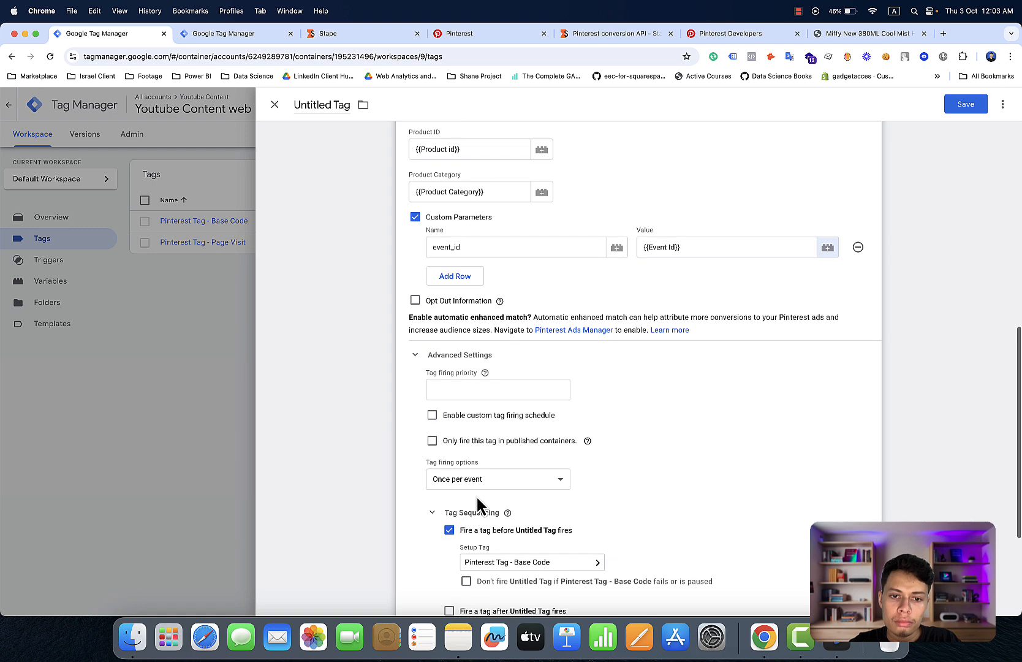
pyautogui.scroll(15, 479, 500)
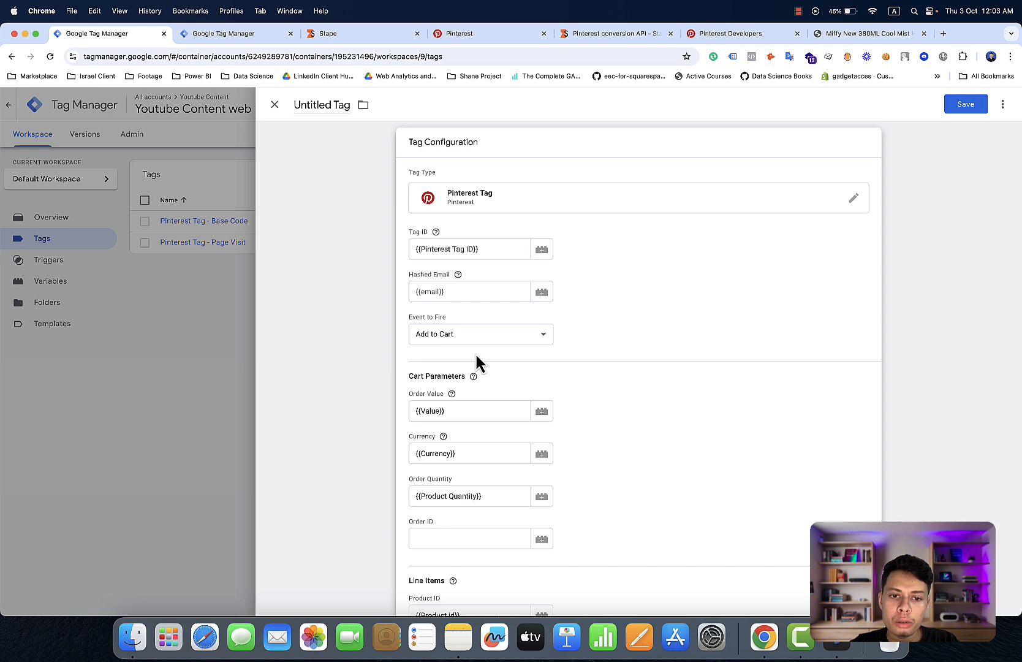
pyautogui.scroll(-5, 478, 362)
pyautogui.scroll(-5, 484, 319)
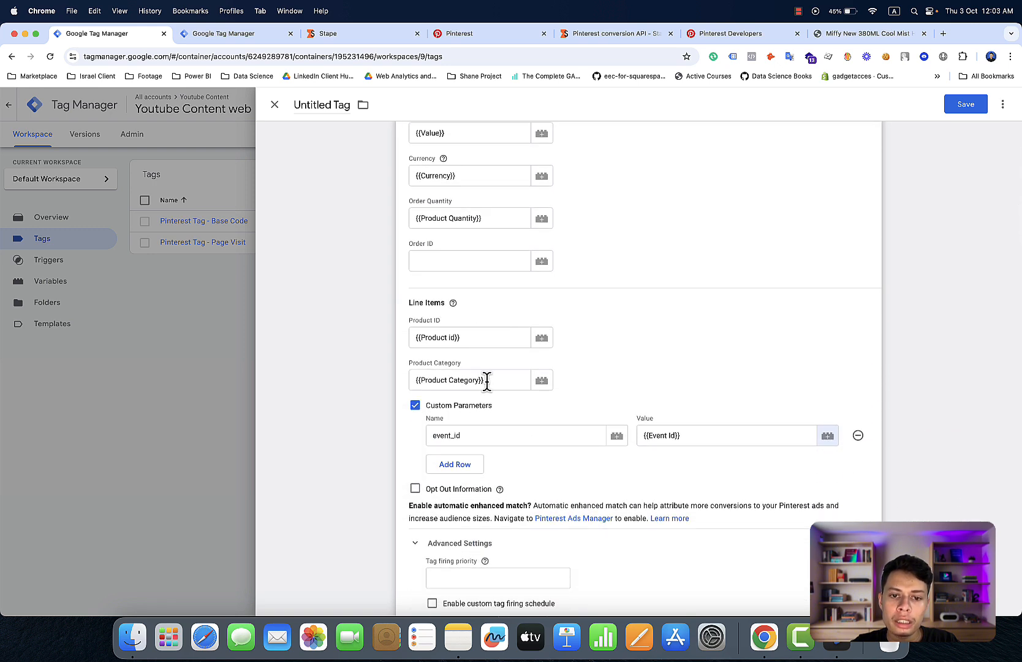
pyautogui.scroll(-3, 487, 380)
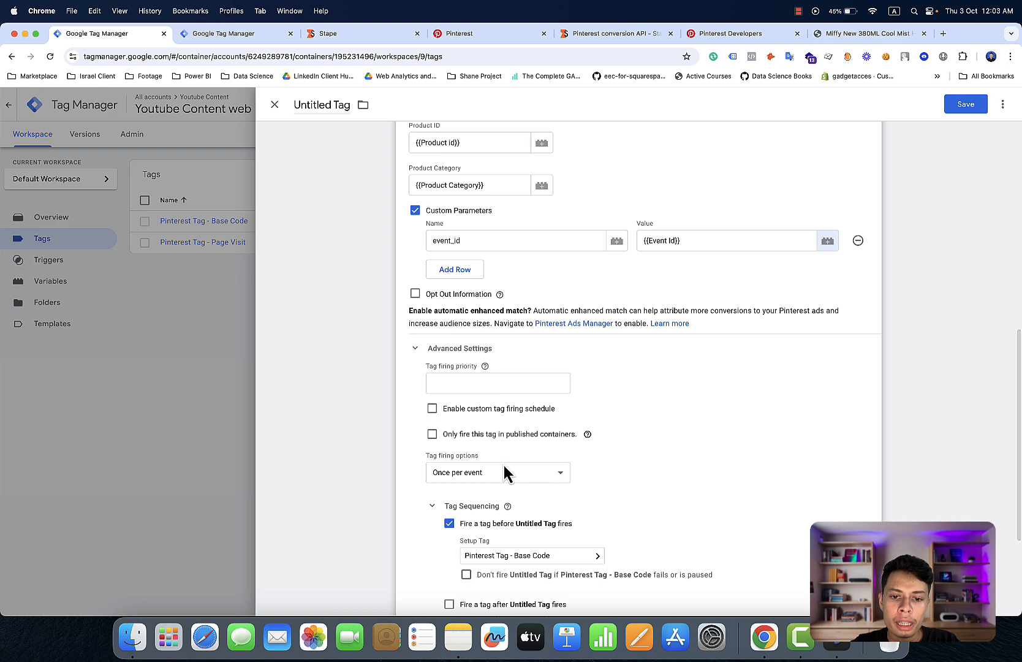
pyautogui.scroll(-3, 503, 470)
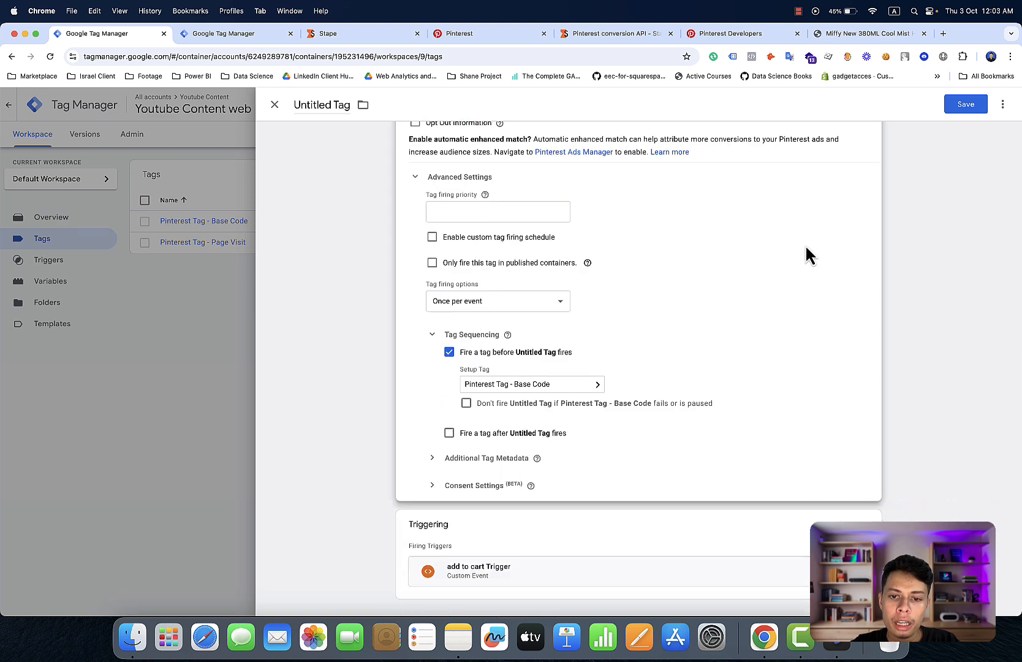
# Step: Save the tag under the name Pinterest Tag - Add to Cart
pyautogui.click(961, 106)
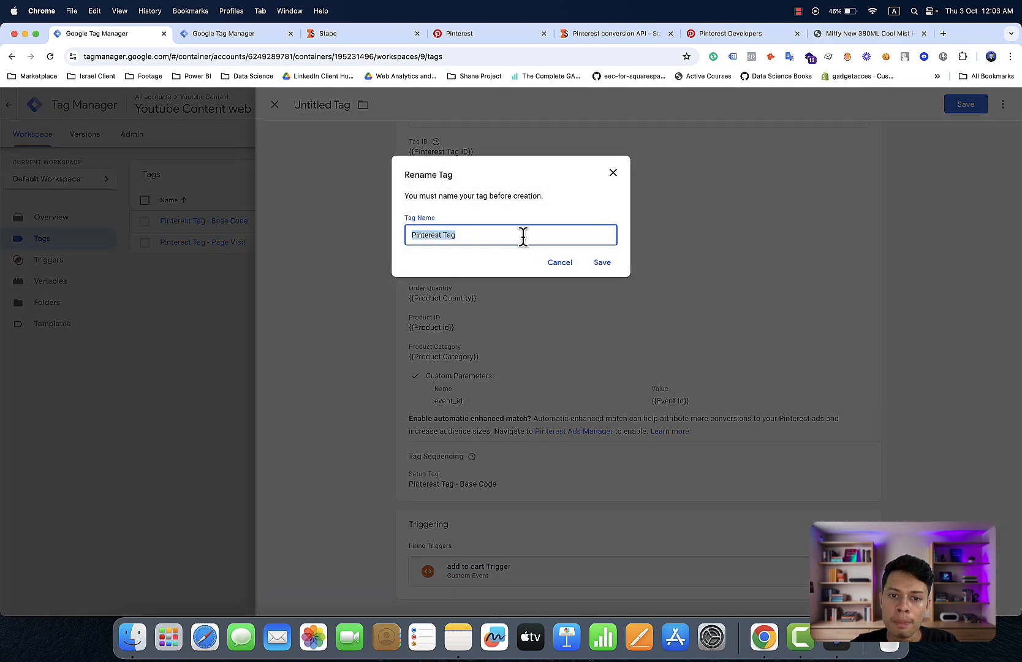
pyautogui.click(523, 237)
pyautogui.write('- ')
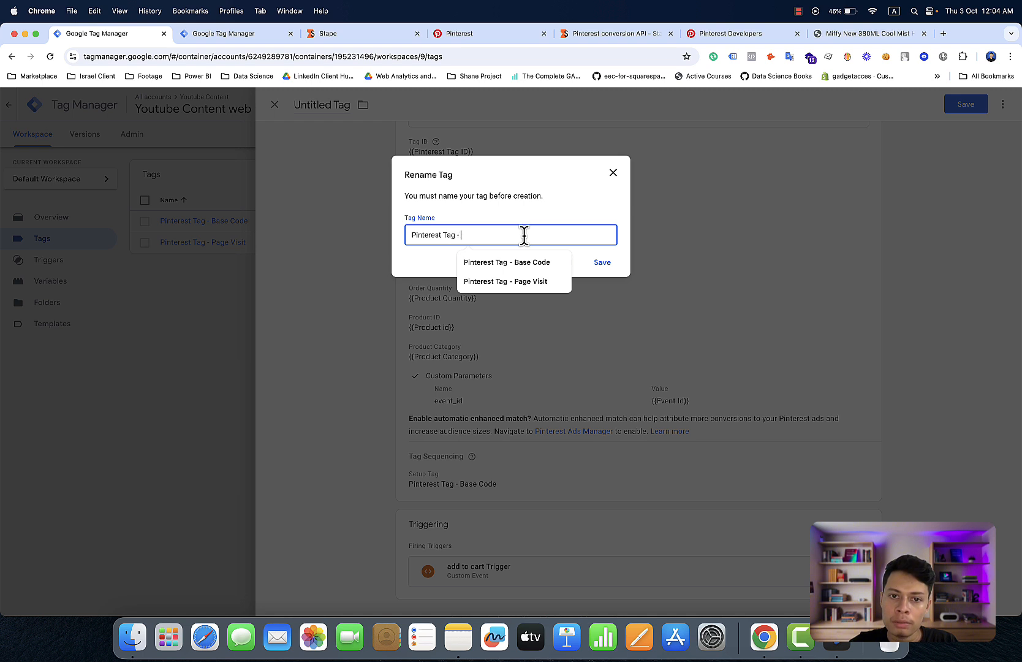
pyautogui.write('A')
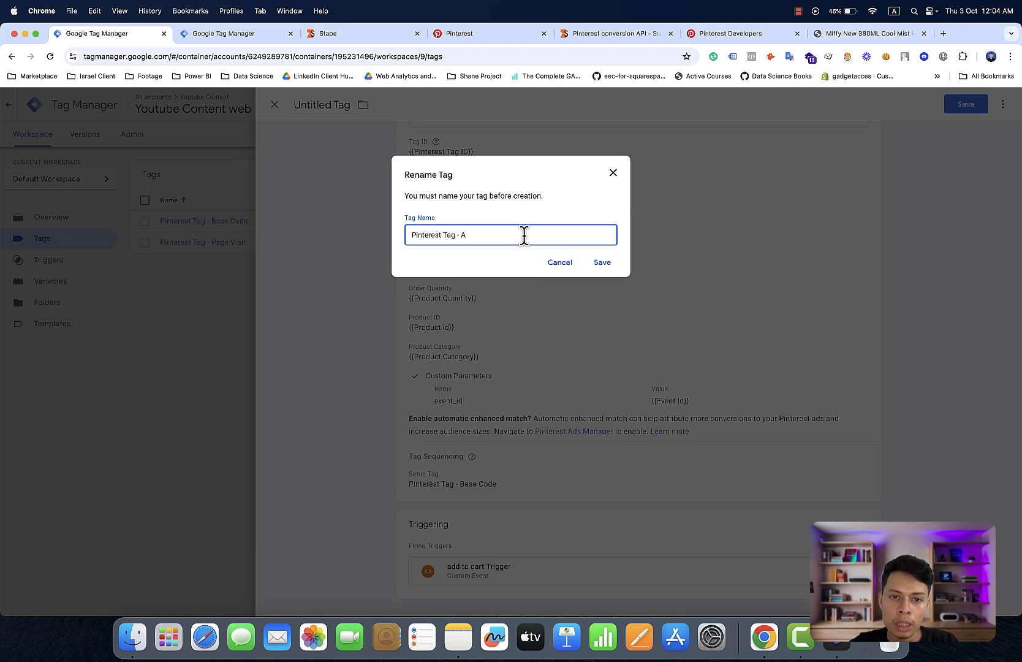
pyautogui.write('dd to ')
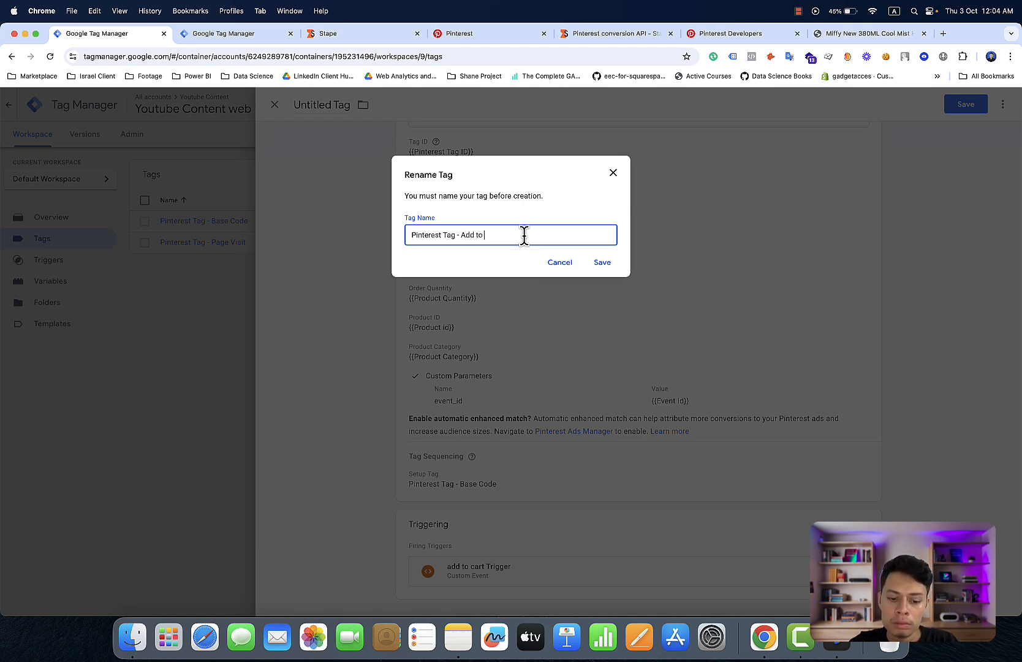
pyautogui.write('Cart')
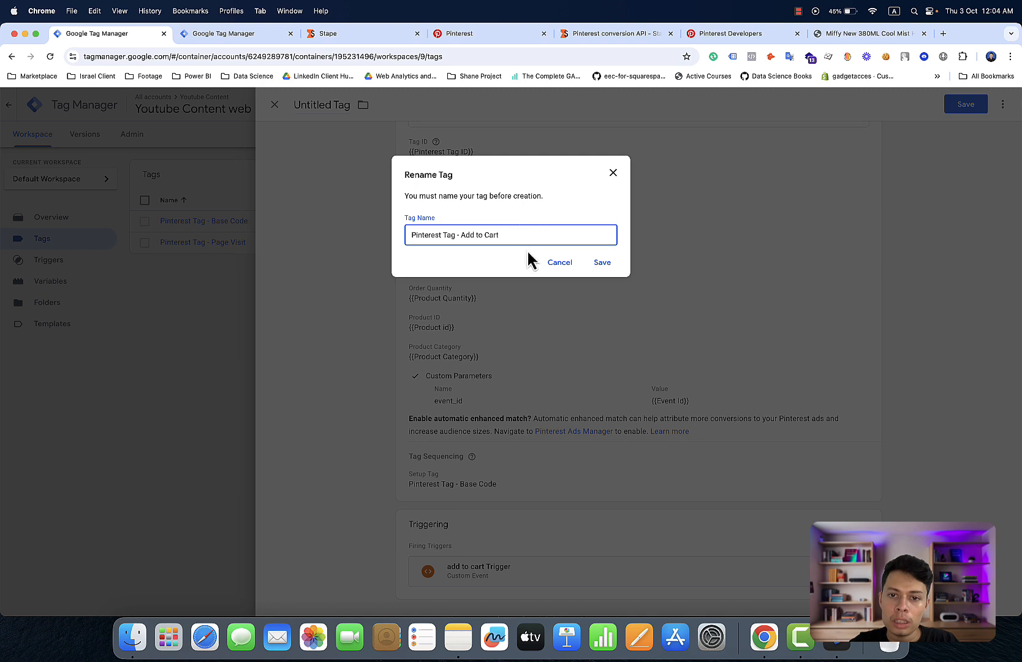
pyautogui.click(593, 264)
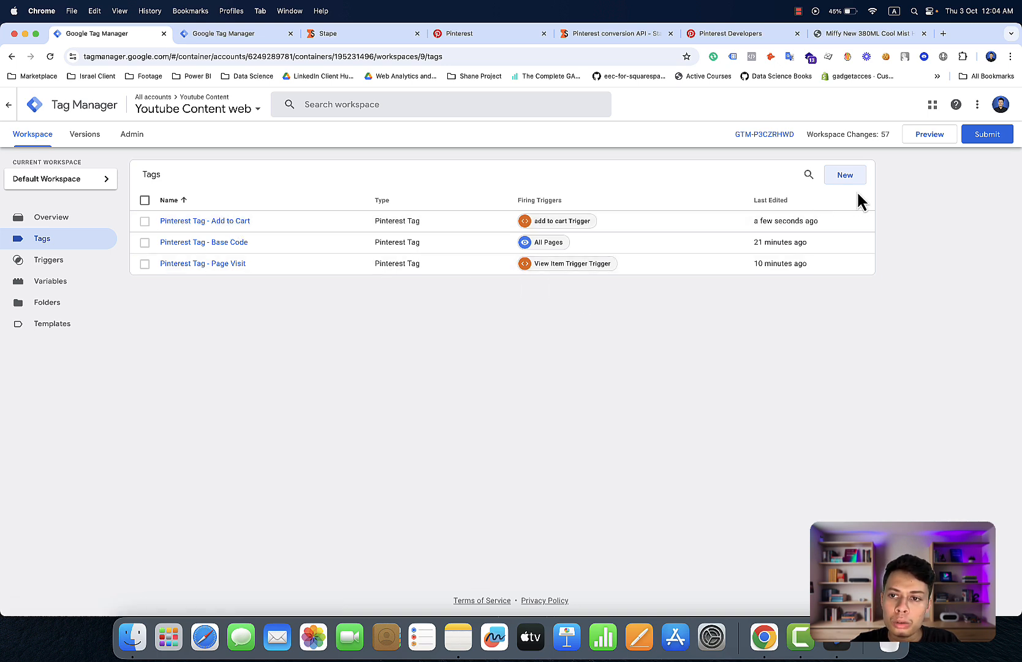
# Step: Create a new tag with the Pinterest Tag type and show the event options available for Event to Fire
pyautogui.click(845, 175)
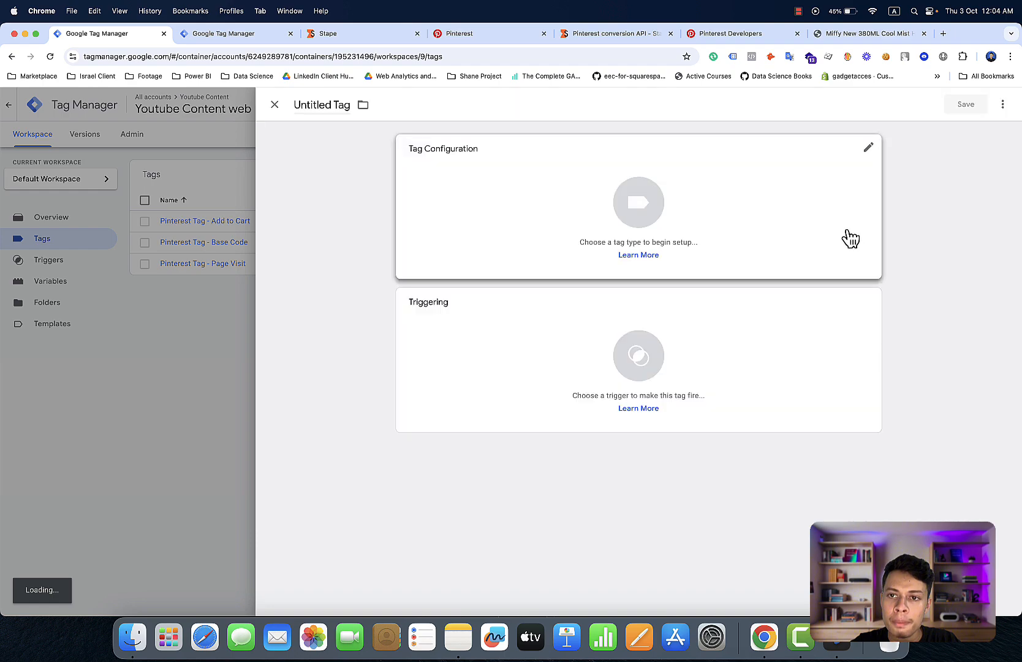
pyautogui.scroll(-15, 837, 340)
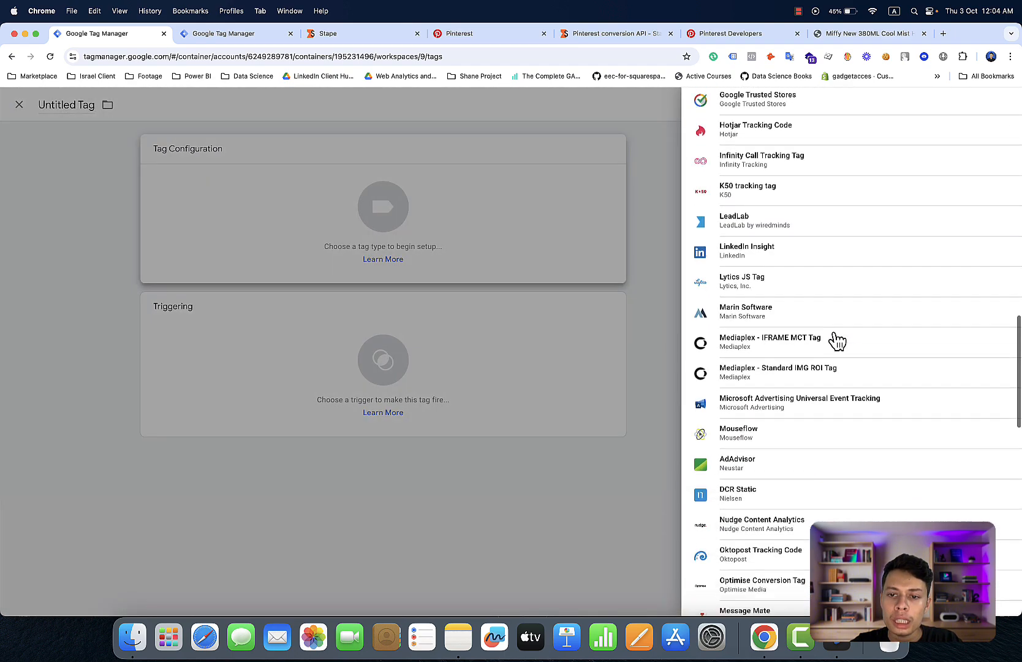
pyautogui.scroll(-10, 836, 340)
pyautogui.scroll(3, 836, 340)
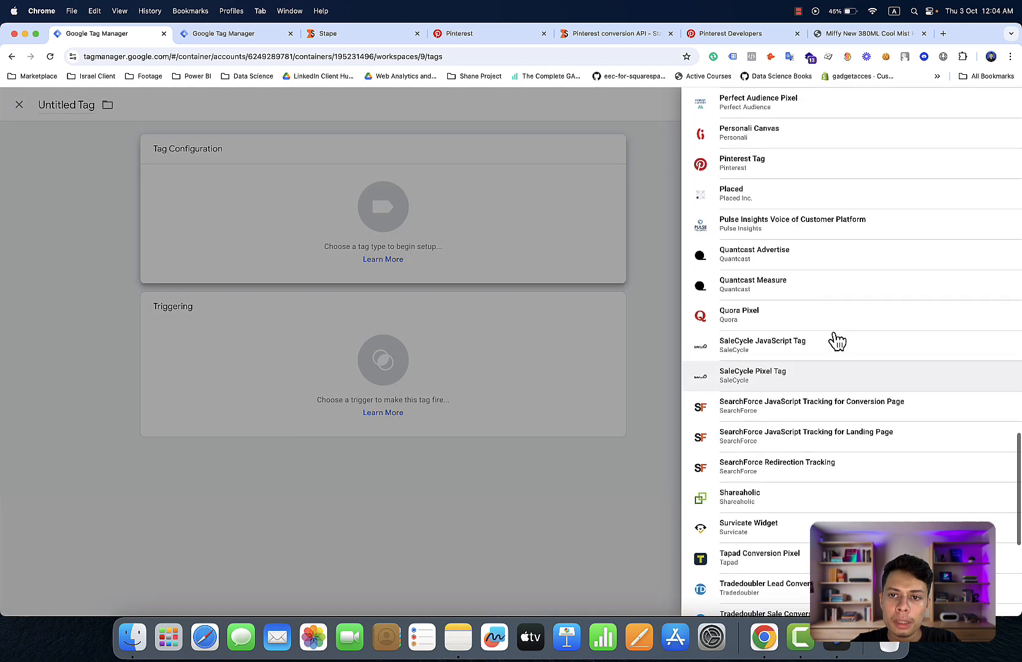
pyautogui.click(803, 175)
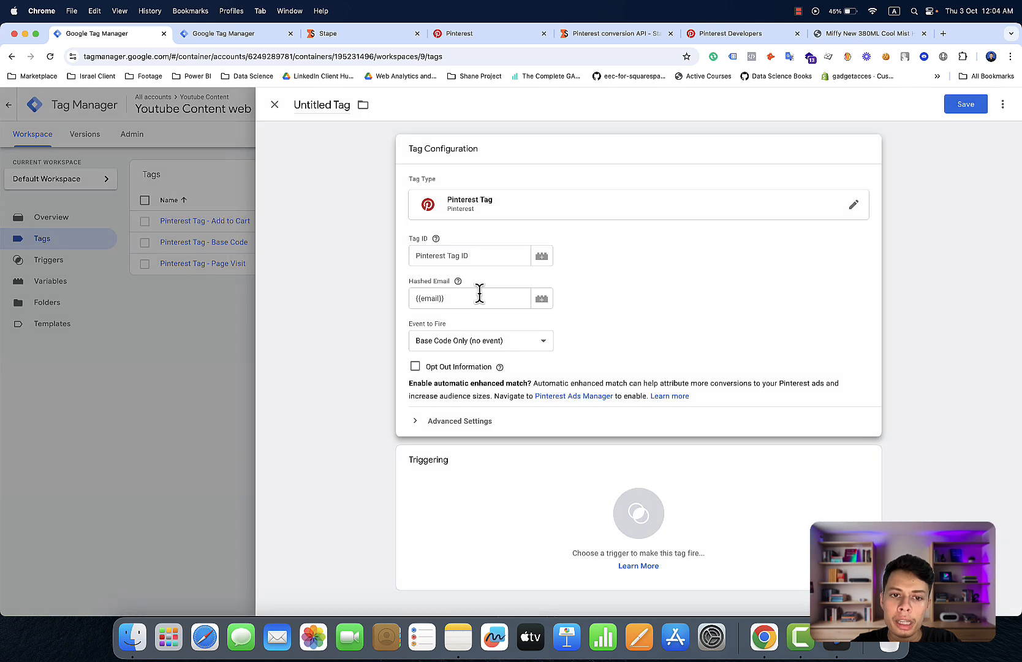
pyautogui.click(504, 348)
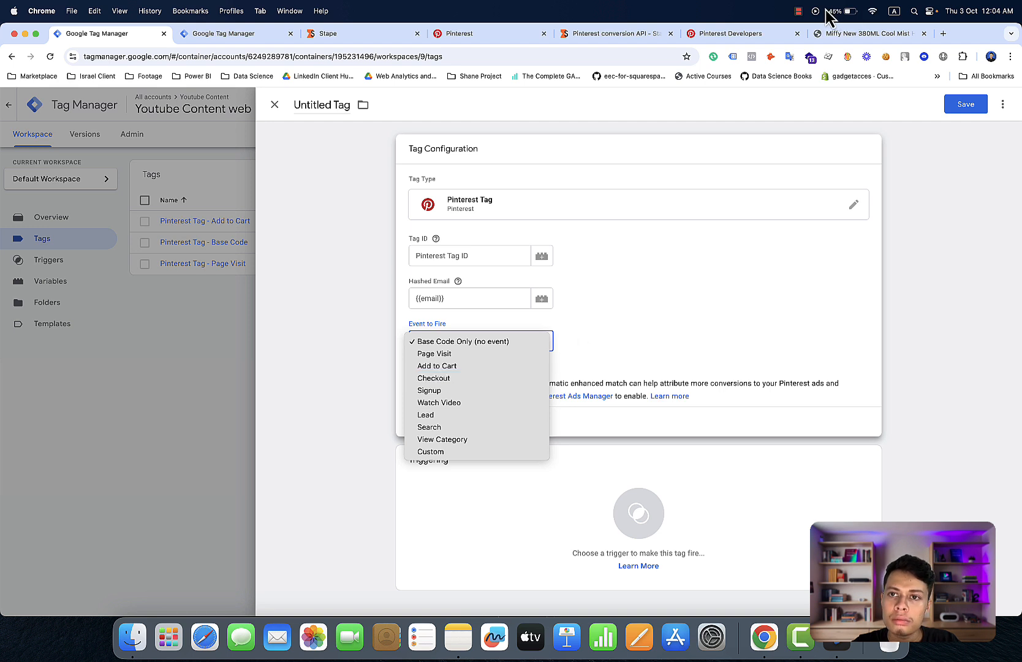
pyautogui.click(799, 11)
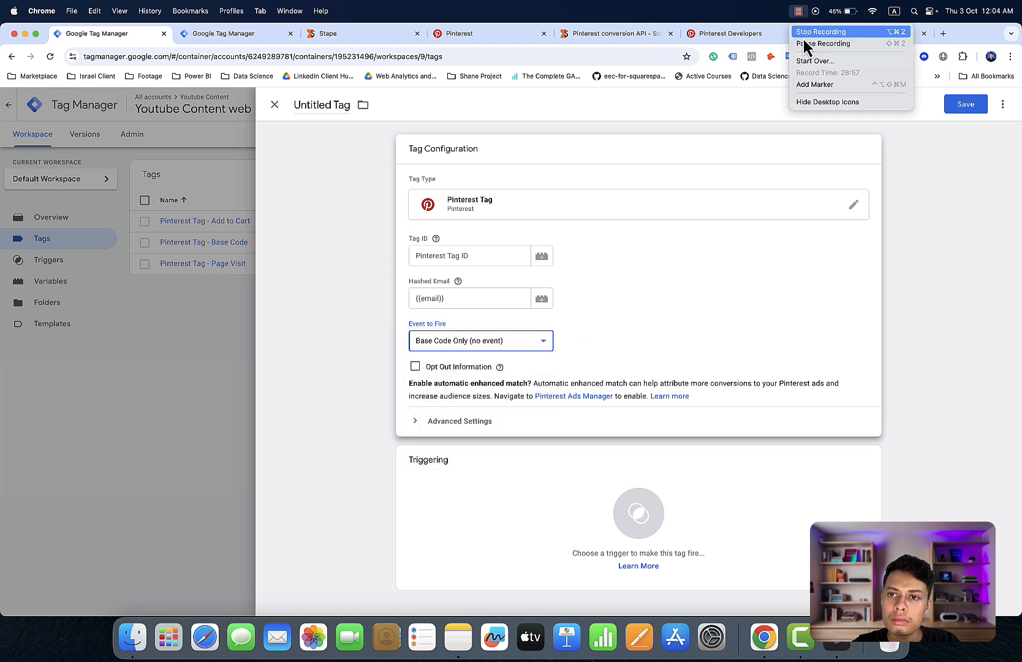